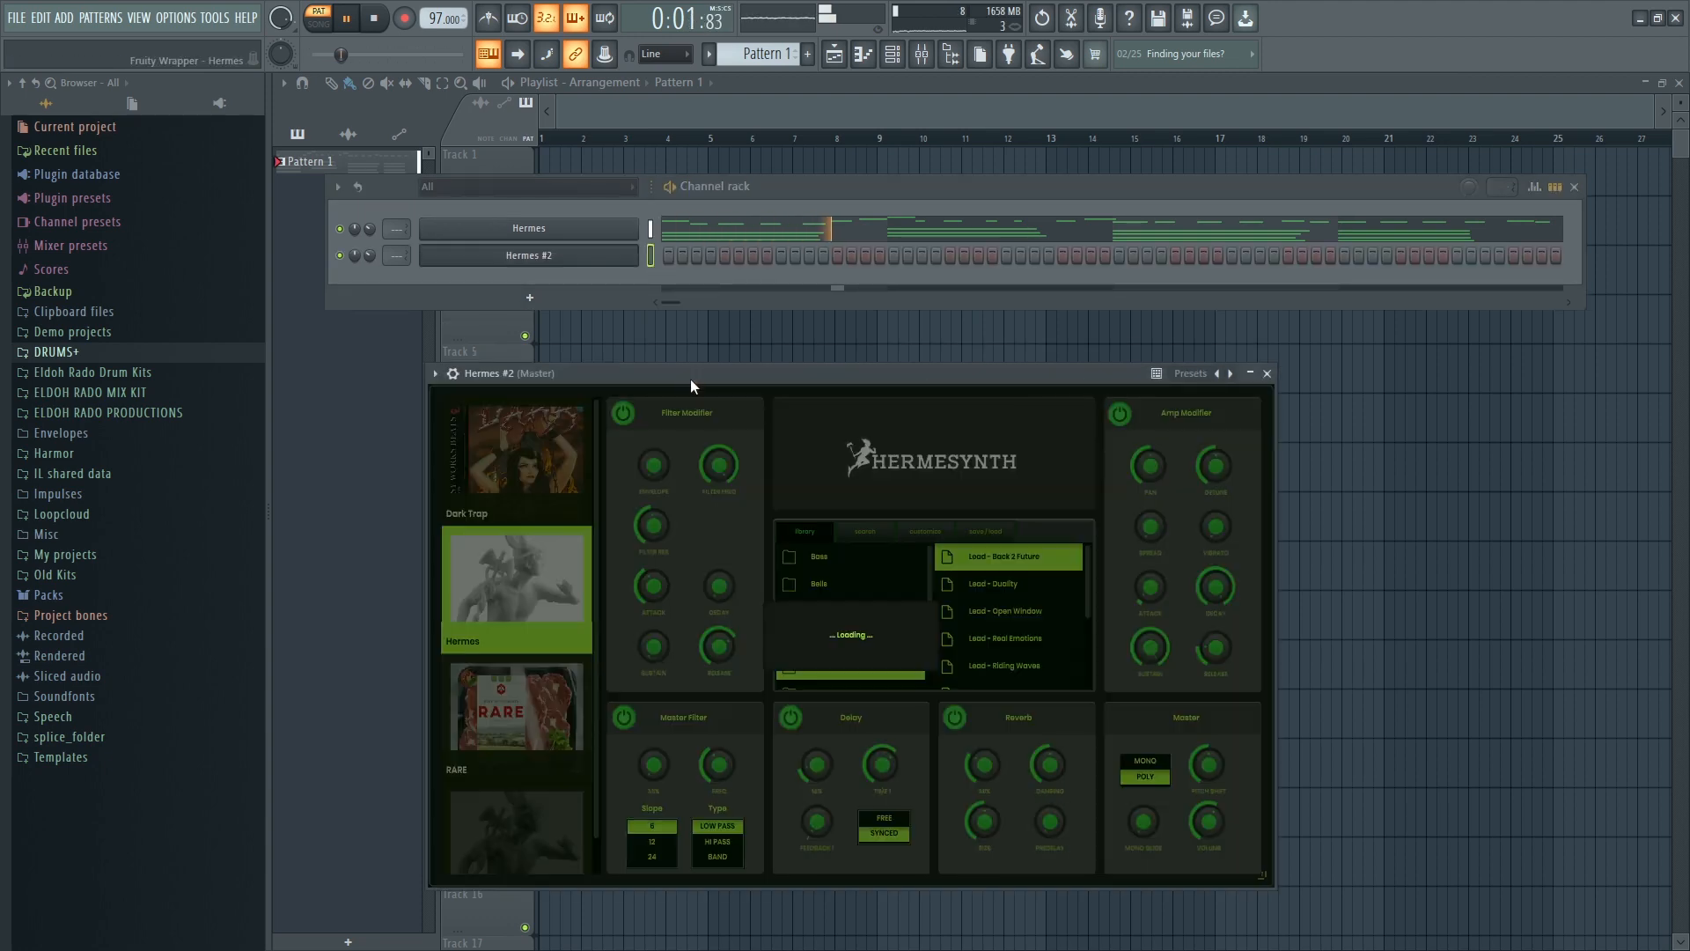
- Copy the note pattern of the Hermes channel and paste it into the Hermes #2 channel
right_click(614, 232)
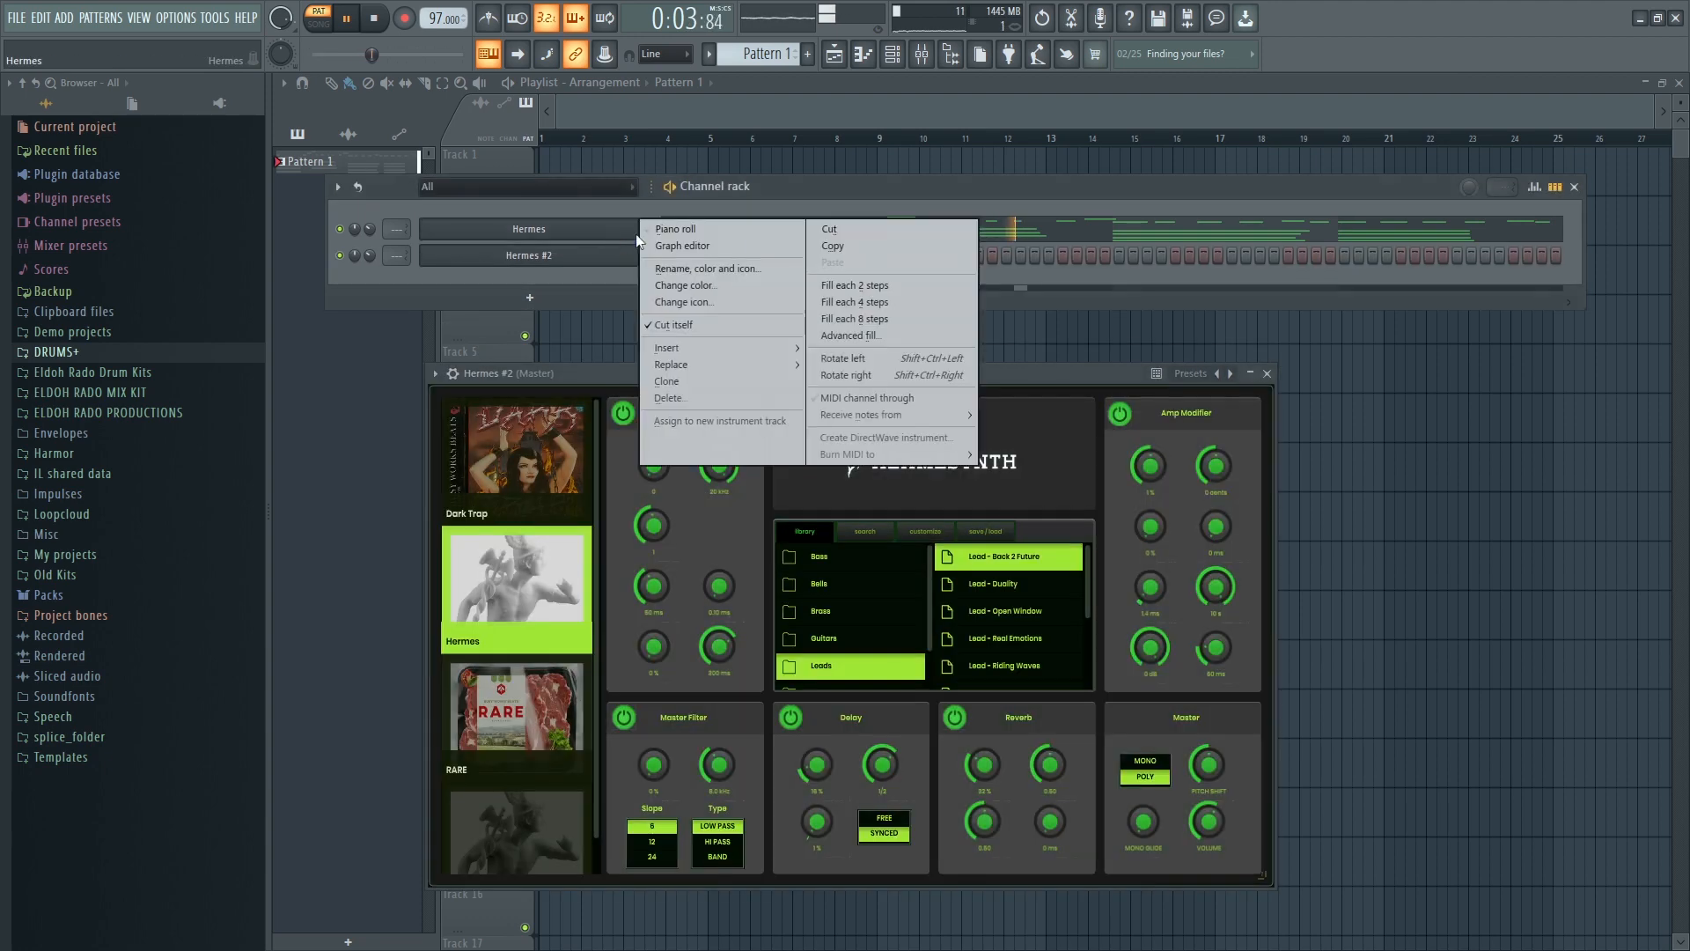
left_click(824, 246)
right_click(595, 261)
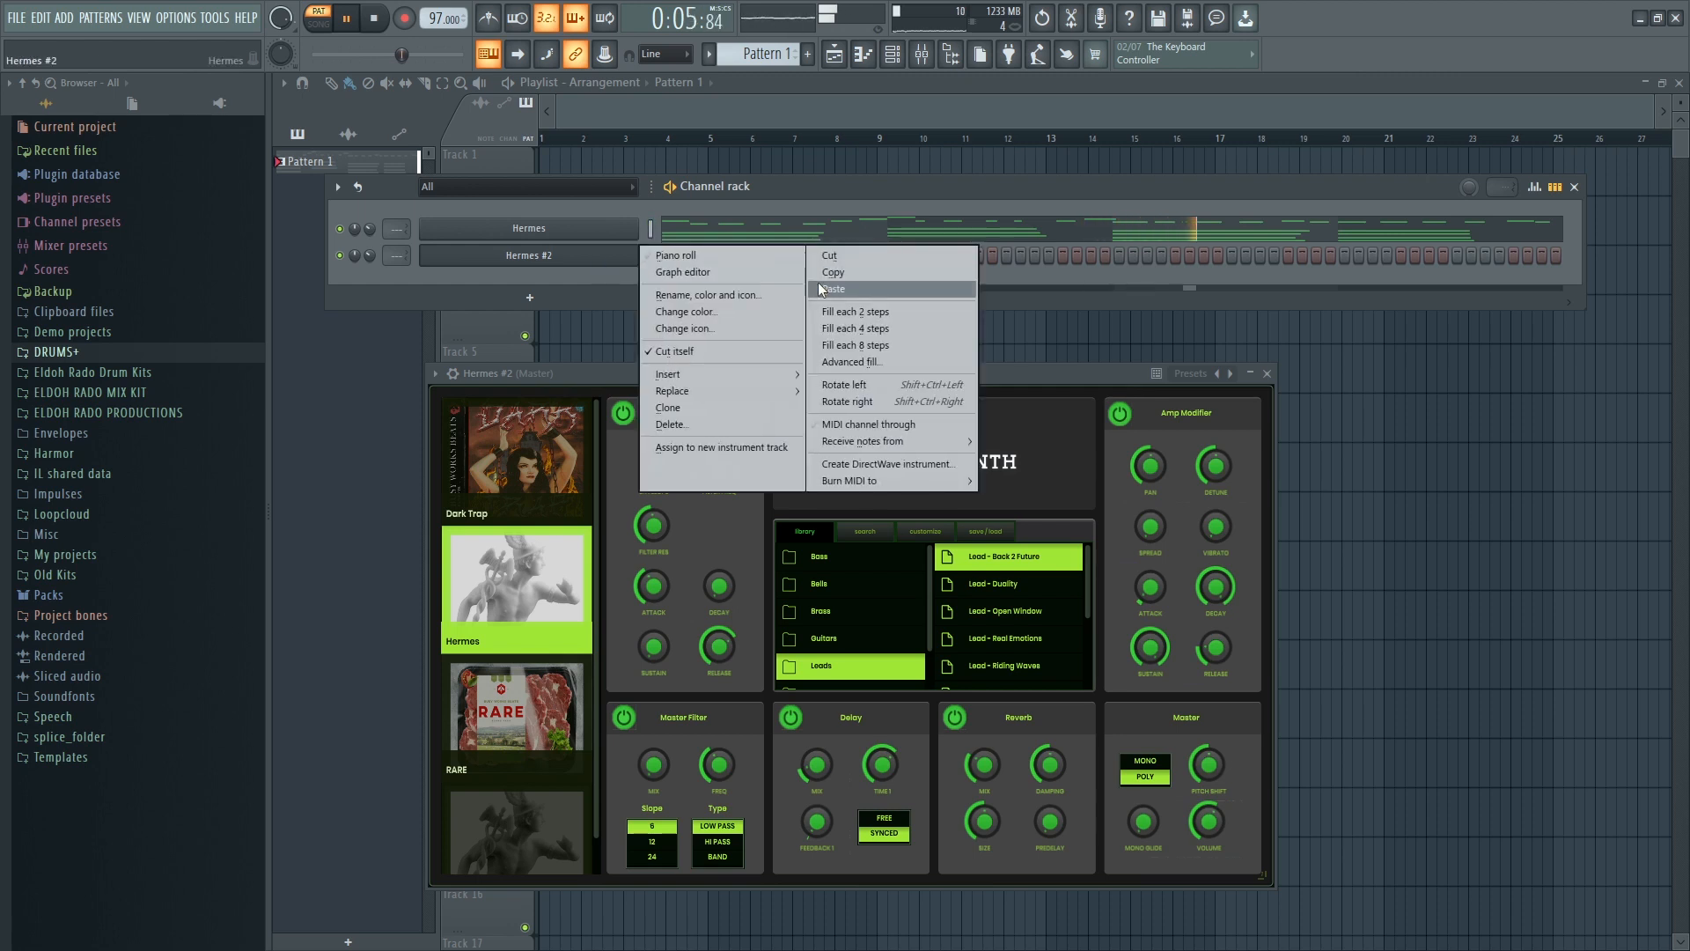
left_click(832, 288)
- Remove all the long chord notes from the Hermes channel's piano roll, keeping only the melody, and close the piano roll
right_click(607, 231)
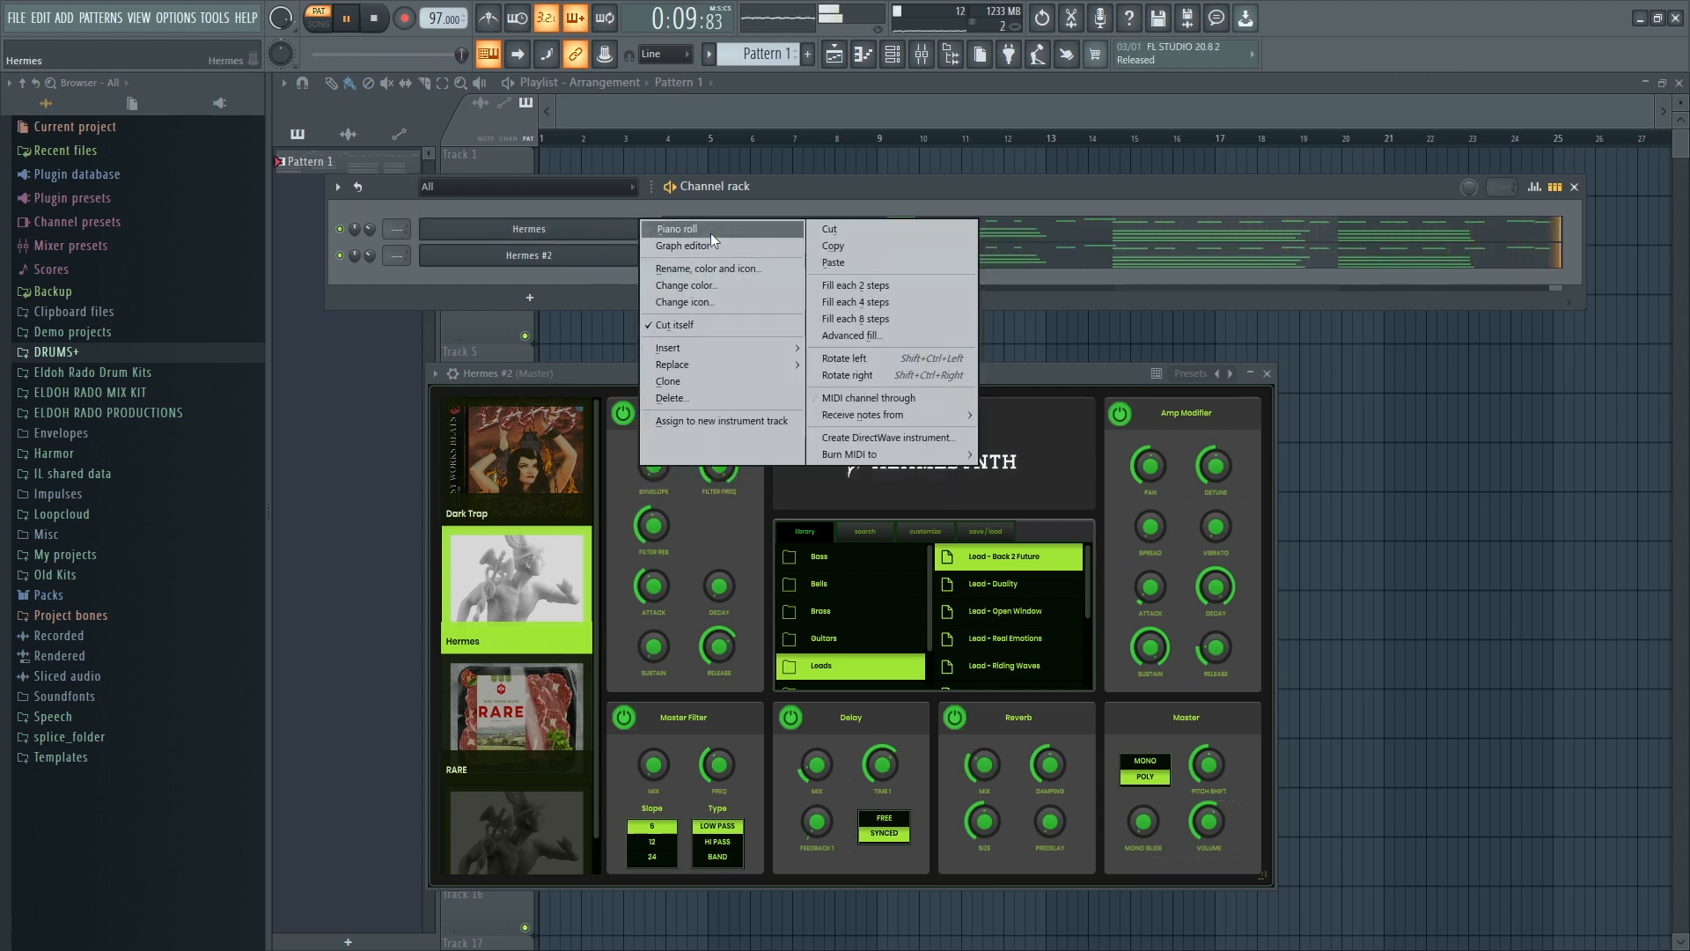
left_click(710, 232)
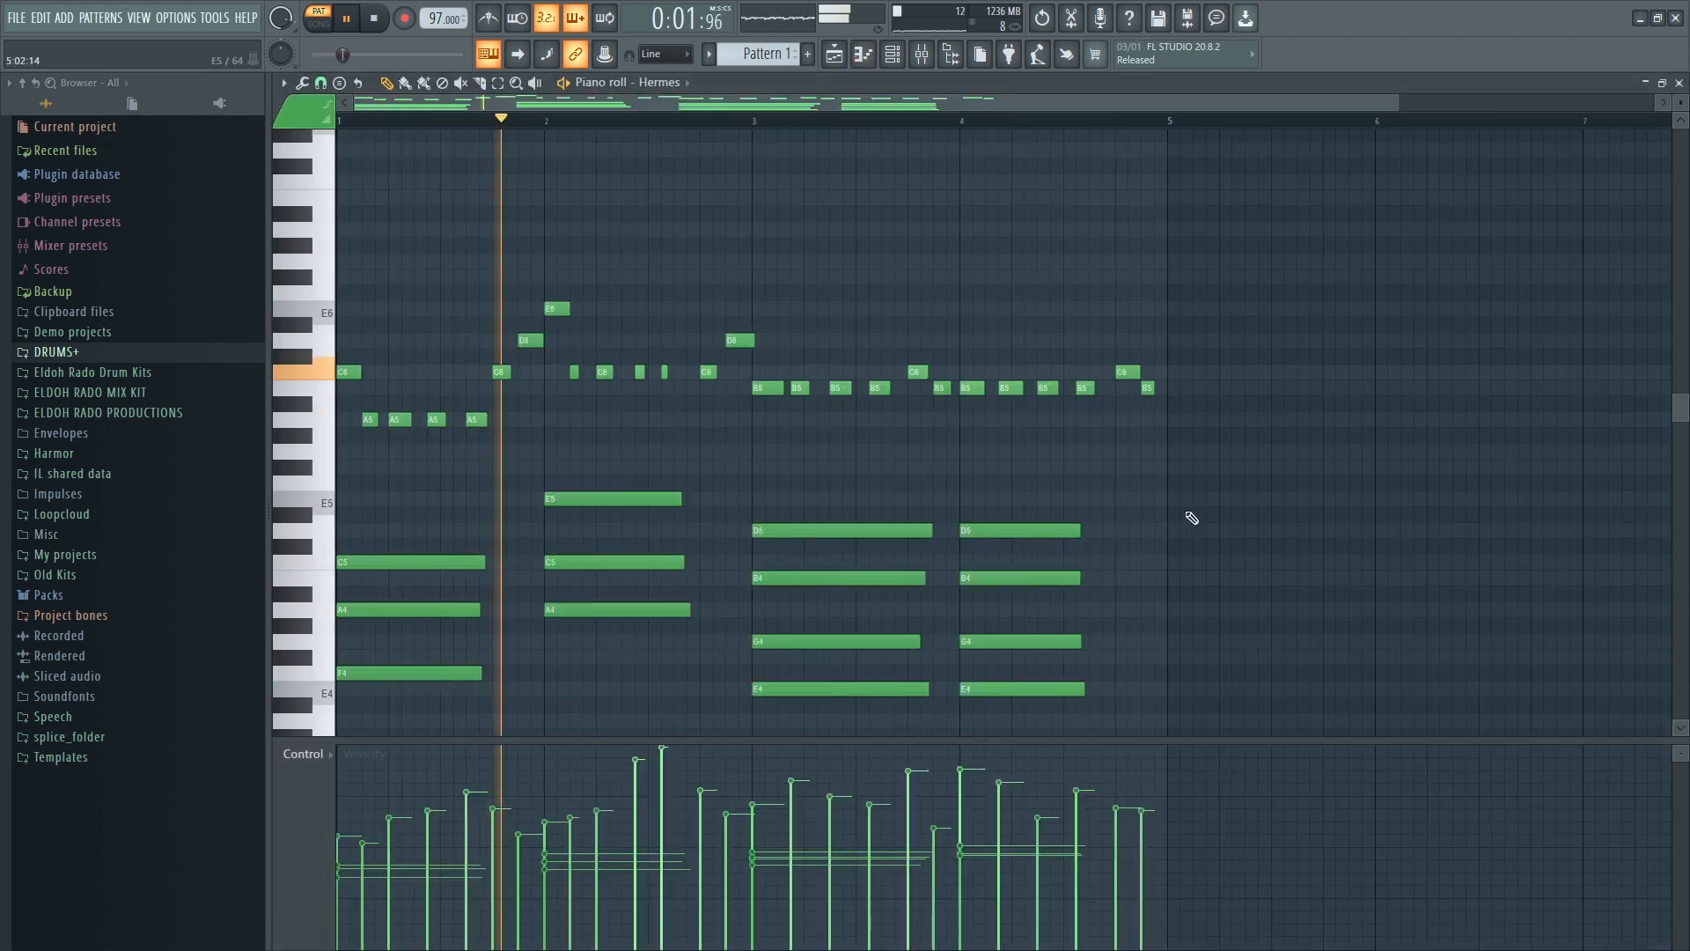
scroll(1192, 518, "down", 3)
left_click_drag(1154, 590, 365, 353)
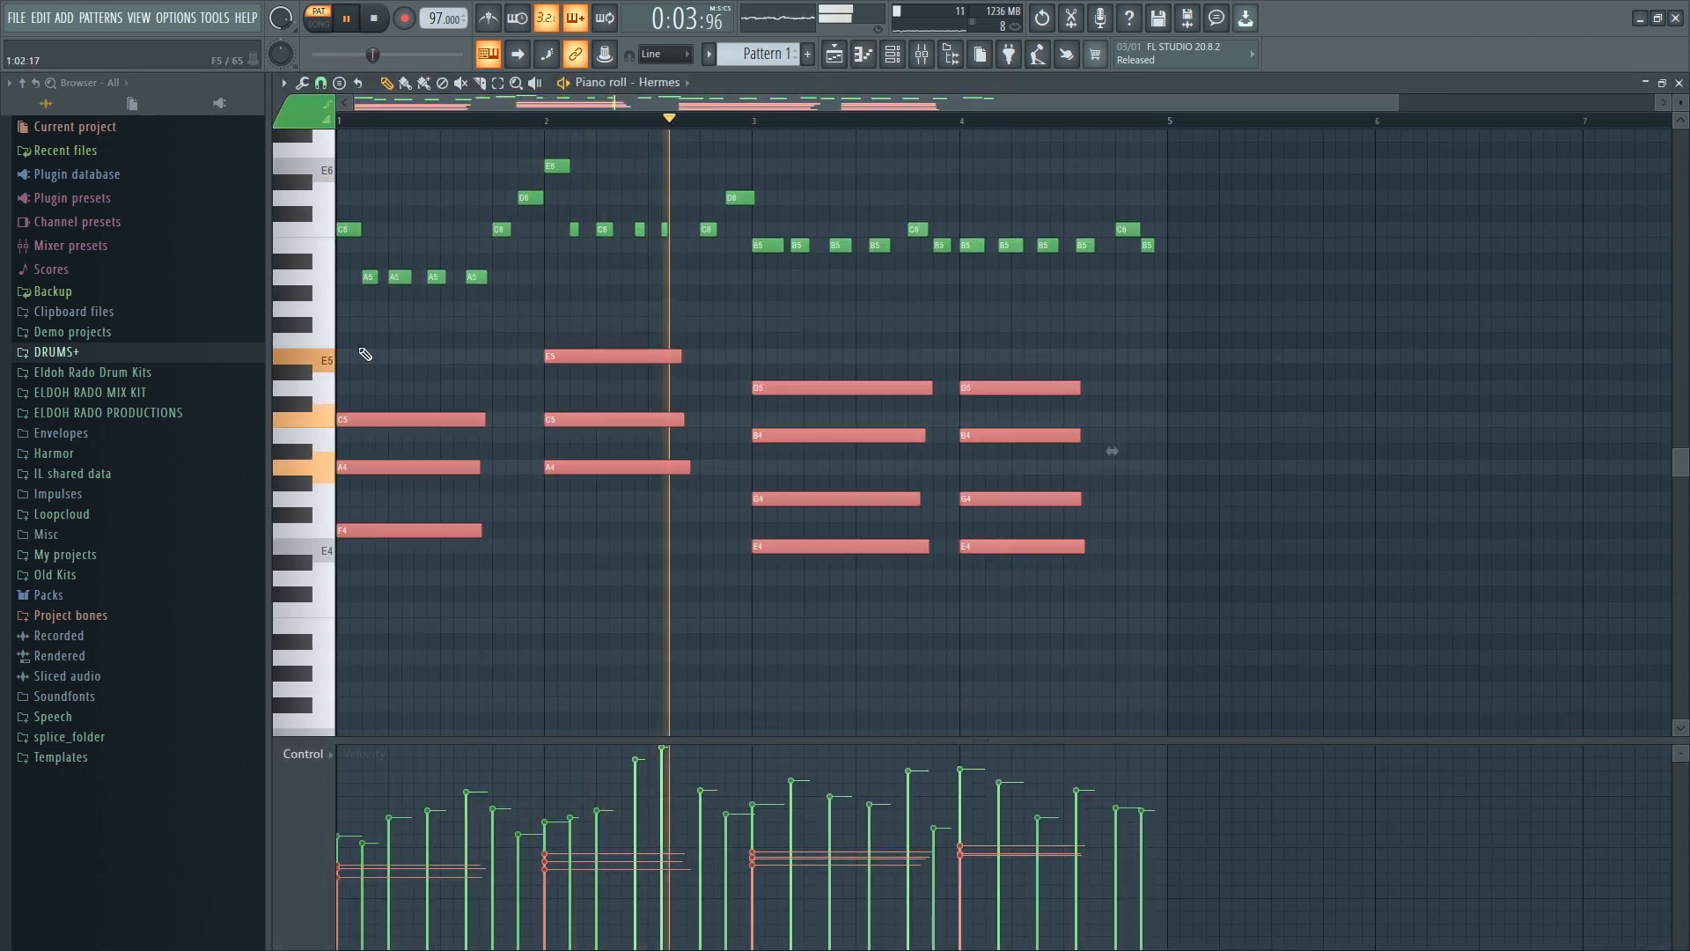
key("alt+m")
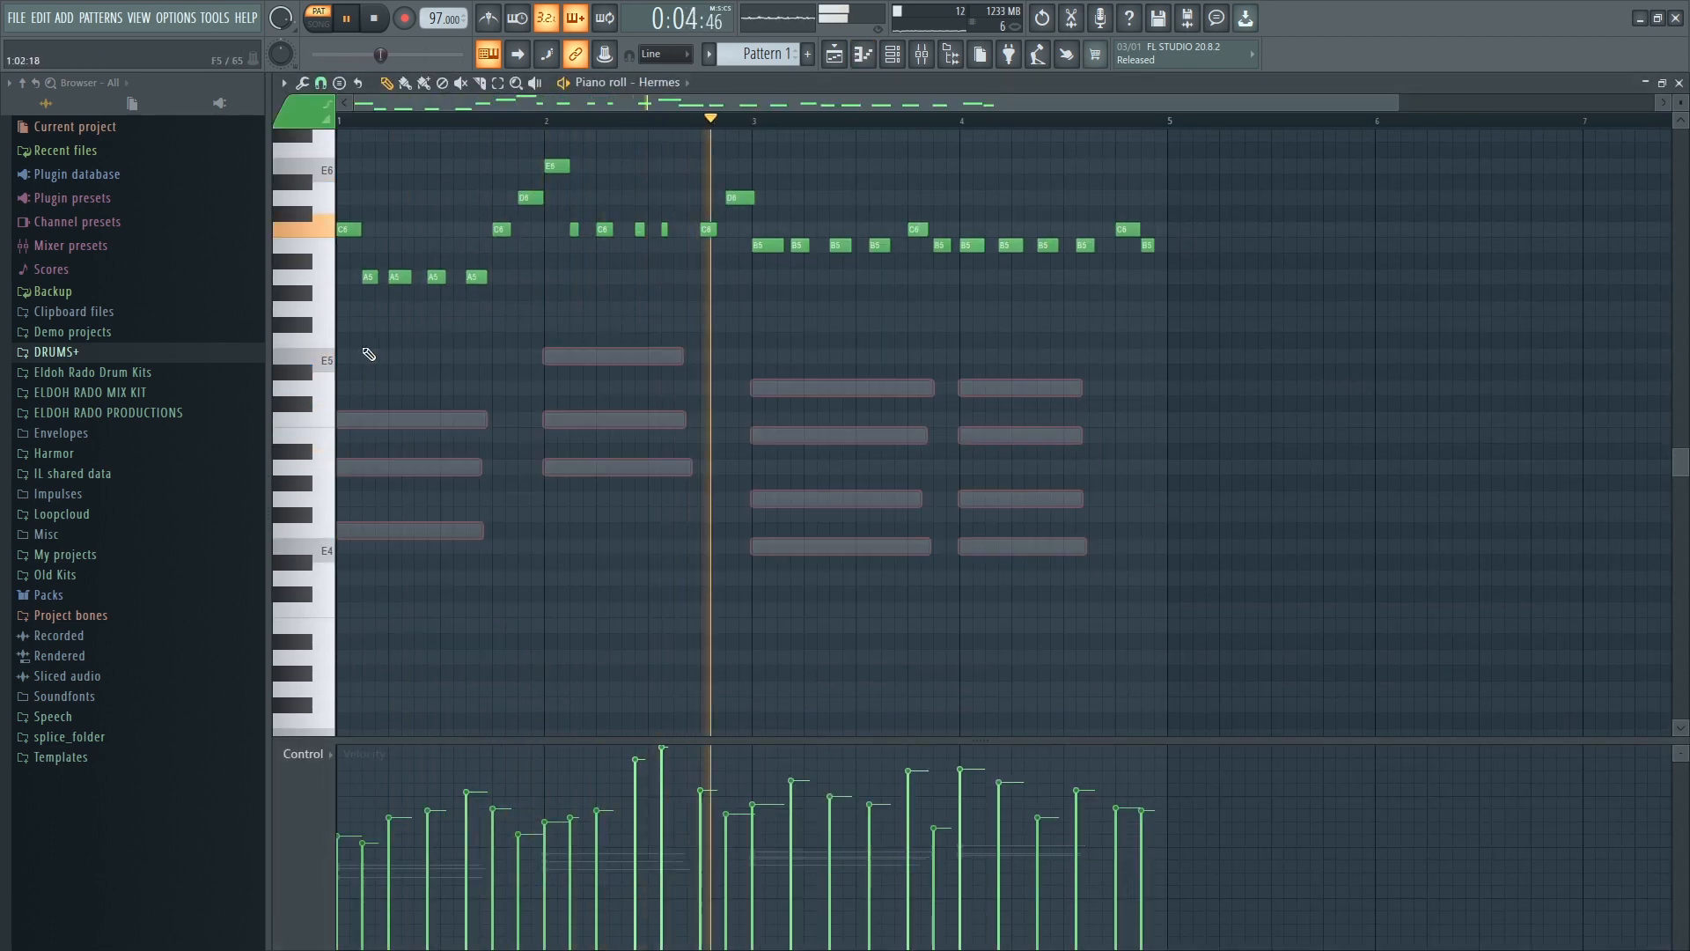
left_click(1678, 83)
- Remove the melody notes from the Hermes #2 channel's piano roll, keeping only the chords, and close the piano roll
right_click(651, 254)
left_click(655, 256)
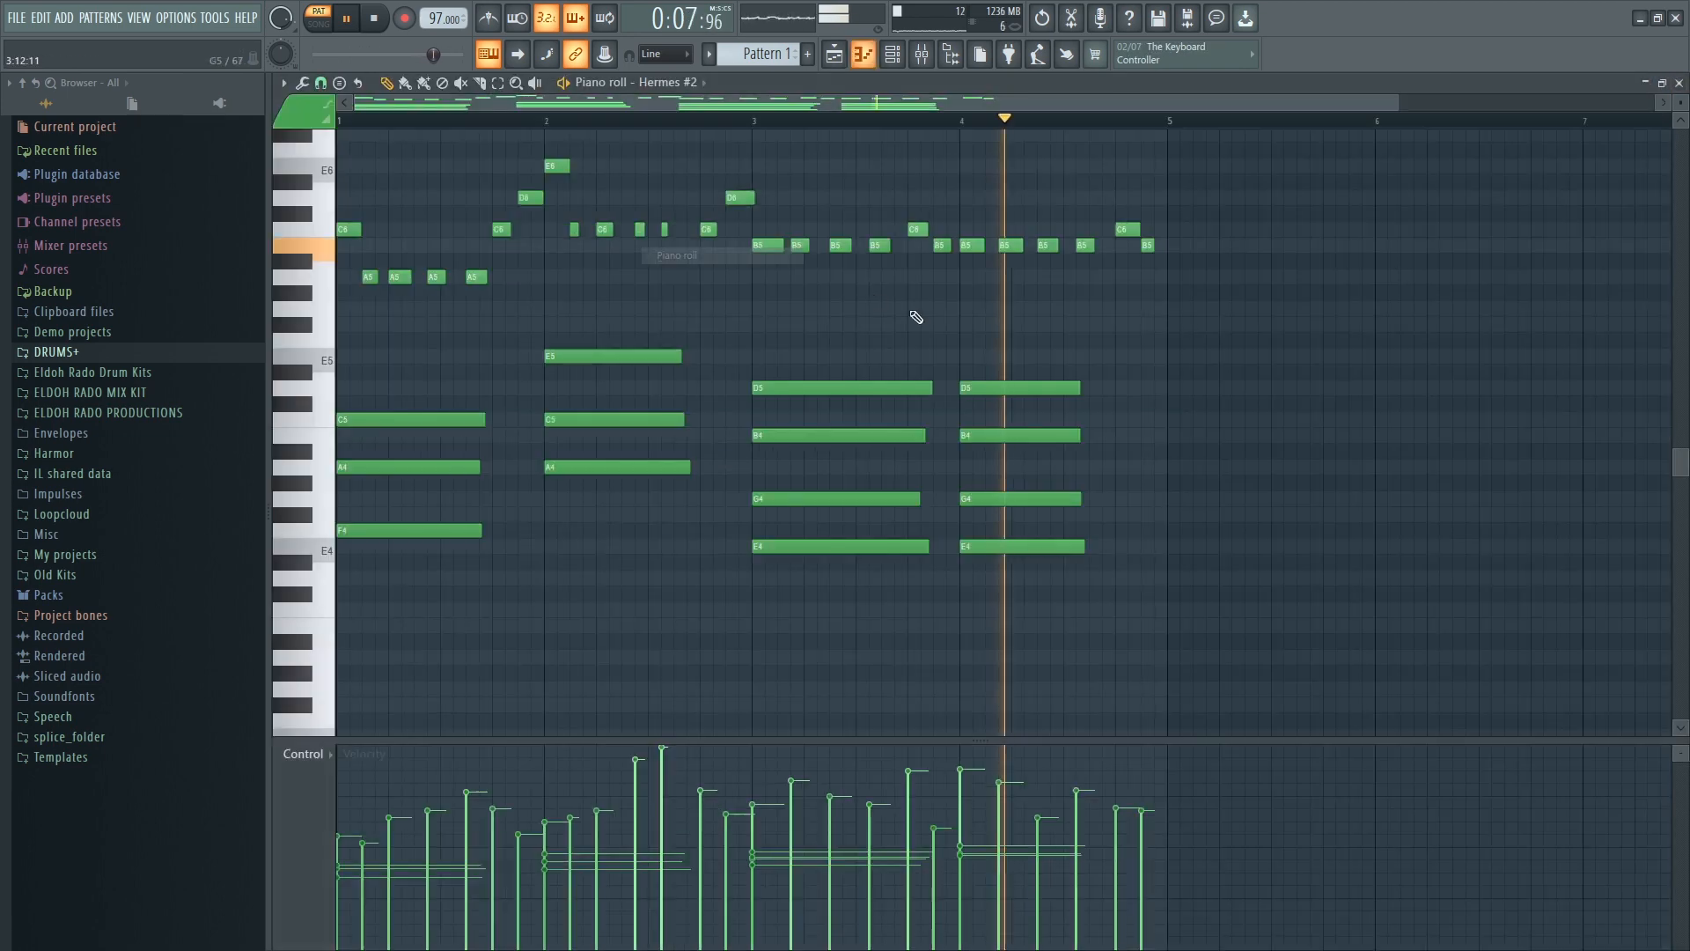
left_click_drag(1188, 437, 286, 290)
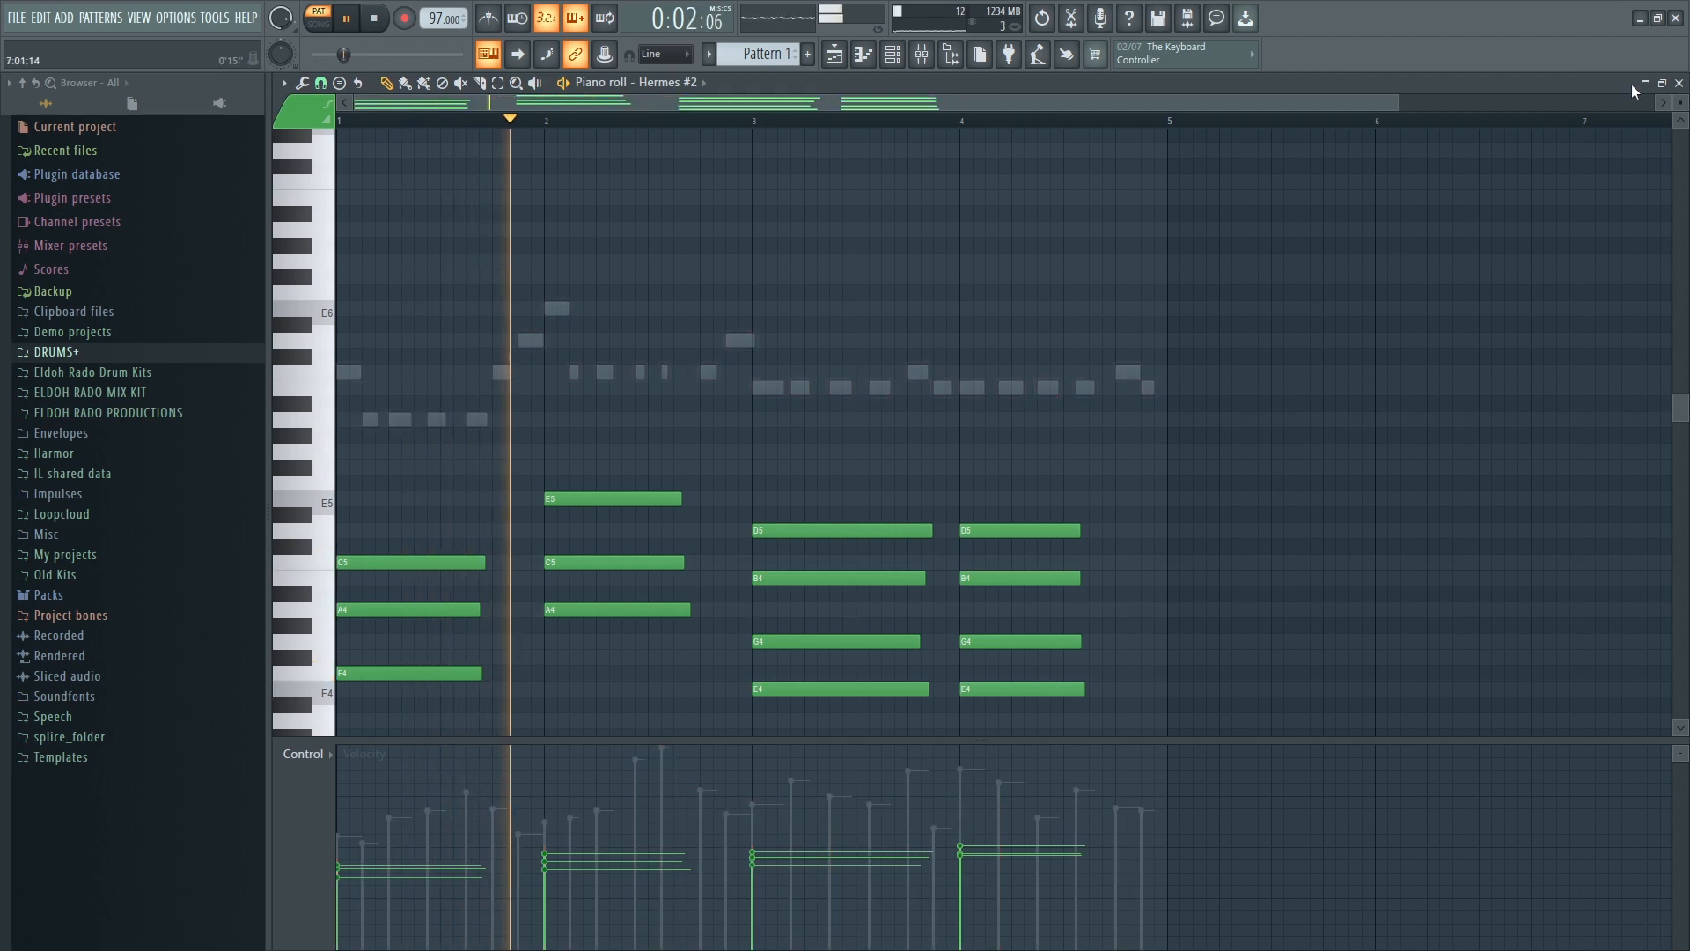
left_click(1679, 83)
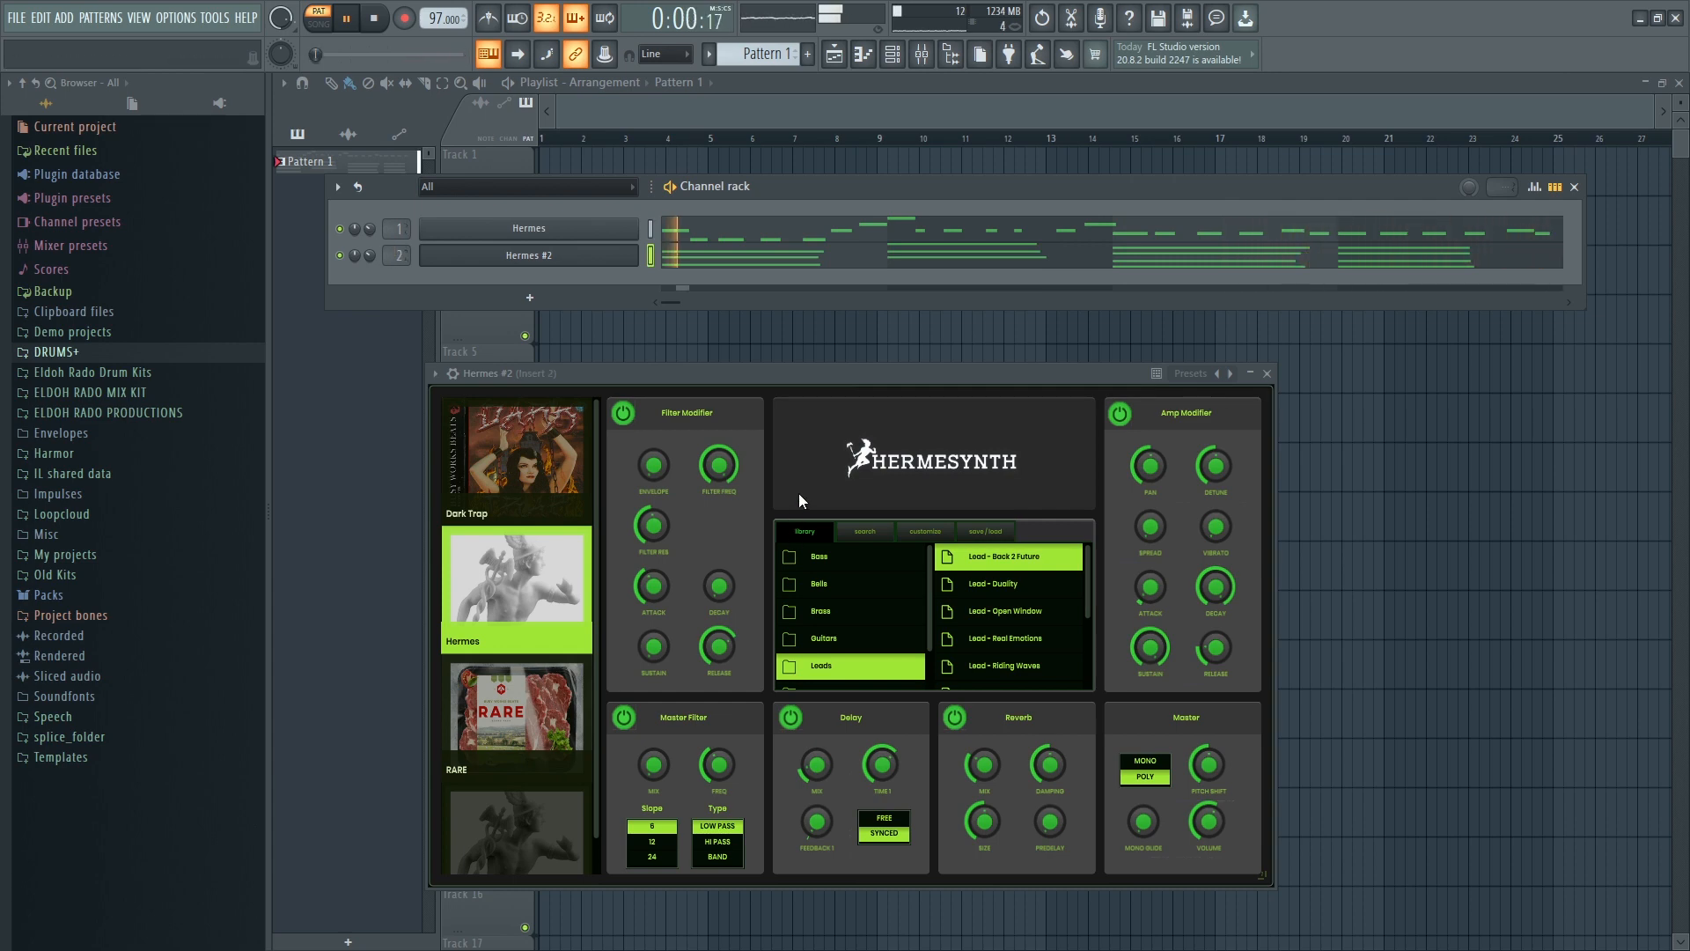
- Add a WAVESTATION instrument channel to the channel rack
left_click_drag(852, 191, 869, 177)
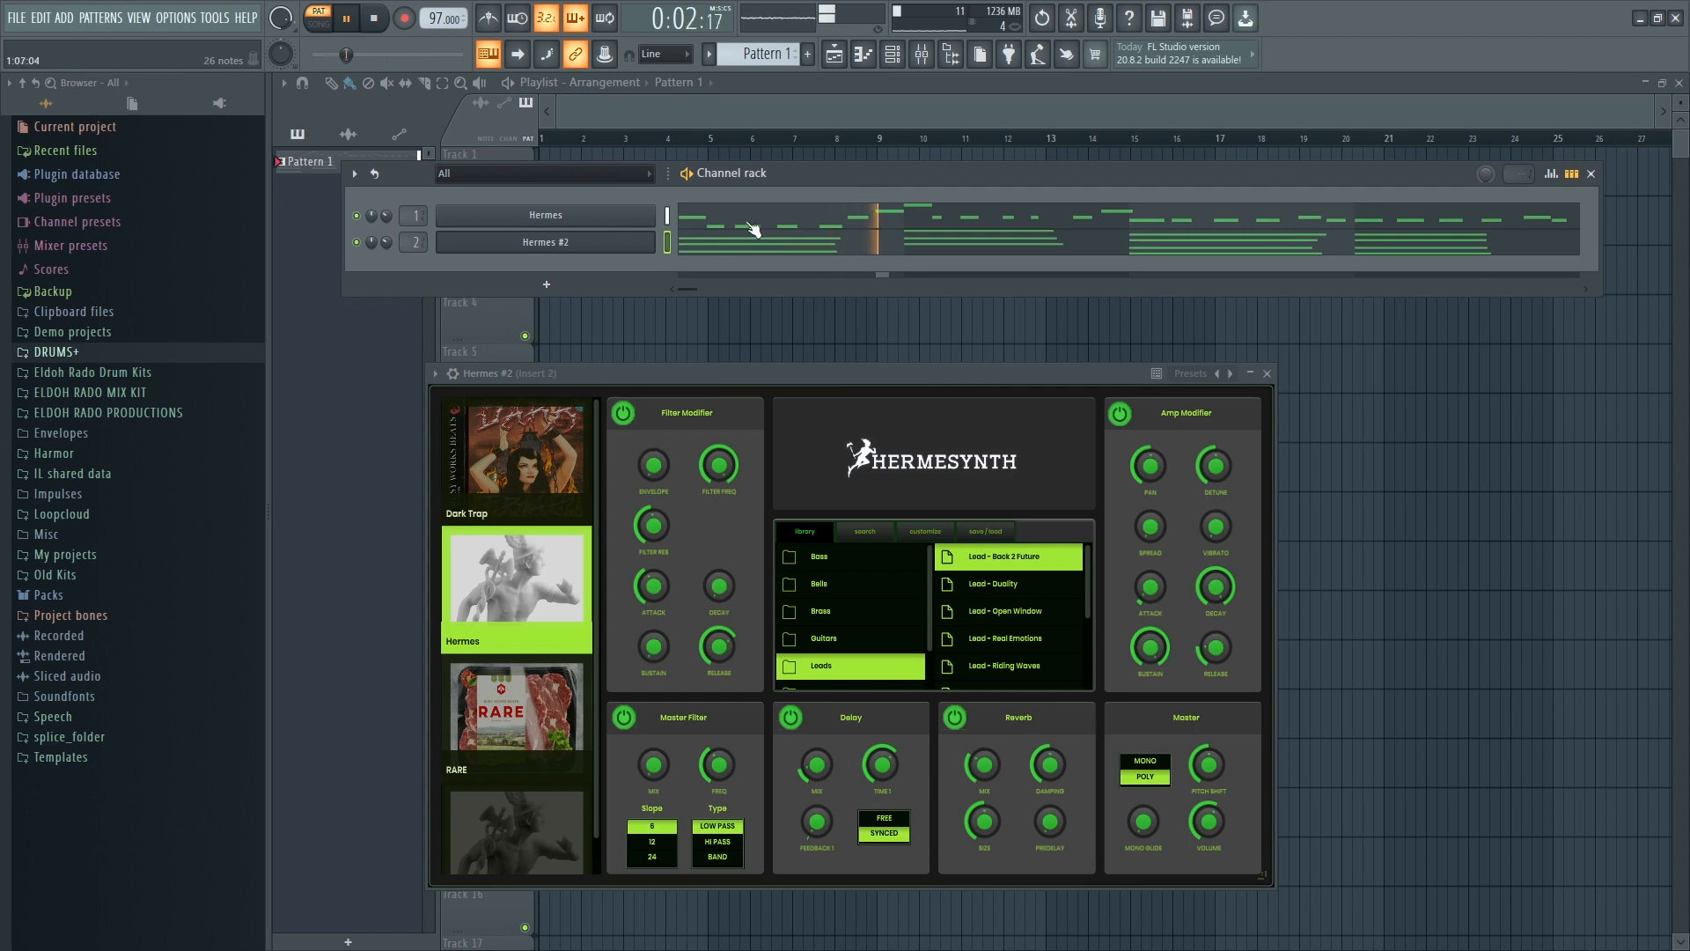
left_click(547, 283)
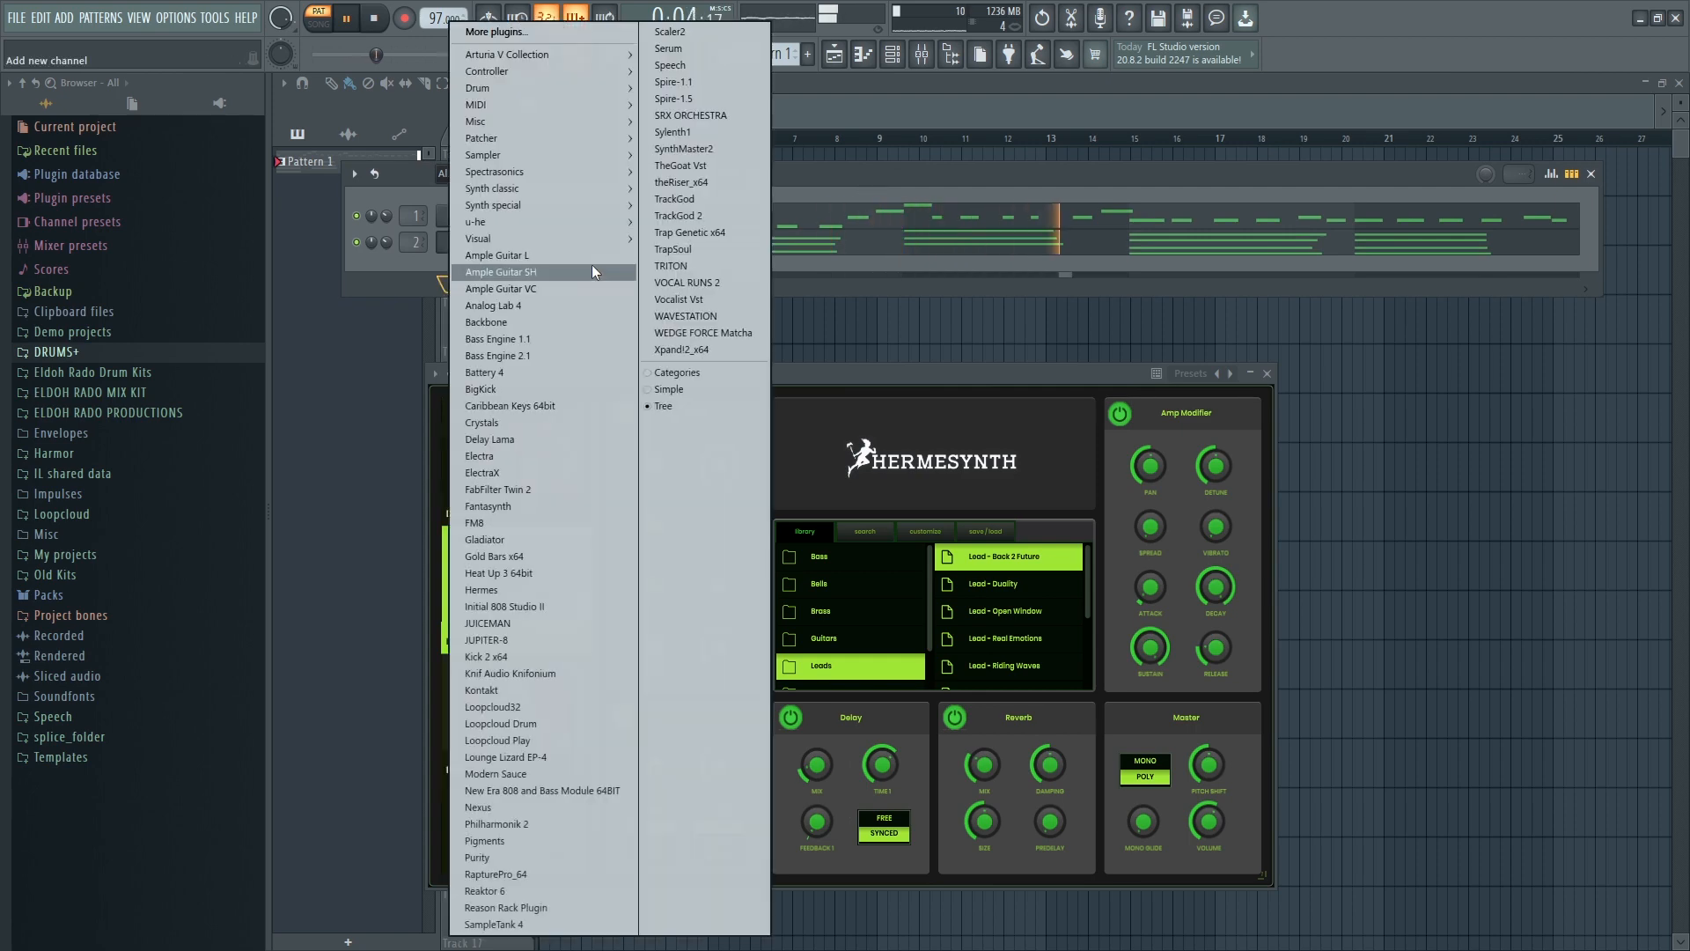
left_click(698, 315)
- Add the Kick (Misfits) sample from the Saint Cardona - Fallin angel drum kit as a new channel
left_click(86, 581)
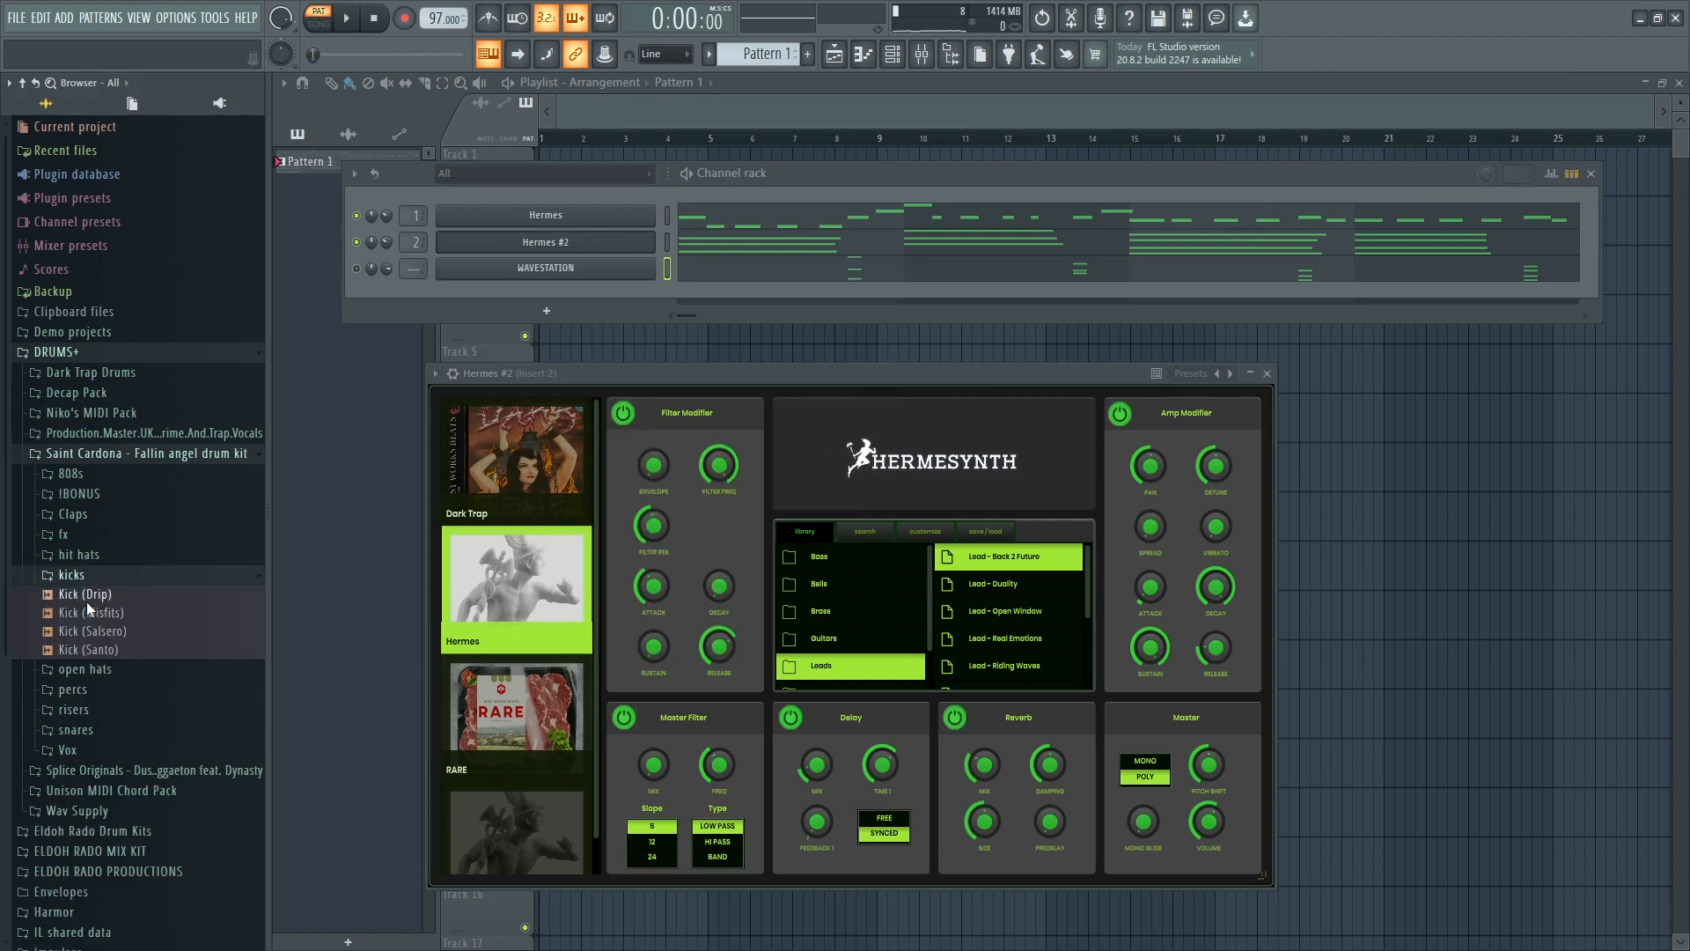
left_click_drag(87, 608, 553, 294)
left_click(119, 454)
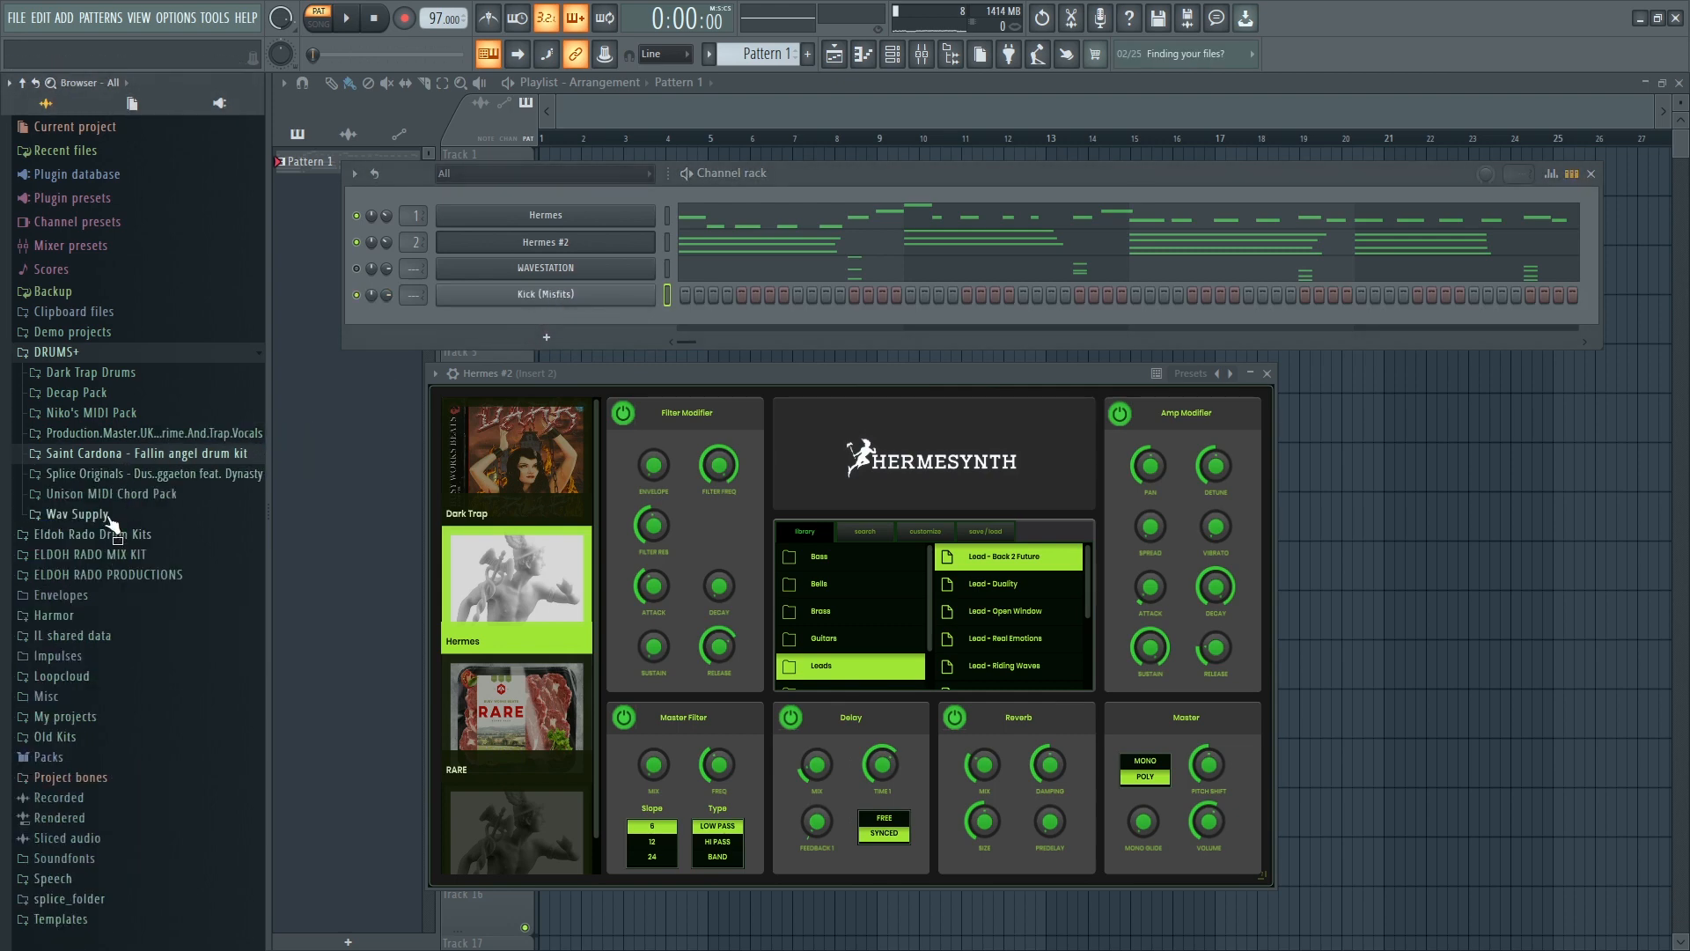
- Add BWB WAV R US SNARE (3) from the Wav Supply BWB - Wav R Us drum kit as a new channel
left_click(88, 515)
left_click(132, 535)
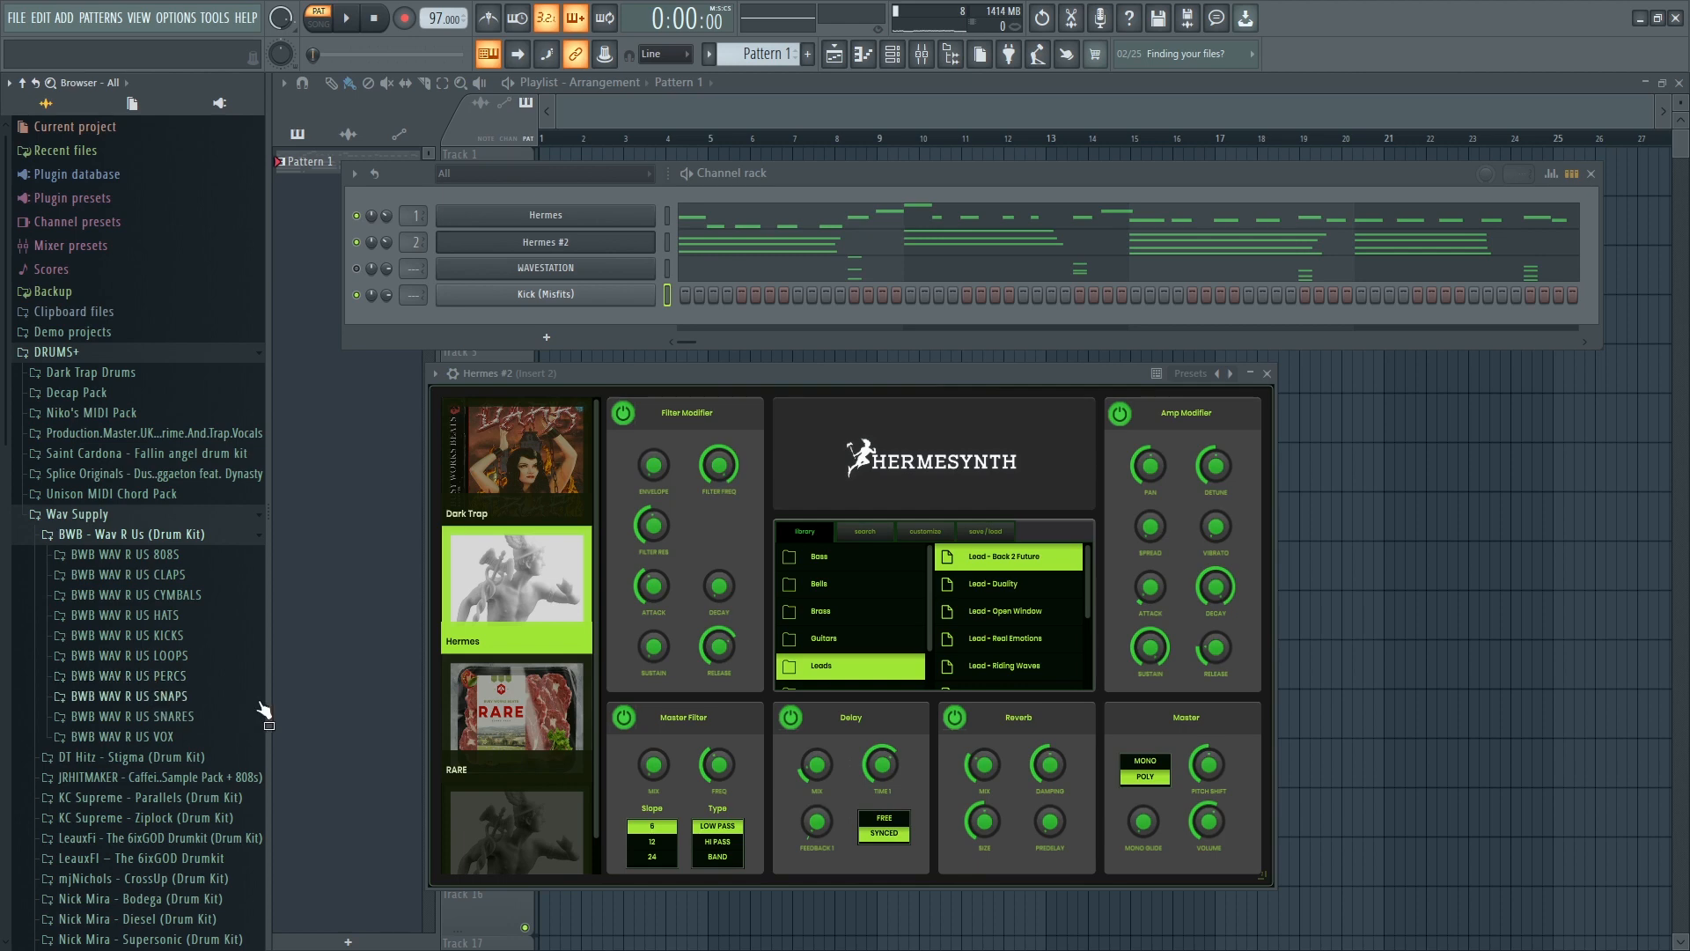
left_click(187, 717)
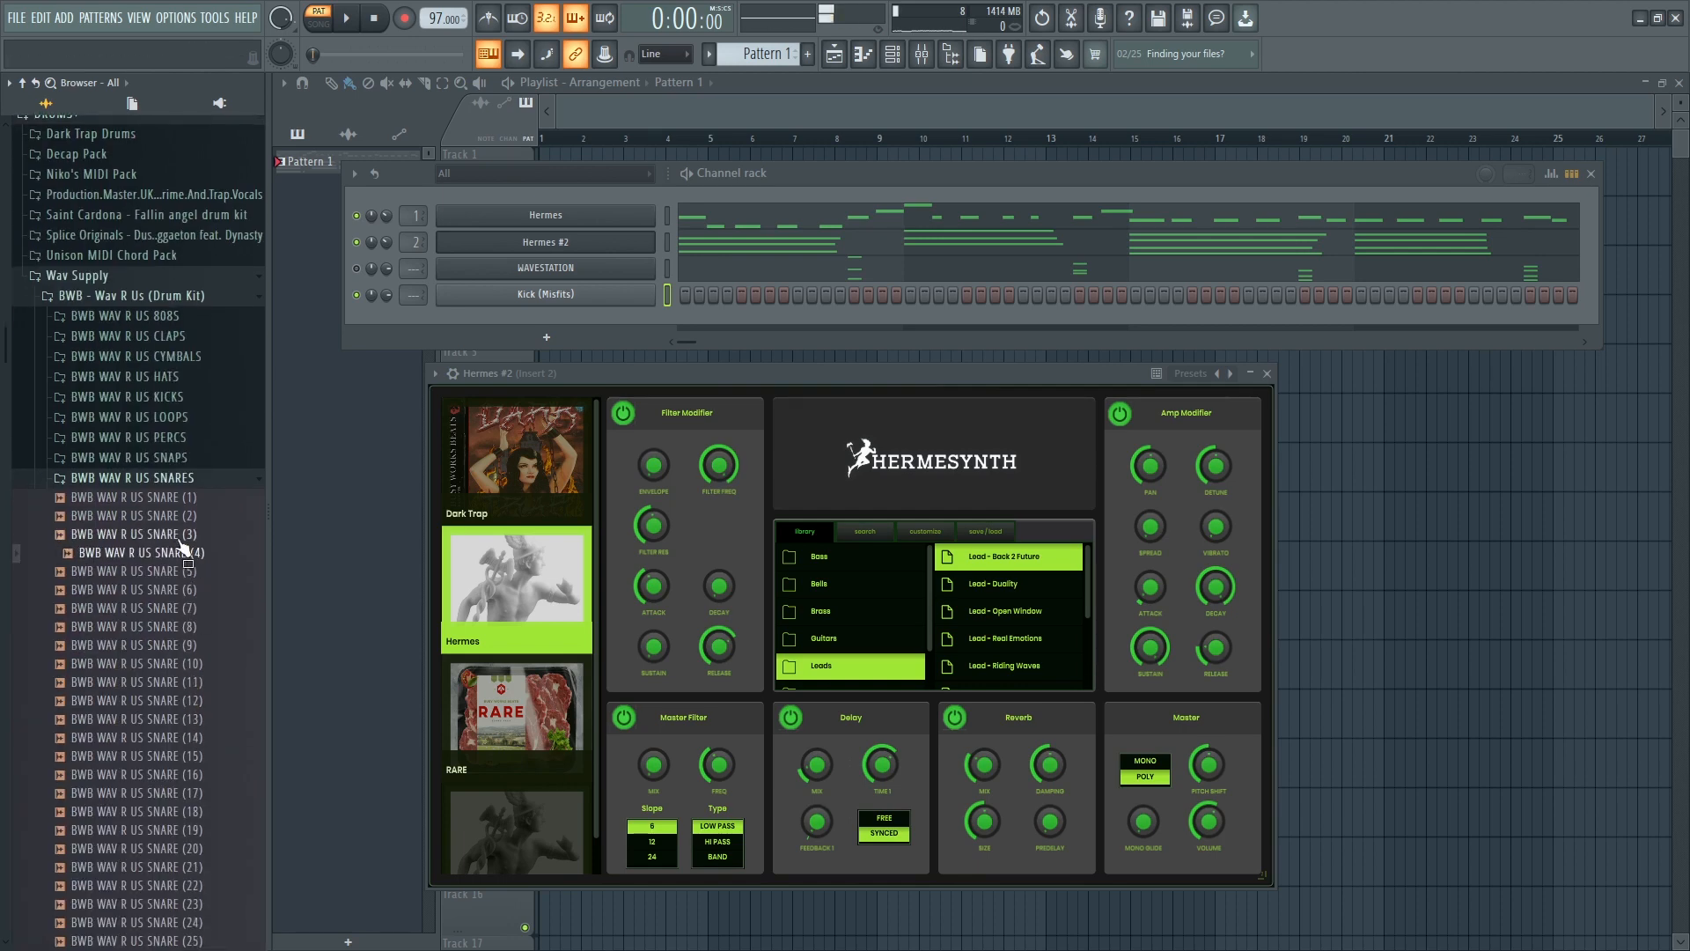
left_click(180, 532)
left_click_drag(172, 543, 567, 317)
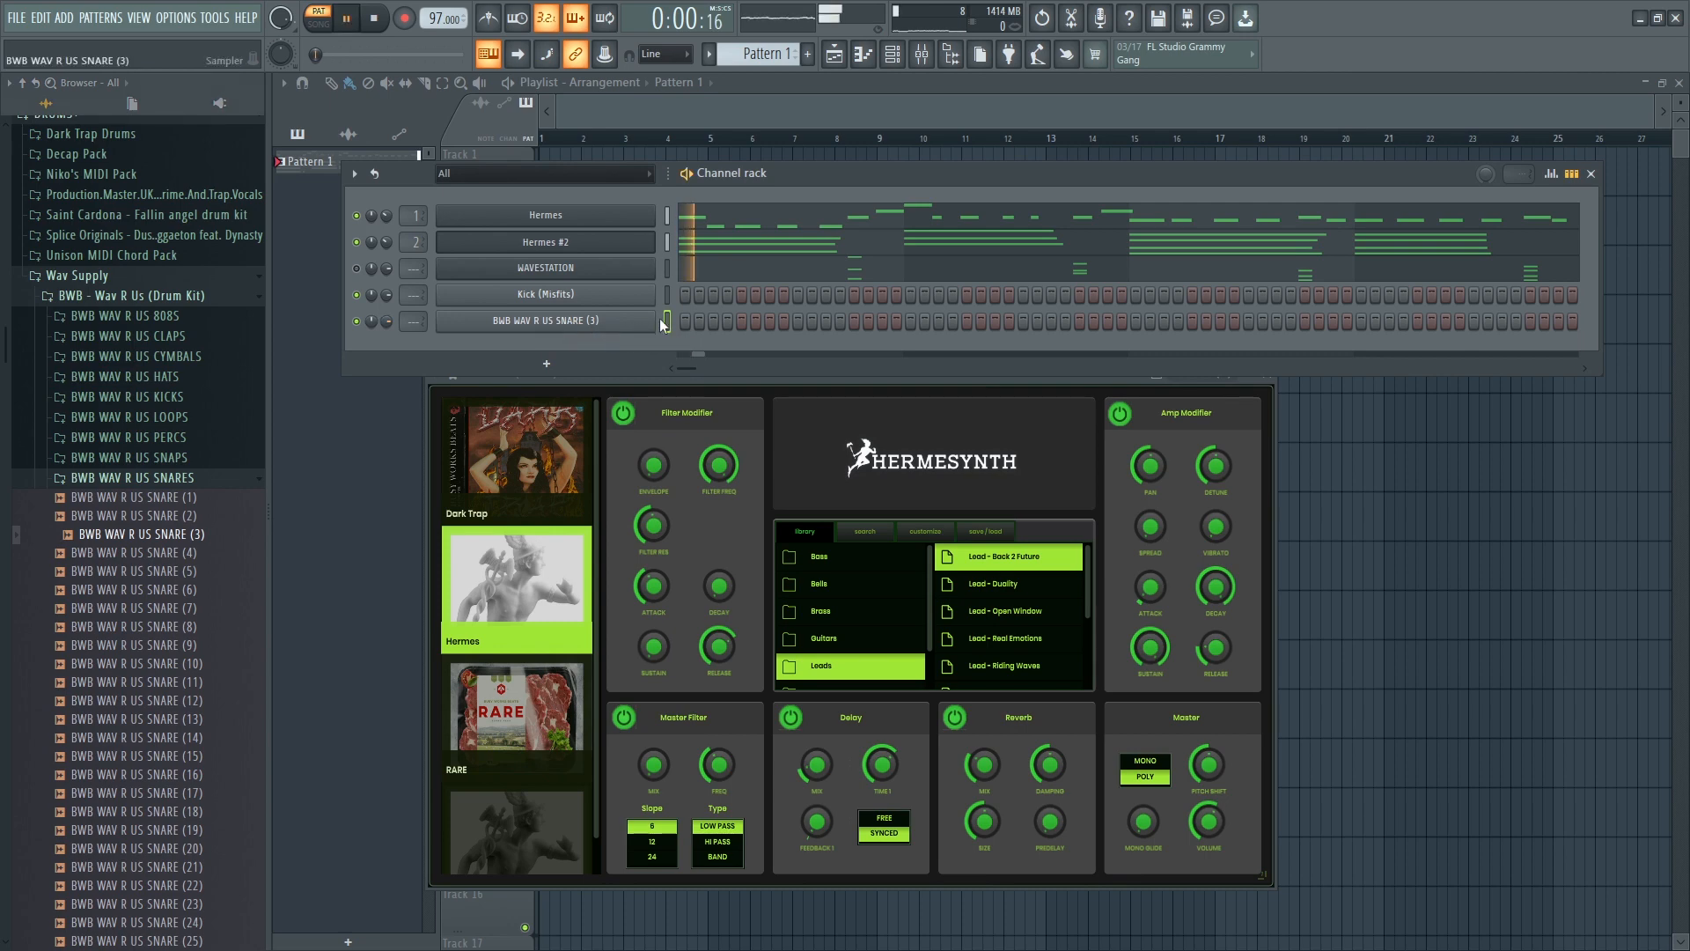
- Program the kick on step 1 and the snare on steps 4 and 7
left_click(684, 294)
left_click(723, 294)
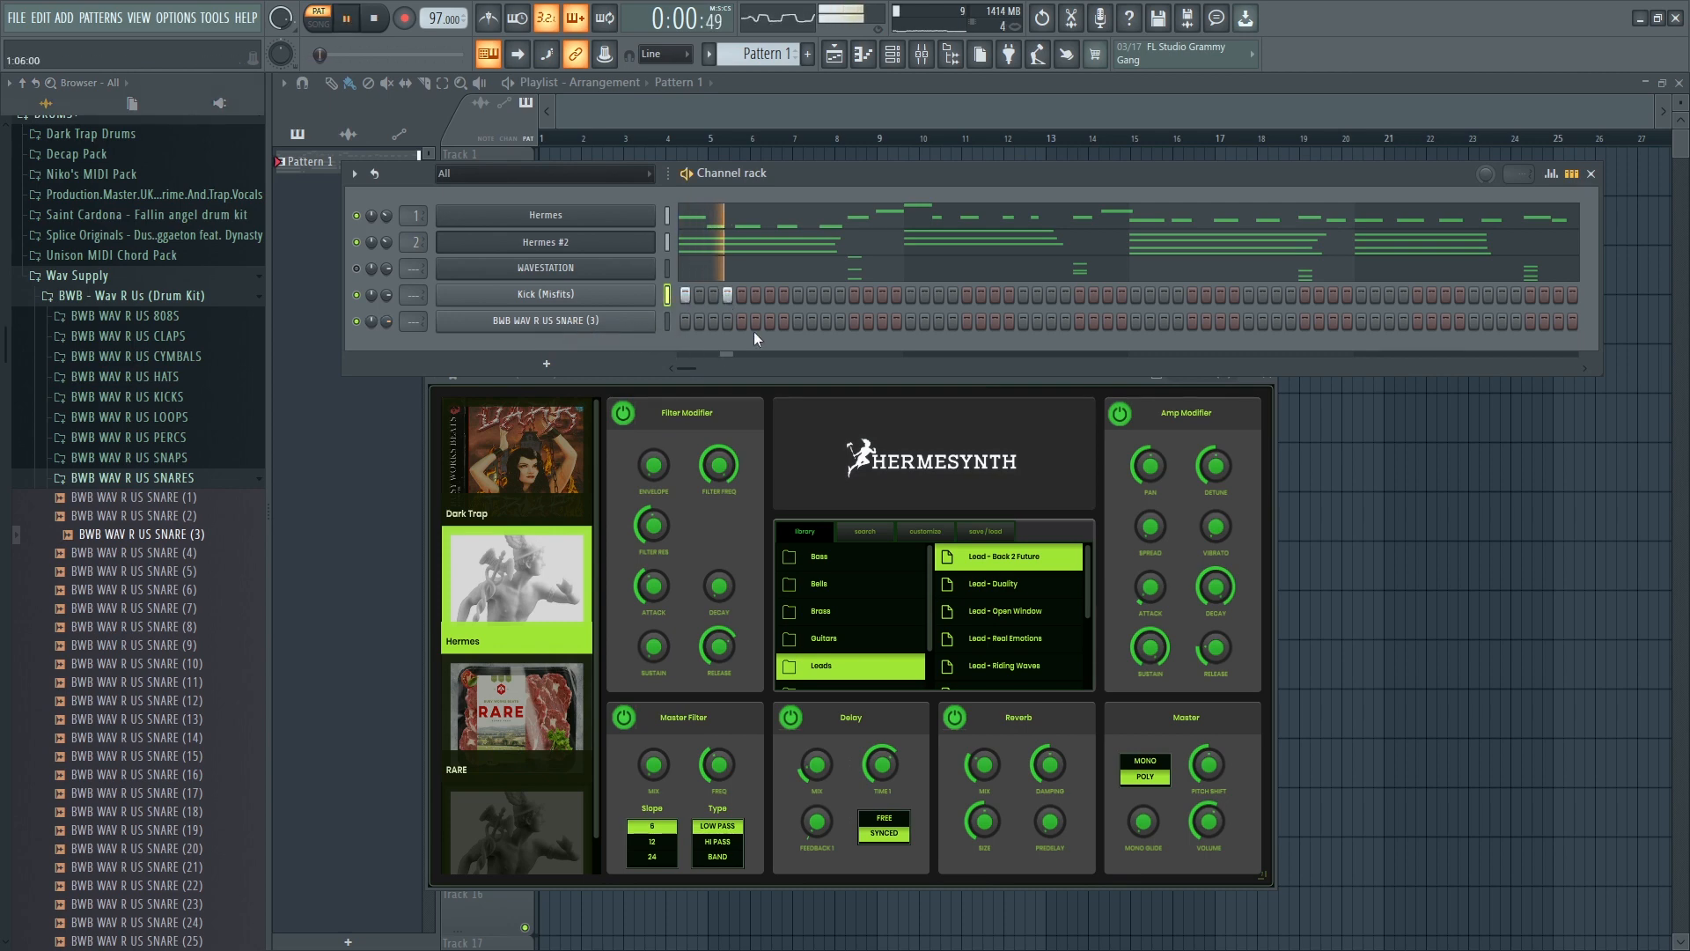
left_click(727, 294)
left_click(727, 320)
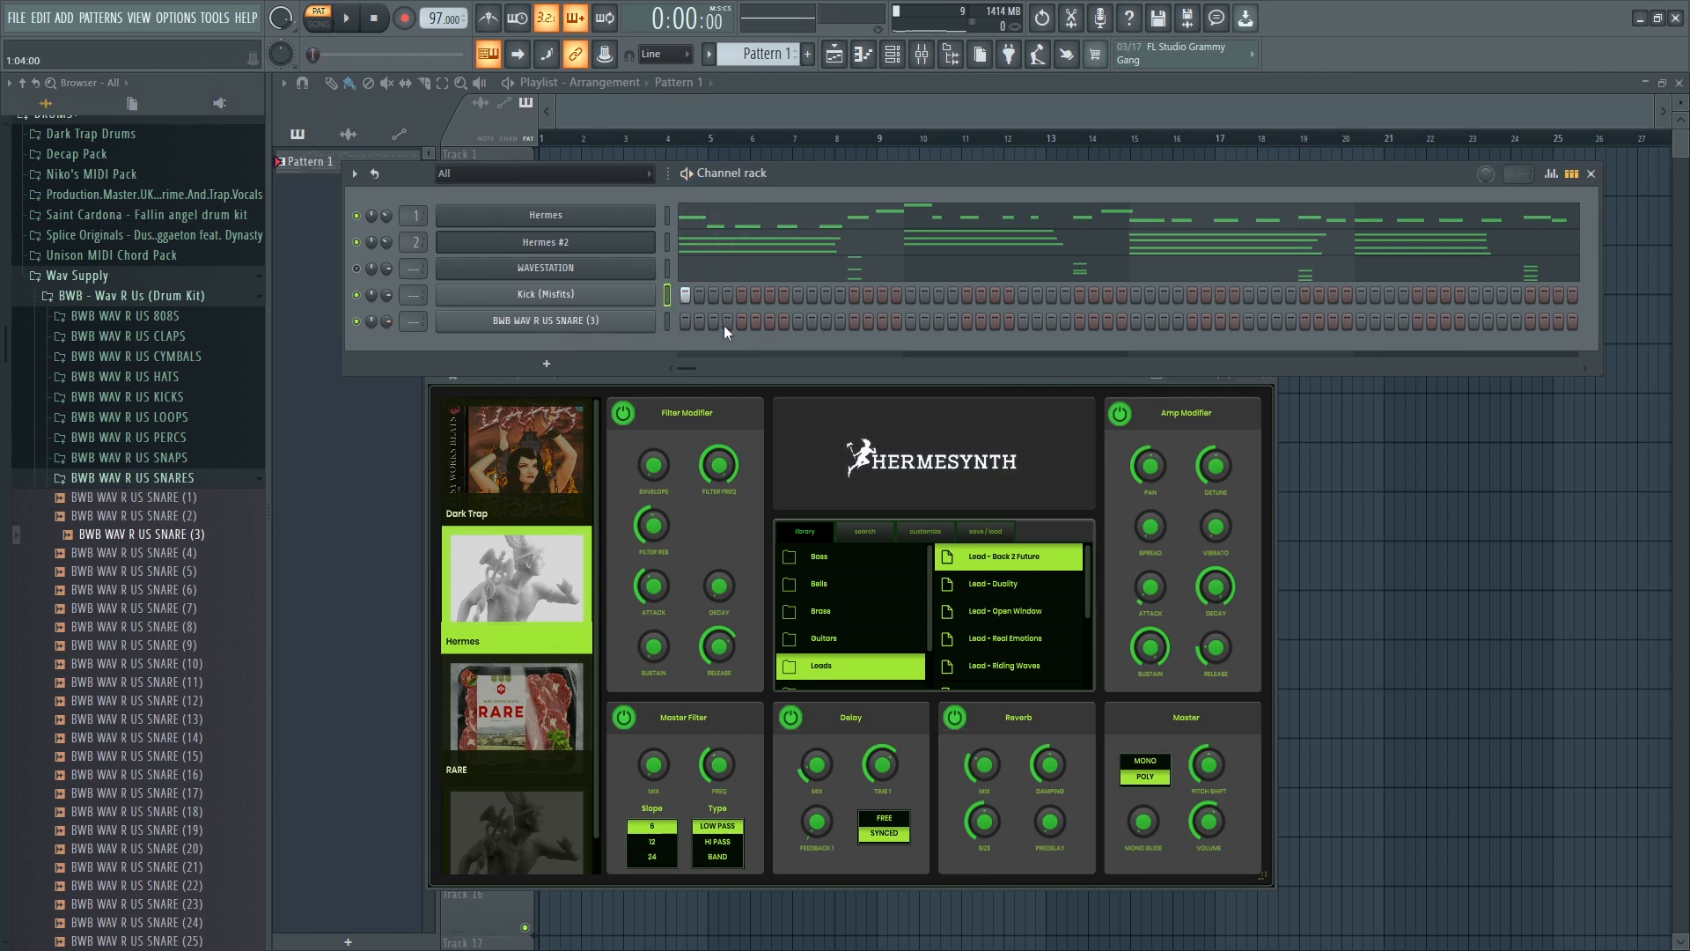
key("space")
left_click(769, 294)
key("space")
left_click(769, 294)
left_click(714, 322)
left_click(769, 320)
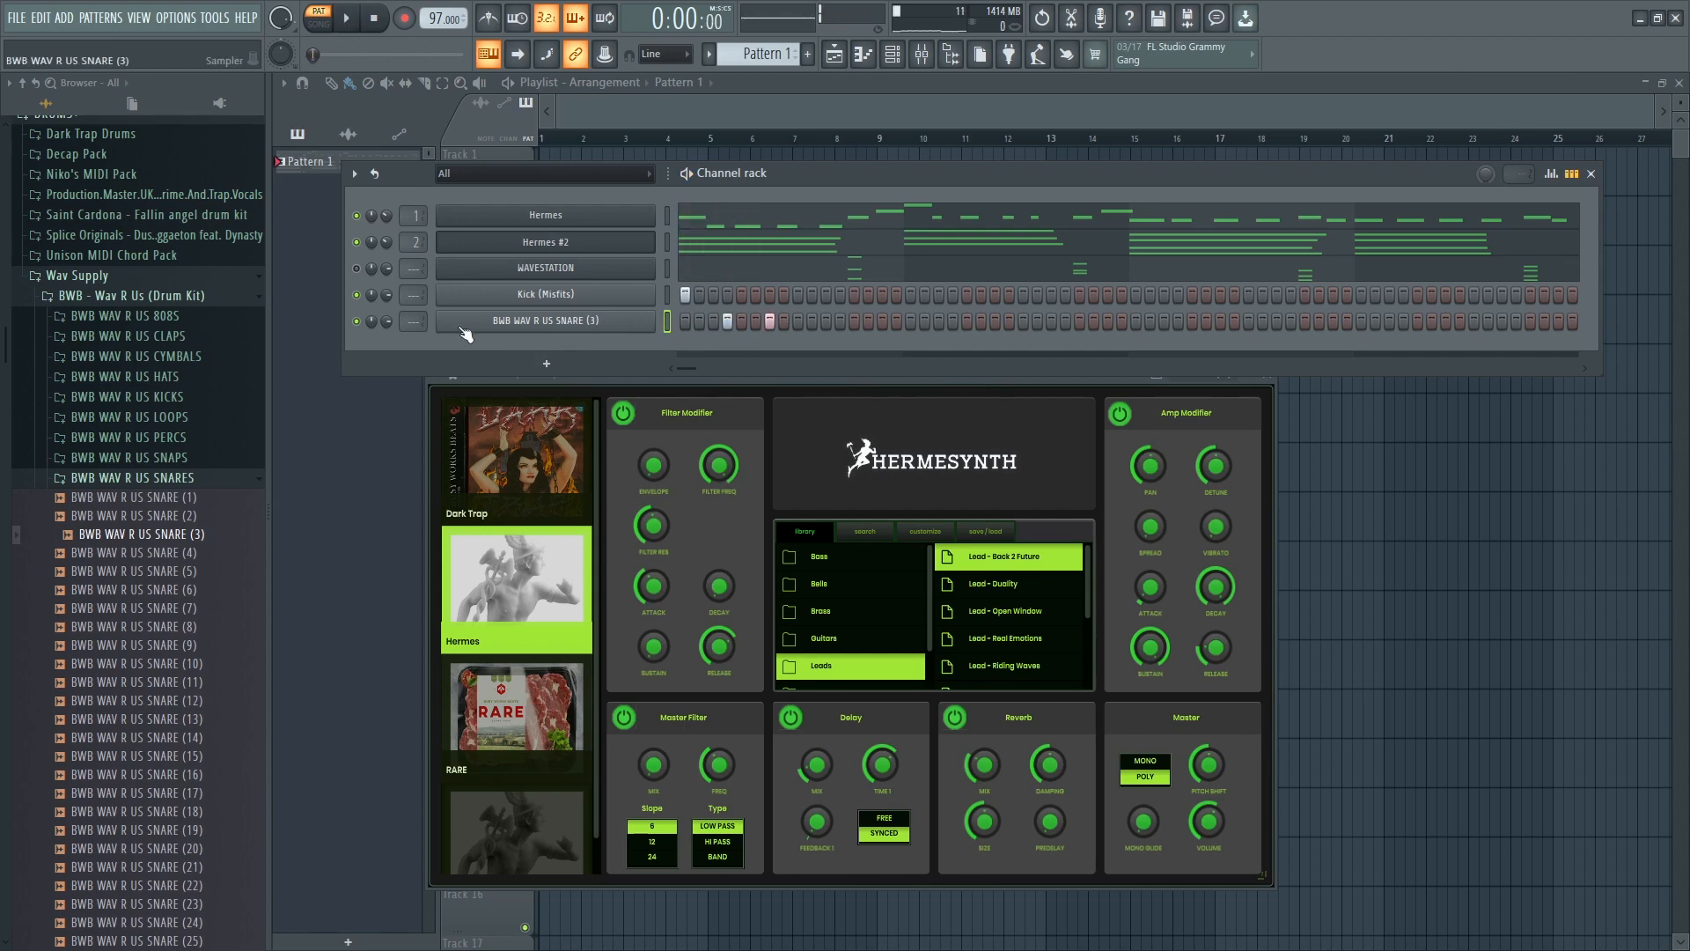
- Play back the pattern and remove the snare hit from step 7
key("space")
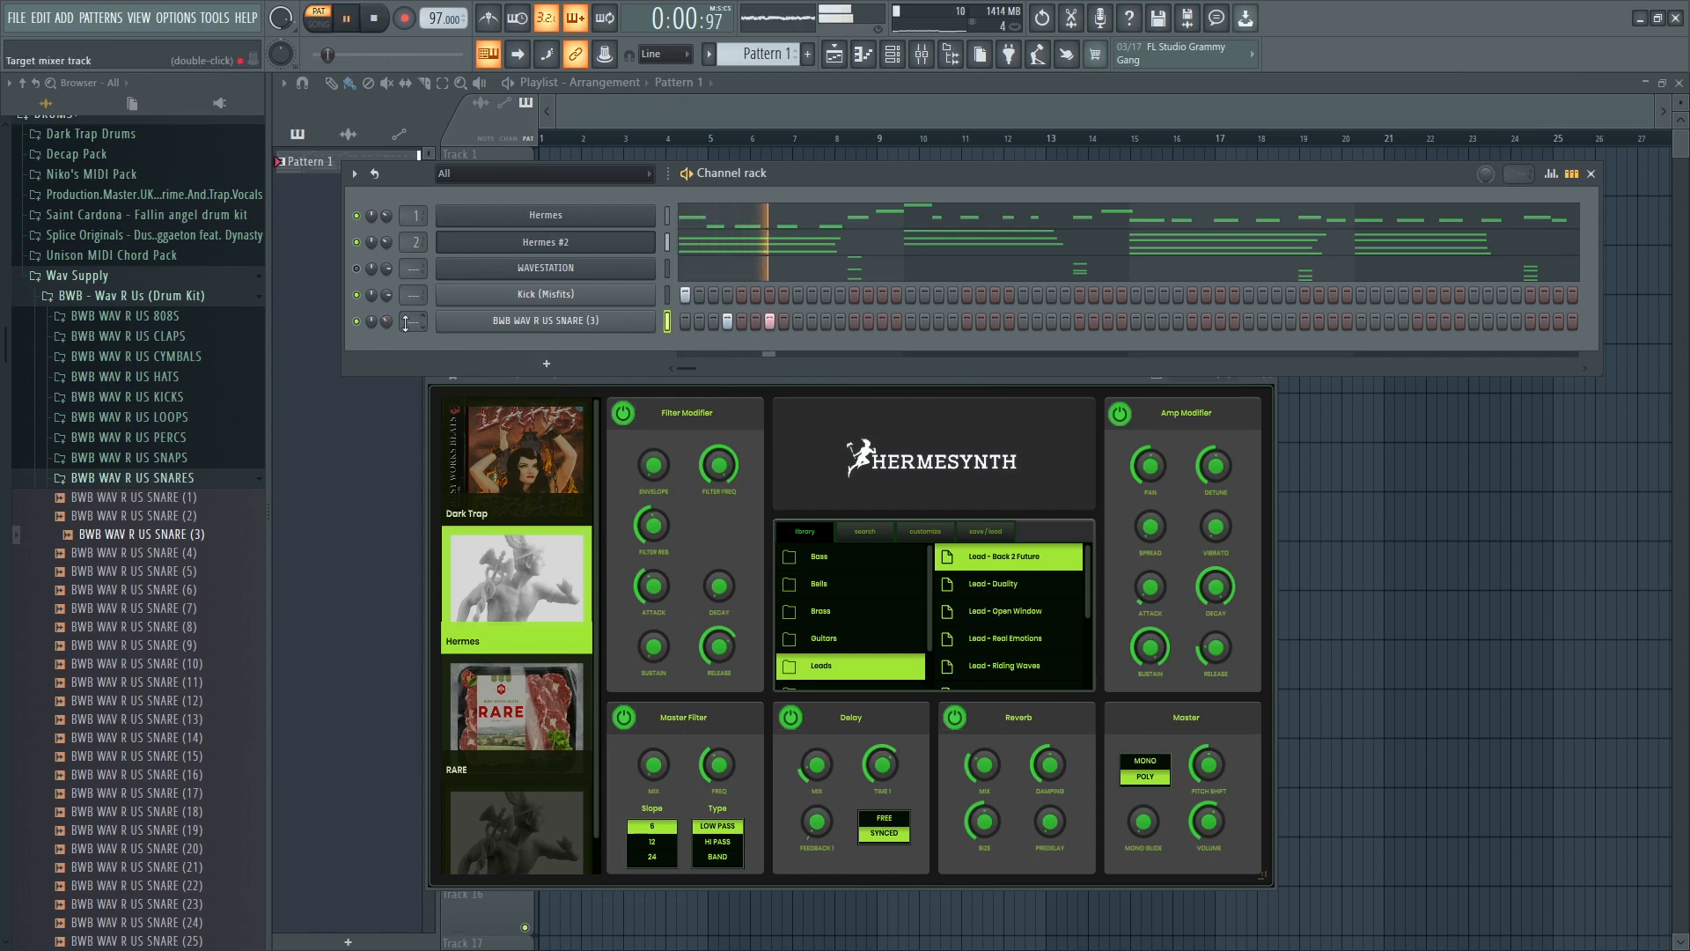
key("space")
left_click_drag(388, 323, 387, 318)
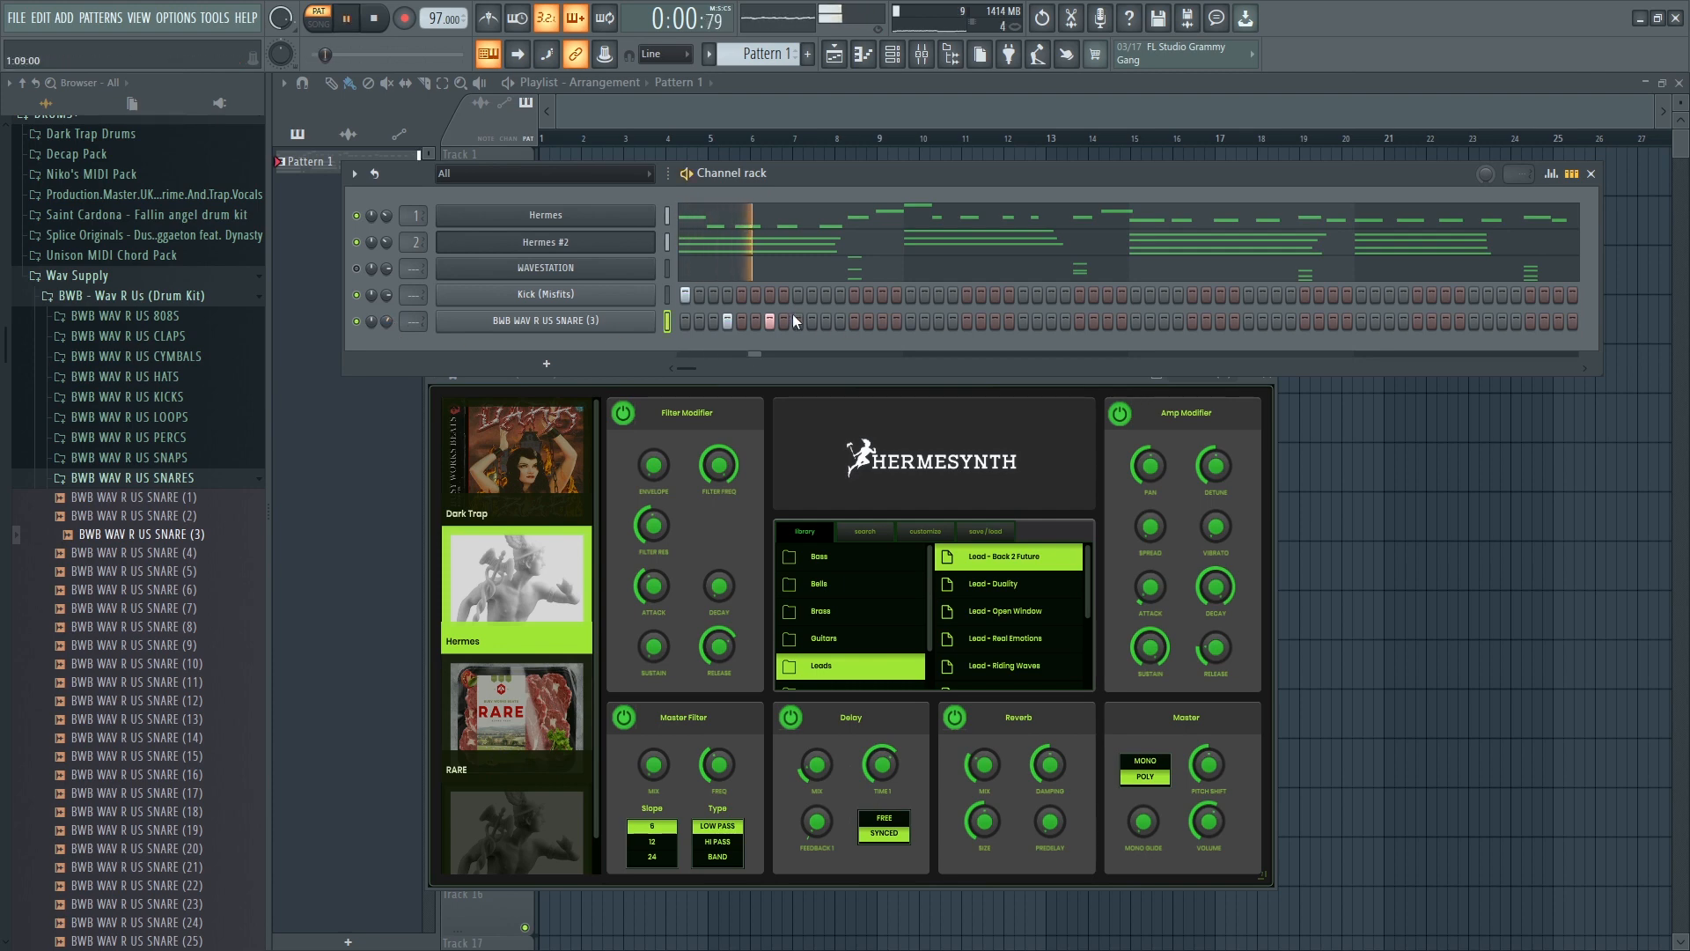
left_click(769, 320)
key("space")
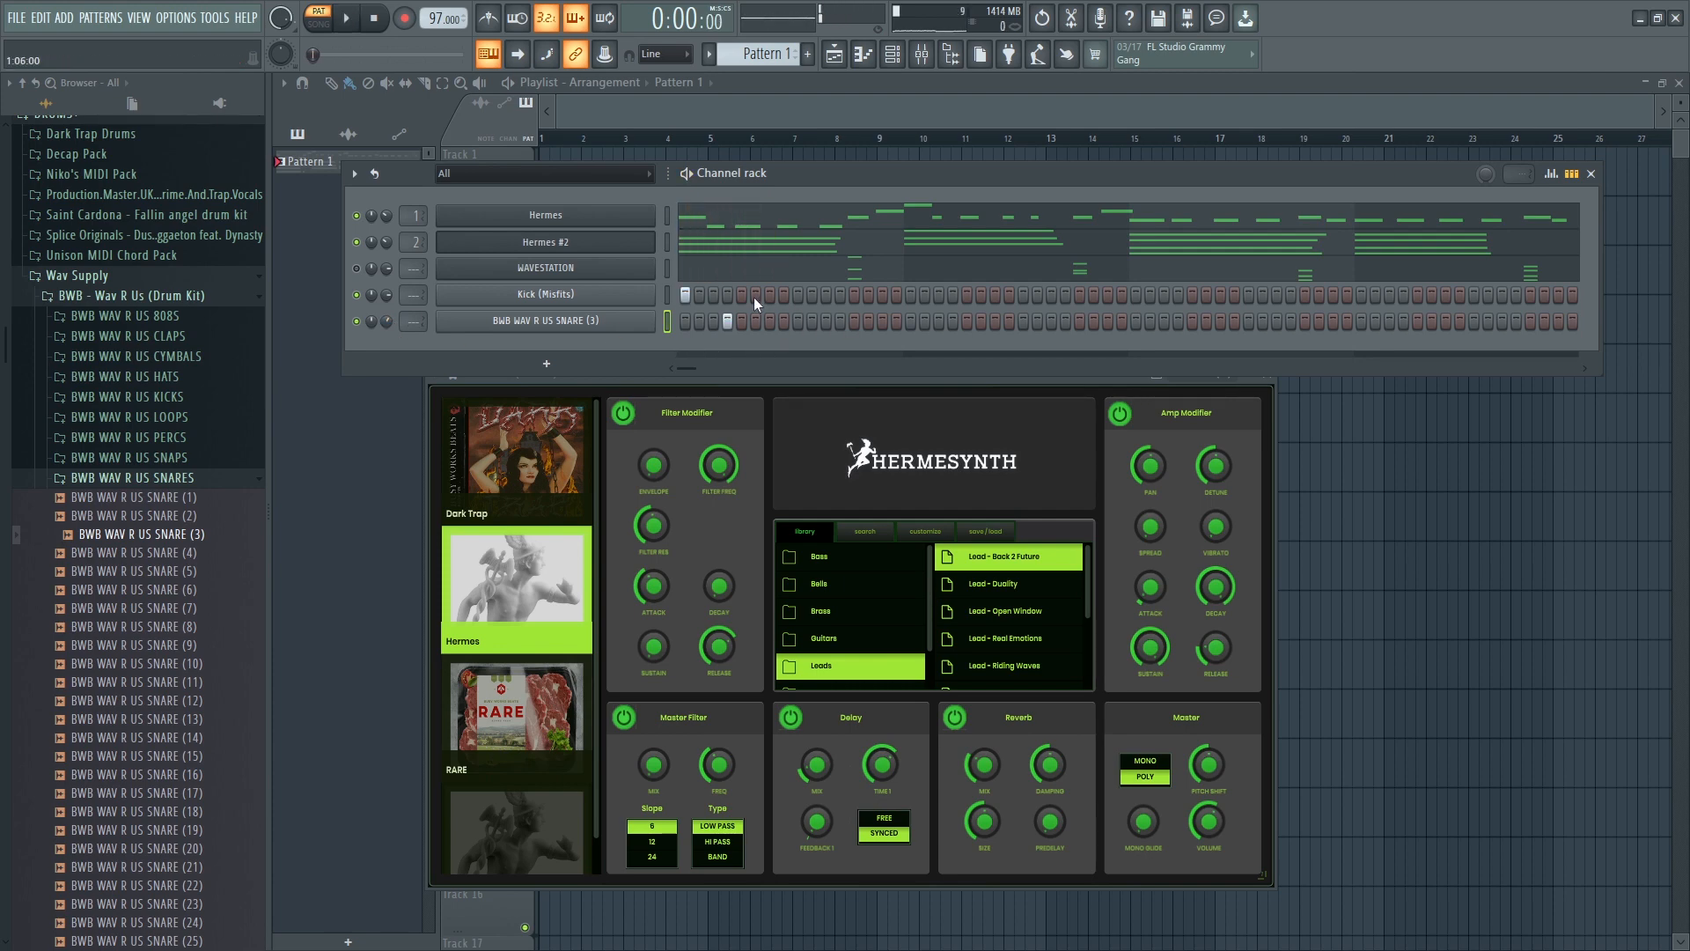
- Try the snare on step 3 instead of step 4, with an extra kick on step 5
left_click(713, 320)
left_click(726, 296)
right_click(725, 320)
key("space")
key("space")
left_click(727, 296)
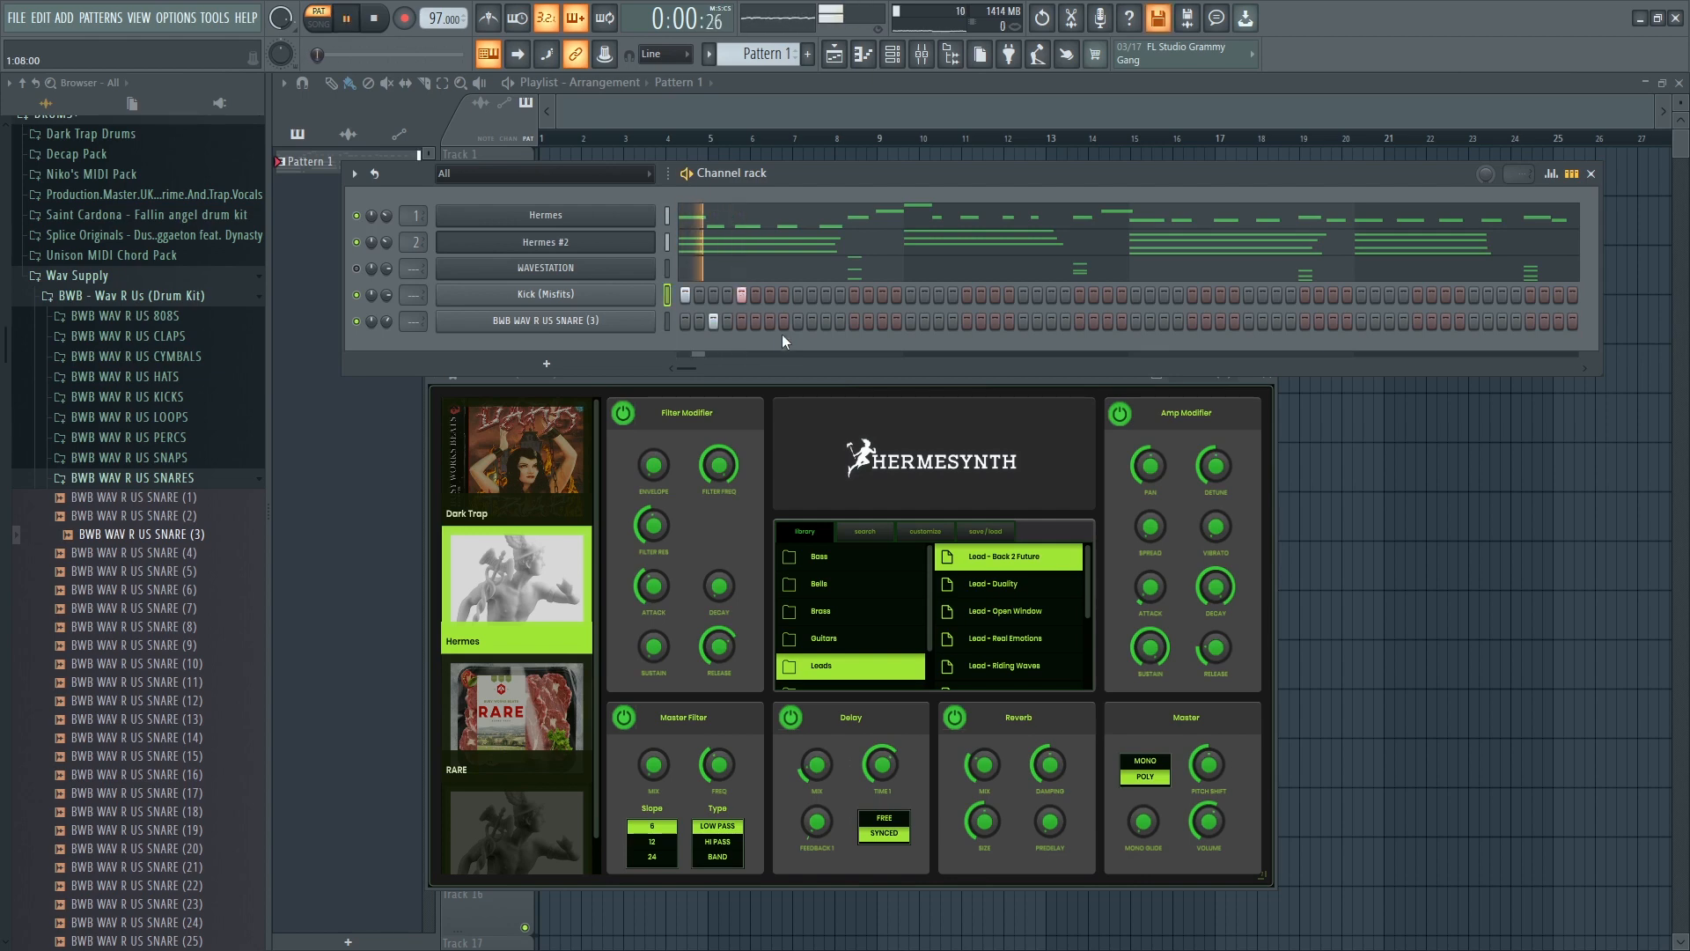
- Move the snare back to step 4 and remove the kick from step 5
key("space")
right_click(714, 320)
left_click(728, 320)
right_click(742, 296)
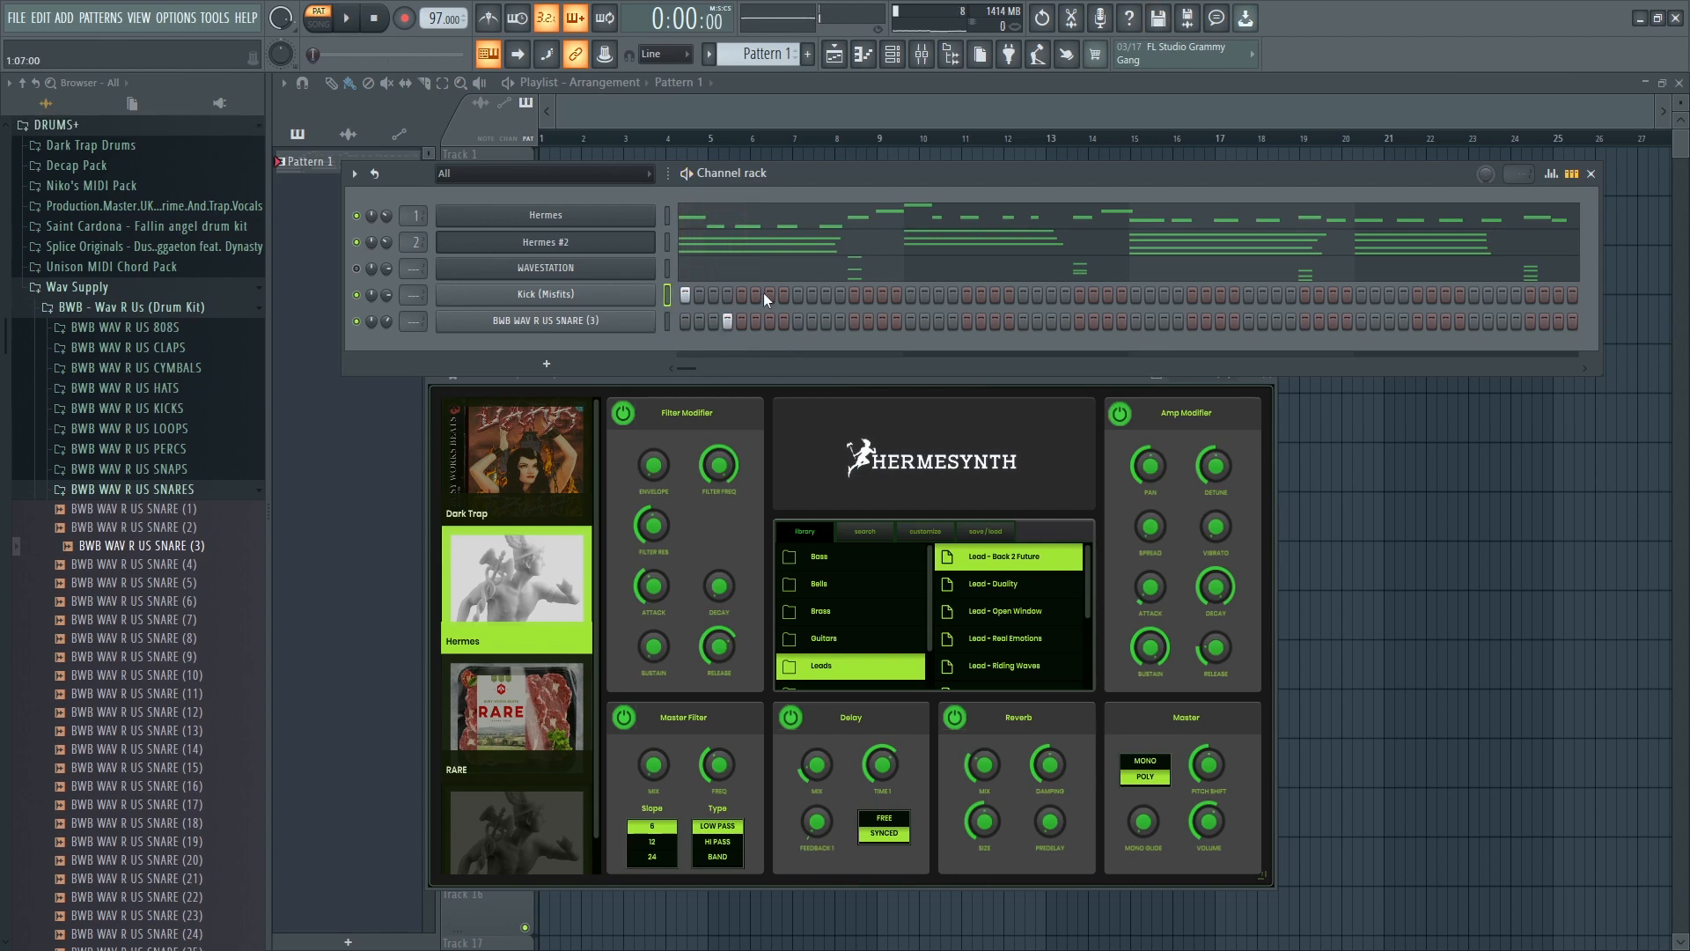
- Add a kick hit on step 7 and play back the pattern
left_click(768, 296)
key("space")
key("space")
key("space")
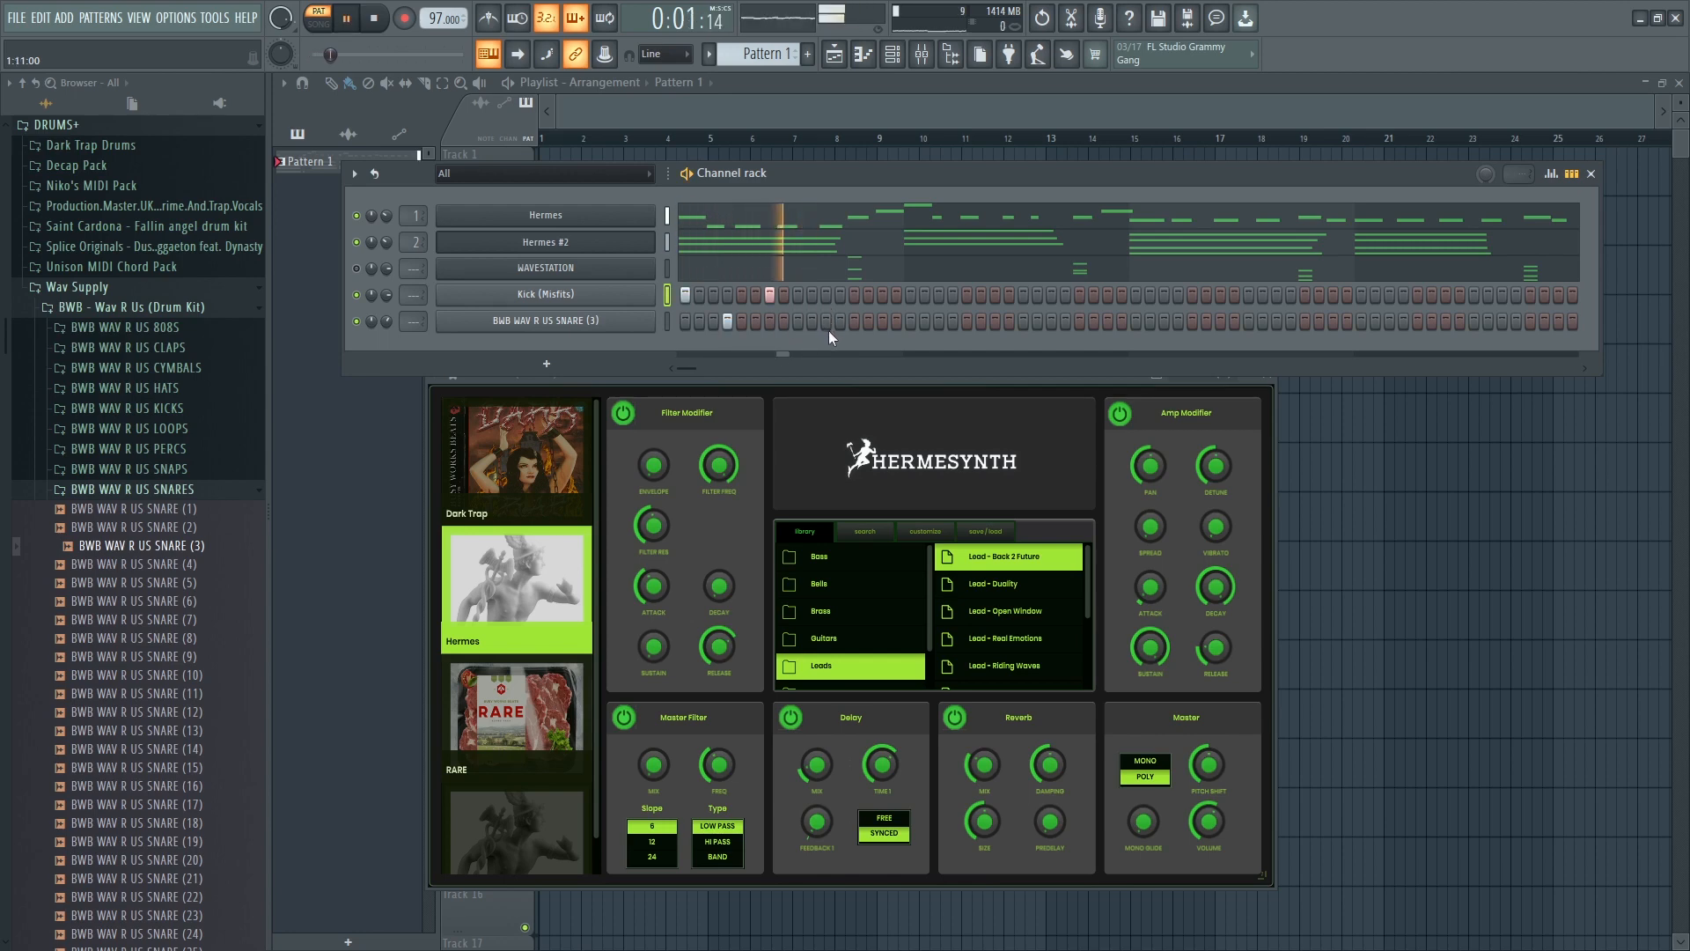
key("space")
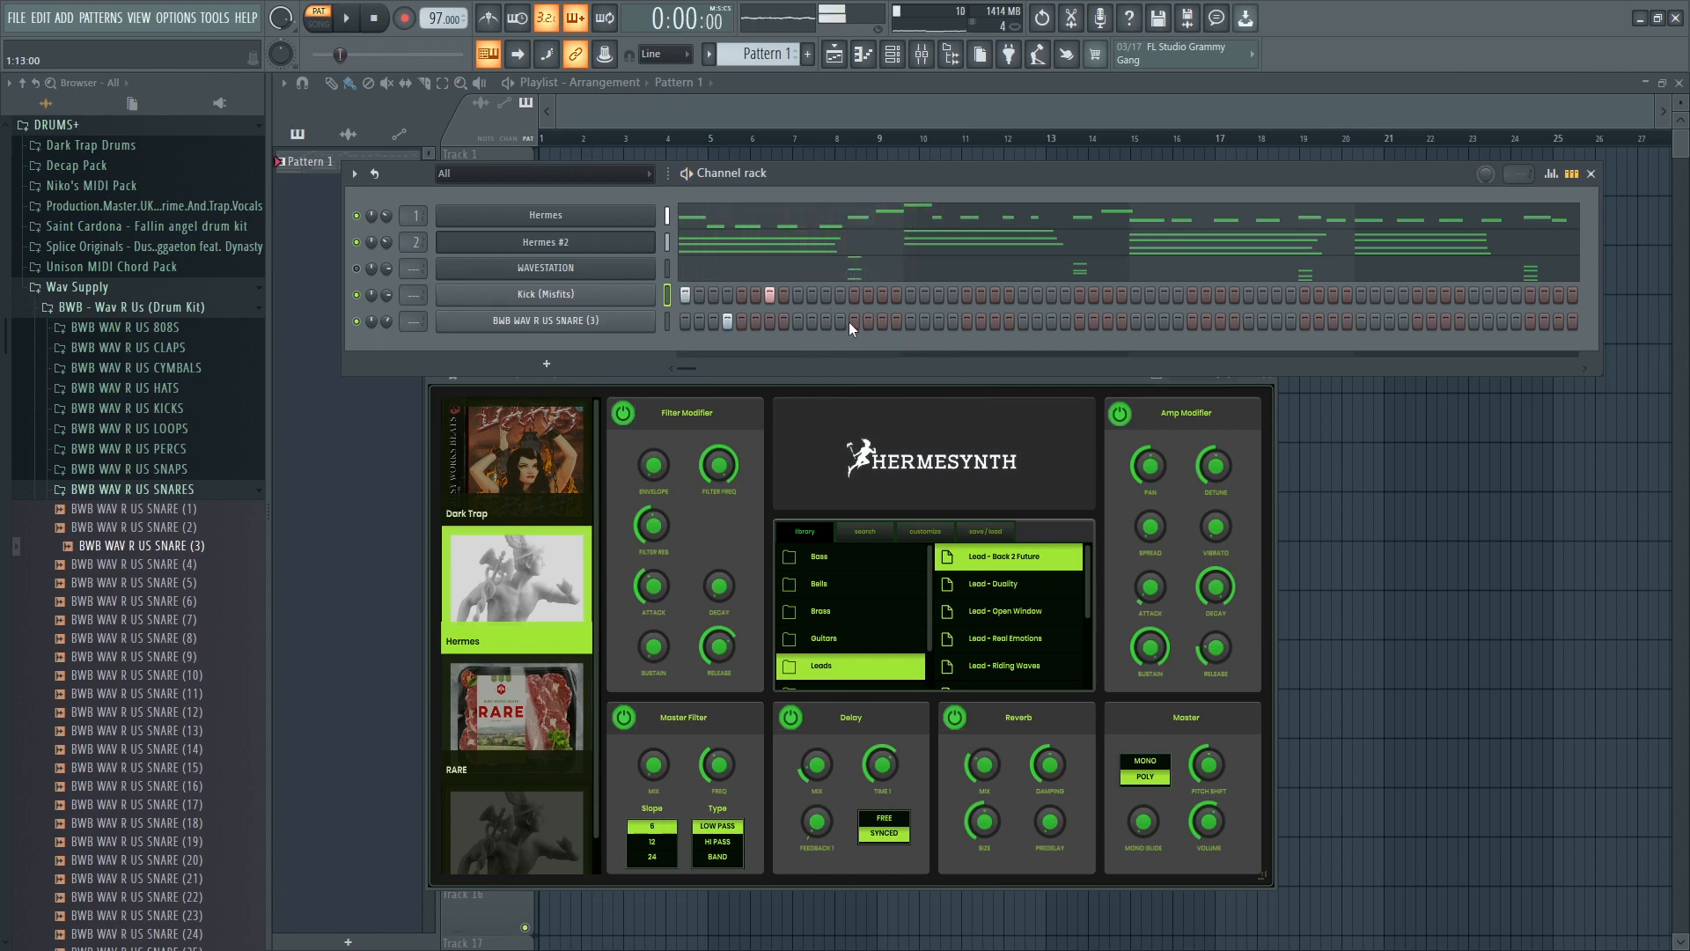
- Try a snare hit on step 11, and replace it with a kick on the same step
left_click(823, 322)
key("space")
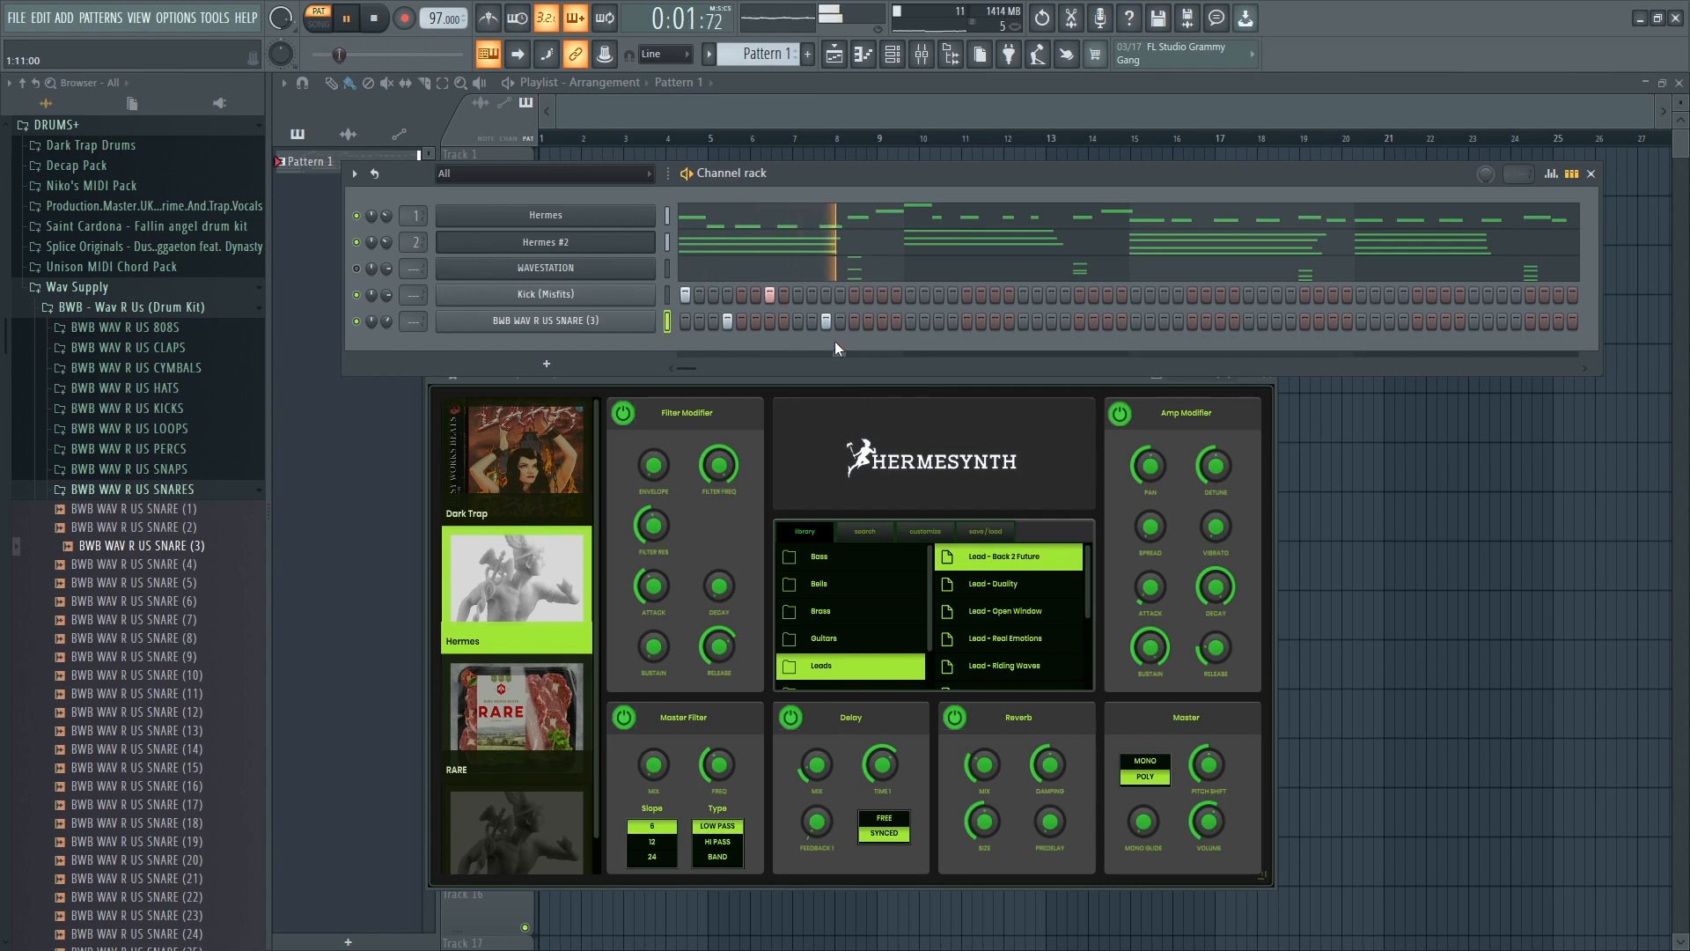
left_click(826, 320)
left_click(826, 296)
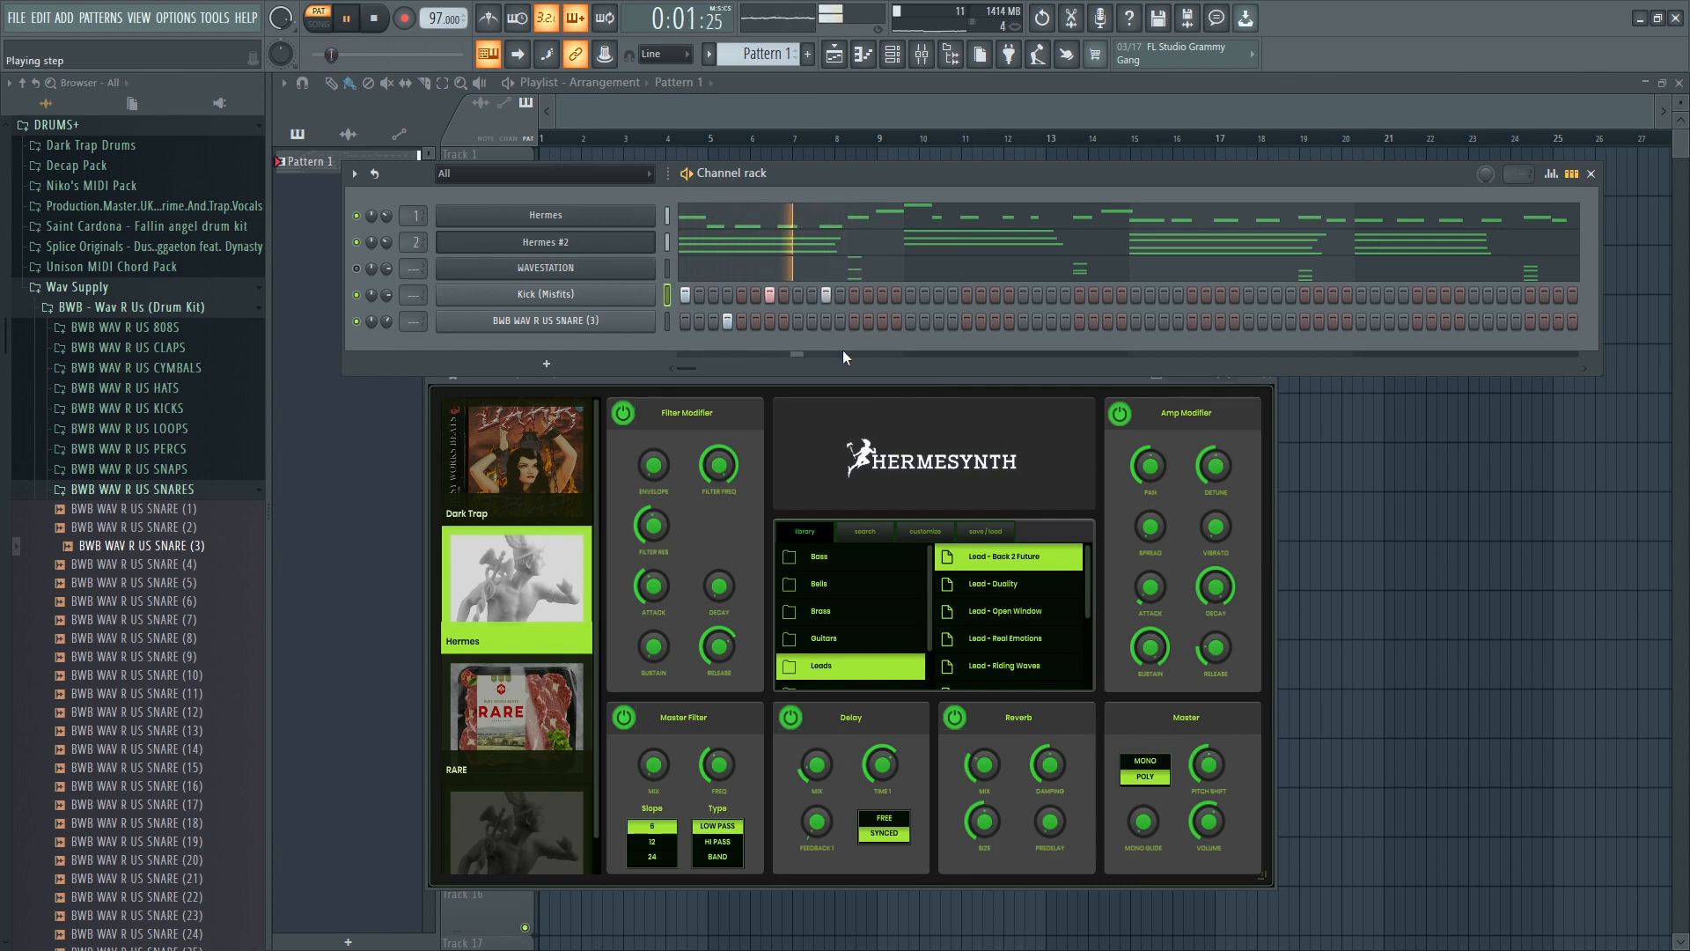
- Try an extra kick on step 13 and on step 14, and remove it again
left_click(854, 295)
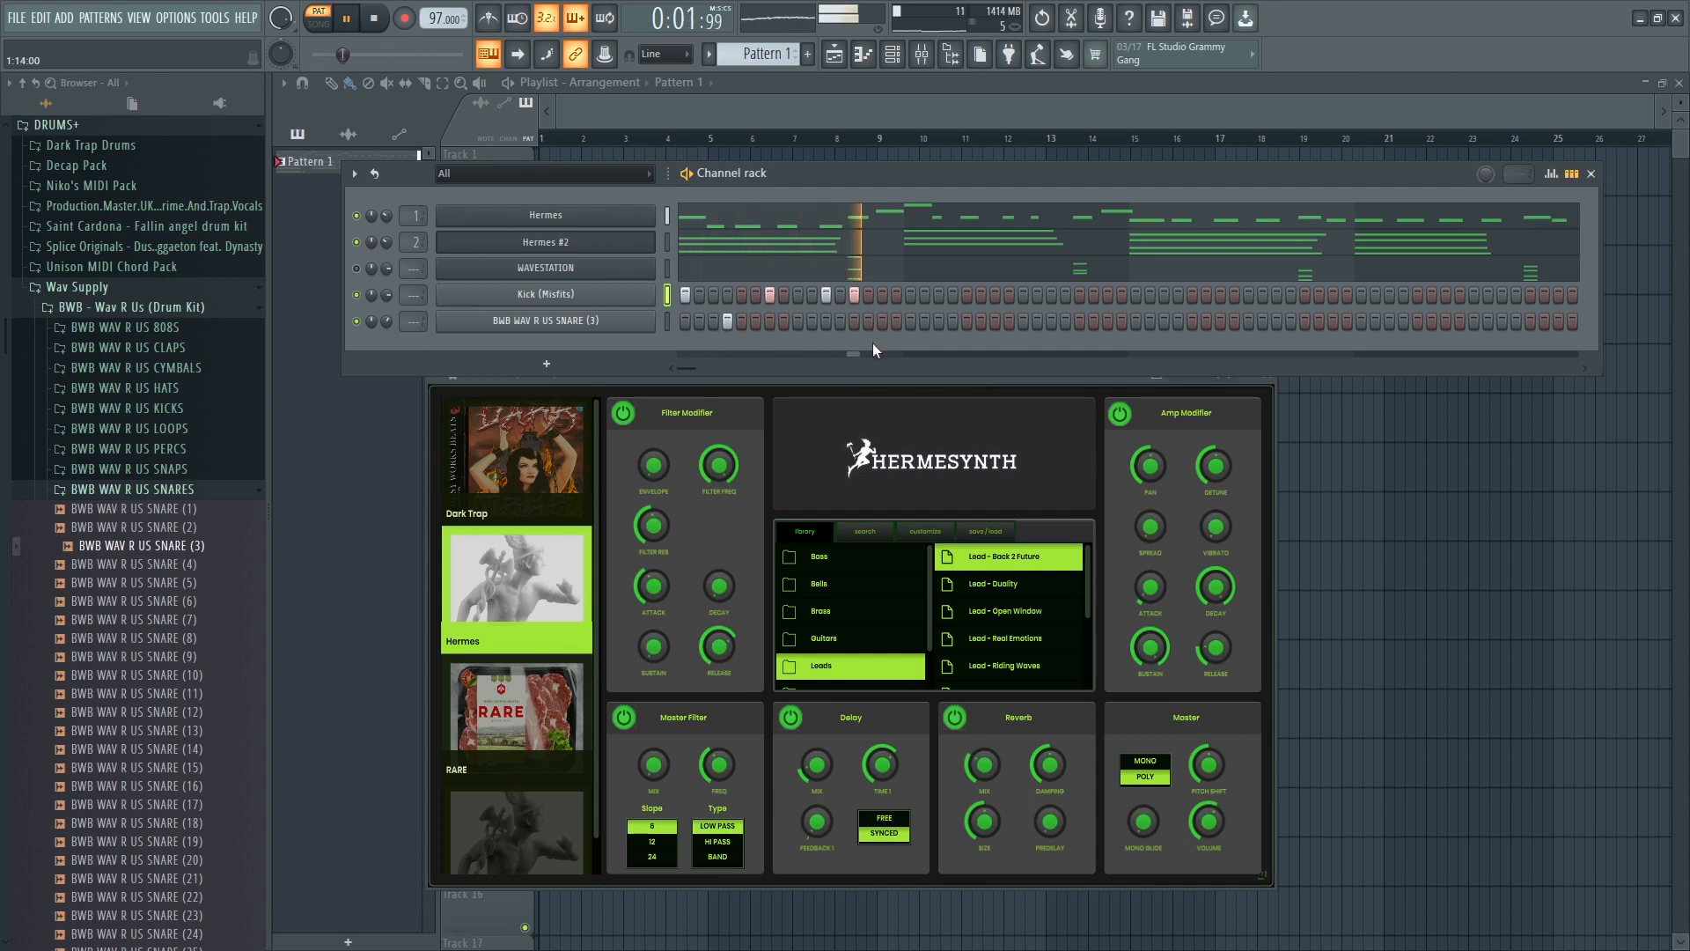
key("space")
left_click(868, 295)
key("space")
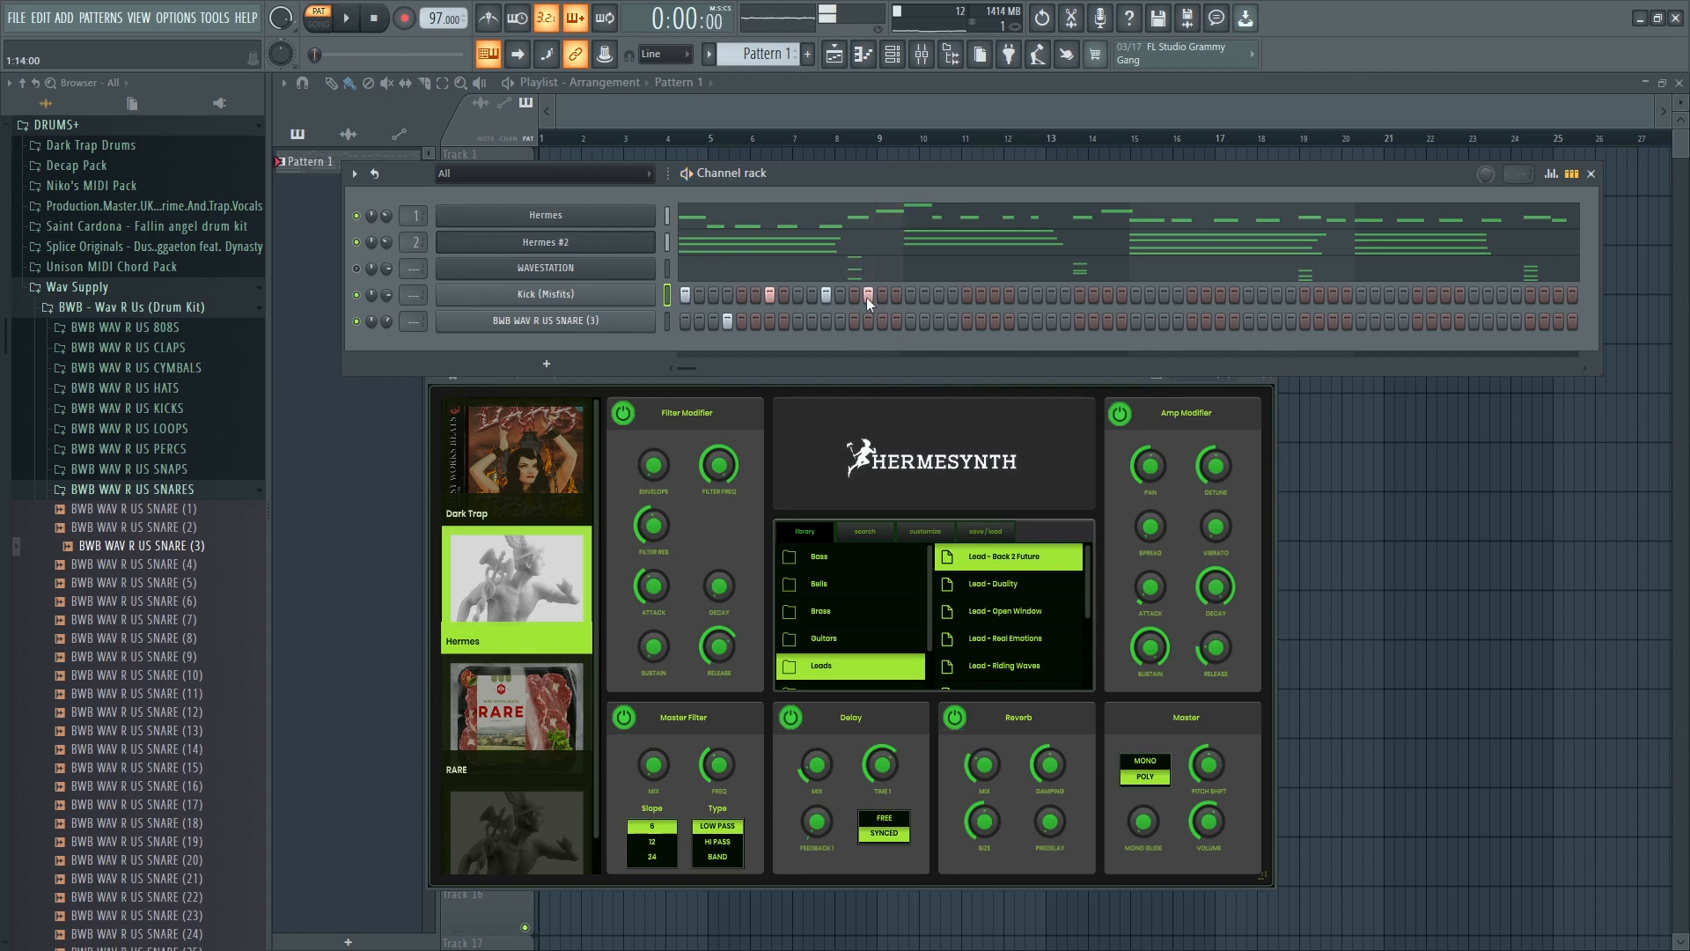
left_click(867, 295)
- Add a snare hit on step 13
left_click(855, 323)
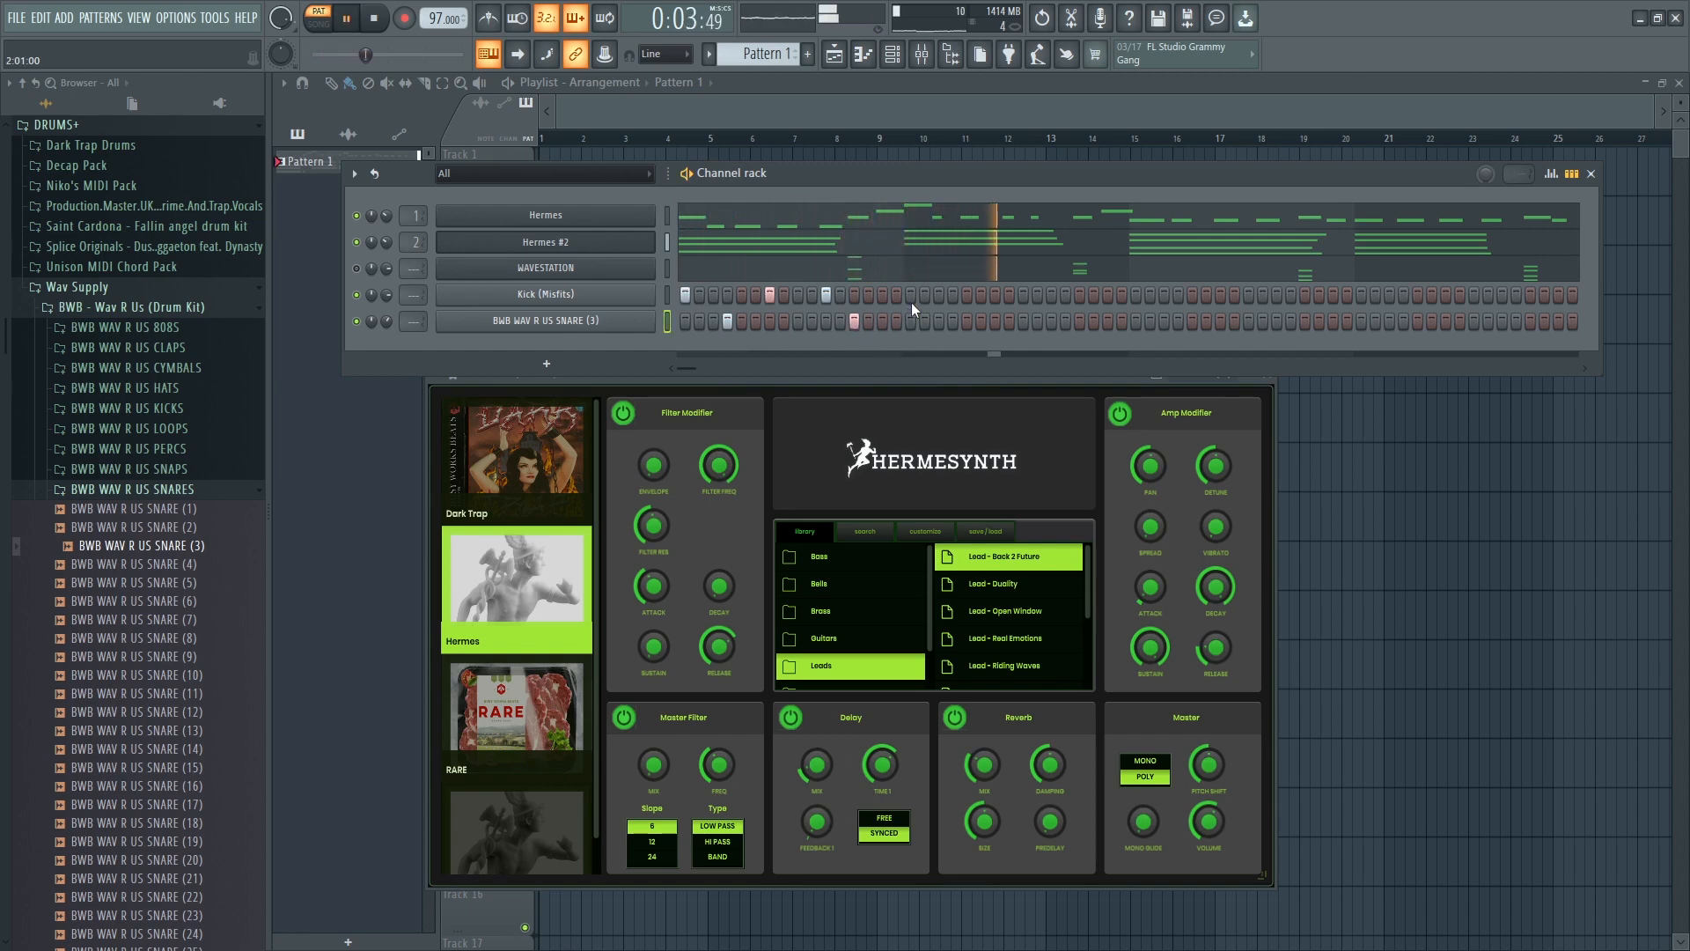
- Duplicate the kick's first-bar notes across bars 2 to 4 in the Kick (Misfits) piano roll
right_click(604, 301)
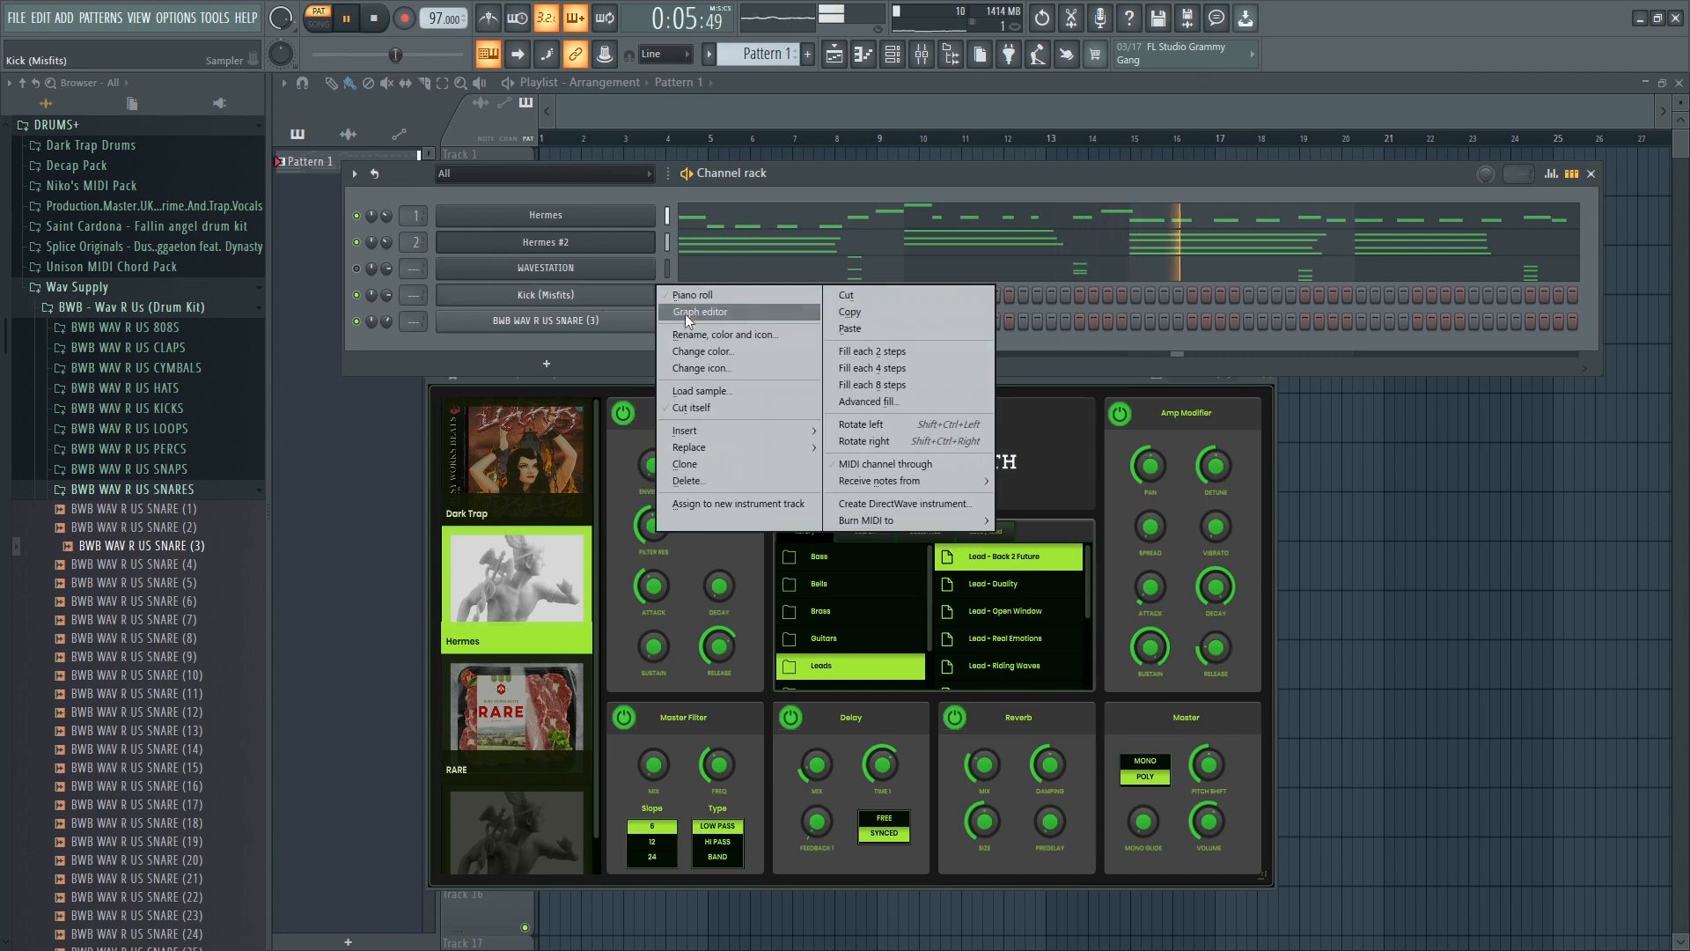
left_click(691, 298)
left_click_drag(650, 492, 335, 350)
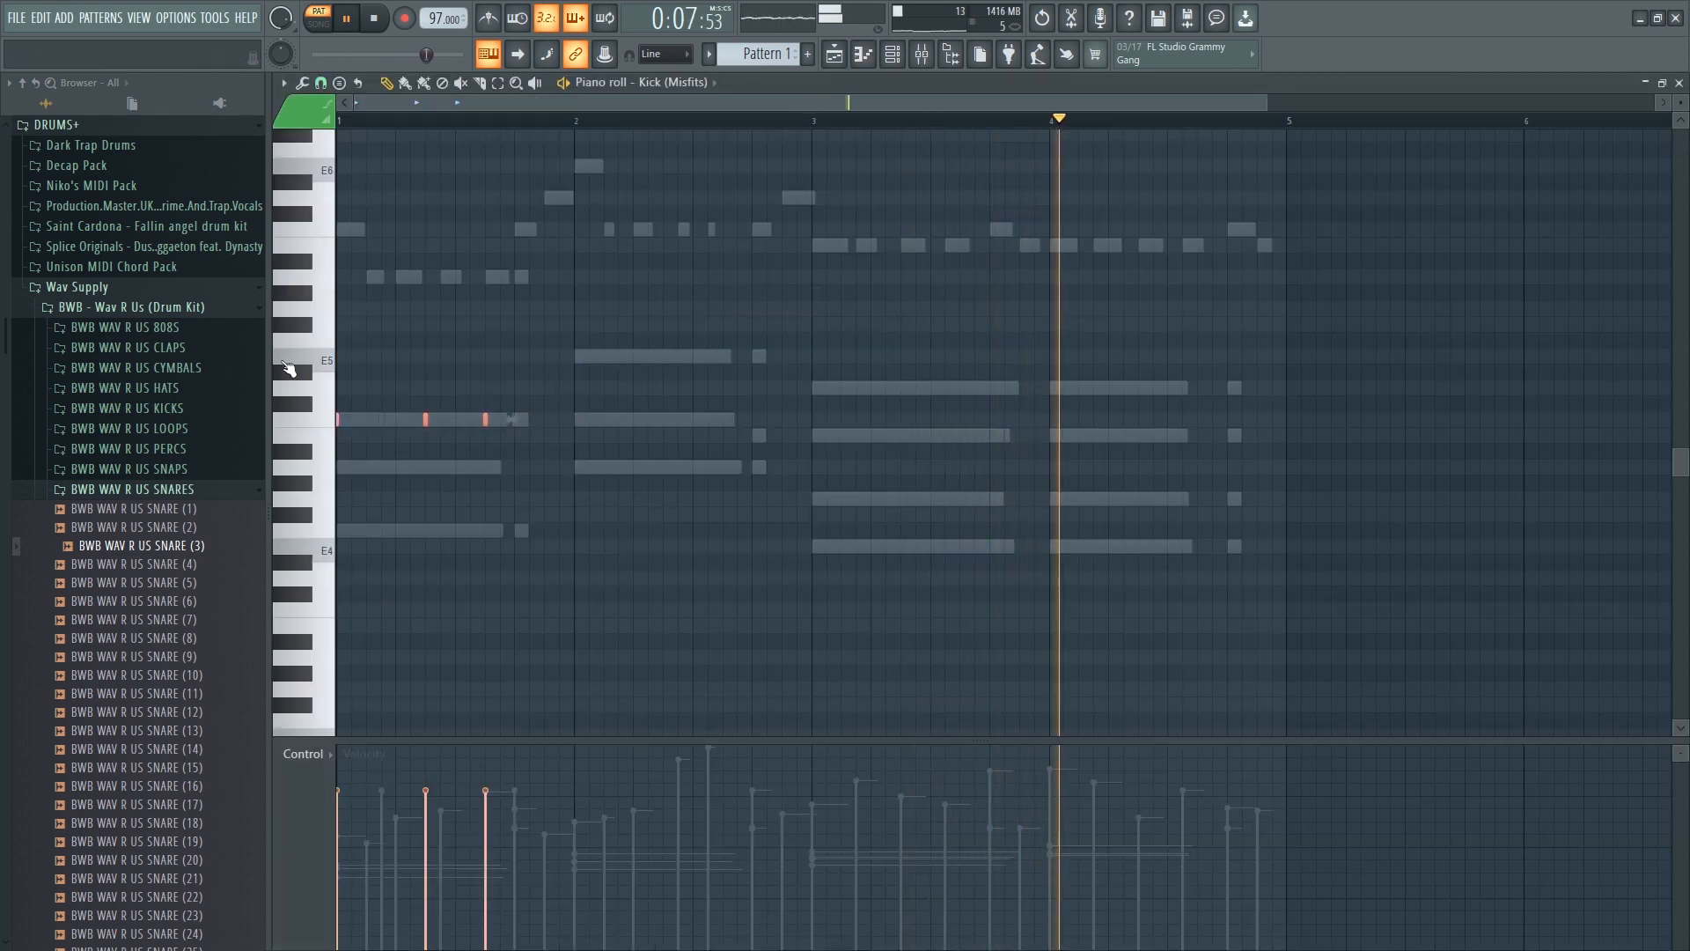
left_click_drag(336, 416, 577, 417)
left_click_drag(832, 489, 262, 362)
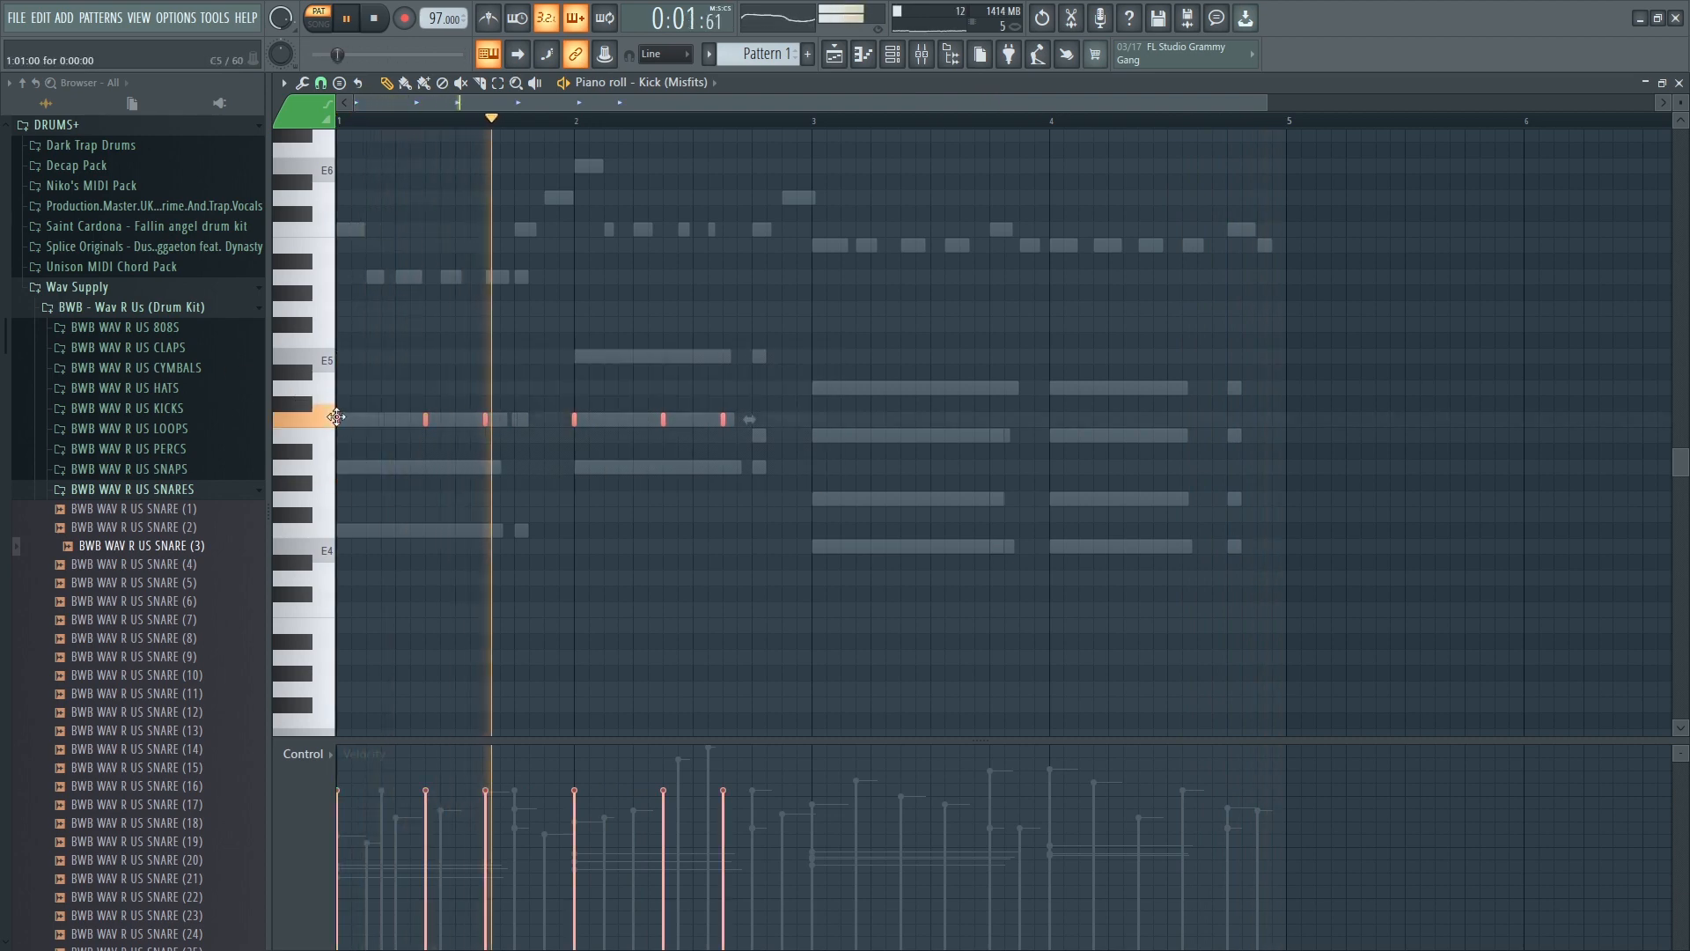
left_click_drag(336, 416, 815, 414)
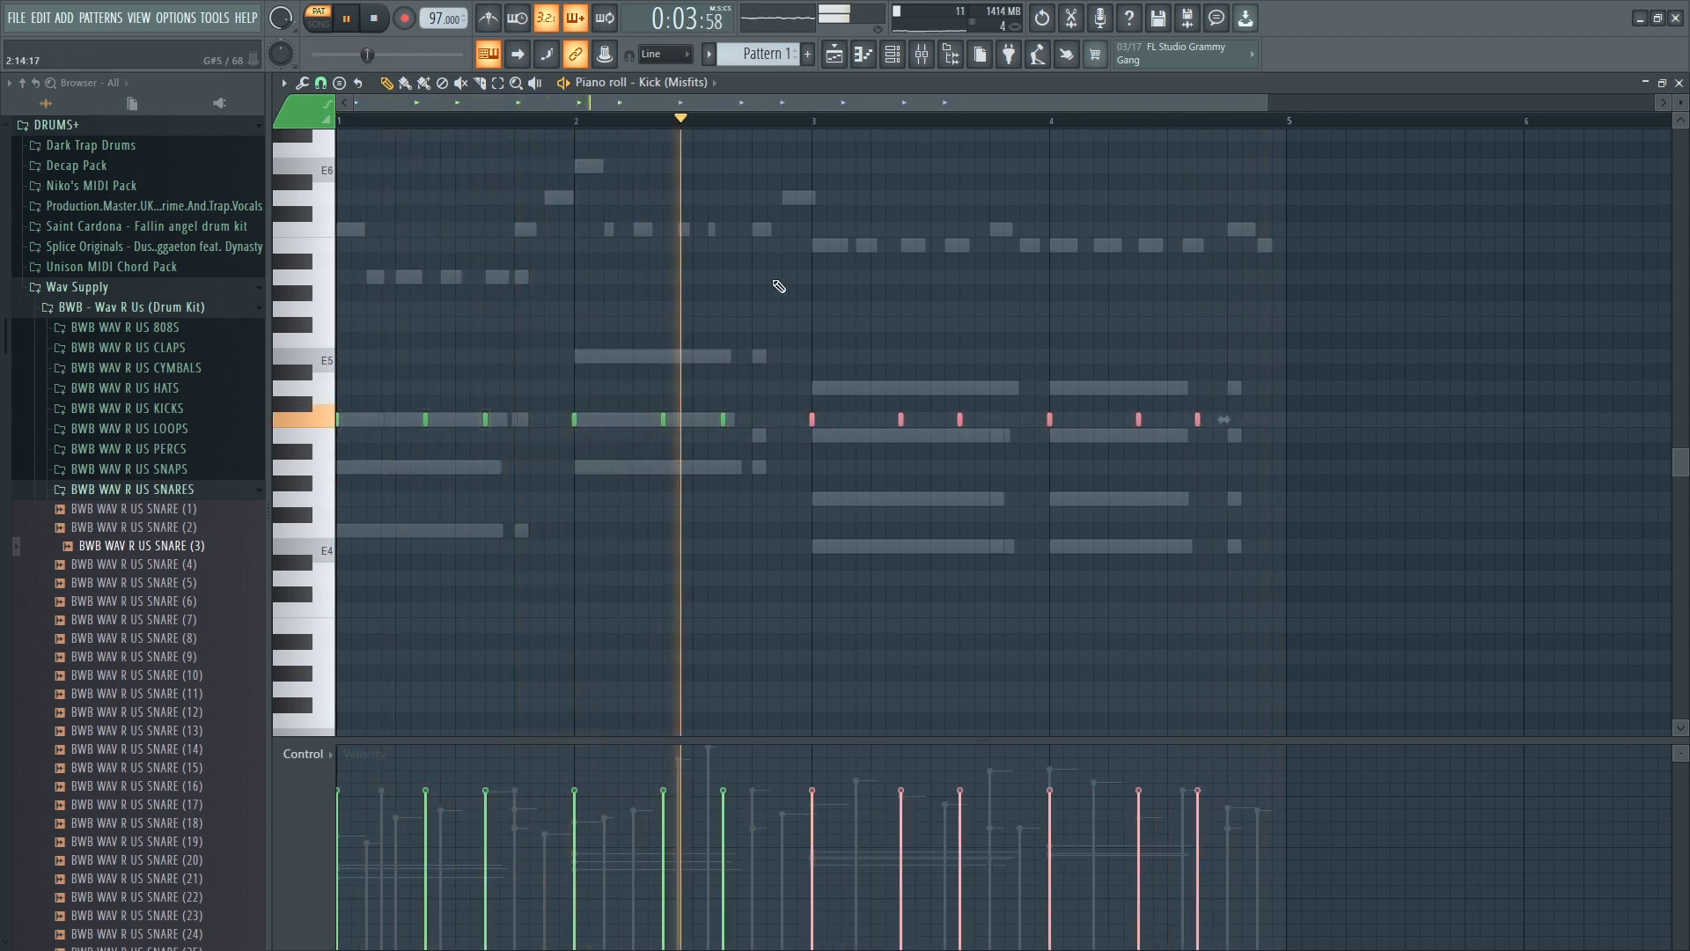
- Duplicate the snare's first-bar notes across bars 2 to 4 in the BWB WAV R US SNARE (3) piano roll
left_click(629, 83)
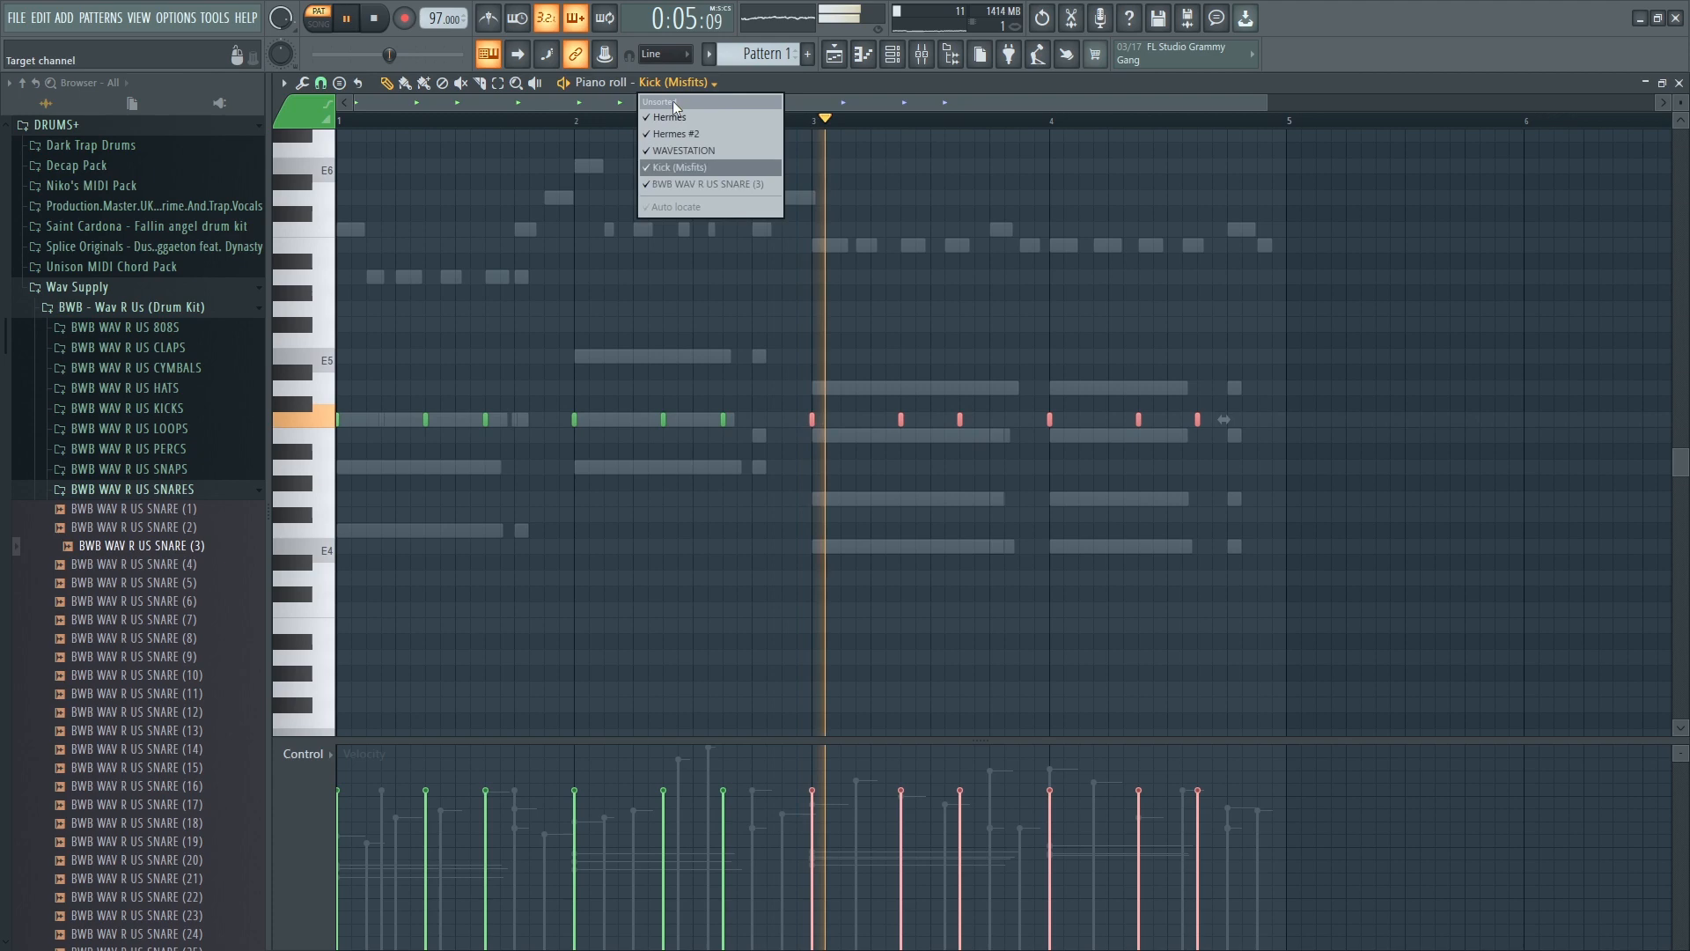
left_click(682, 183)
left_click_drag(683, 555, 335, 269)
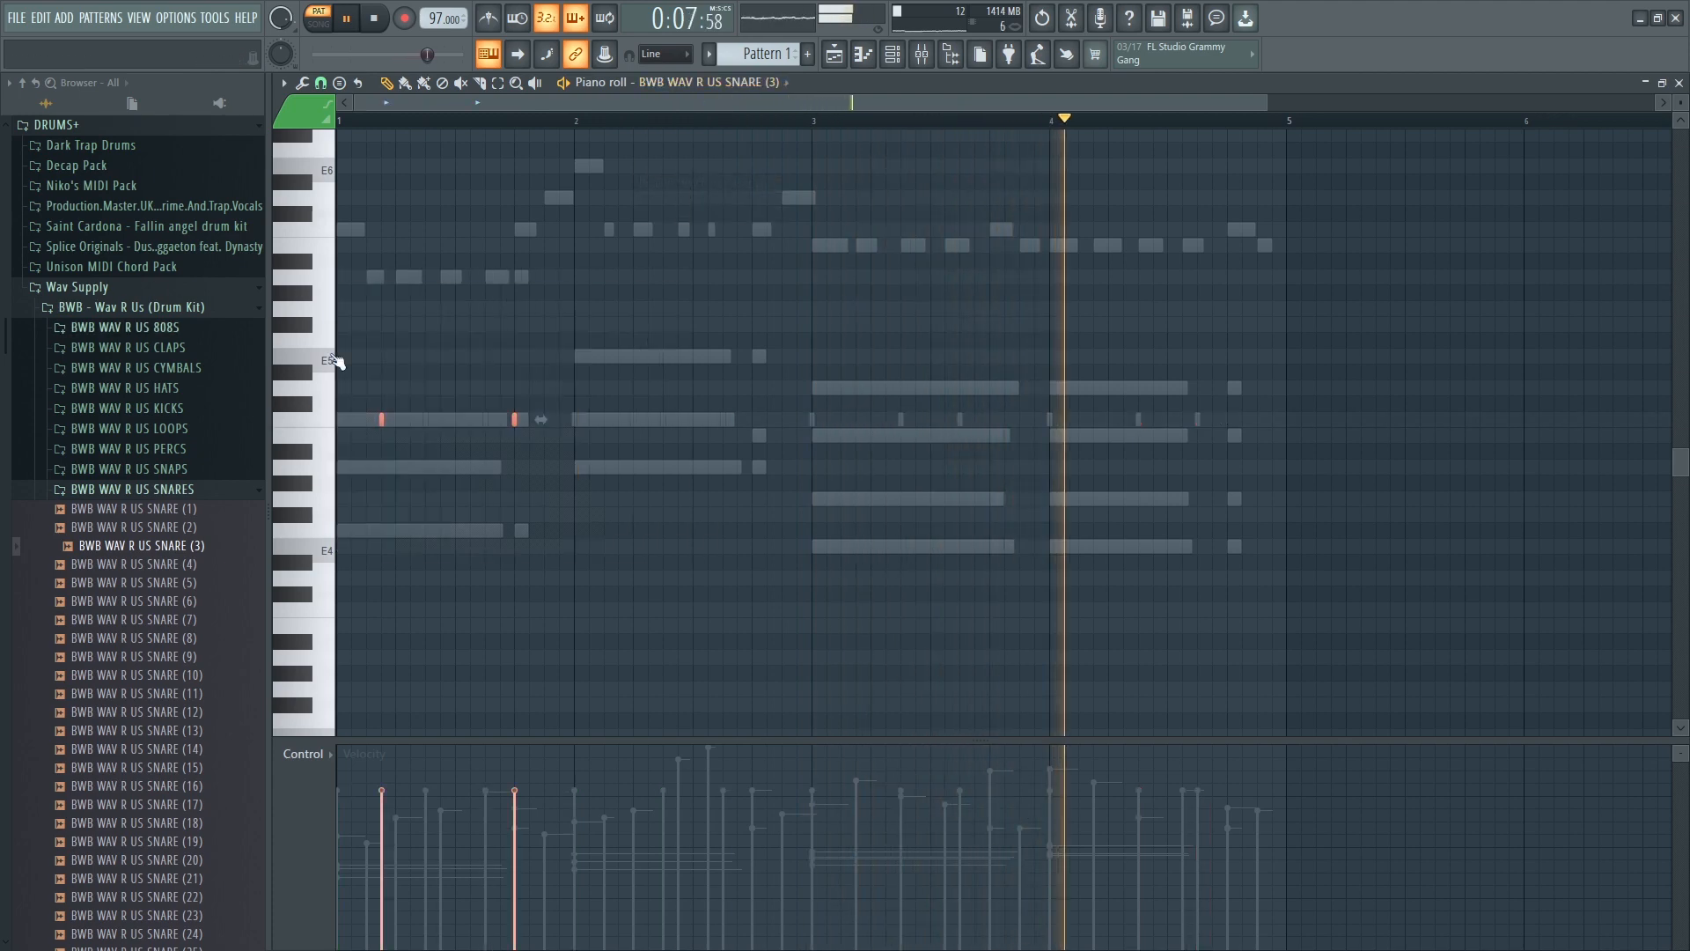
left_click_drag(381, 419, 619, 418)
left_click_drag(869, 458, 856, 419)
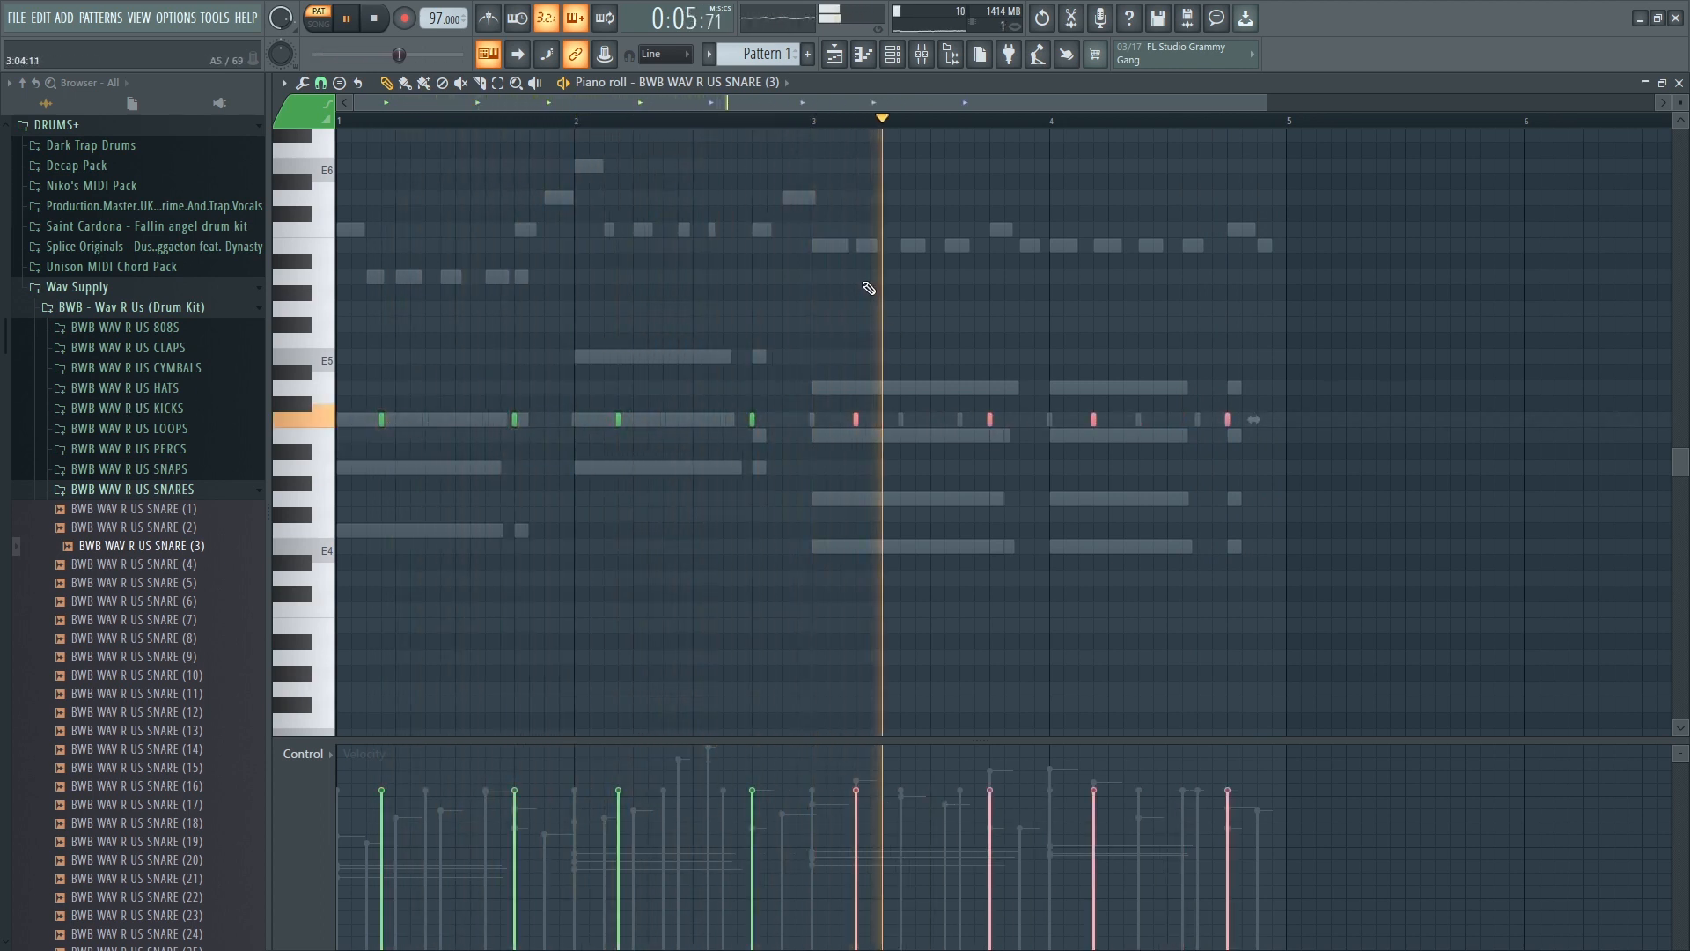
left_click(1679, 83)
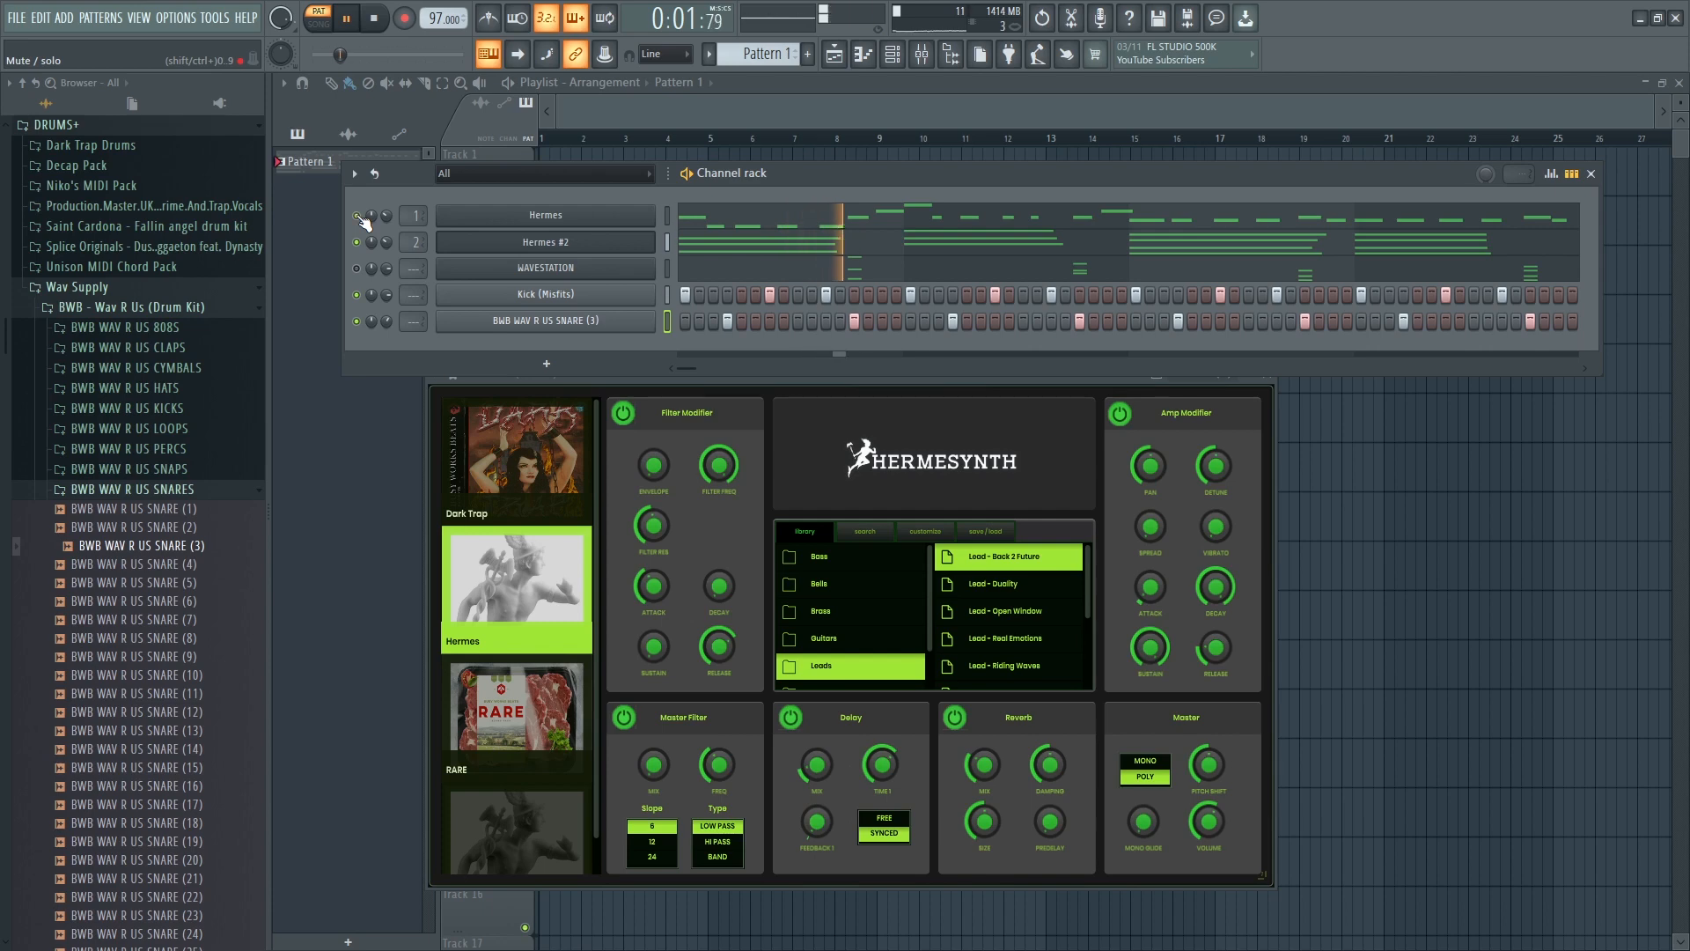
- Preview several percussion samples in the BWB WAV R US PERCS folder and look into the cymbals folder
left_click(176, 490)
left_click(175, 450)
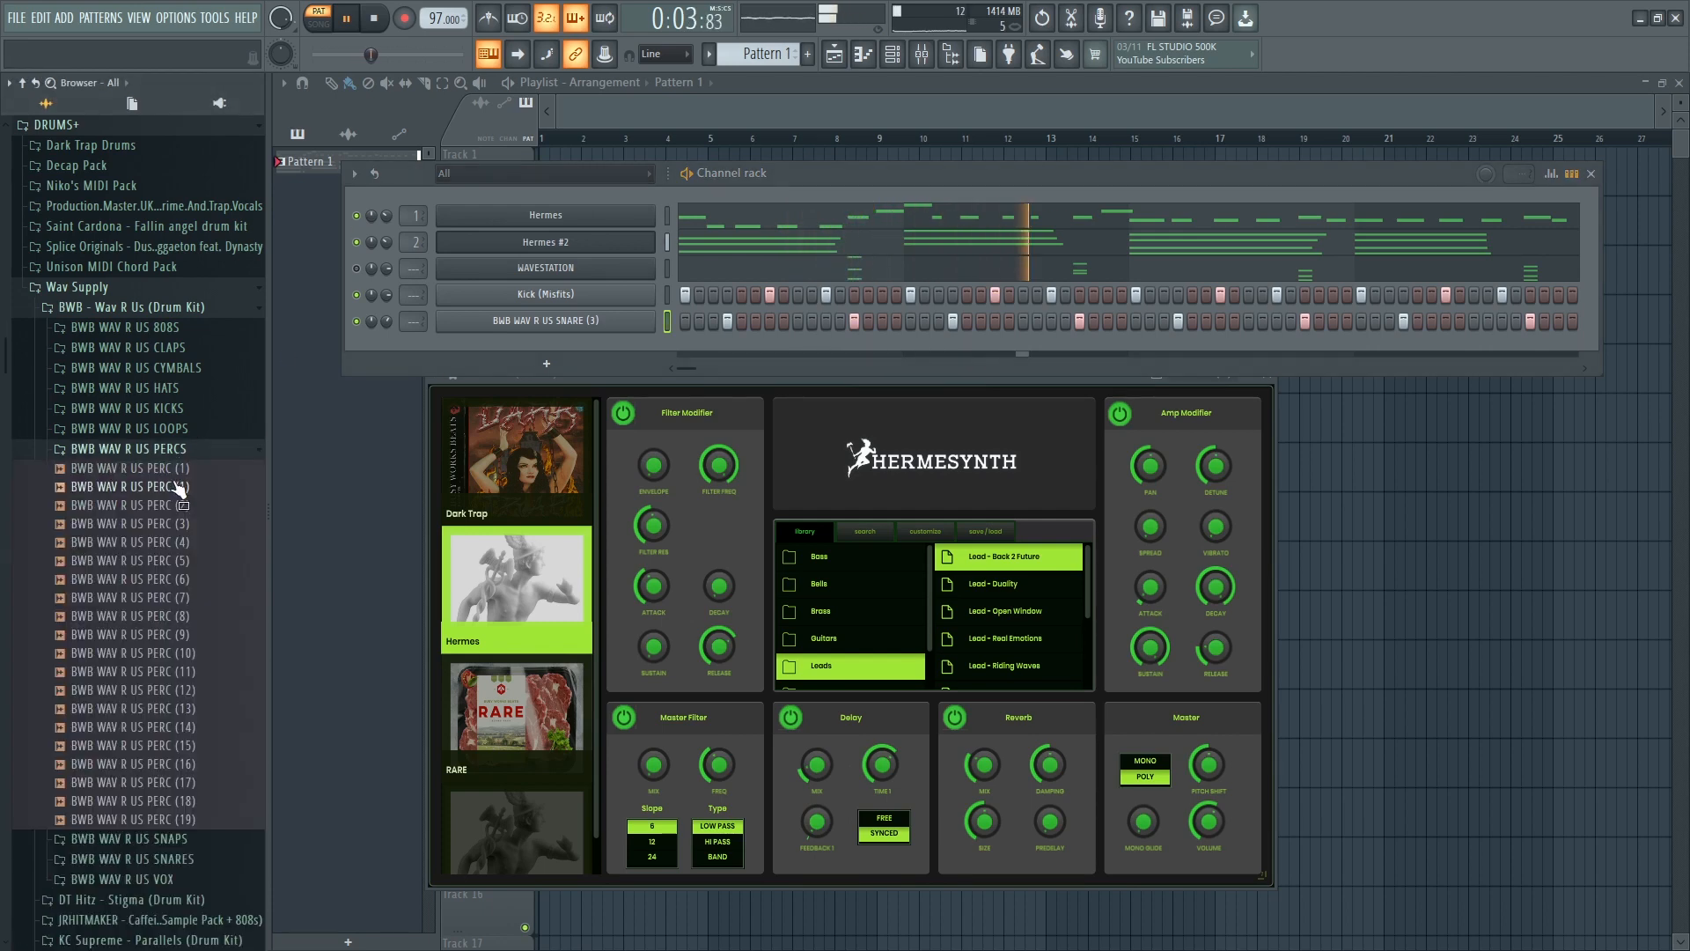
left_click(176, 485)
left_click(176, 470)
left_click(176, 489)
left_click(176, 508)
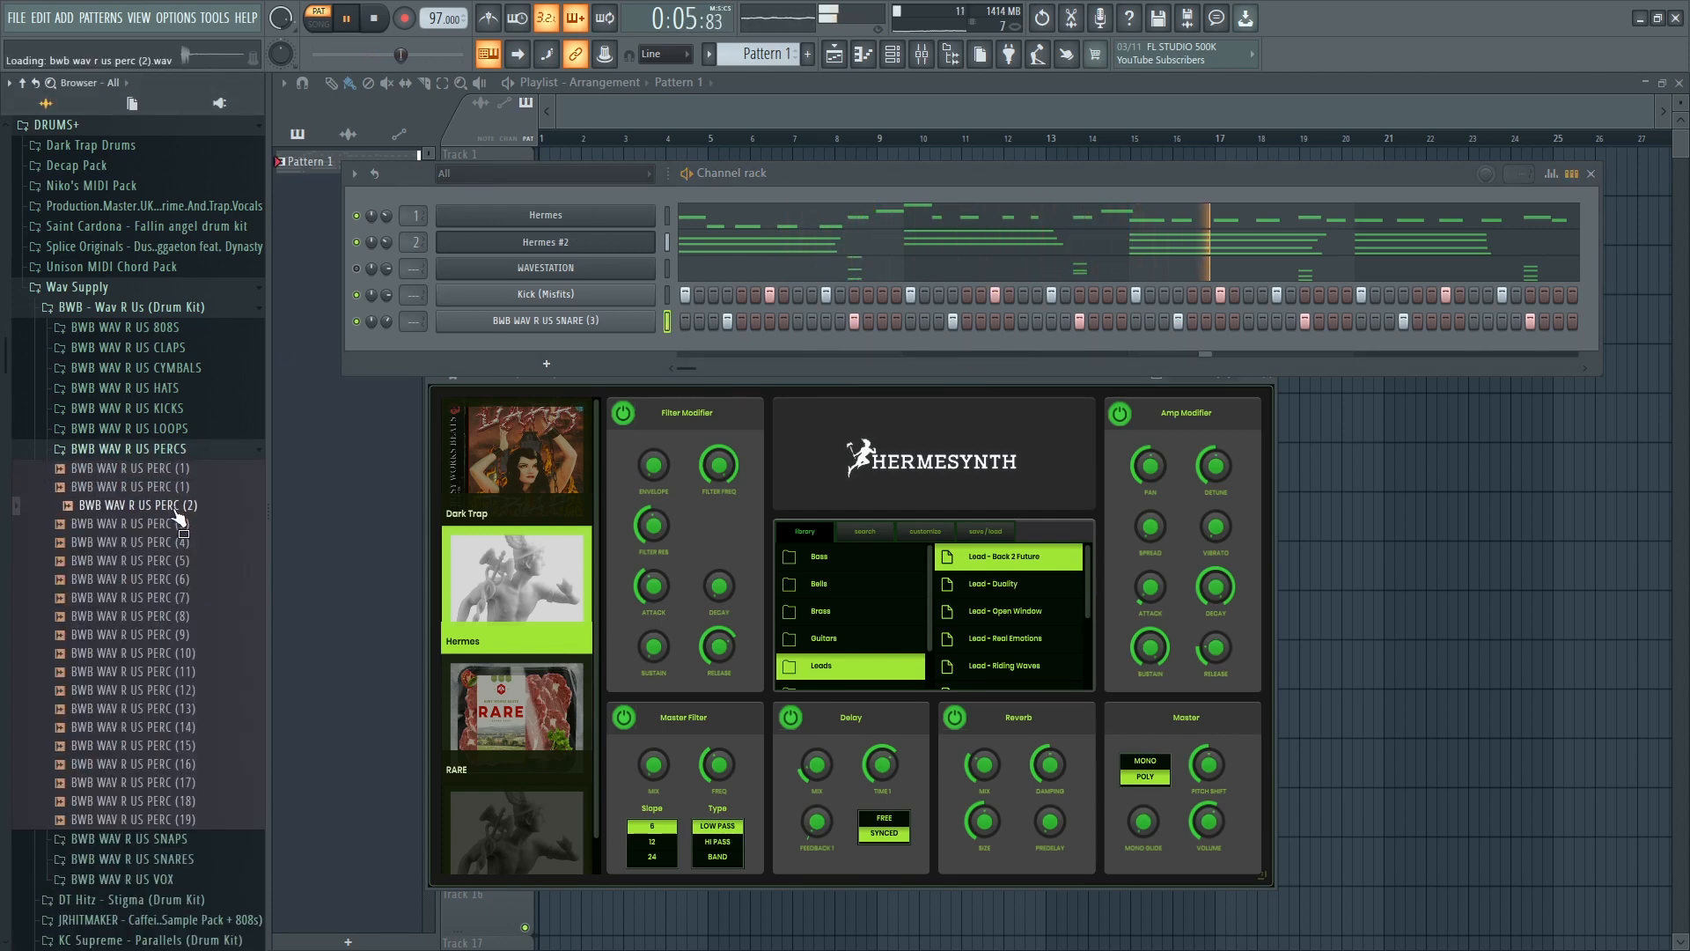
left_click(187, 525)
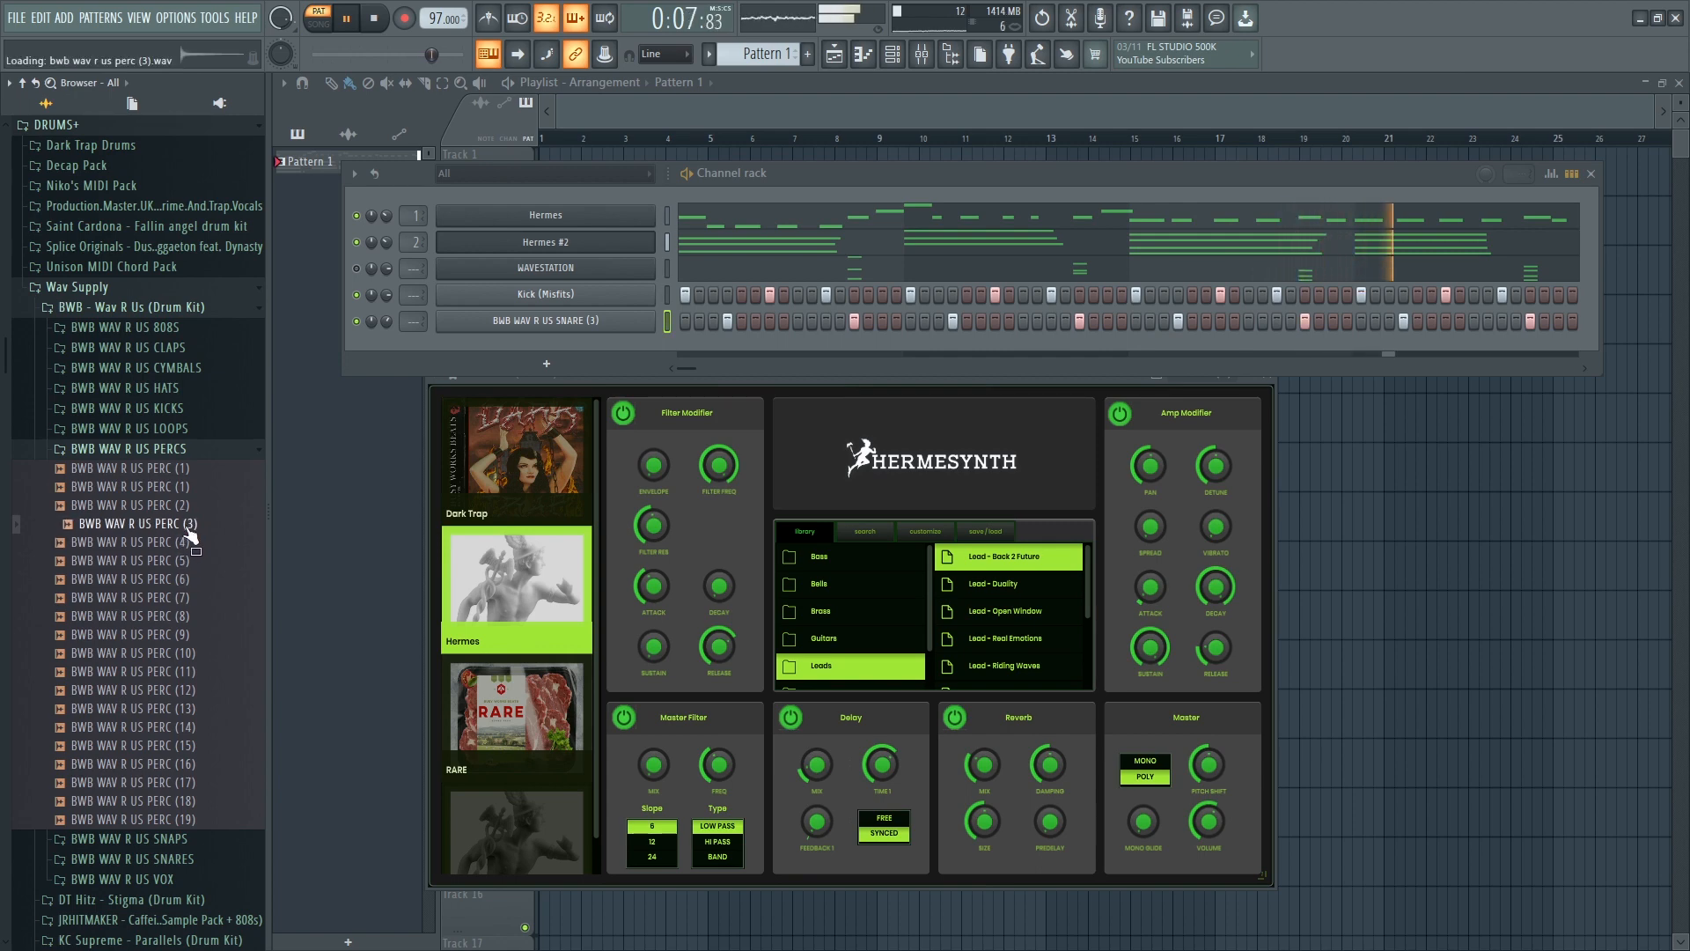
left_click(181, 562)
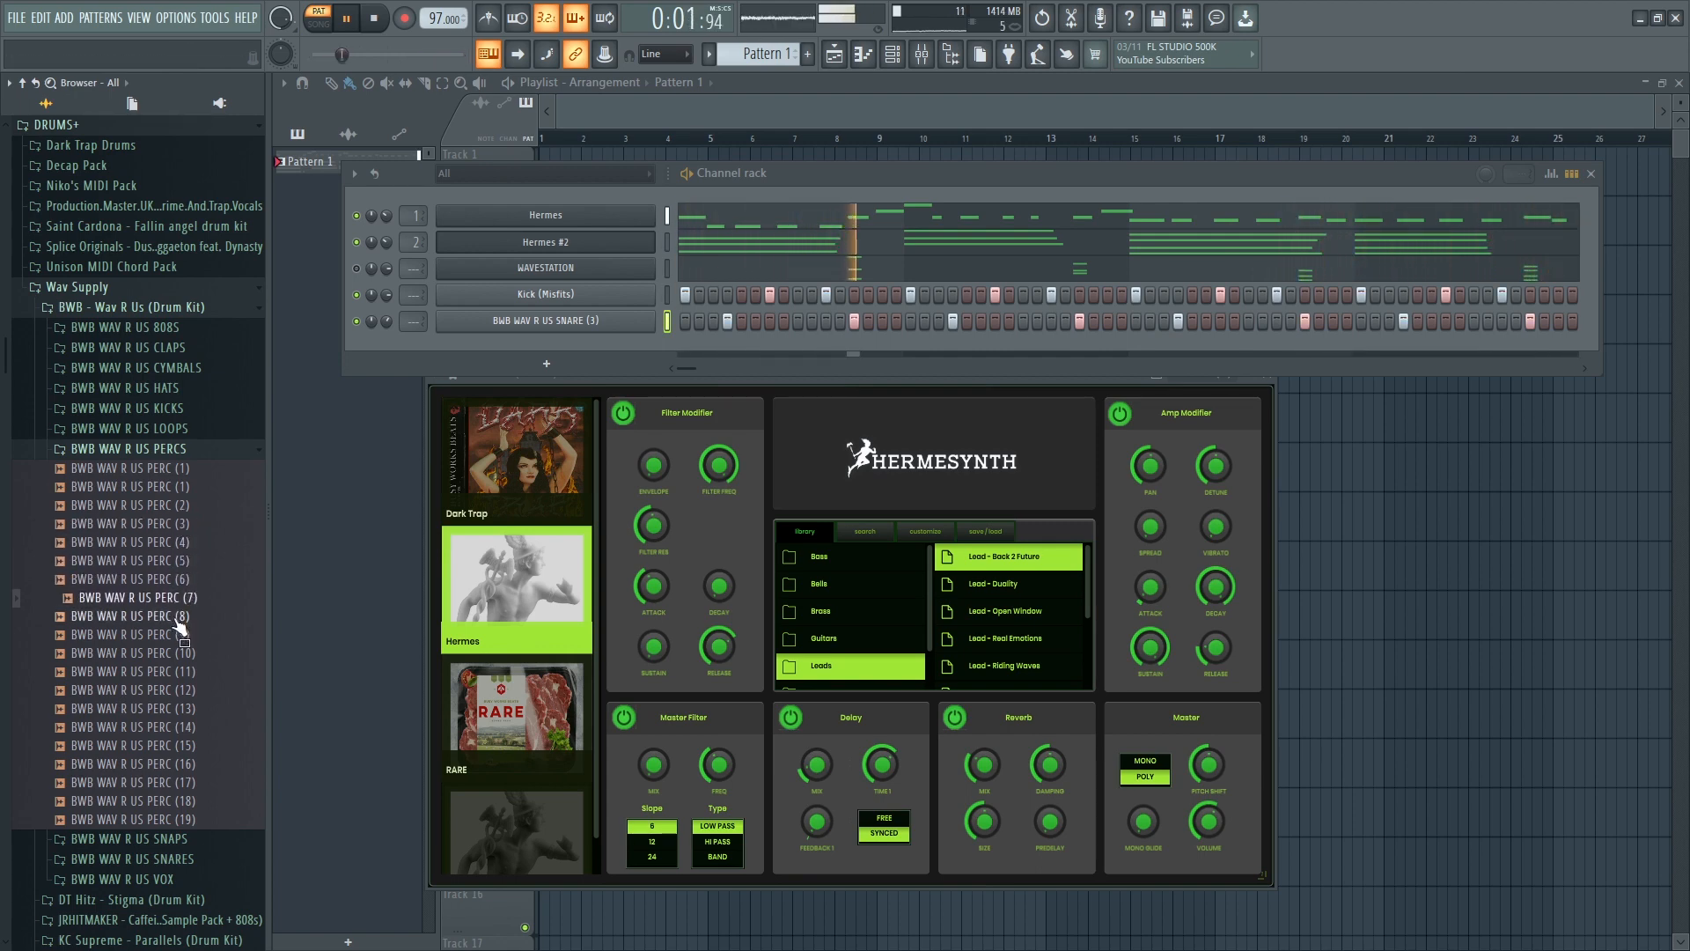
left_click(180, 616)
left_click(200, 451)
left_click(176, 368)
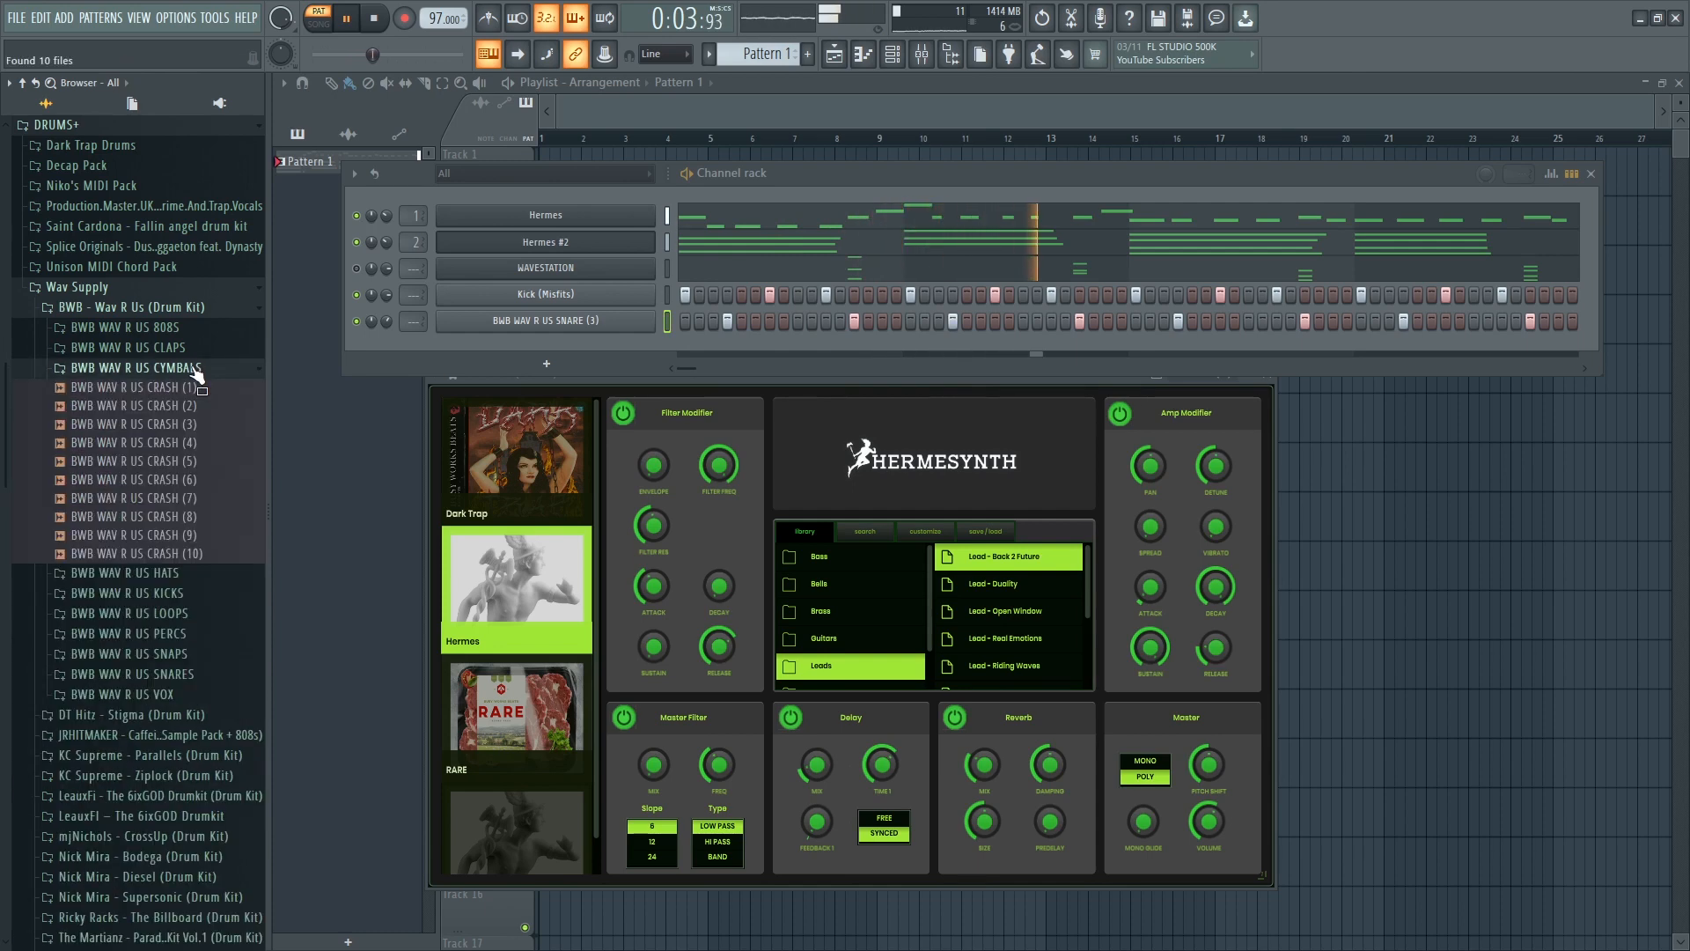
left_click(176, 367)
- Add the BWB WAV R US HAT (2) hi-hat sample as a new channel and fill every step across the four bars
left_click(181, 388)
left_click(177, 408)
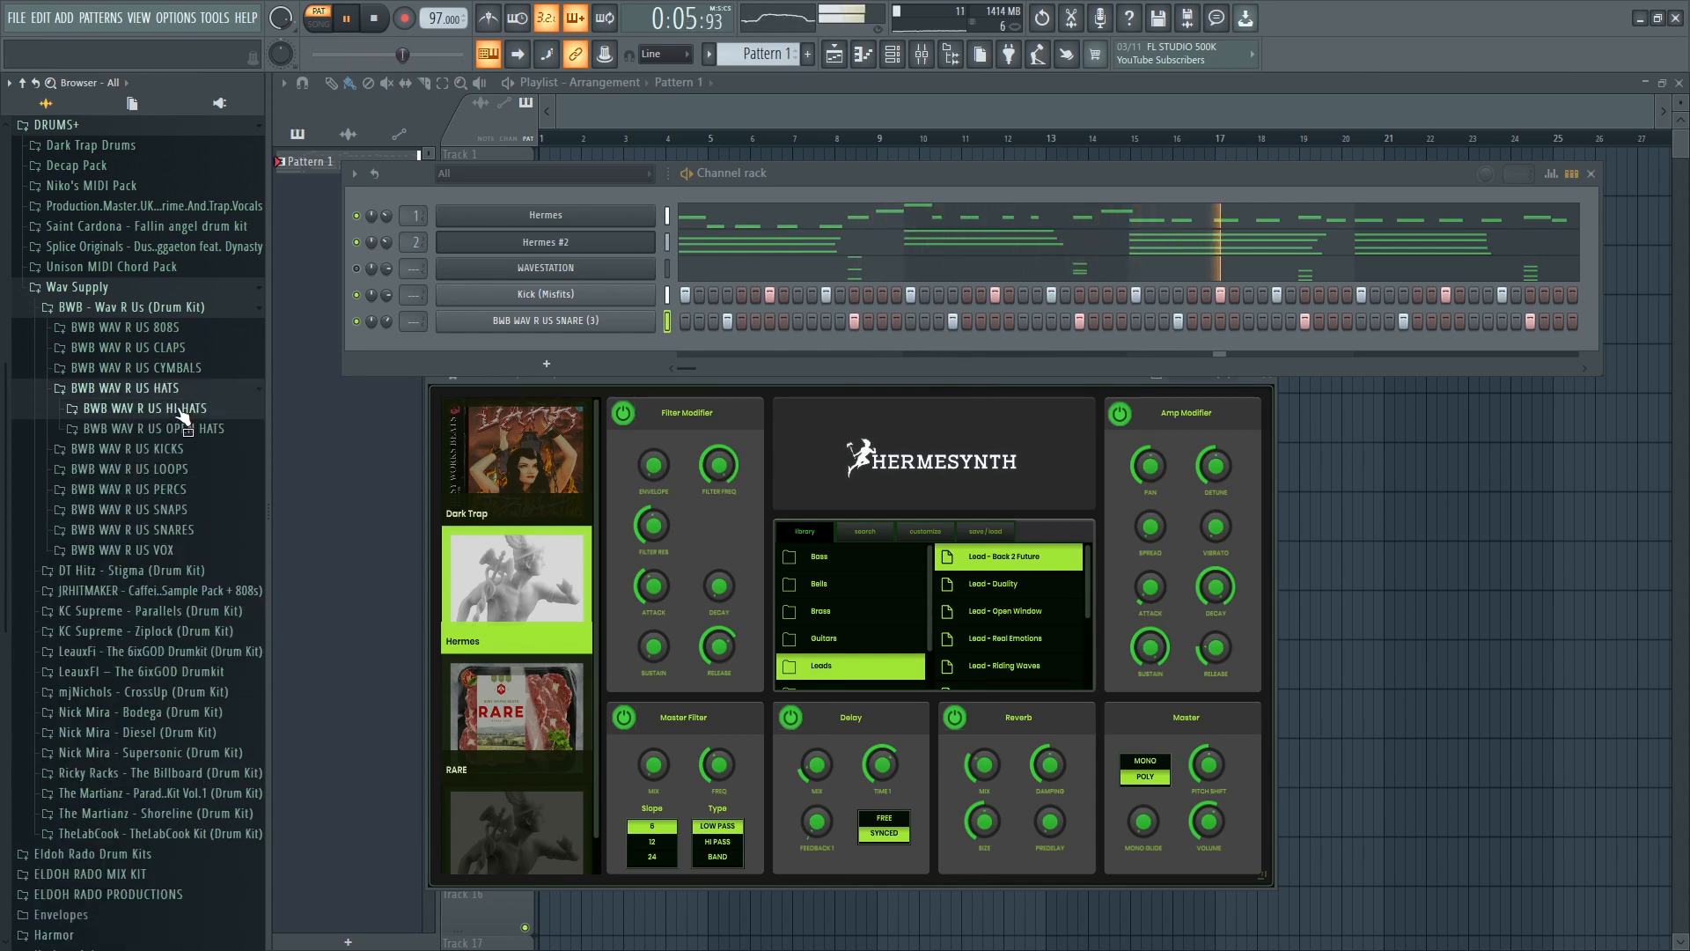
left_click(167, 446)
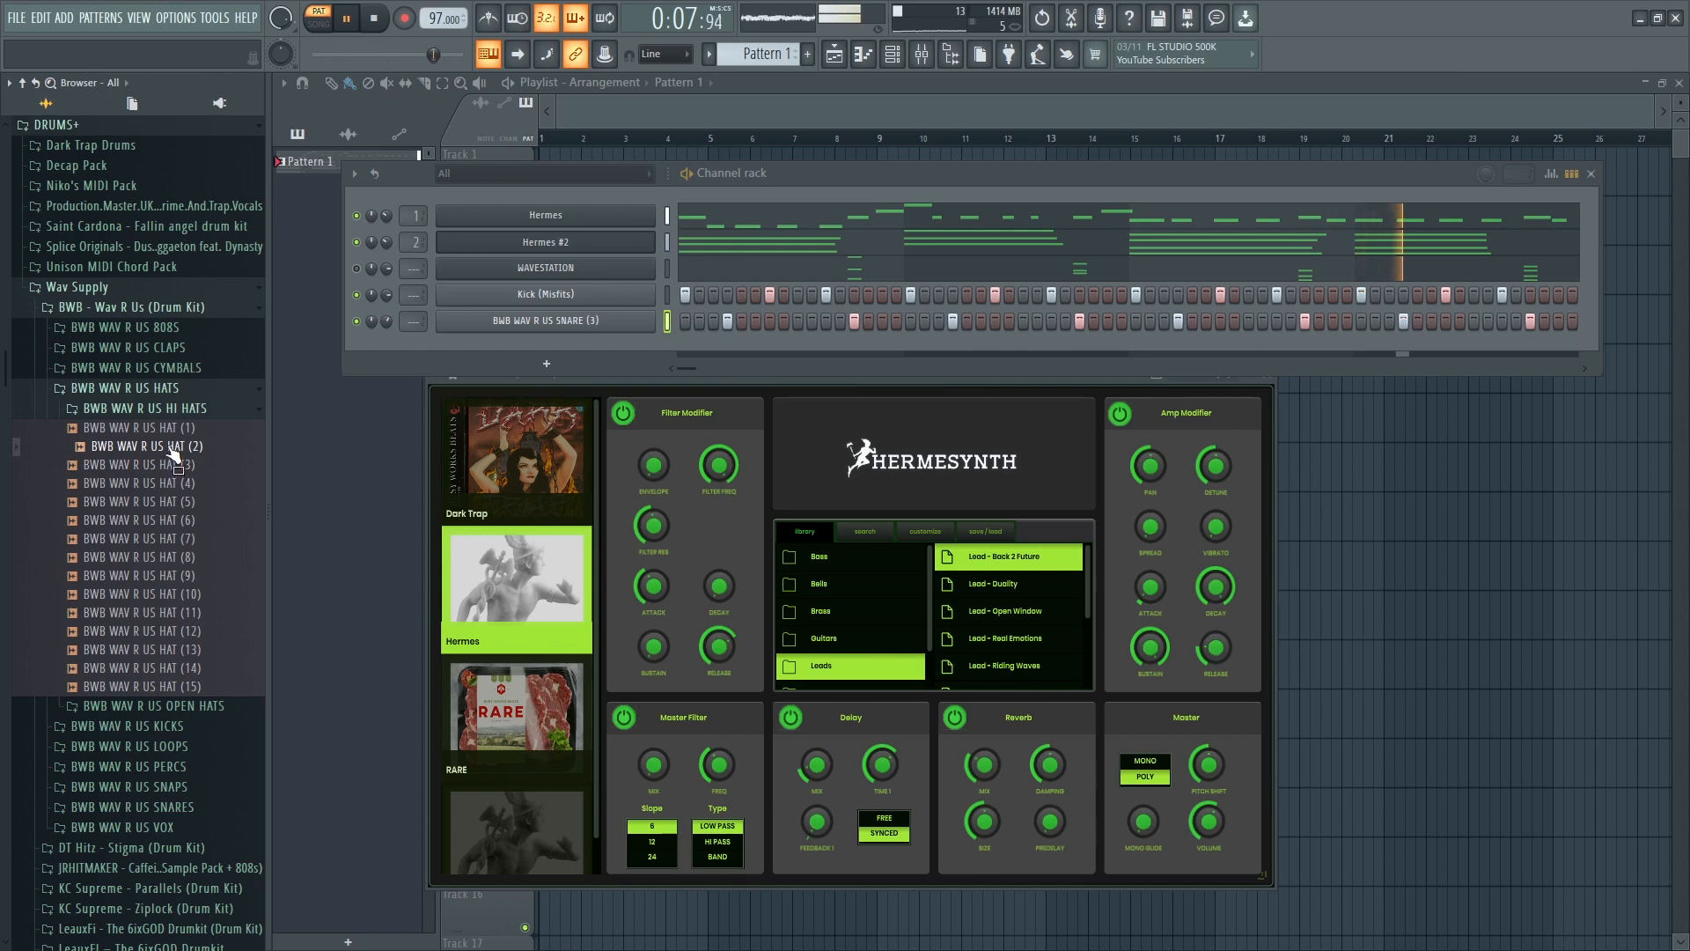
left_click_drag(167, 446, 543, 342)
left_click_drag(688, 346, 1462, 347)
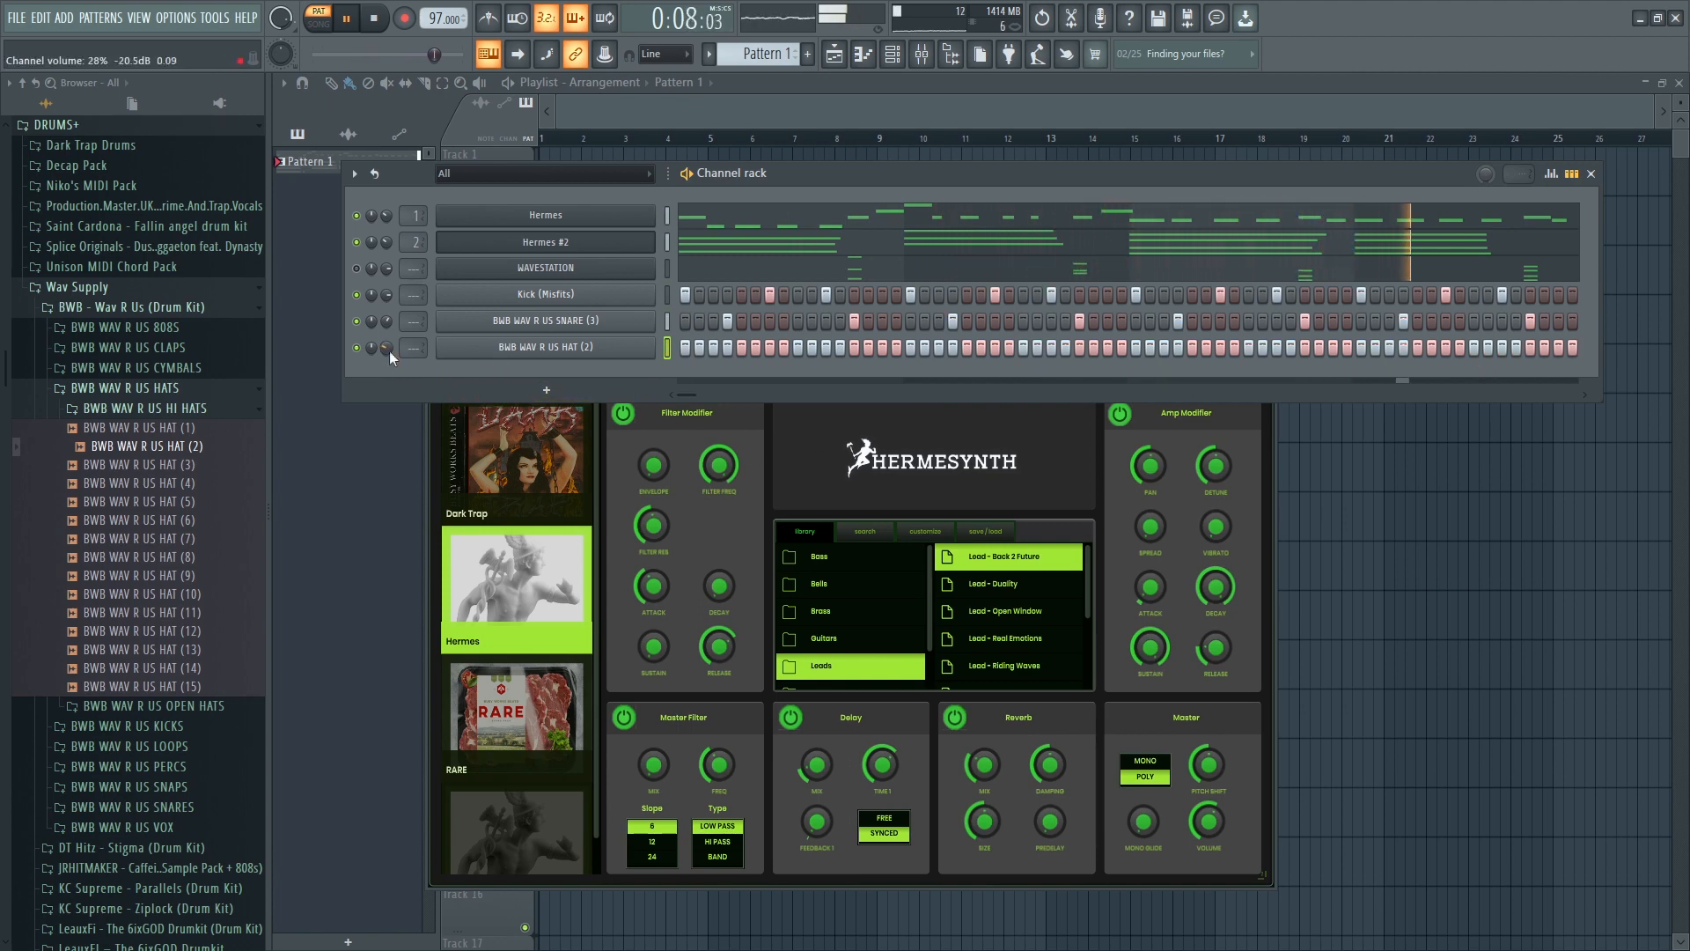
- Set the hi-hat piano roll's snap to 1/3 step and add two A4 roll notes between steps 11 and 12 of bar 1
right_click(653, 343)
left_click(662, 346)
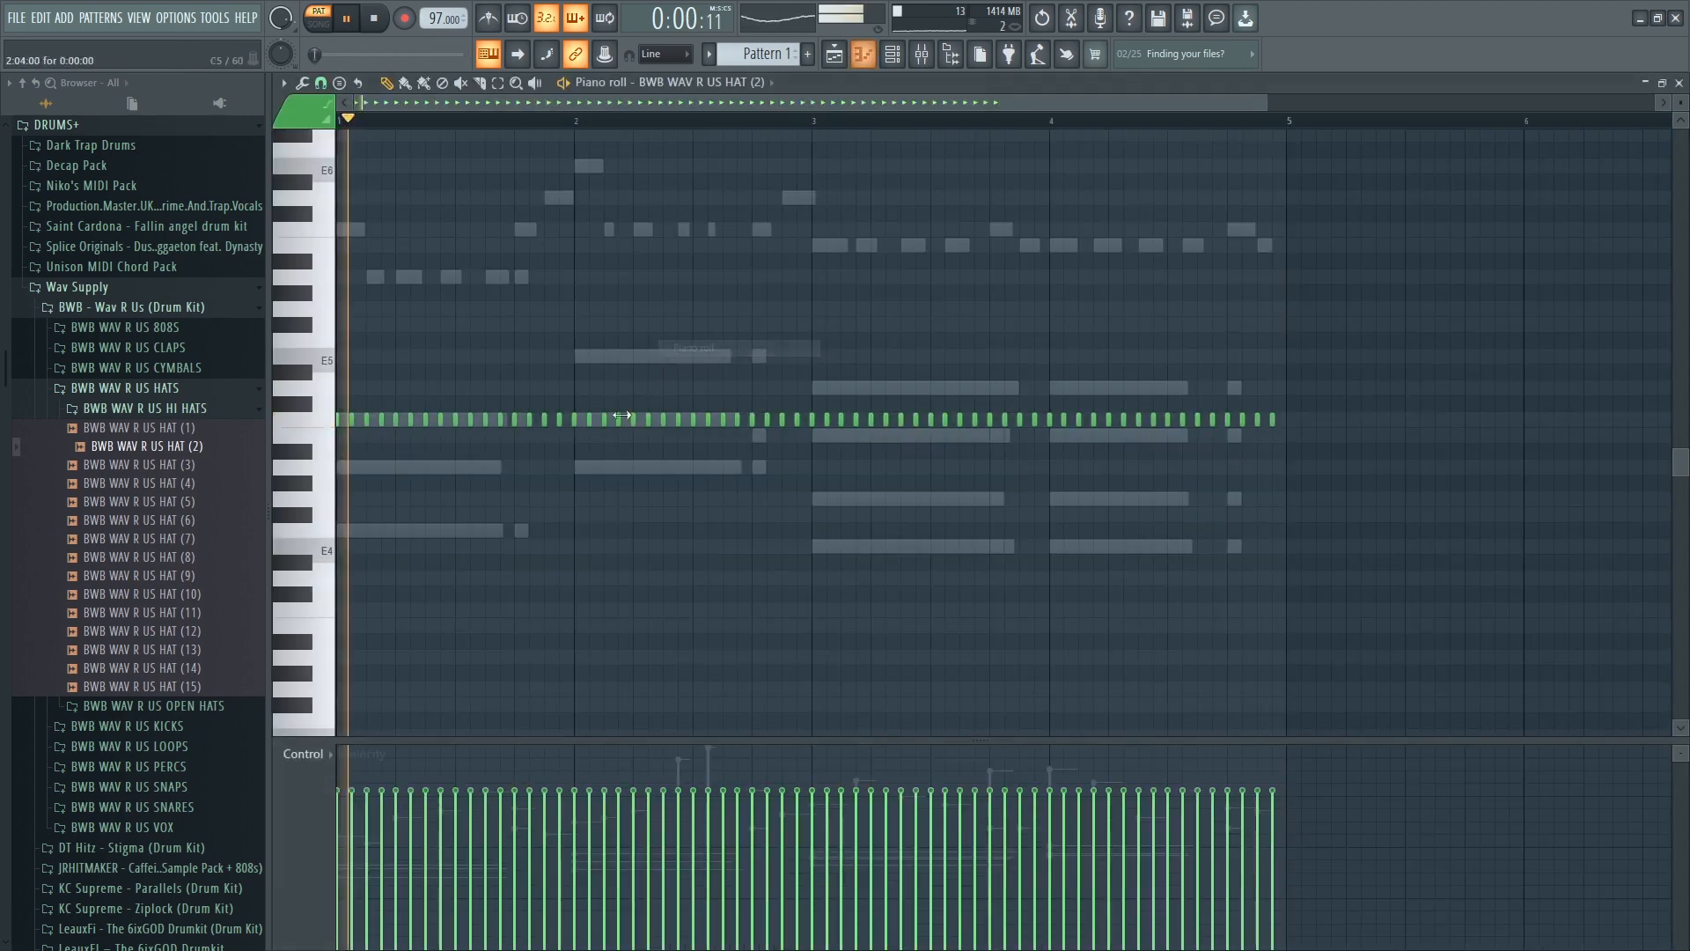
left_click_drag(1269, 102, 713, 196)
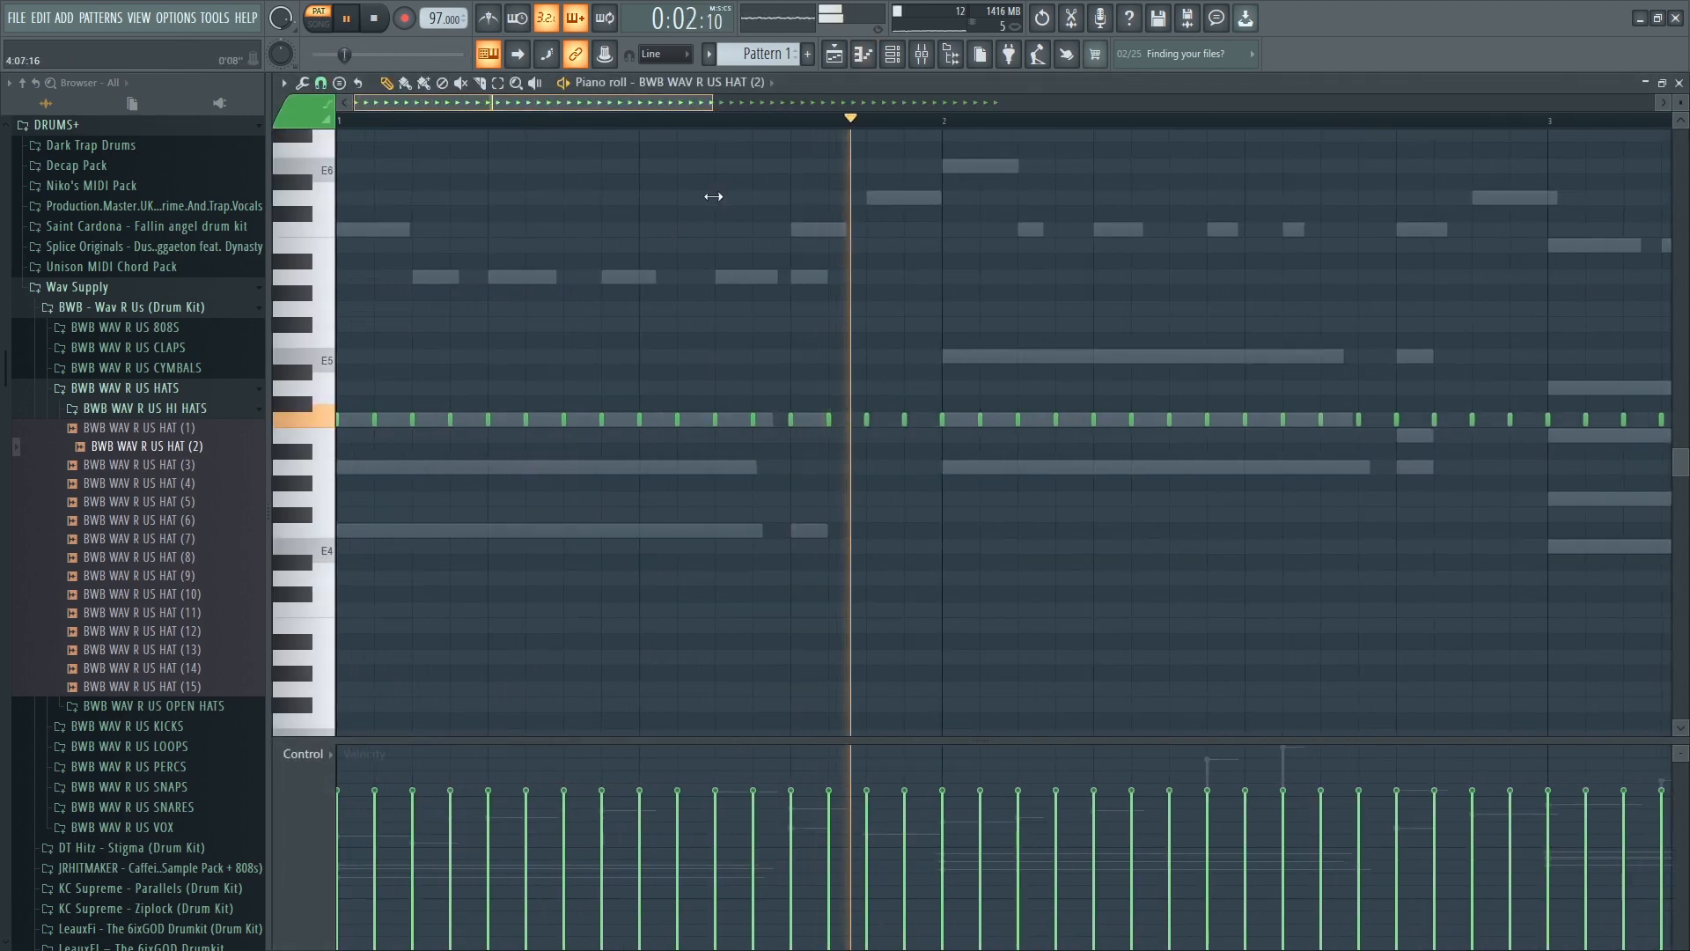
left_click(321, 82)
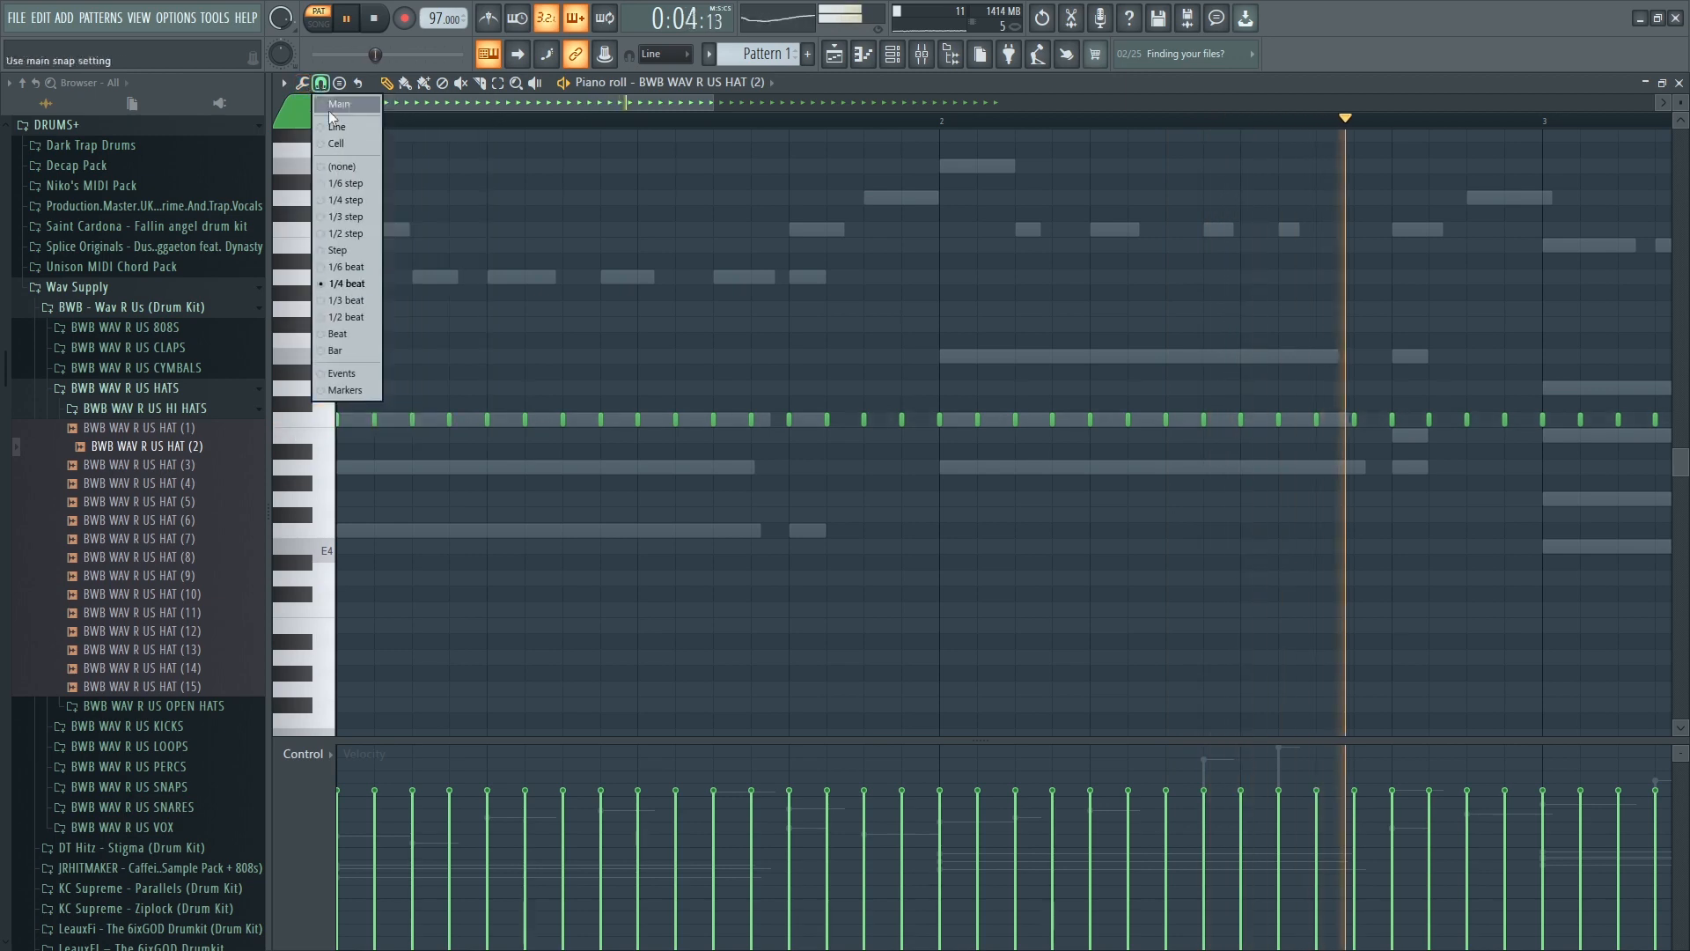
left_click(347, 216)
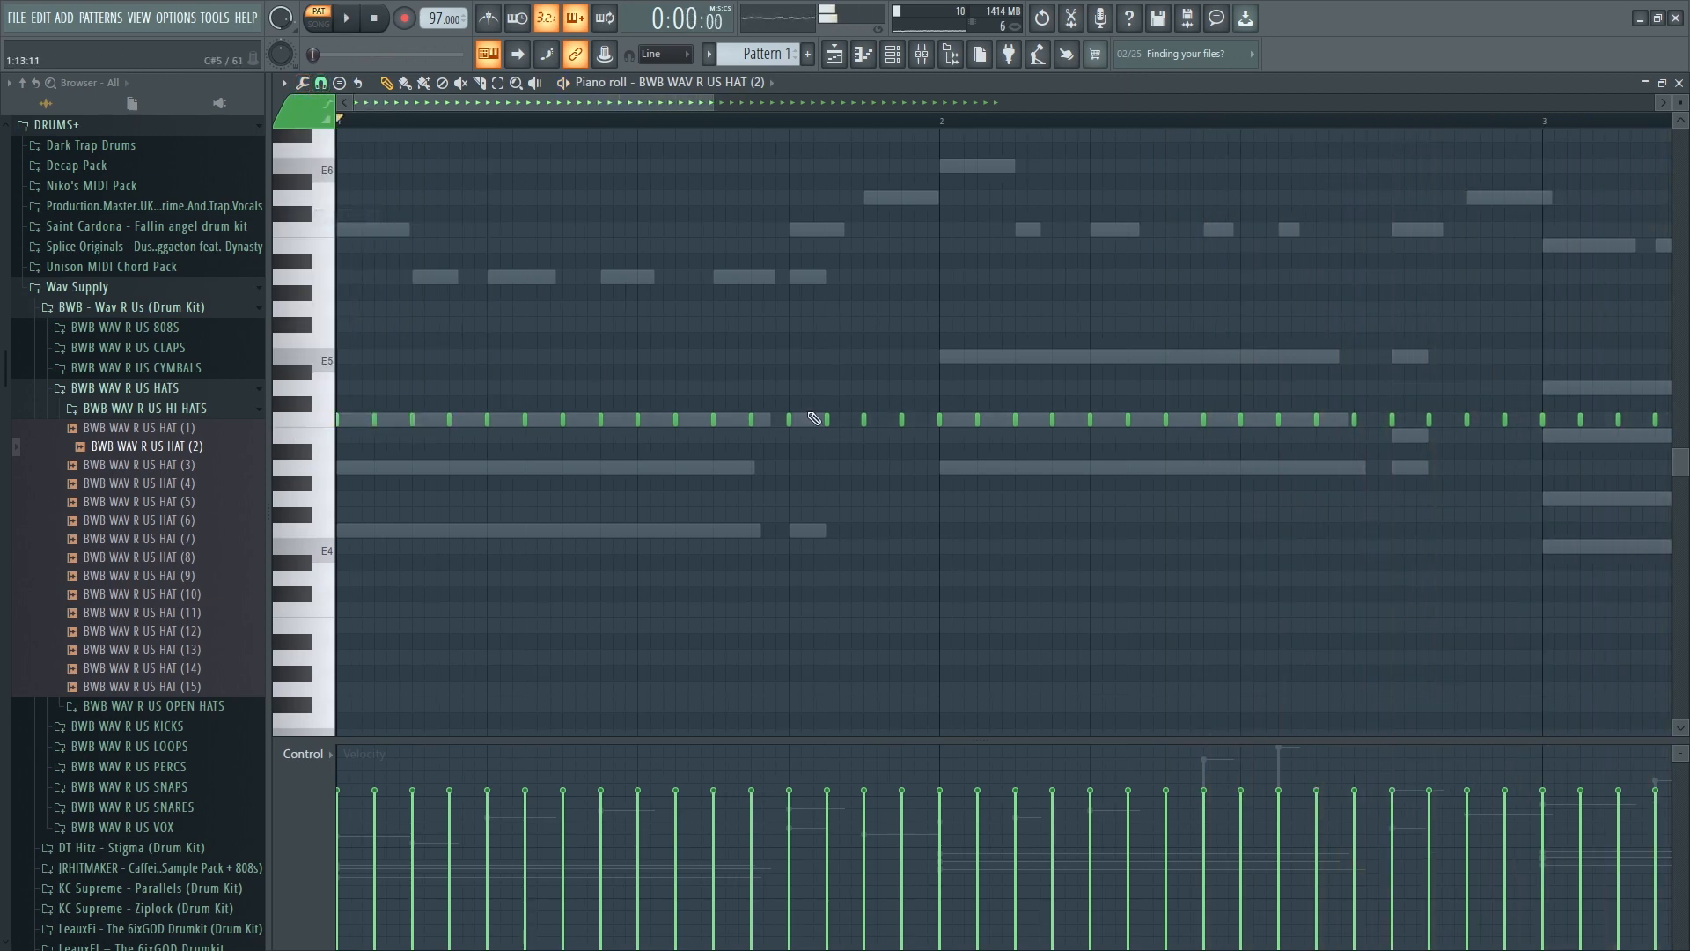
left_click(722, 464)
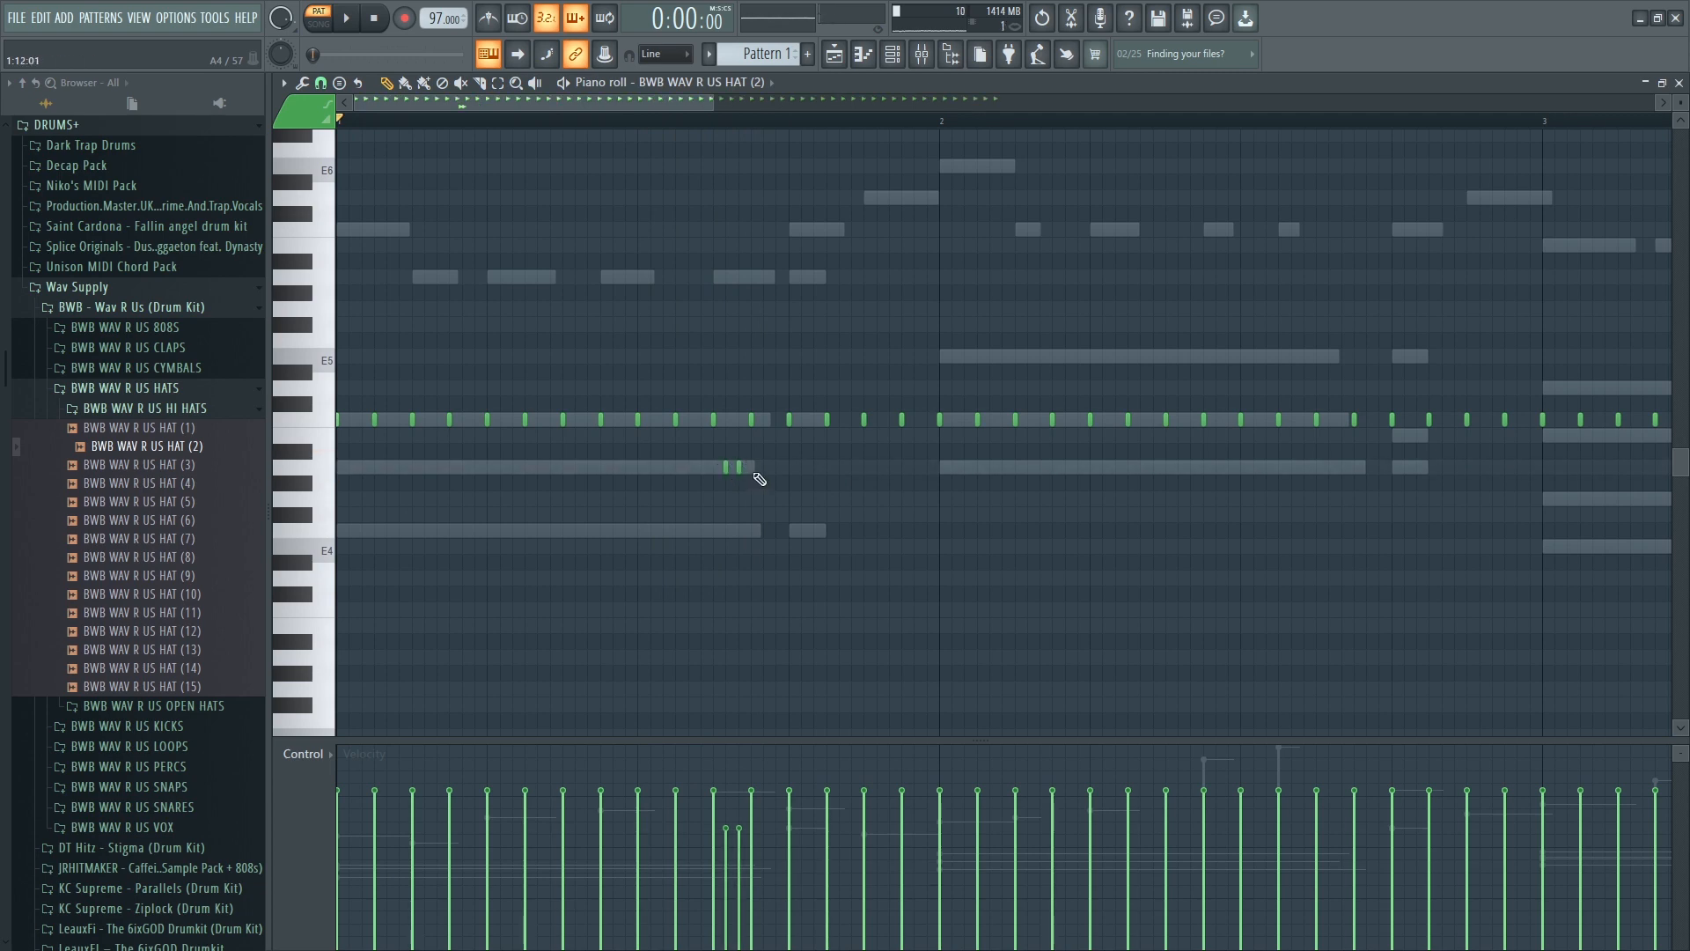
key("space")
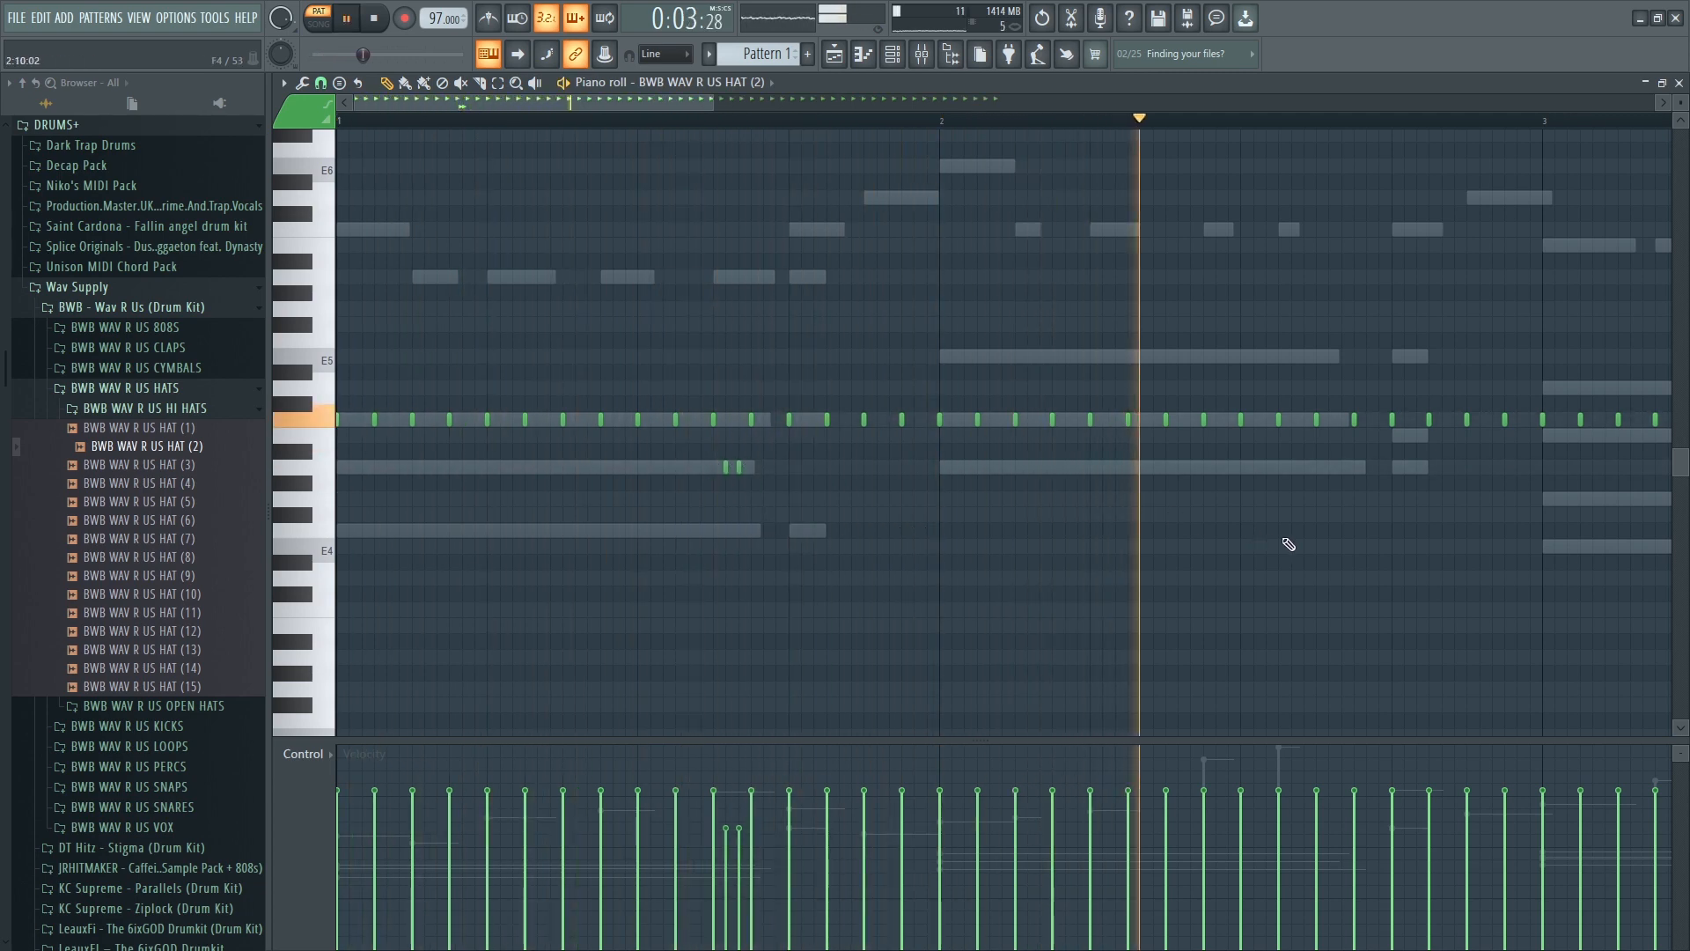
- Add two E5 hi-hat roll notes between steps 10 and 11 of bar 2, and lower both to D5
key("space")
left_click(1291, 355)
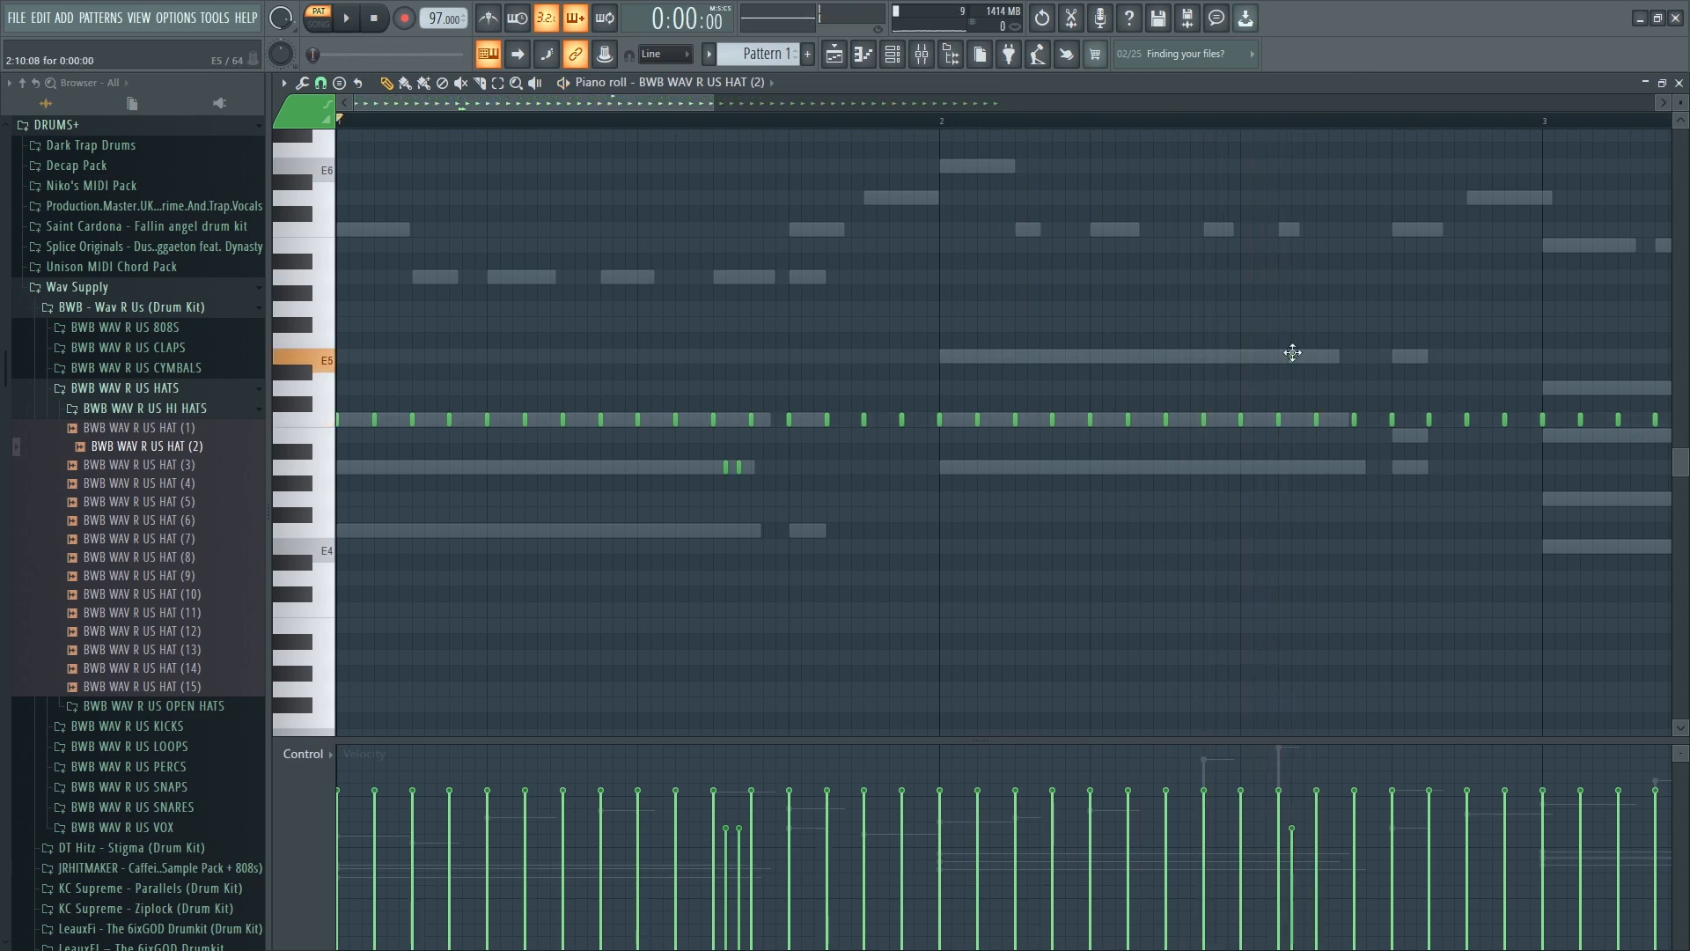
left_click(1303, 356)
key("space")
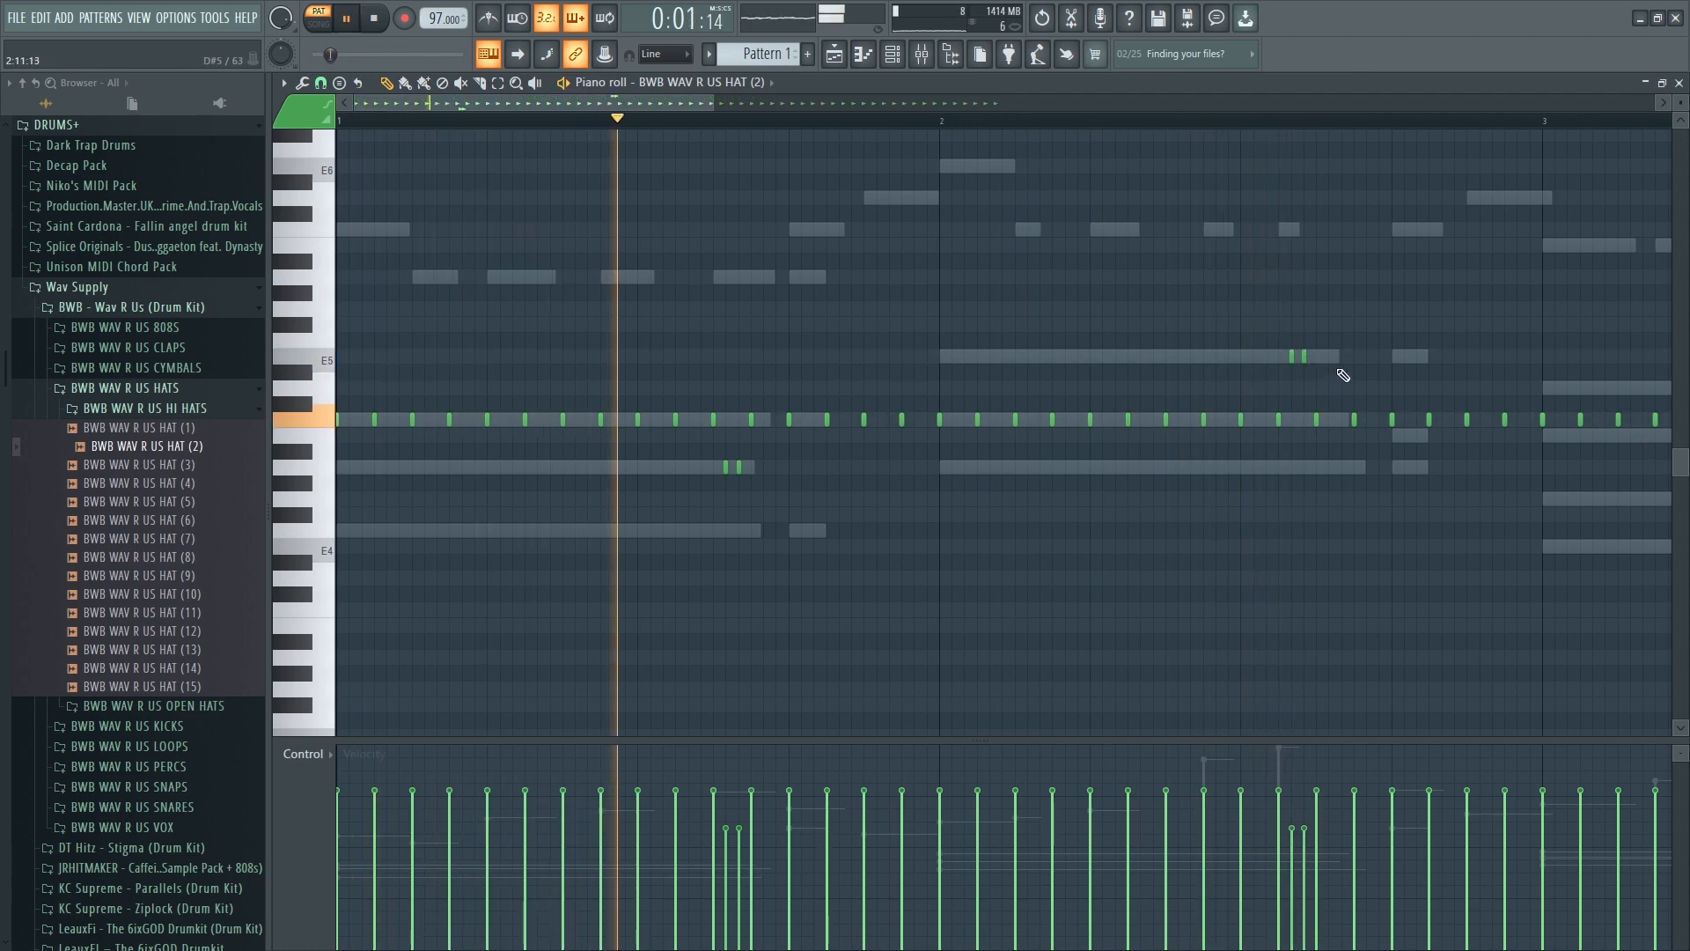
left_click_drag(1344, 374, 1291, 388)
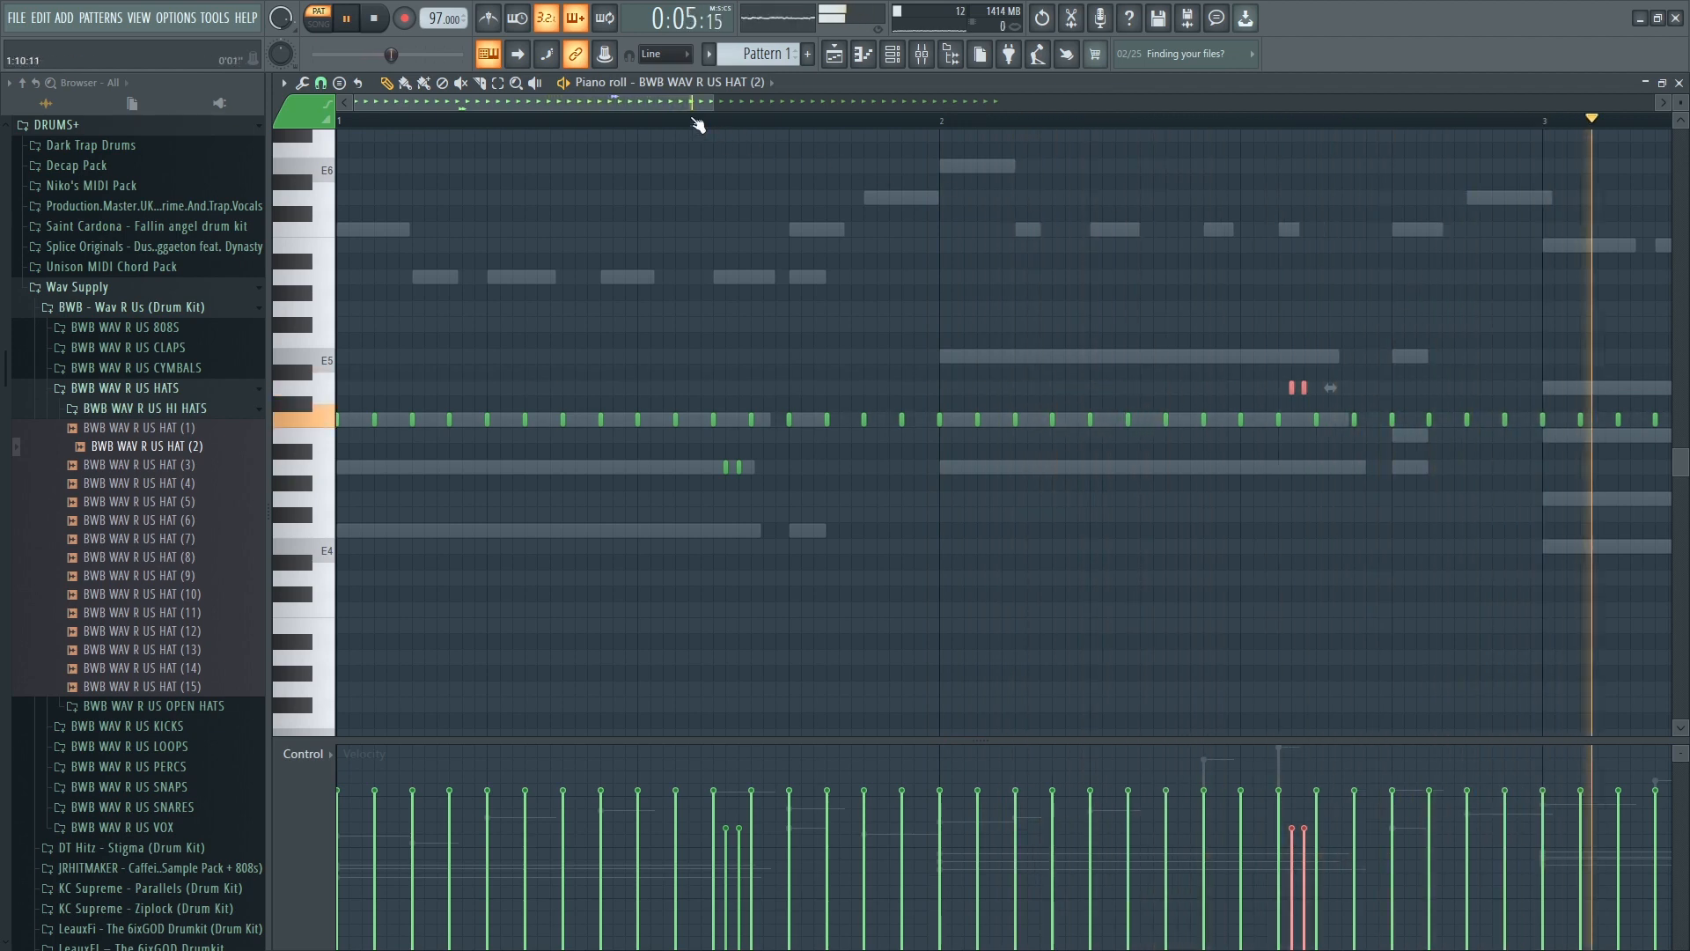
- Add two A4 hi-hat roll notes between steps 13 and 14 of bar 3
left_click_drag(698, 104, 986, 106)
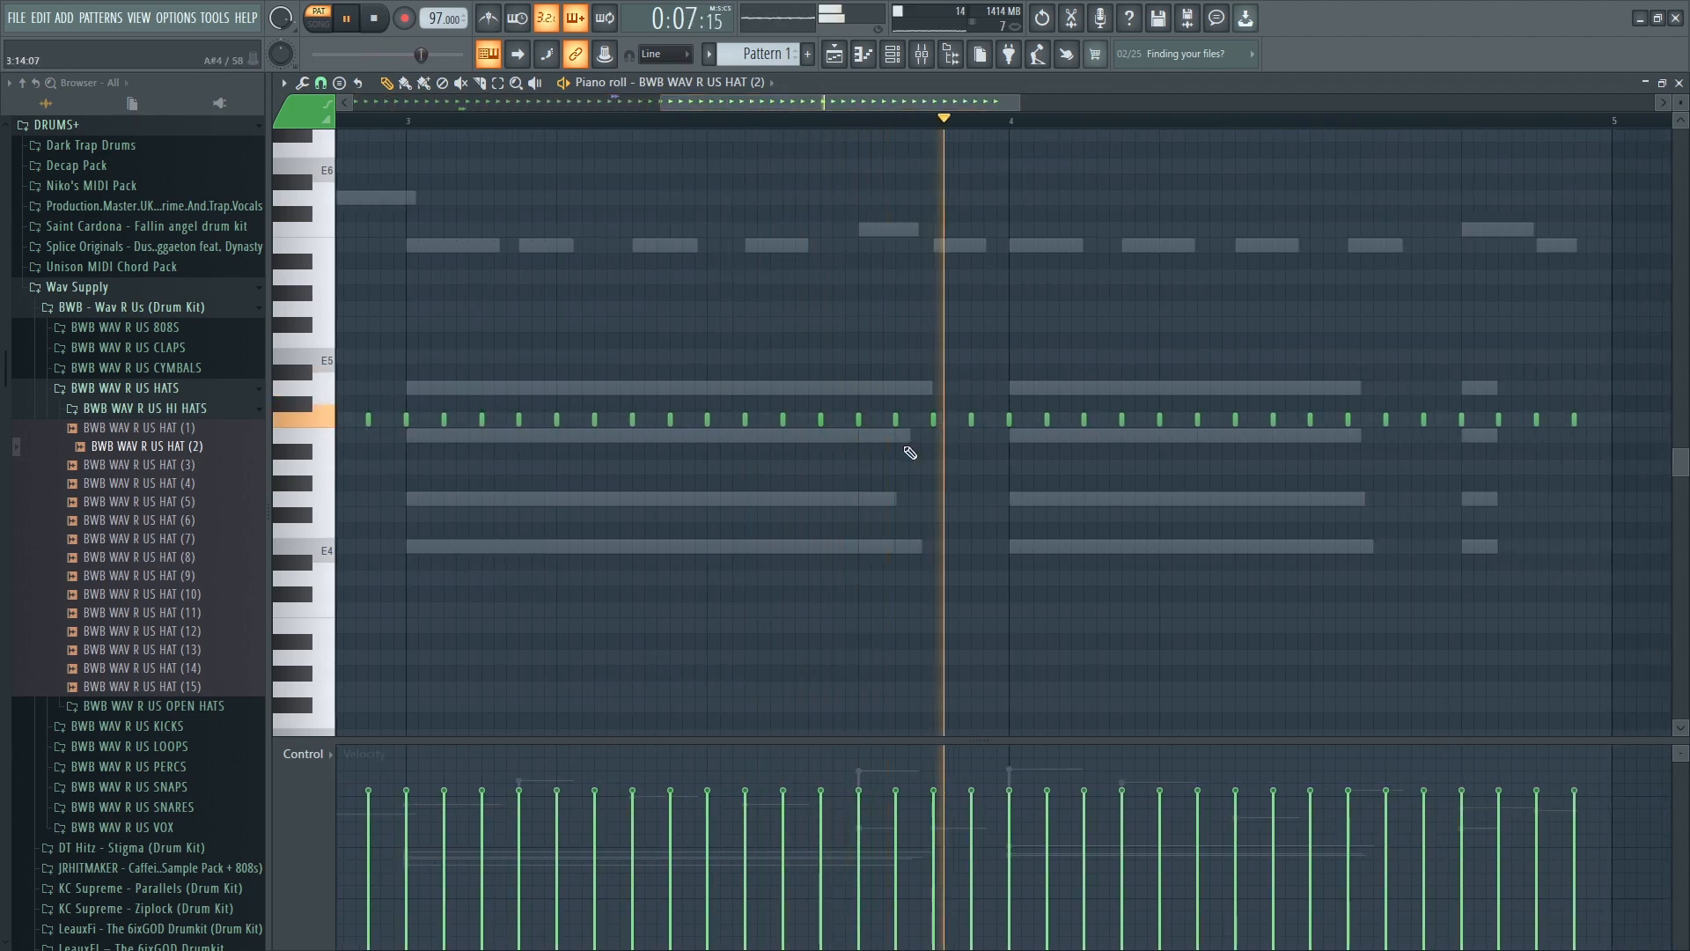
left_click(872, 469)
left_click(881, 467)
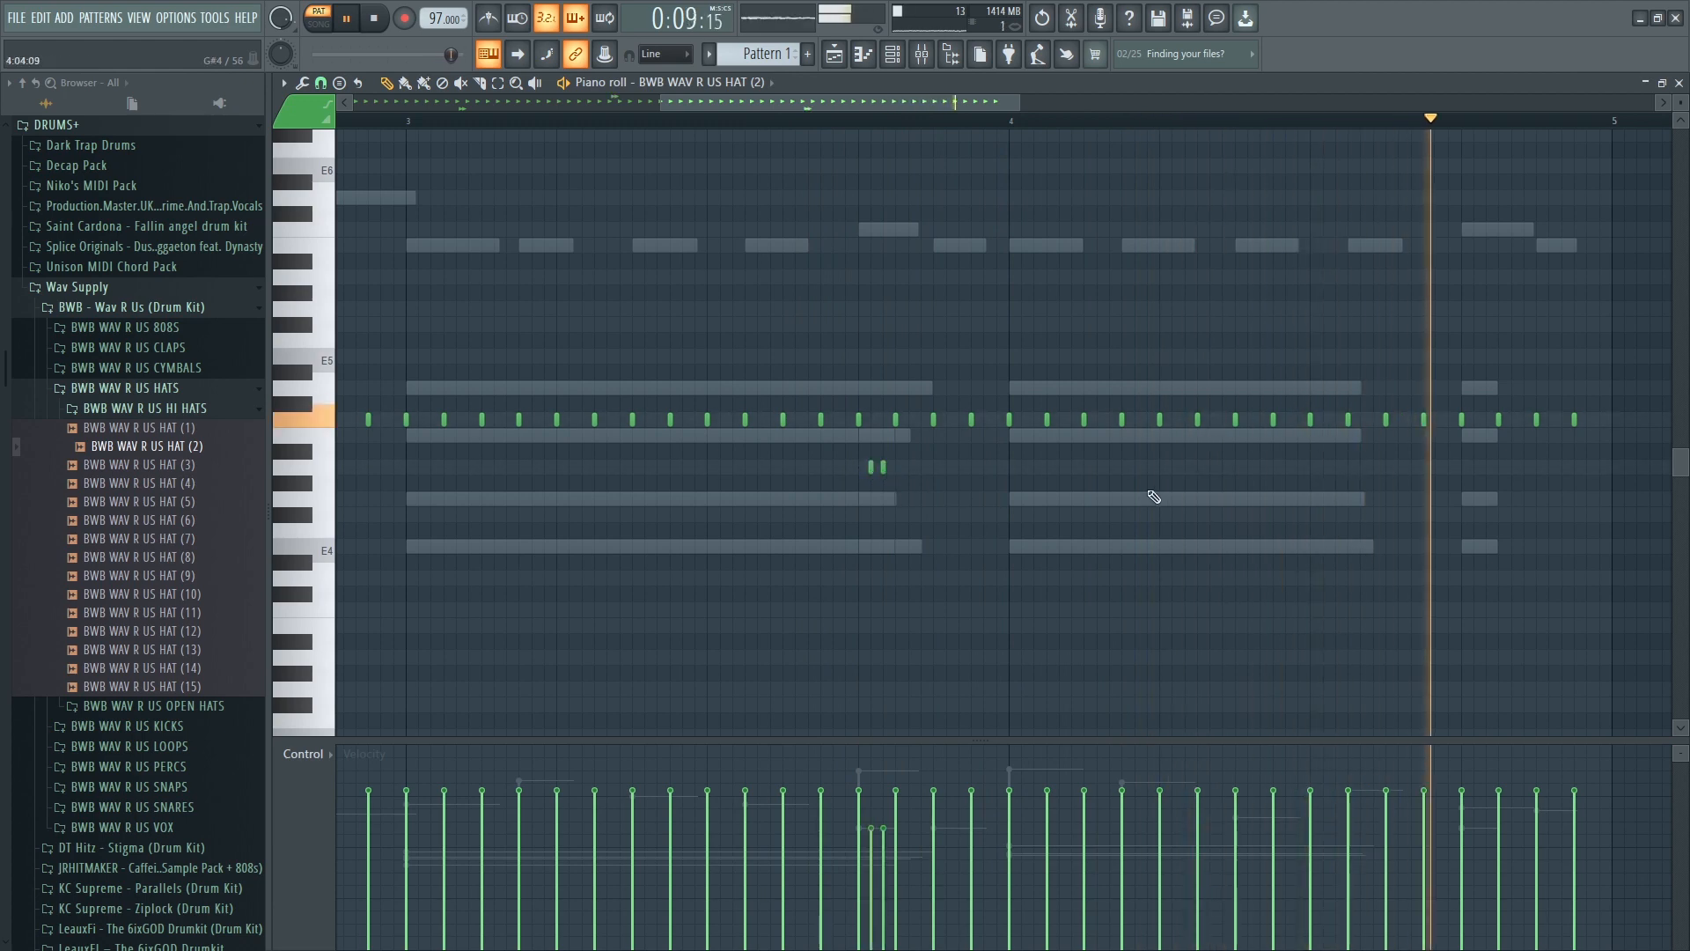
- Add an A4 roll note after step 9 of bar 4, try descending G4 and F#4 notes behind it, and replace those with a second A4
left_click(1322, 469)
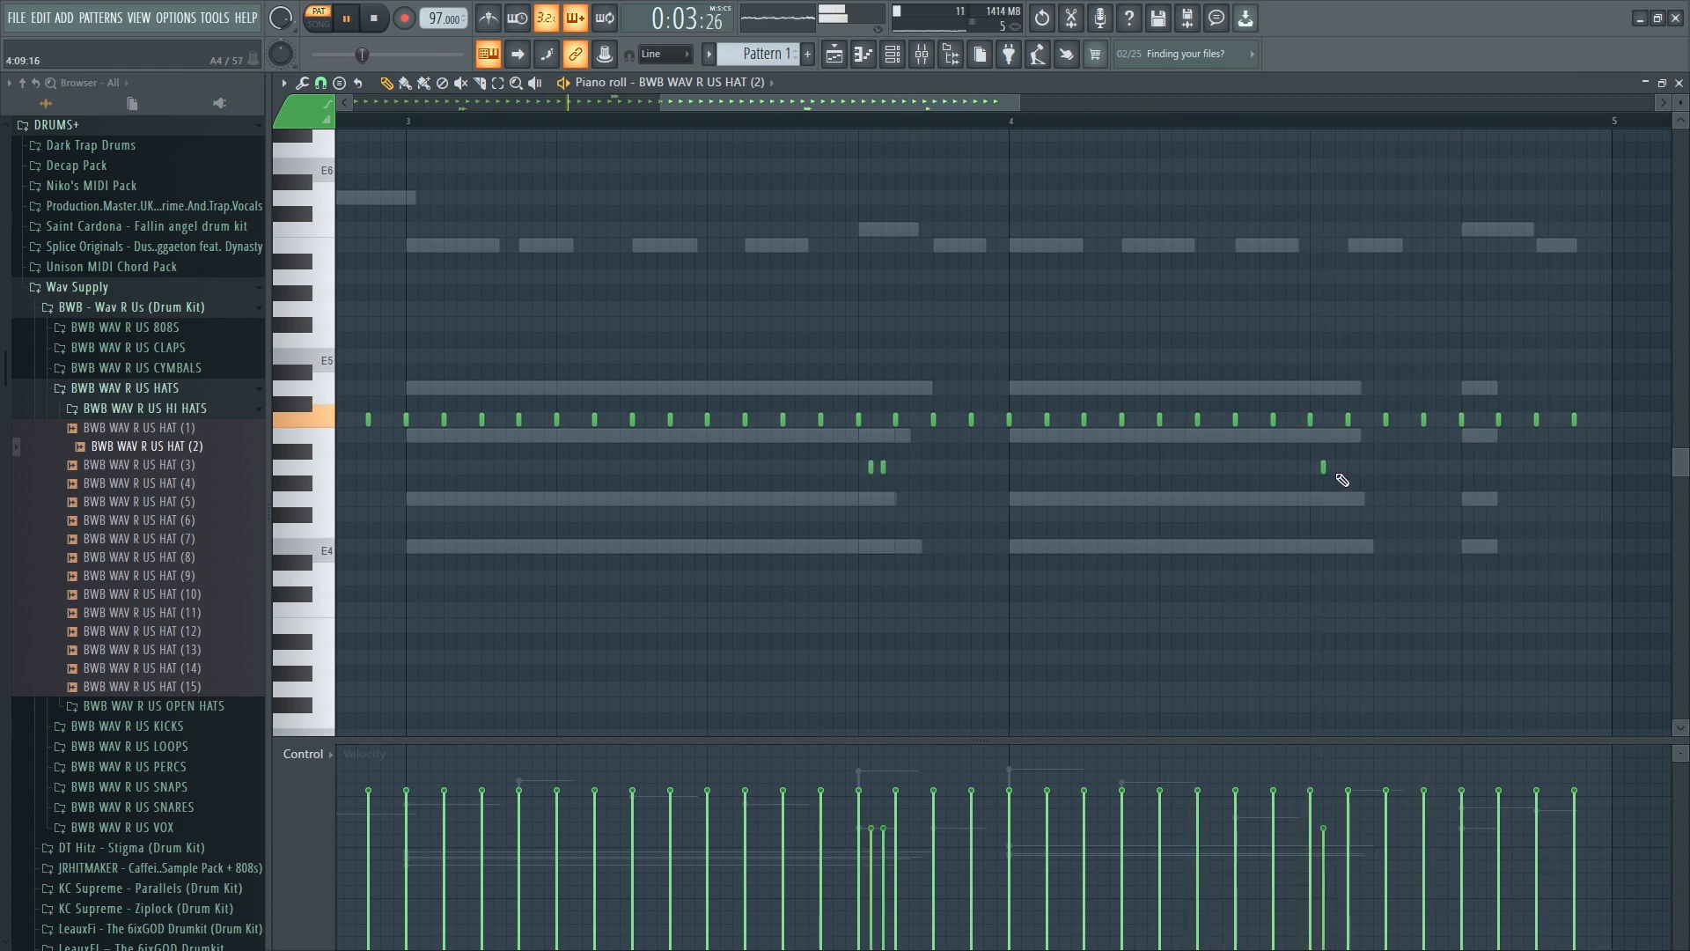
left_click(1335, 498)
left_click(1347, 498)
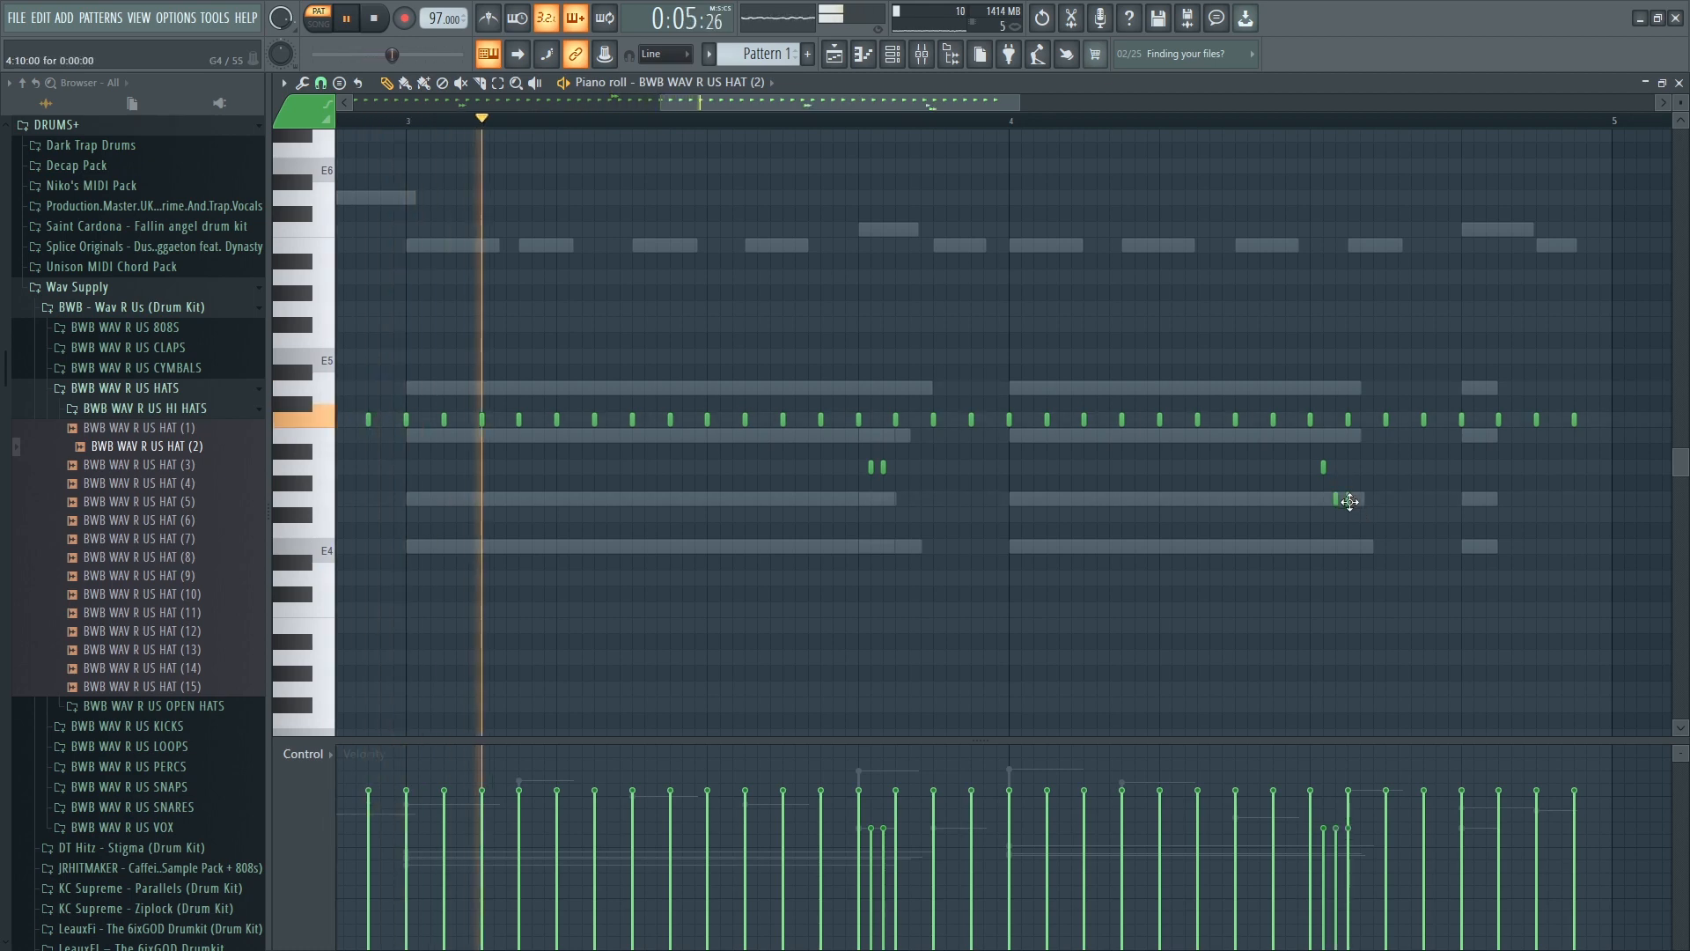
left_click_drag(1349, 500, 1349, 514)
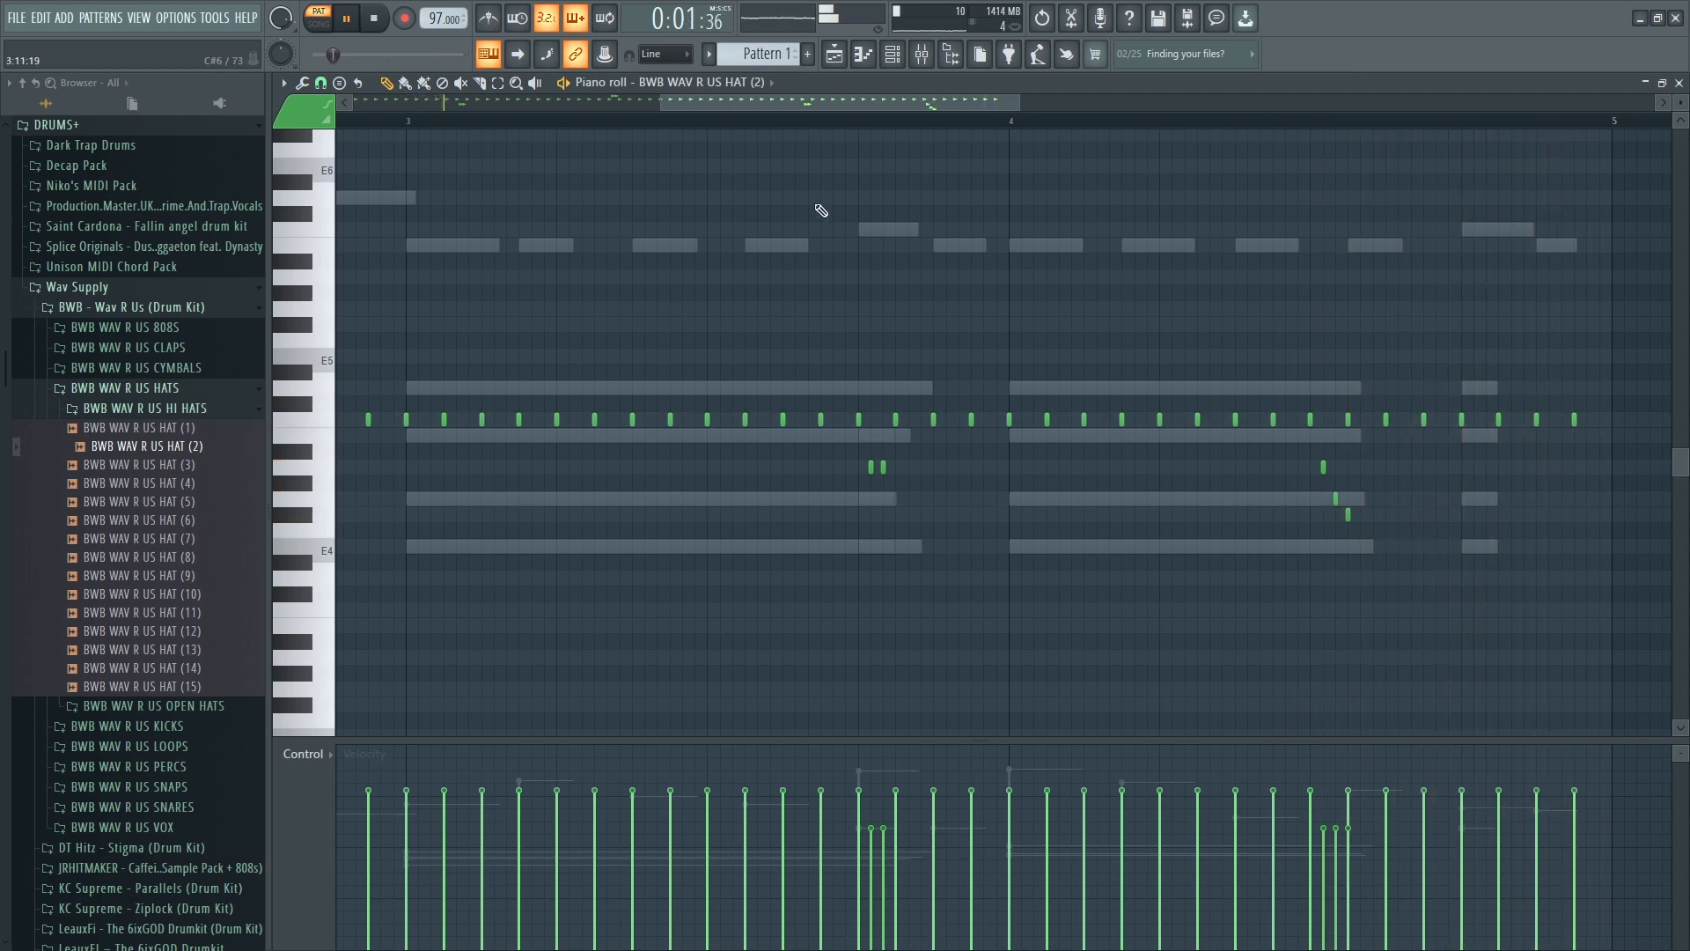
left_click_drag(843, 103, 1001, 102)
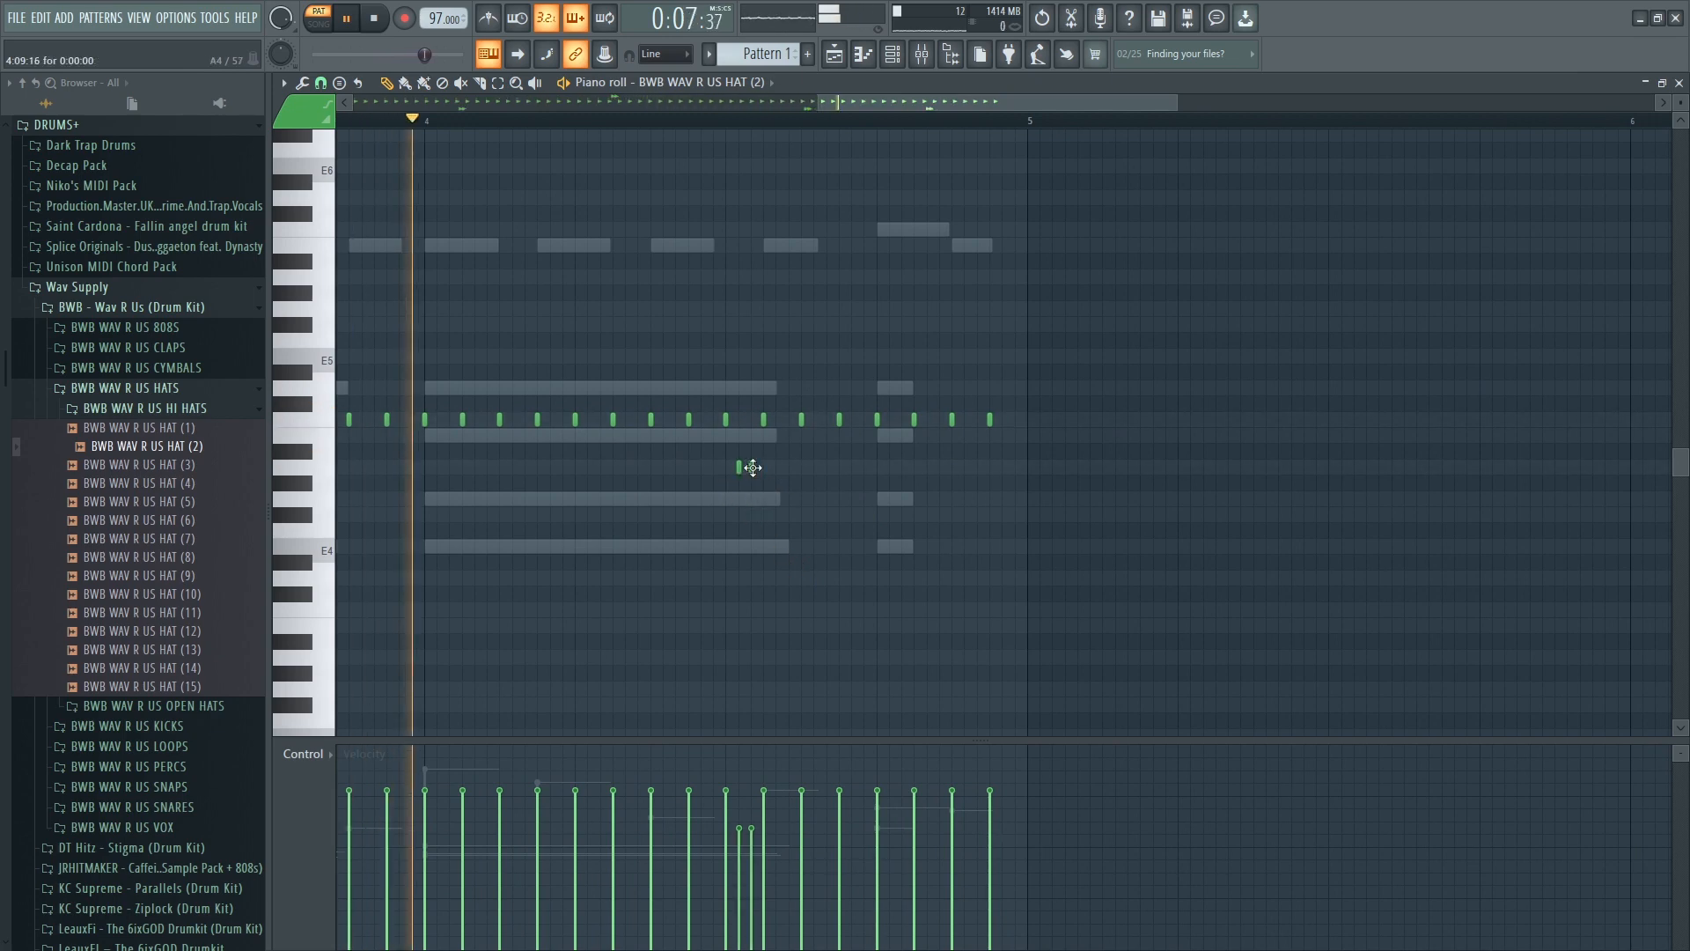
left_click(751, 468)
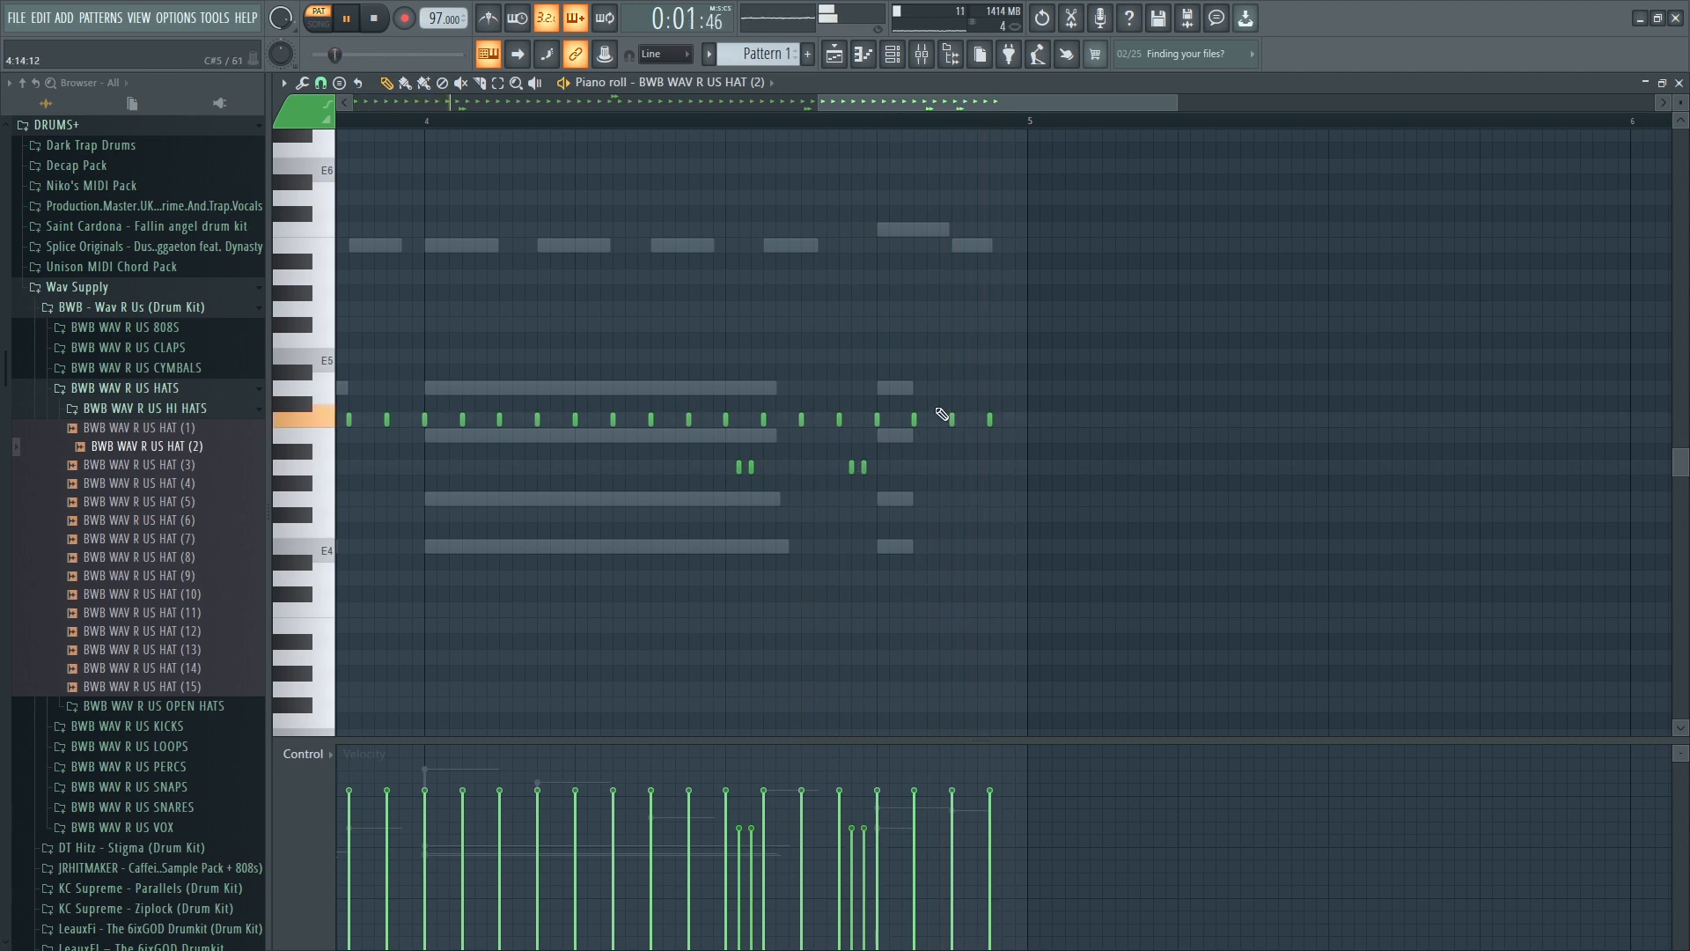
- Add two E5 hi-hat roll notes between steps 15 and 16 of bar 4, and close the piano roll
left_click(966, 356)
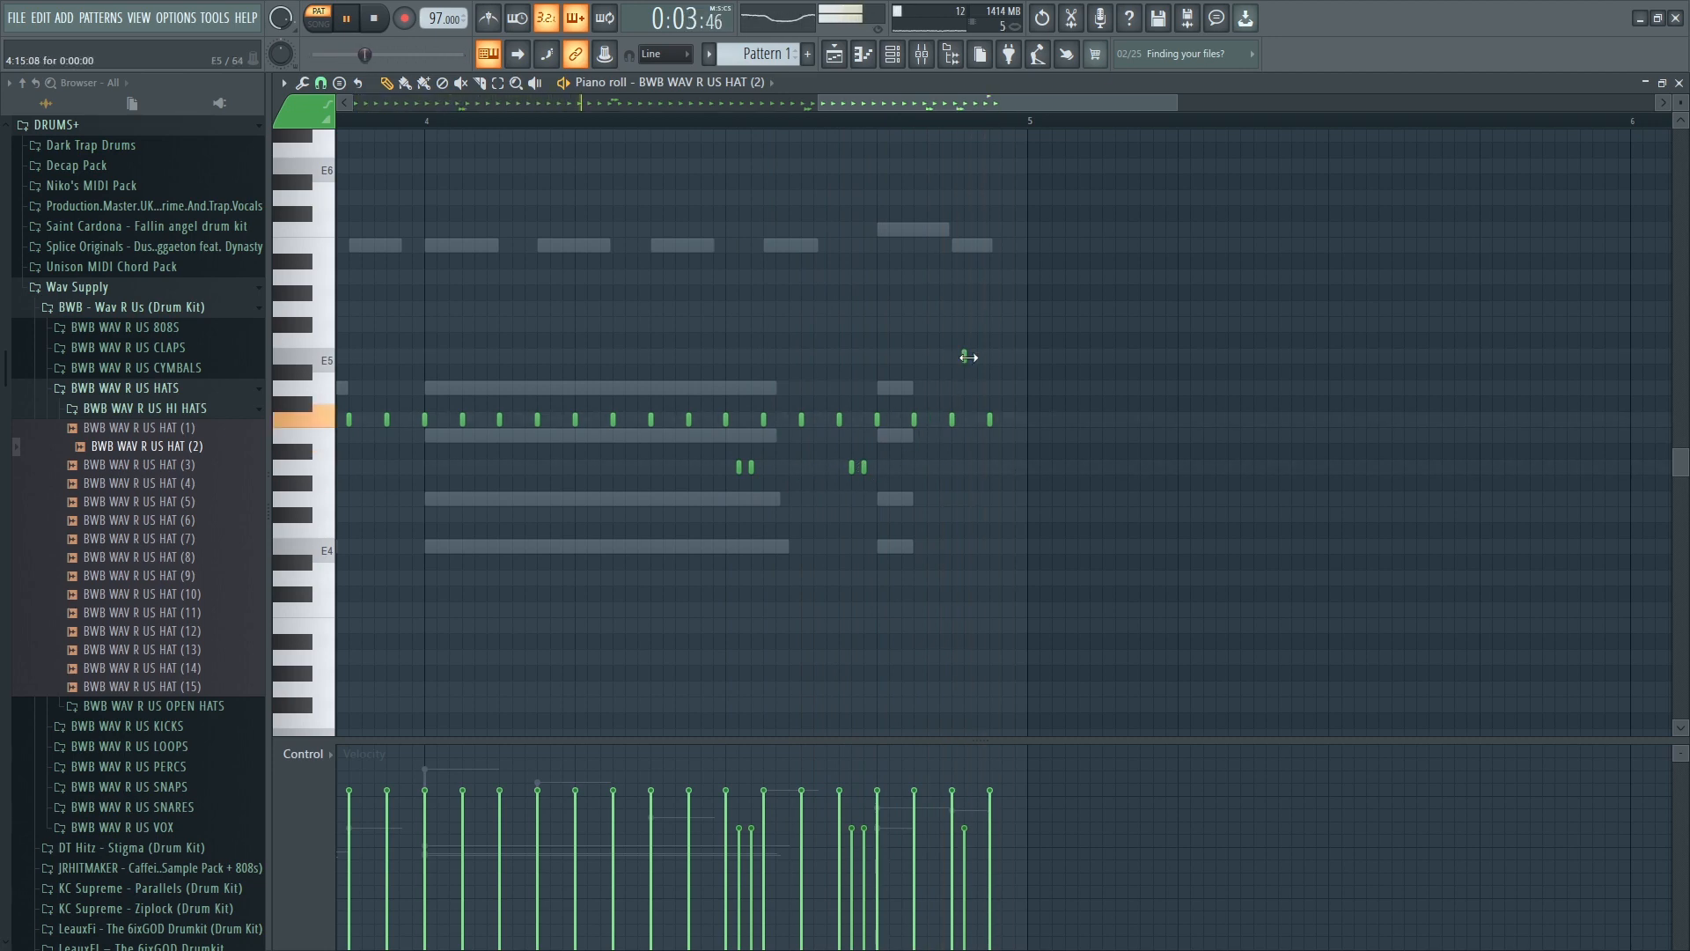
left_click(978, 356)
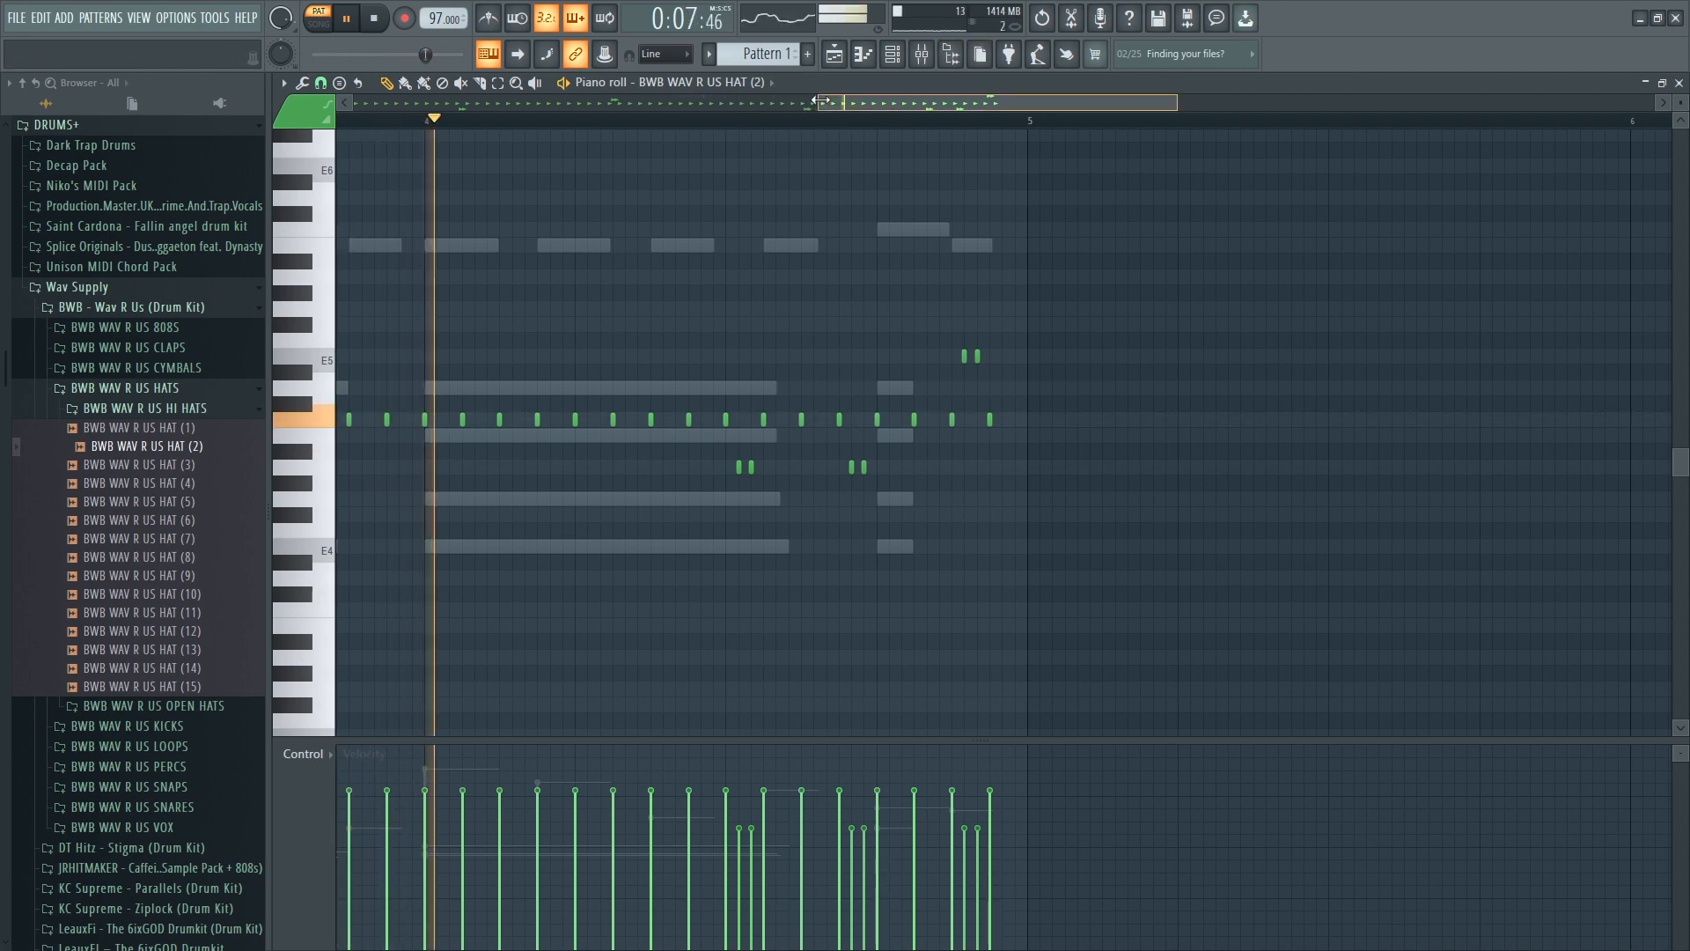
left_click_drag(819, 103, 348, 120)
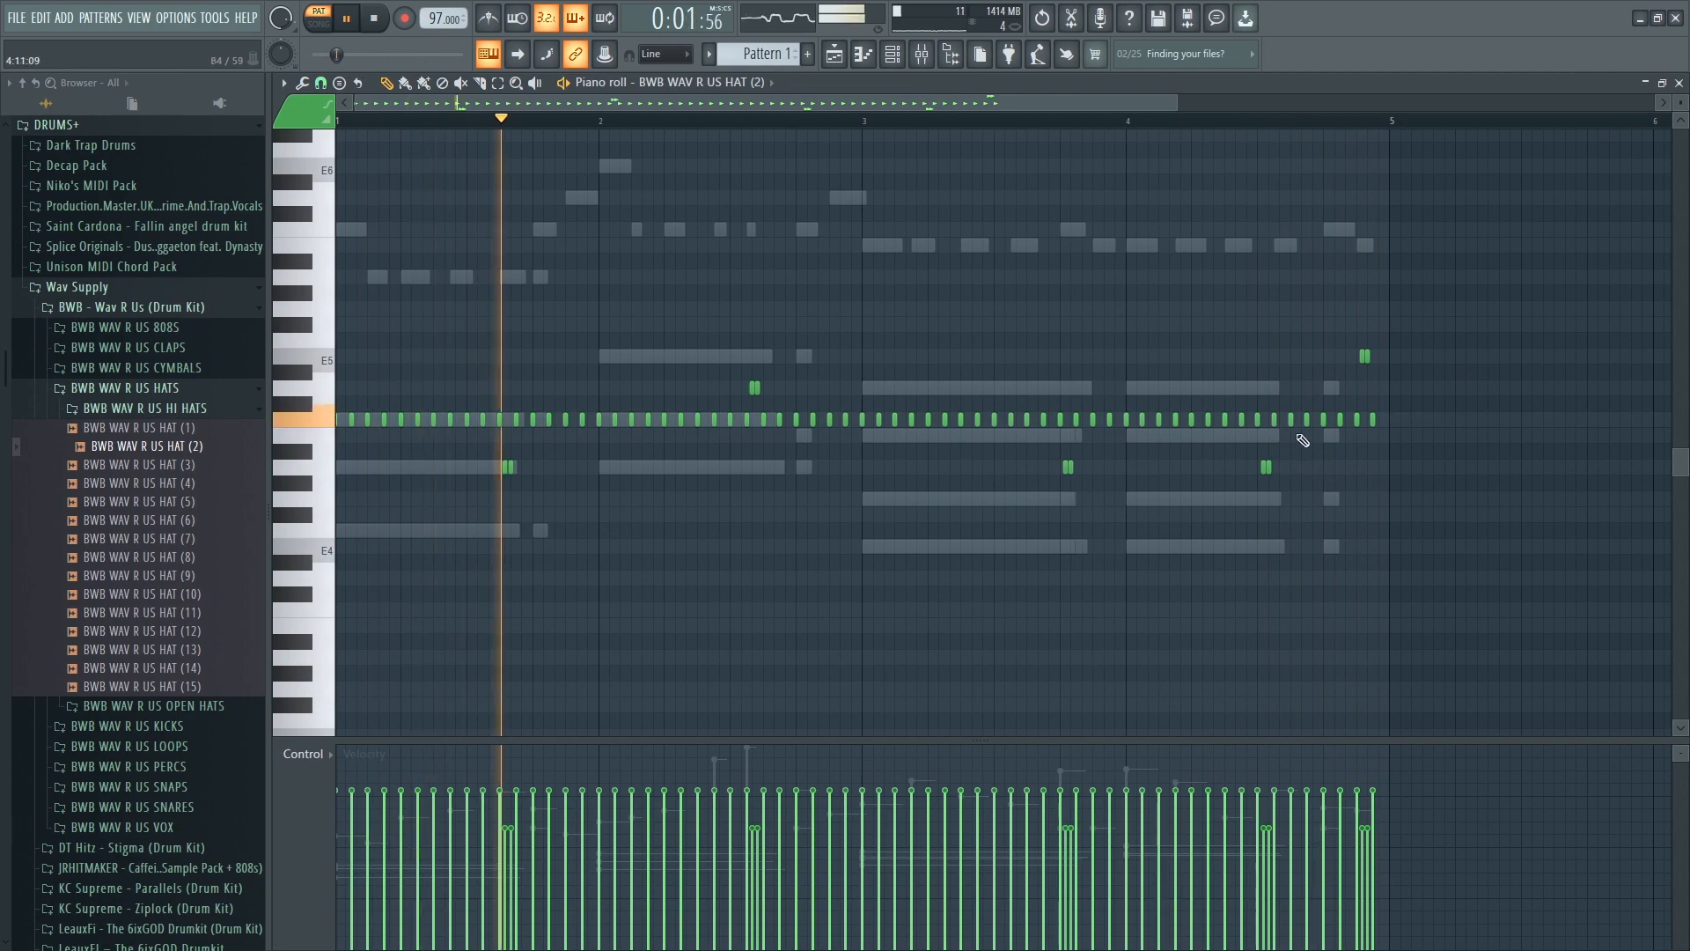
left_click(1679, 82)
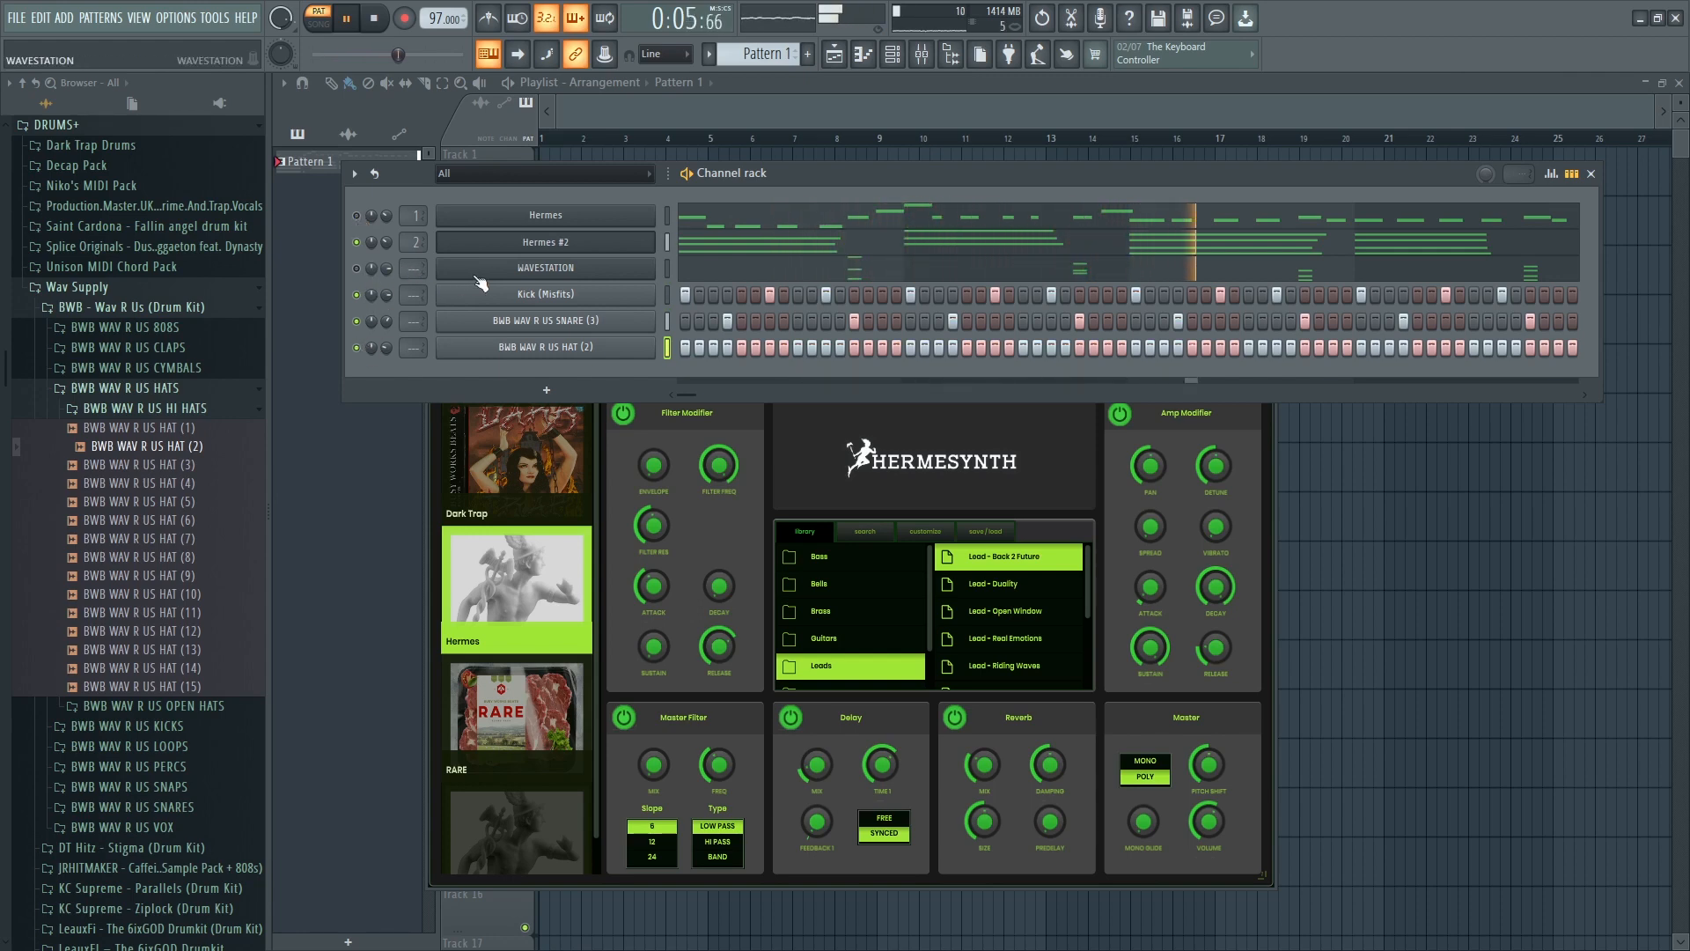
- Try an extra WAVESTATION chord of F4, C5 and A5 at the start of bar 1 and listen to it with the drums
right_click(620, 264)
left_click(662, 269)
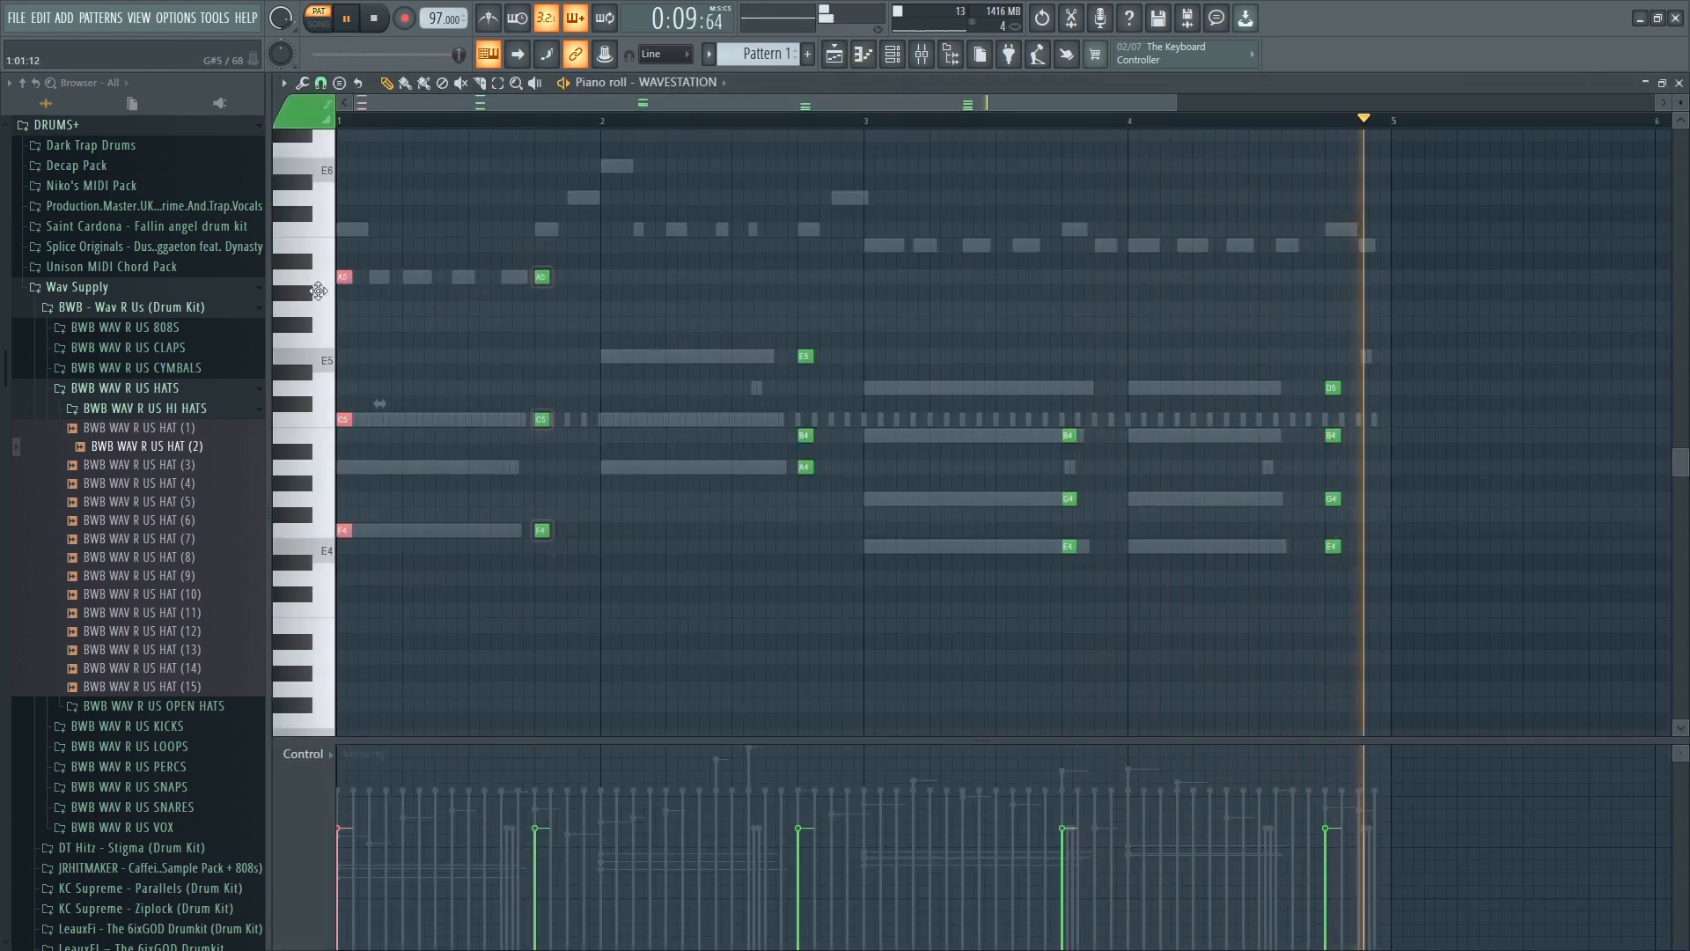
left_click(1678, 83)
key("space")
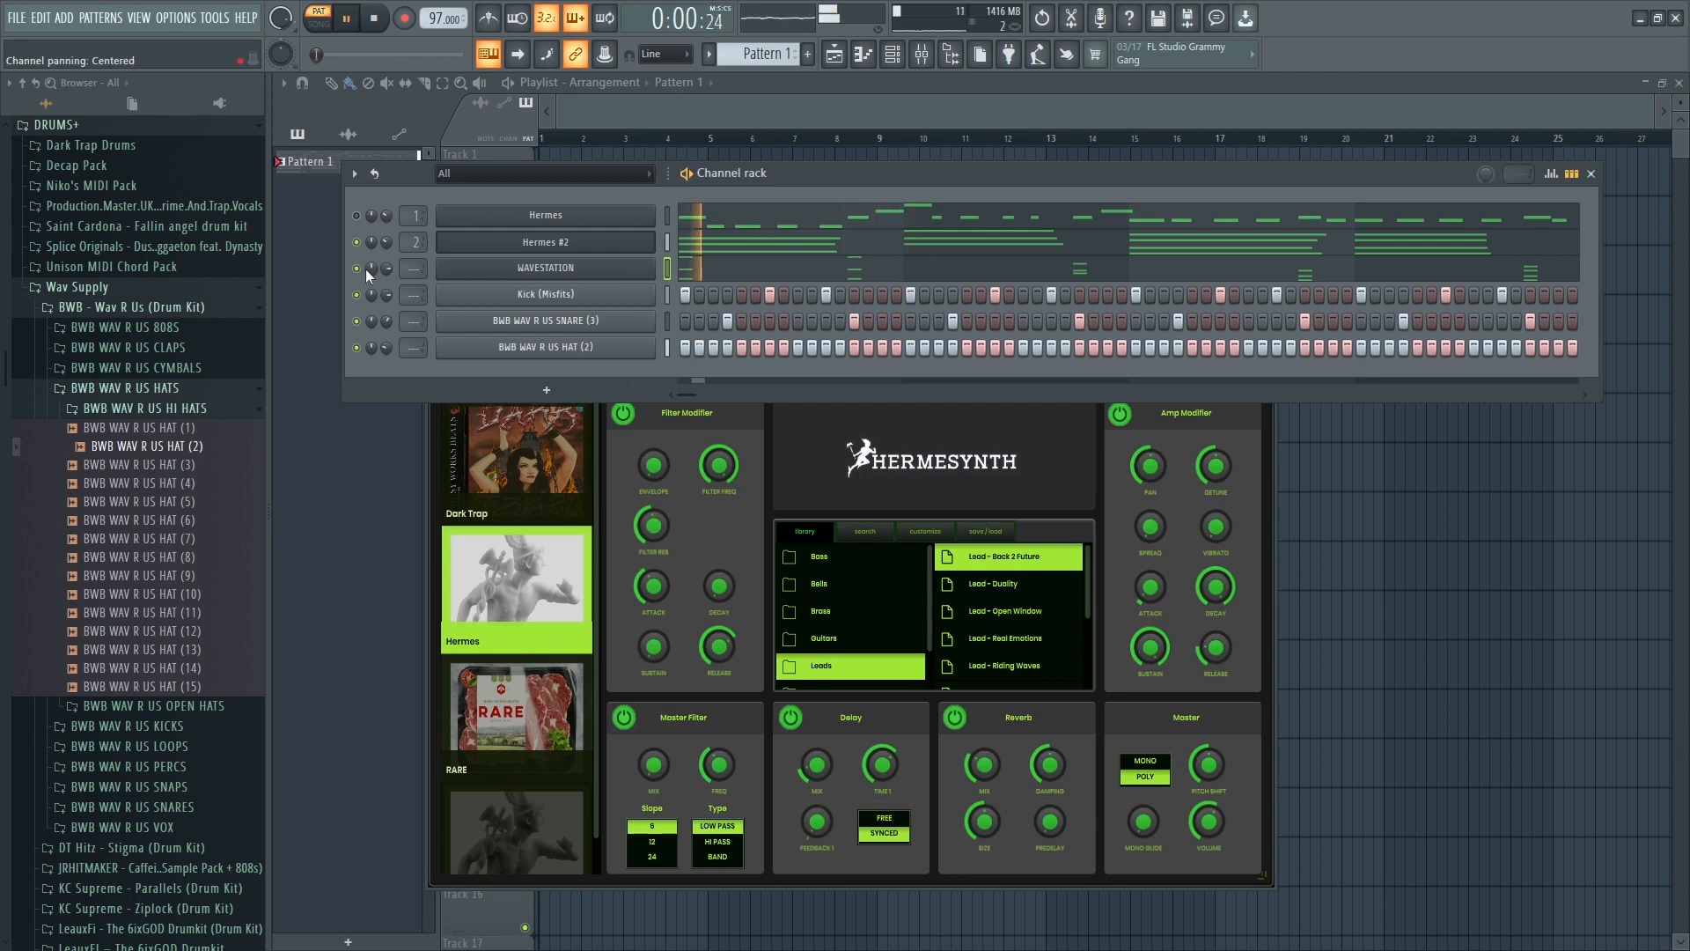
right_click(551, 269)
left_click(680, 266)
key("space")
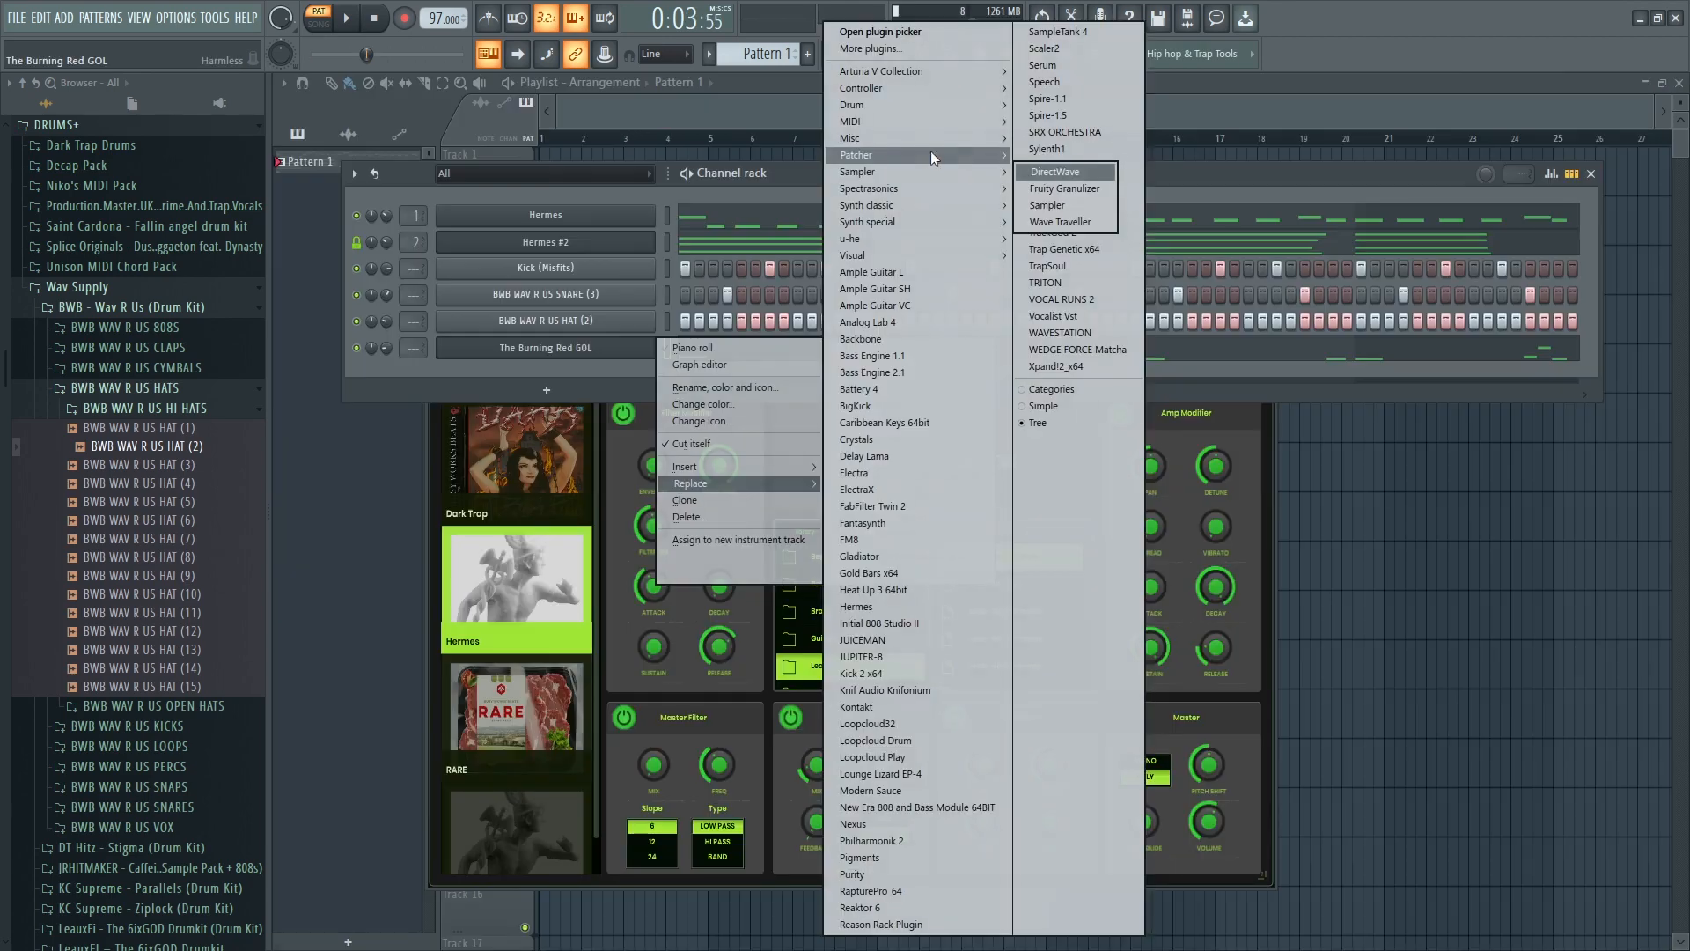
- Replace The Burning Red GOL channel's Harmless synth with Sytrus using the Model organ sound, and play the pattern
mouse_move(915, 199)
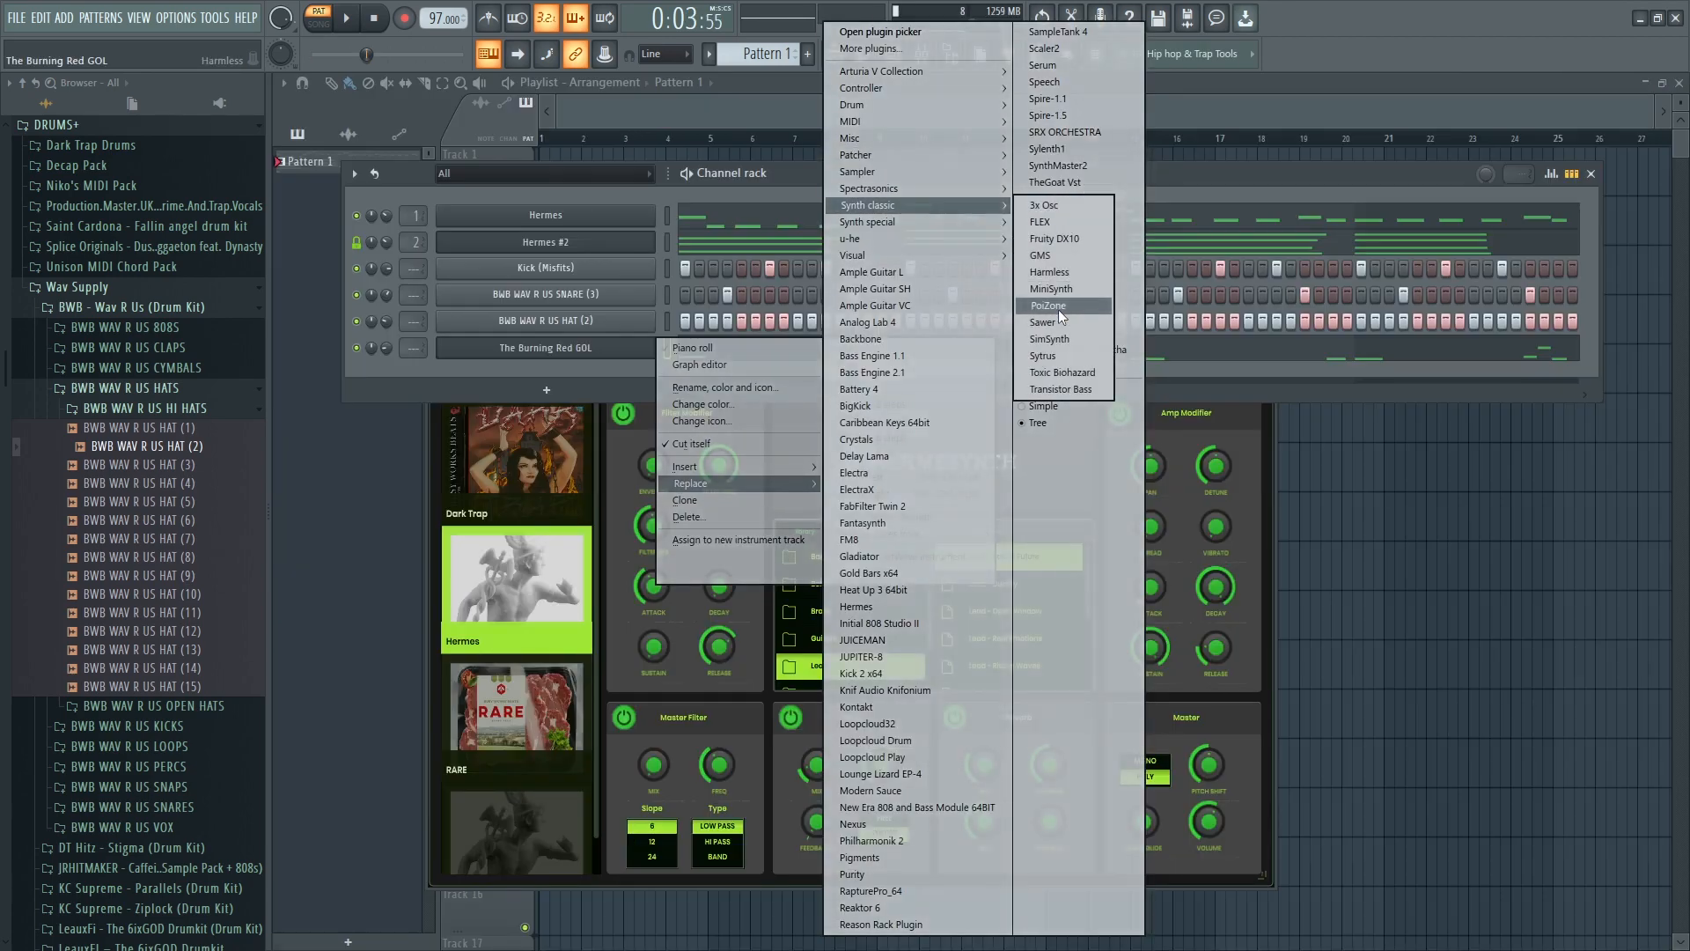
left_click(1047, 356)
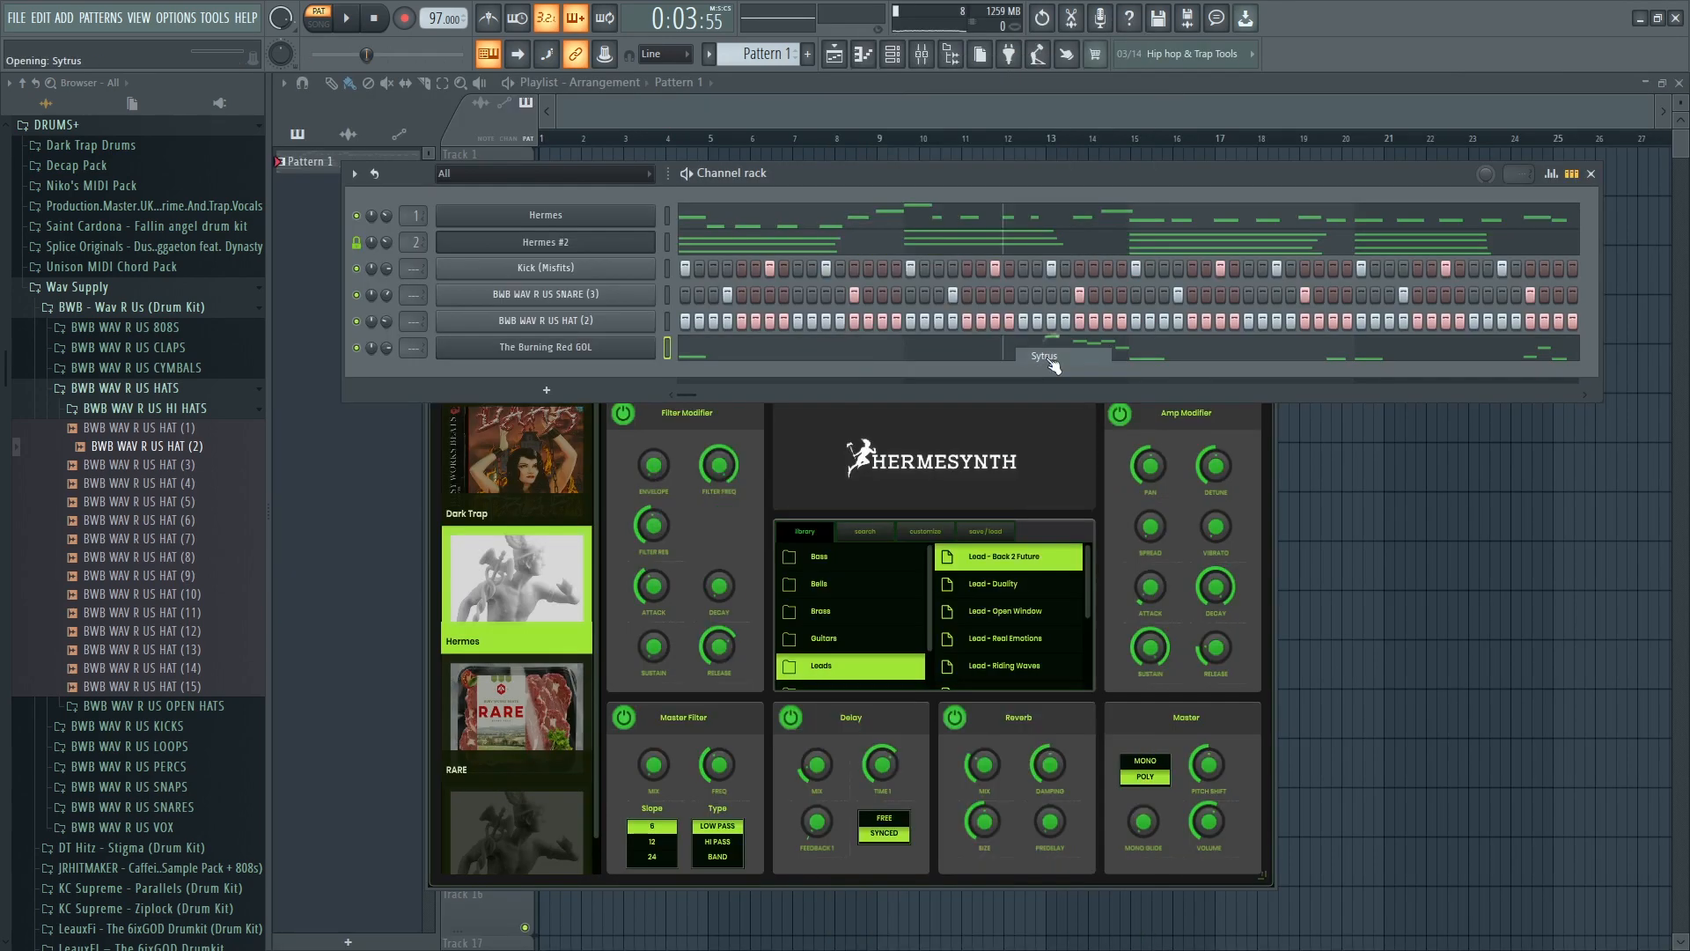
left_click_drag(693, 267, 749, 259)
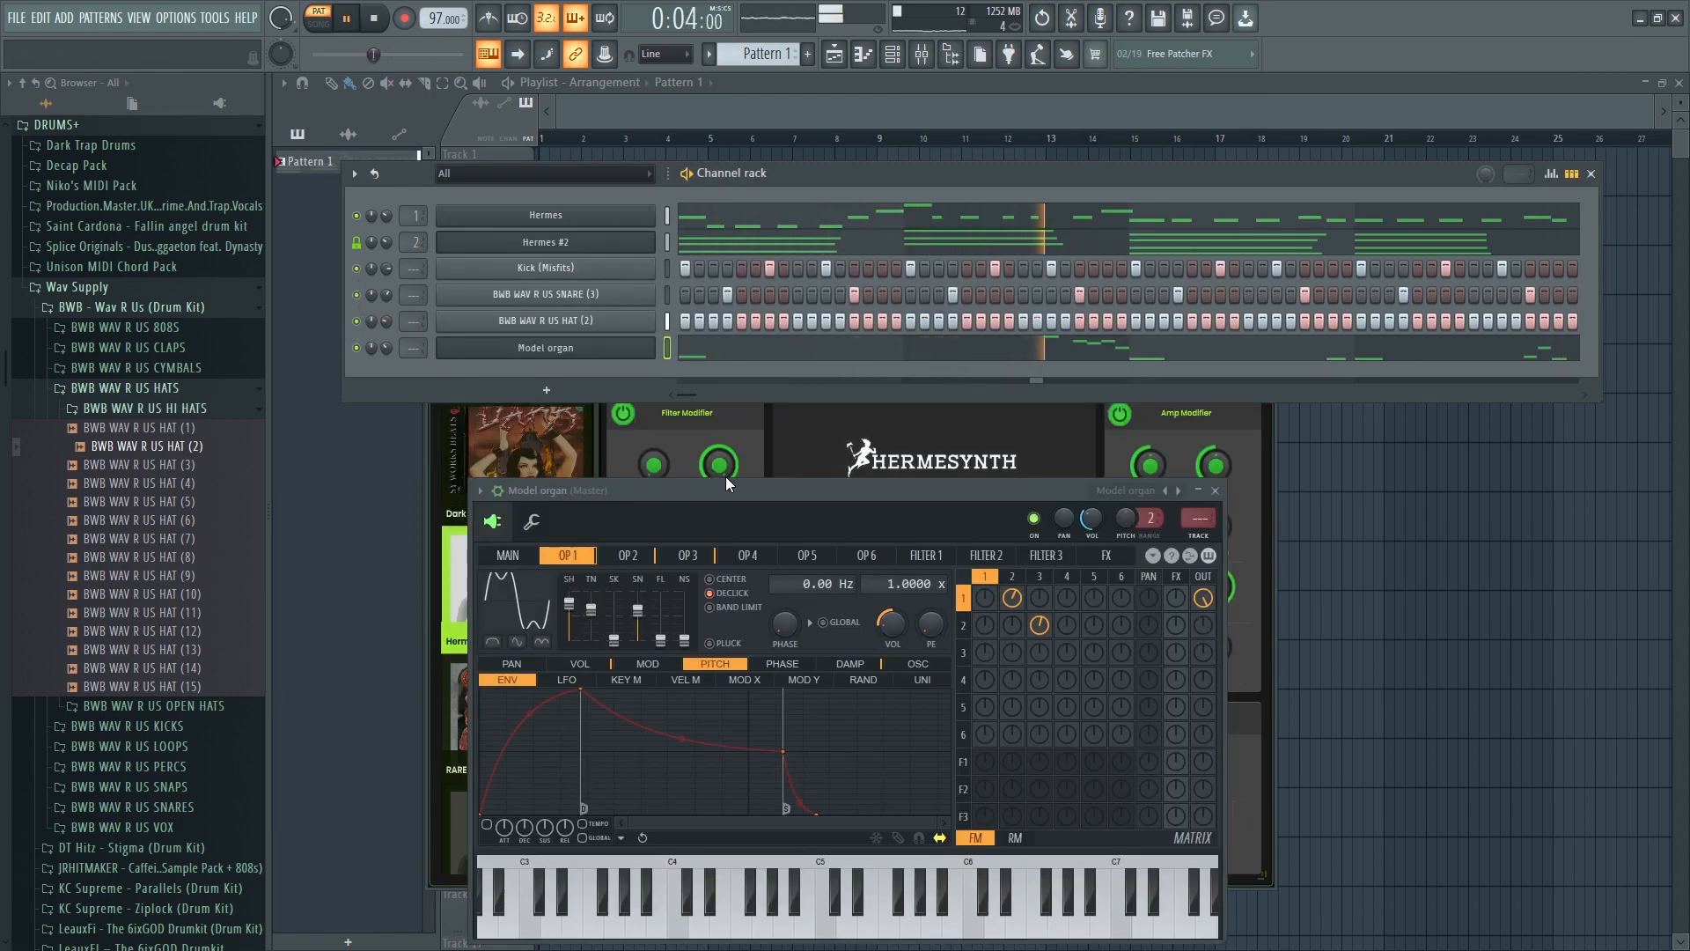
- In the Model organ part, delete the five high notes ending bar 2 and add an E6 note at the start of bar 2
right_click(656, 338)
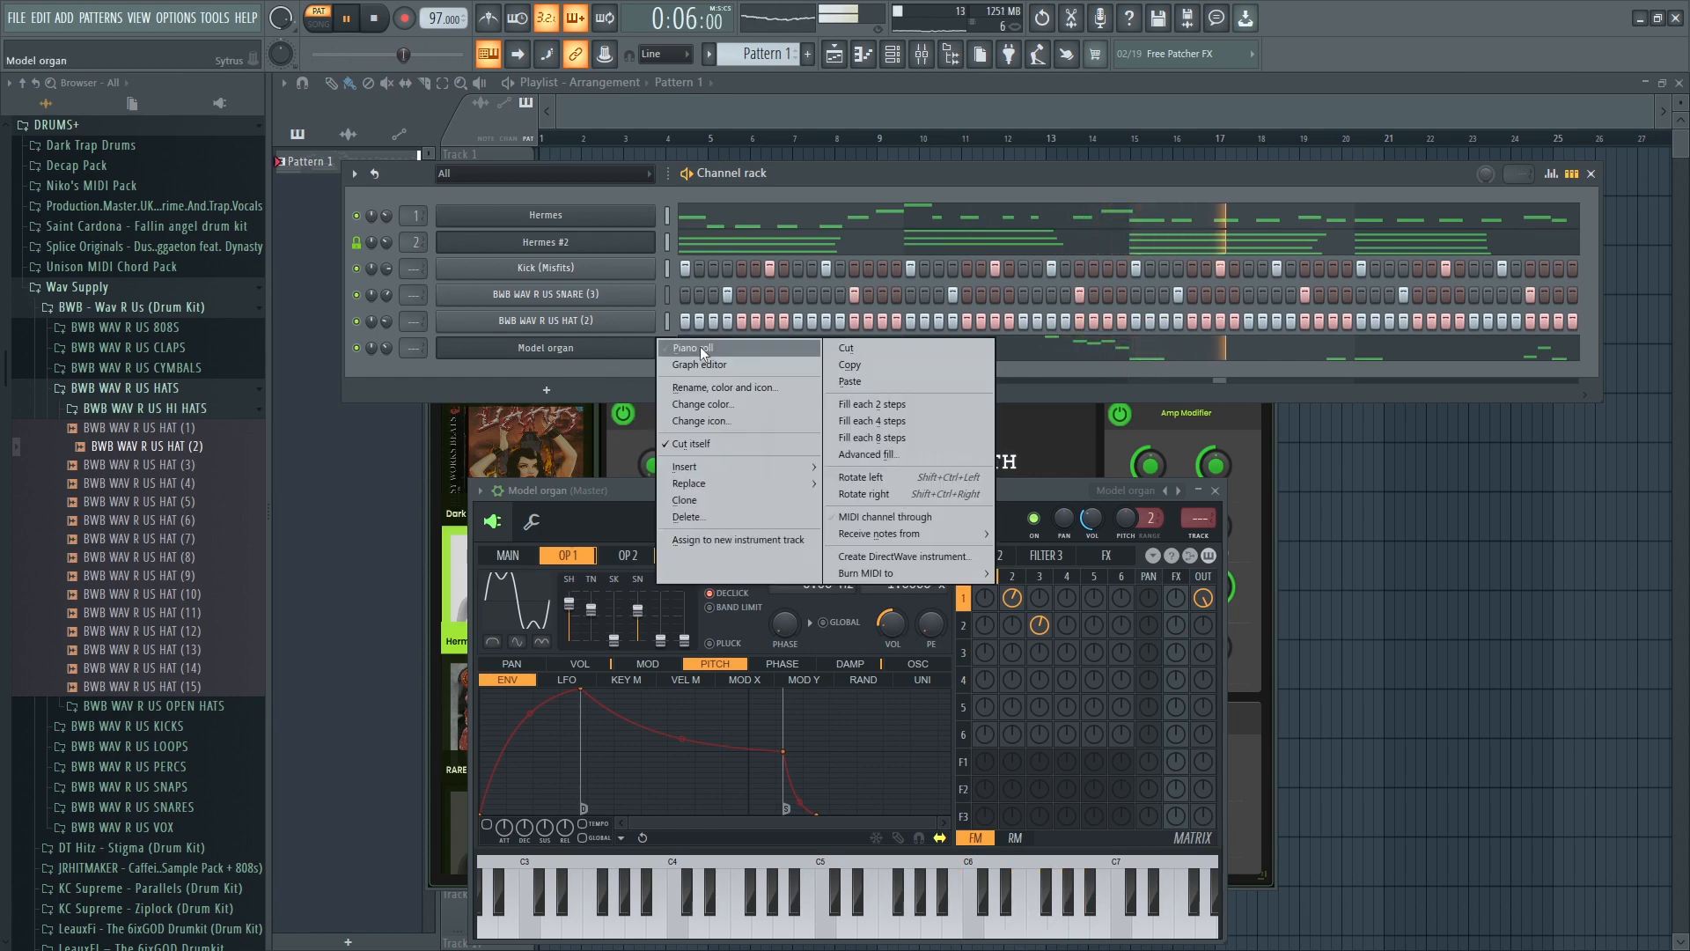
left_click(700, 346)
scroll(748, 264, "up", 3)
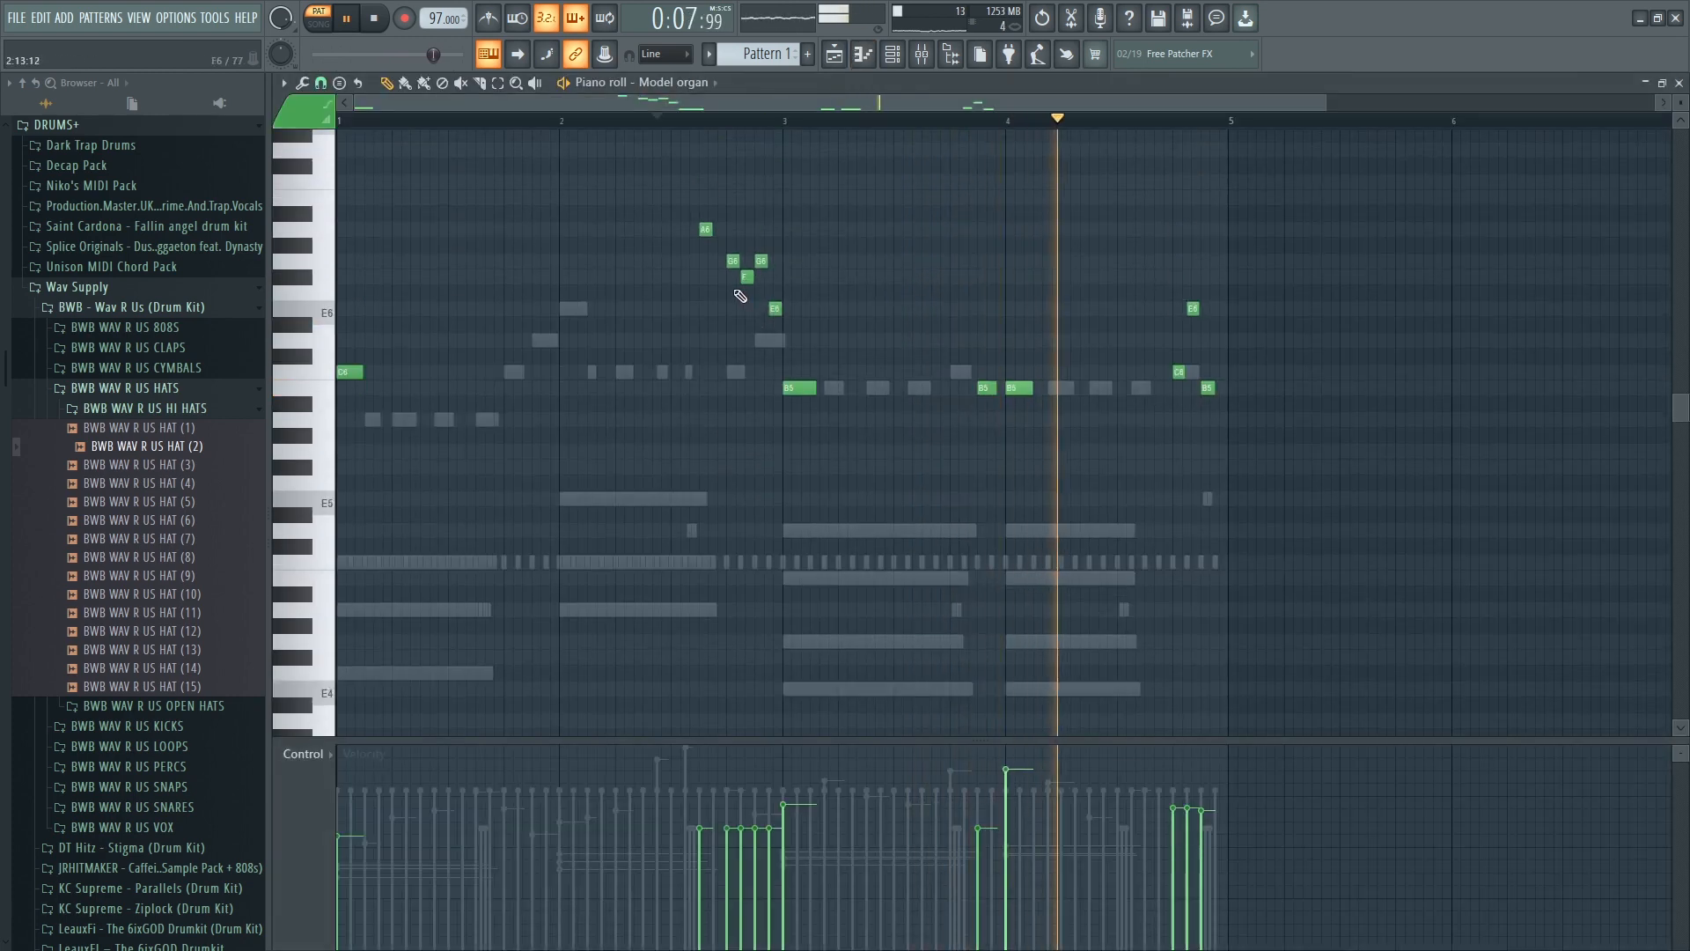
right_click(706, 229)
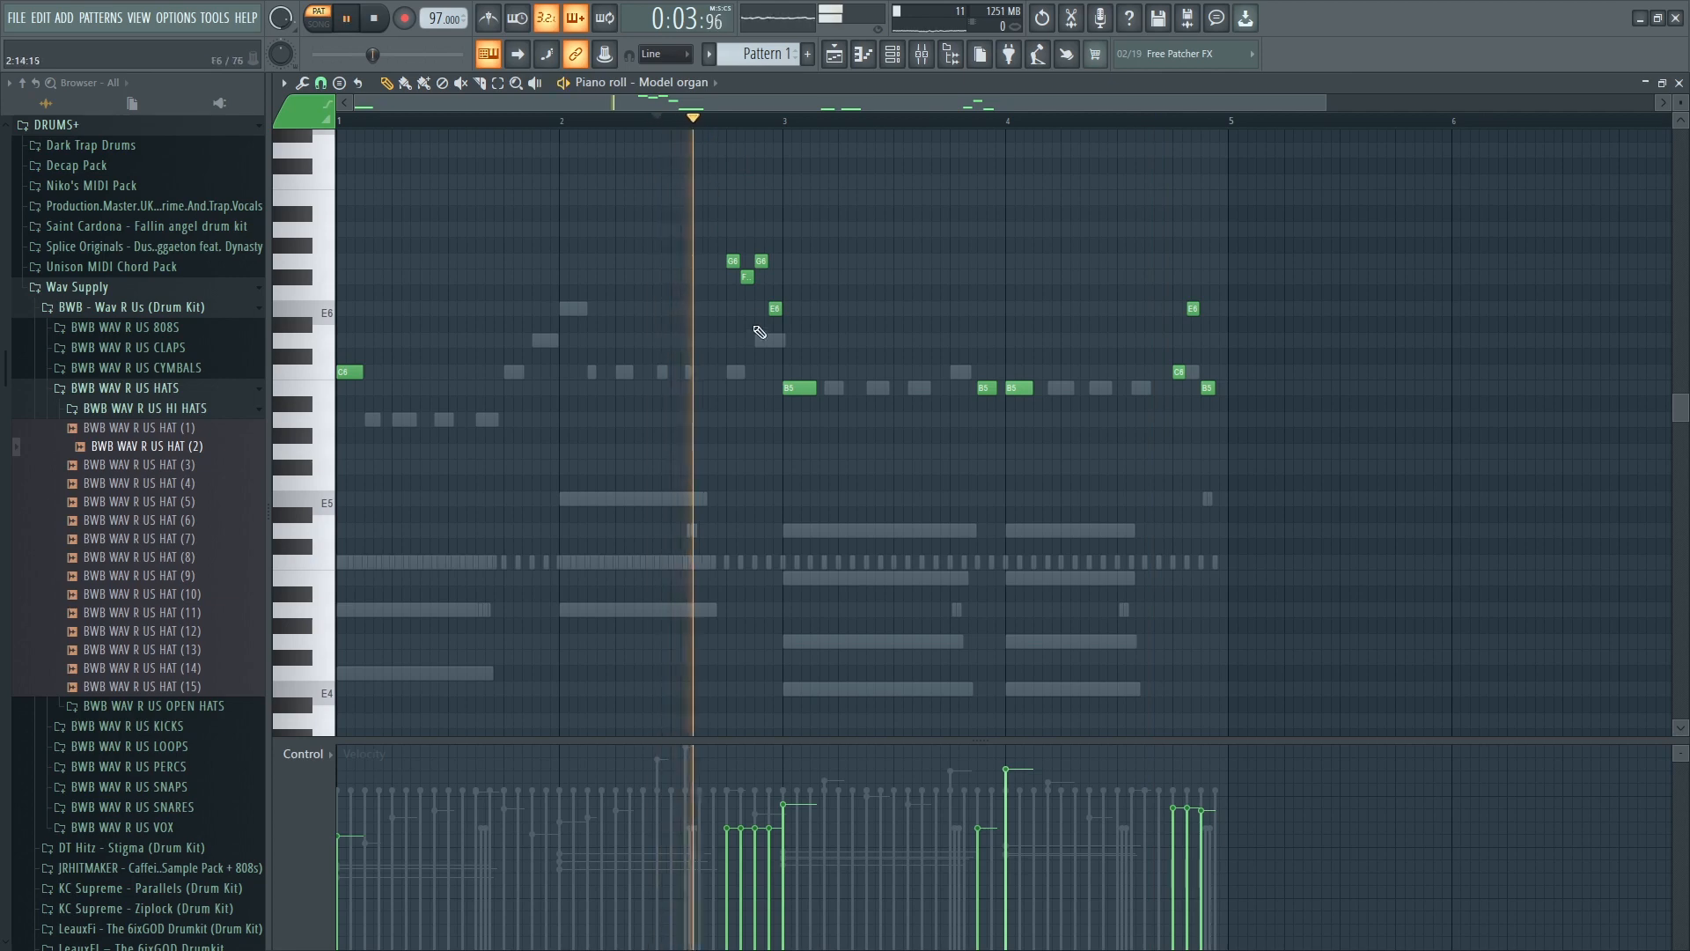
right_click(732, 260)
right_click(746, 276)
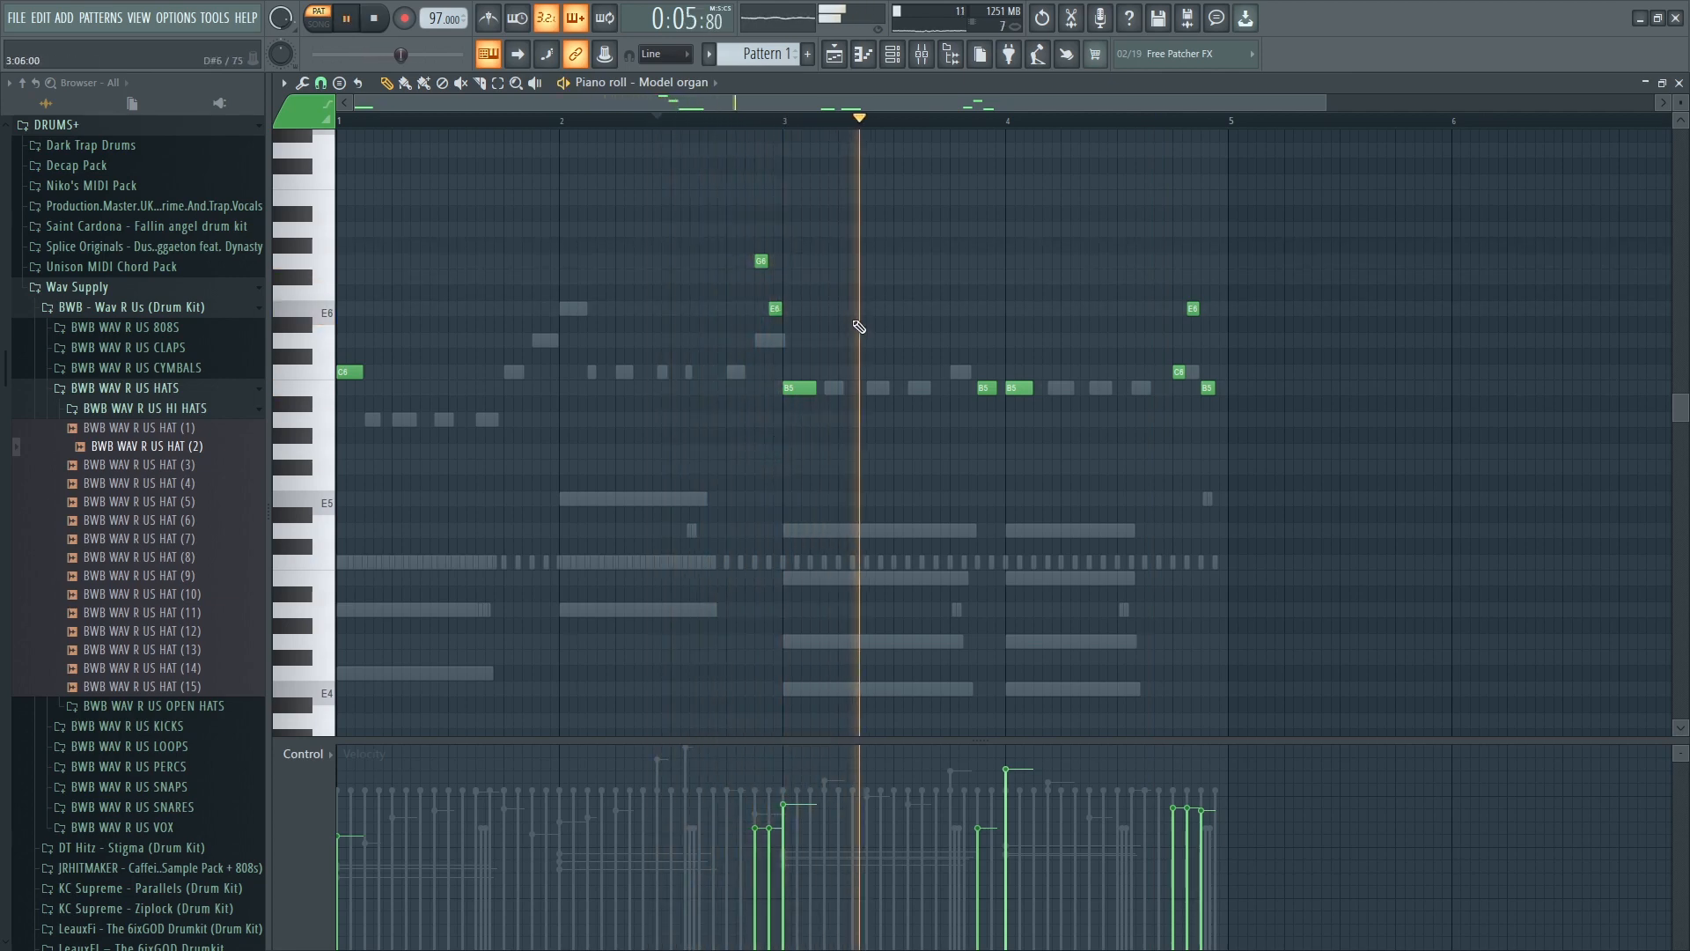
right_click(762, 262)
right_click(774, 309)
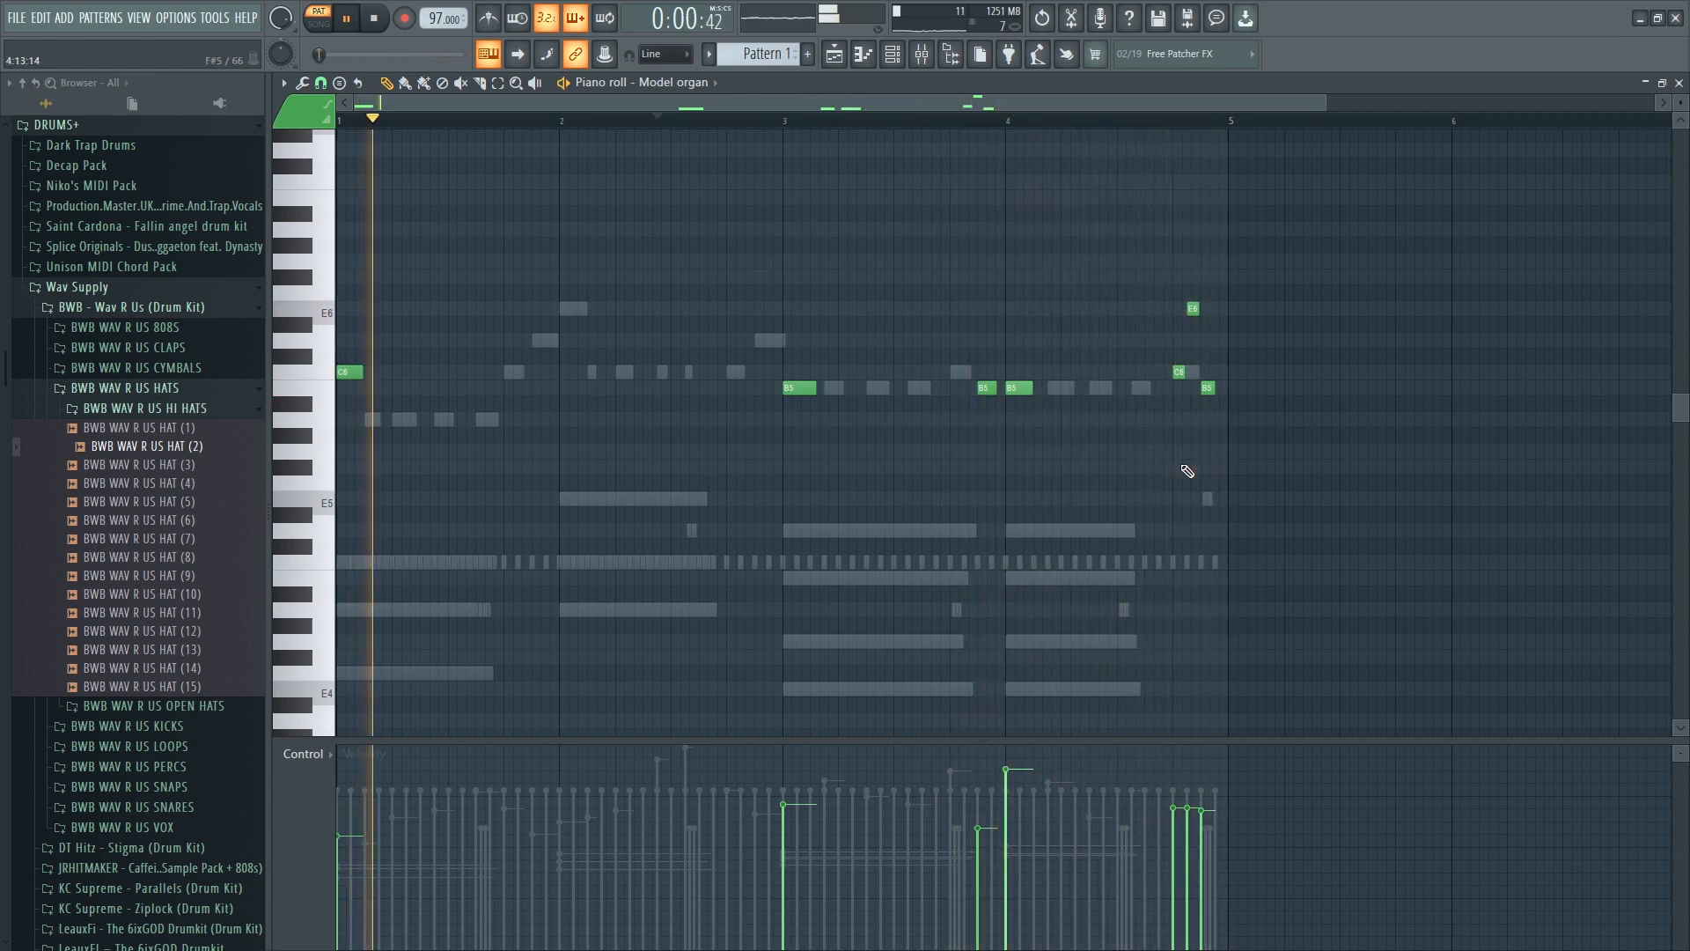
left_click(568, 310)
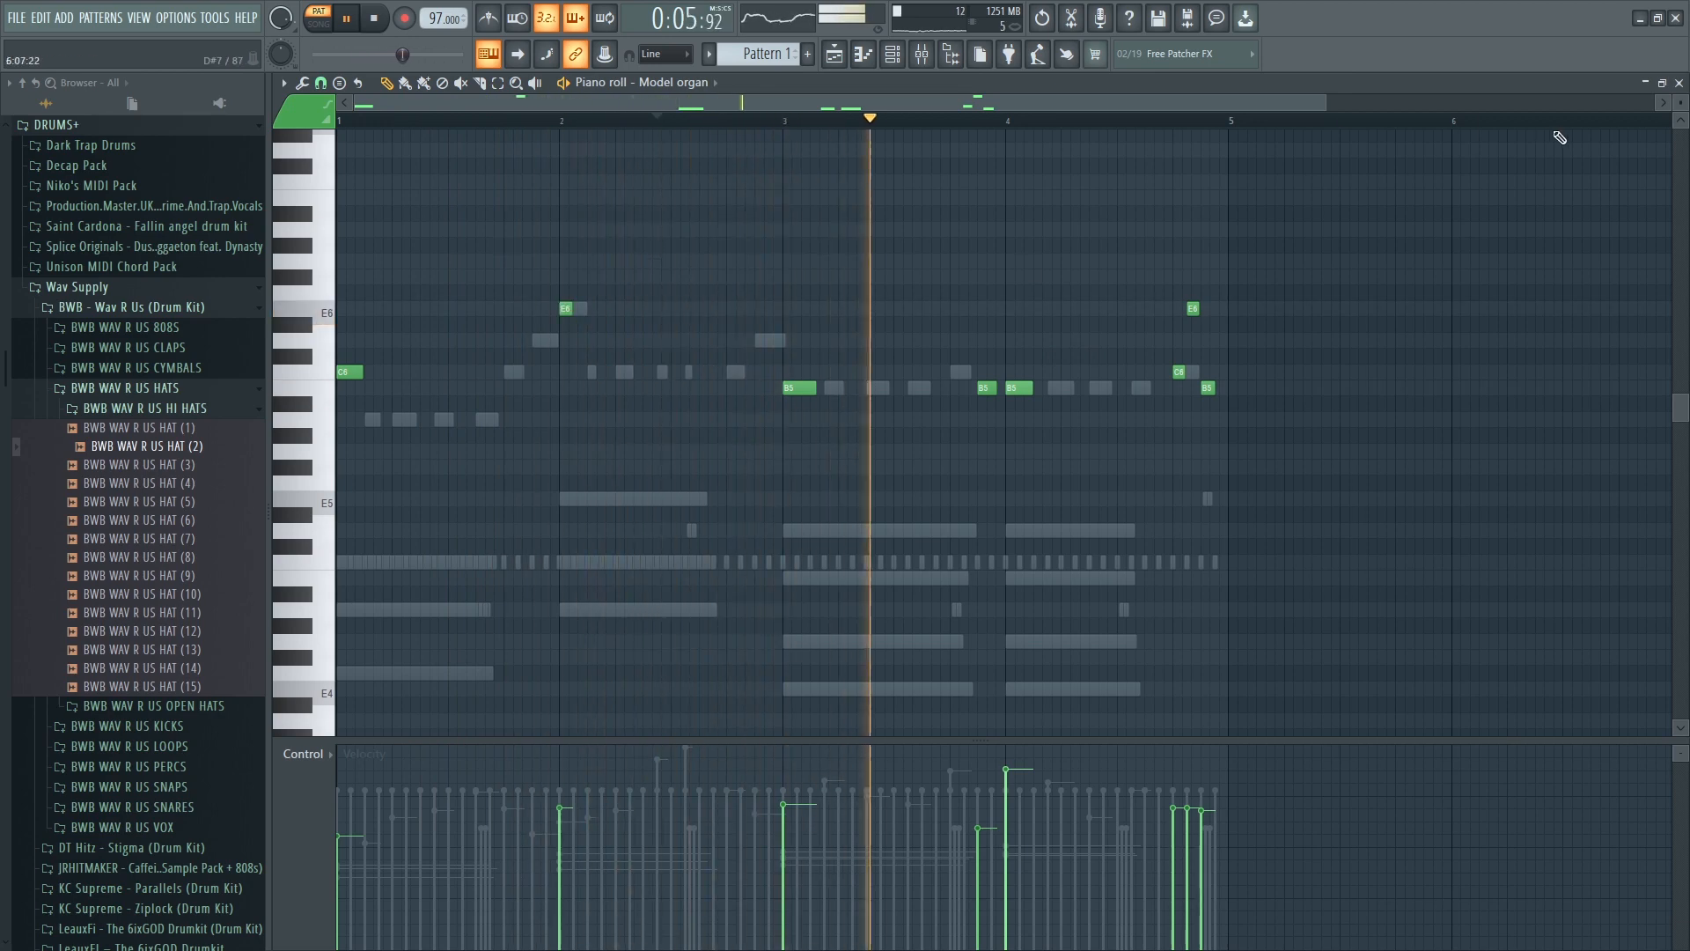
left_click(1679, 82)
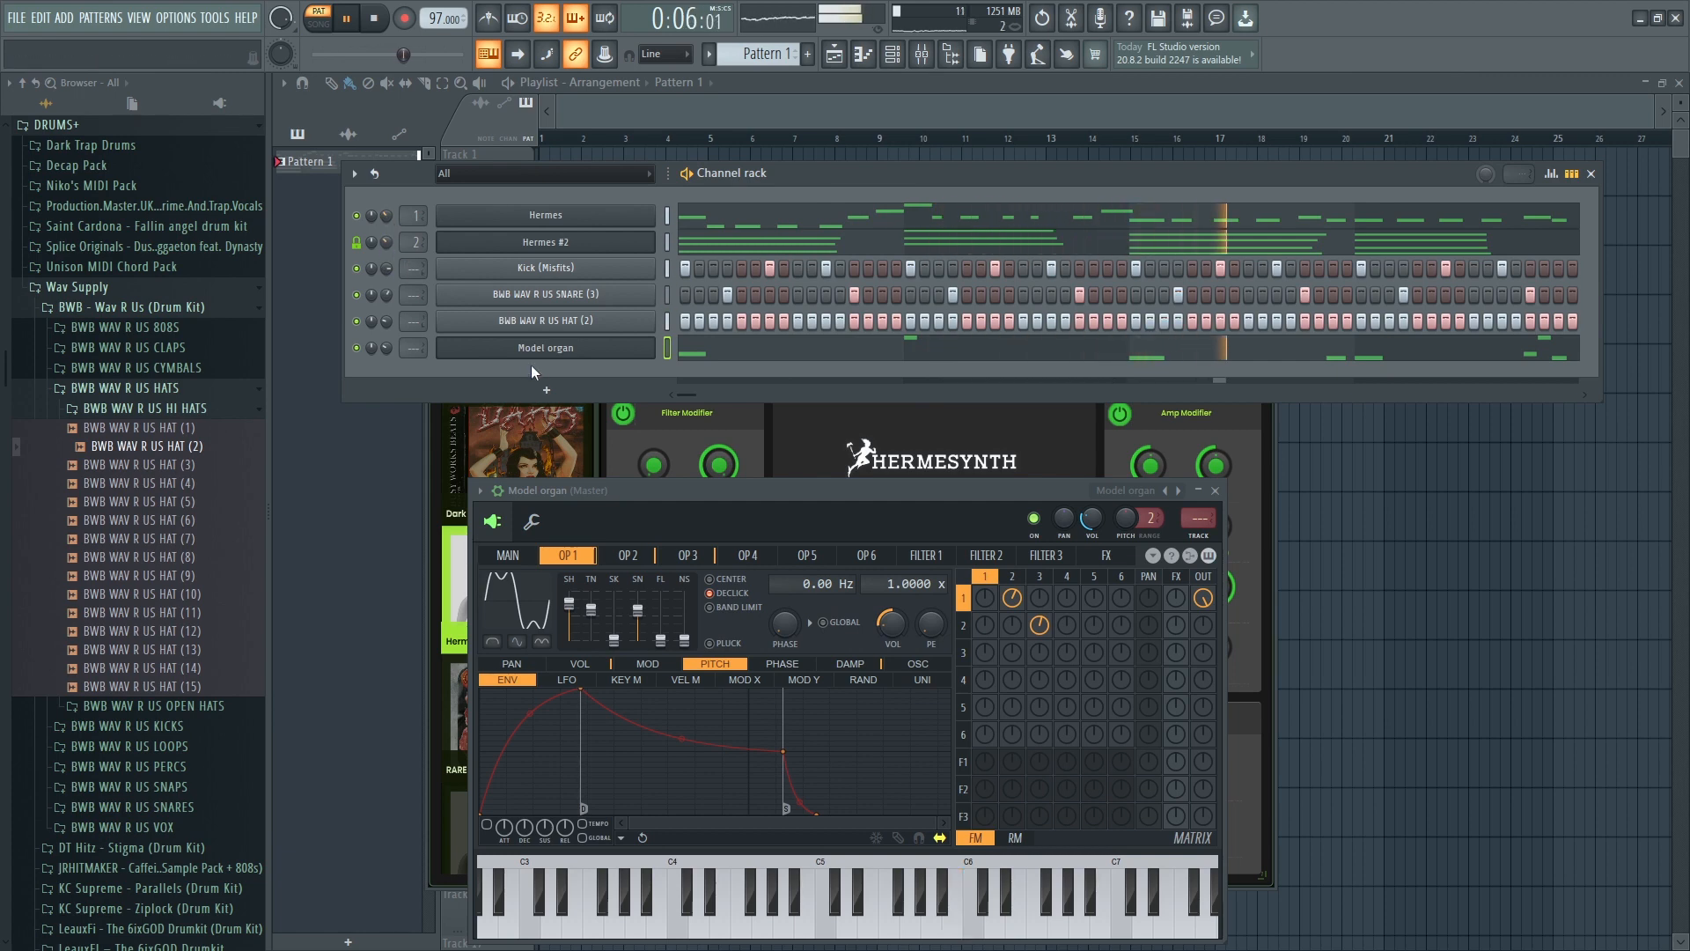
- Add another Hermes channel for the bass and load its Bass - Bay preset
left_click(543, 390)
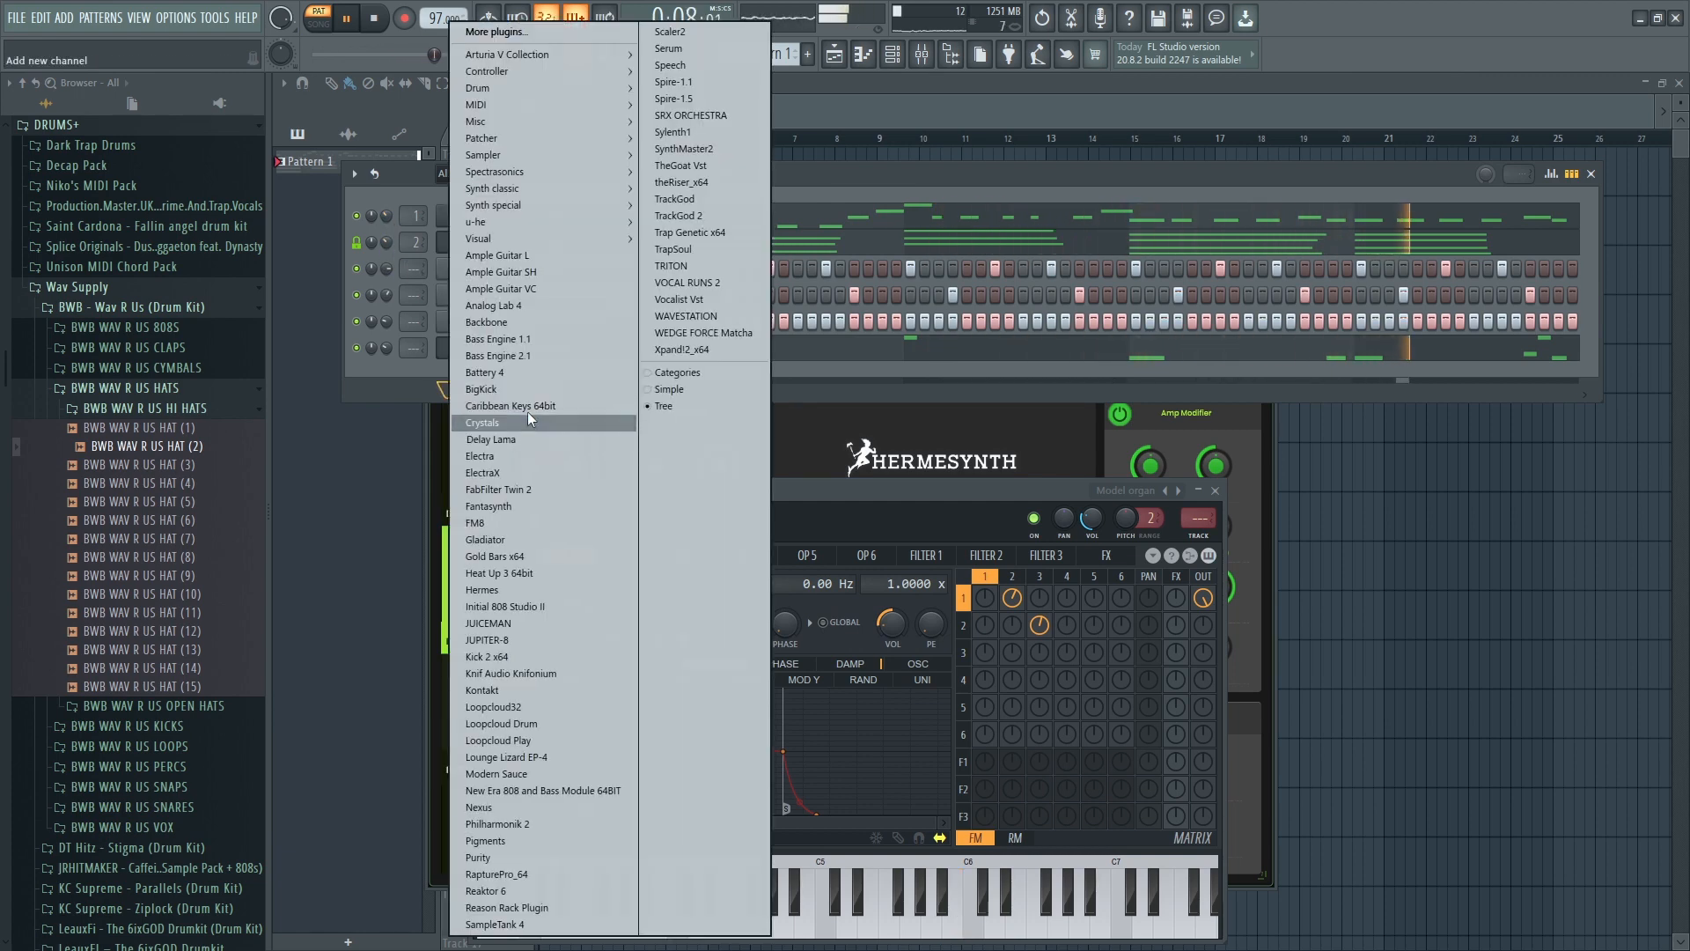
left_click(500, 590)
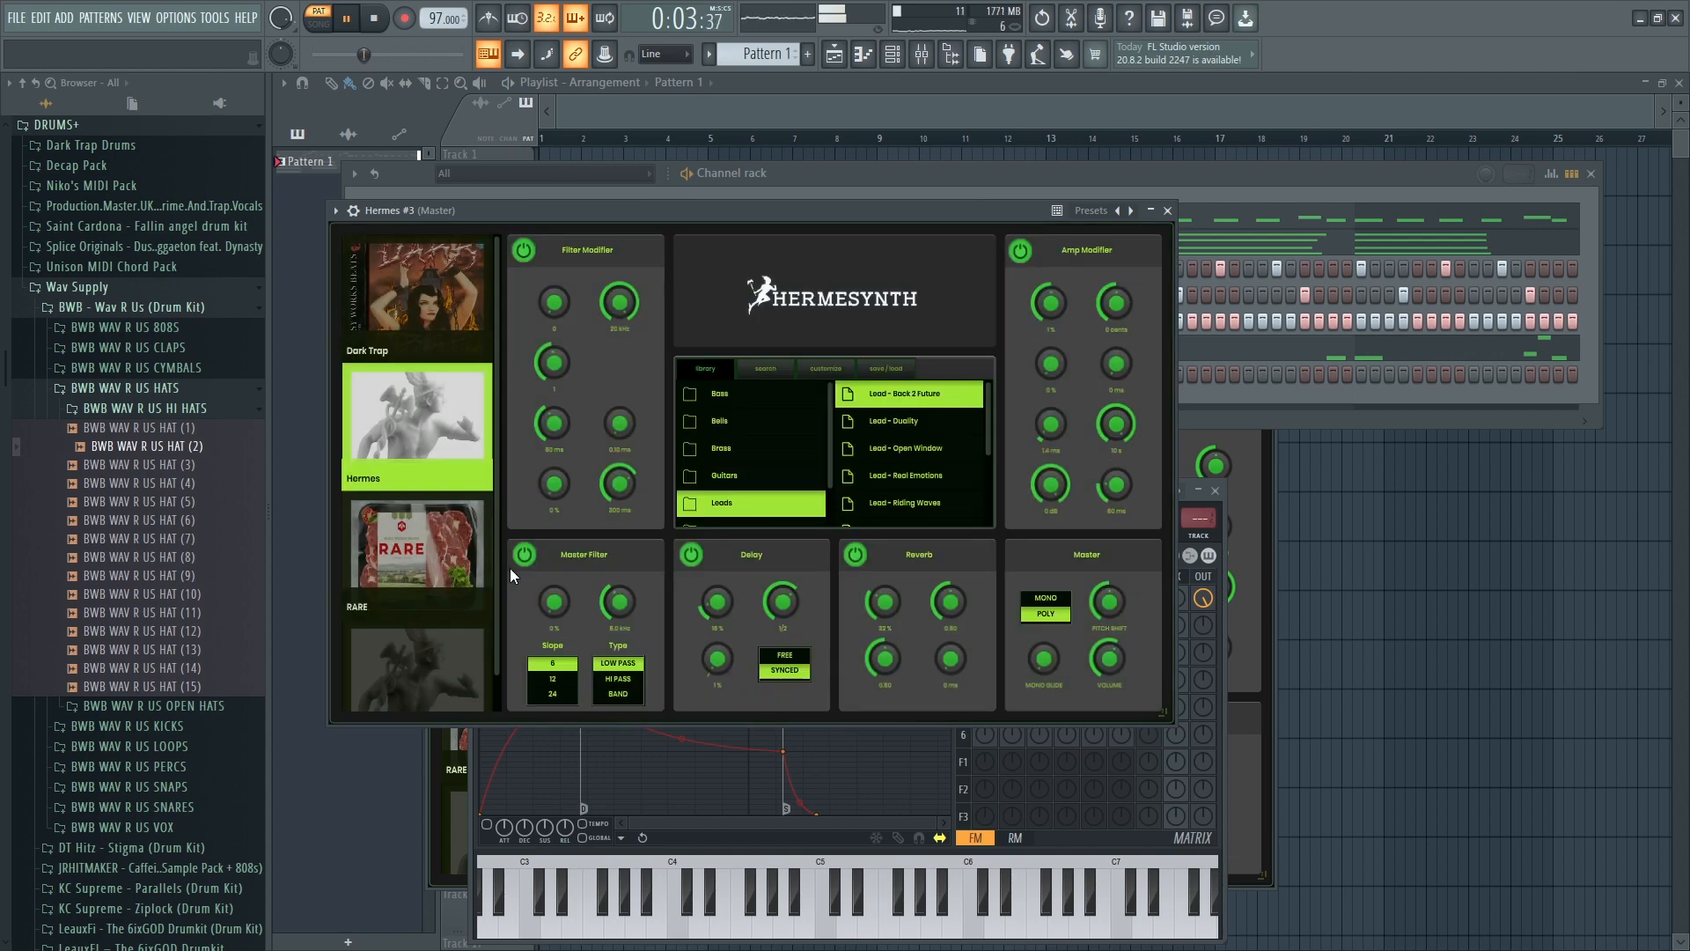
left_click(709, 395)
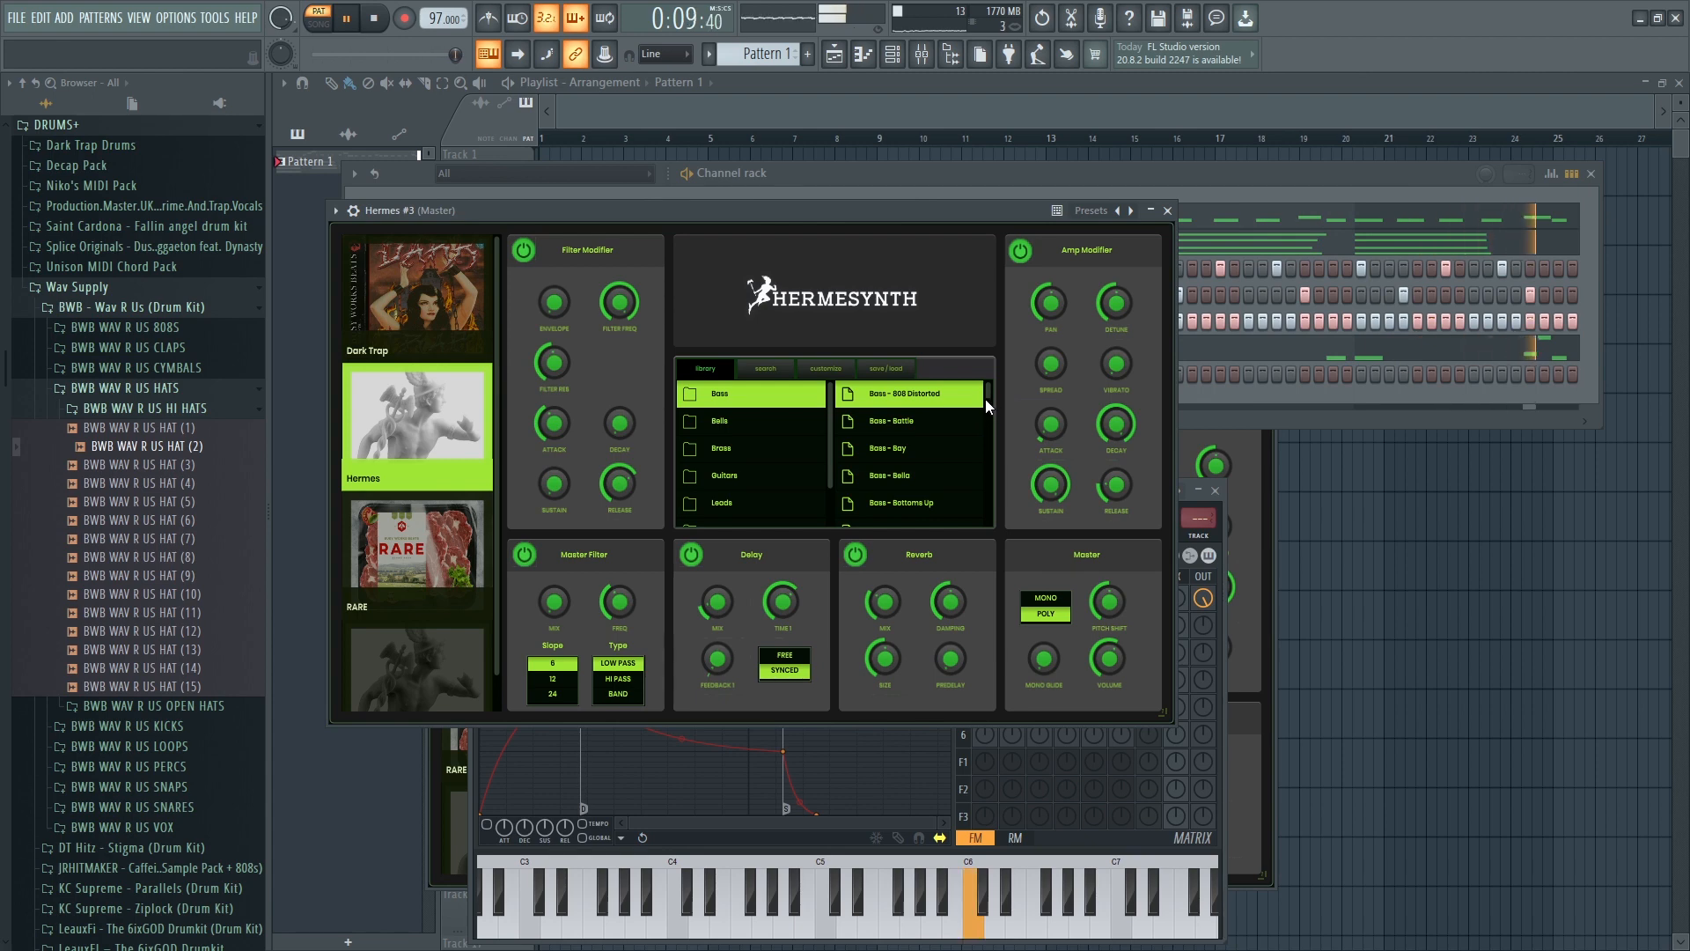
left_click(926, 447)
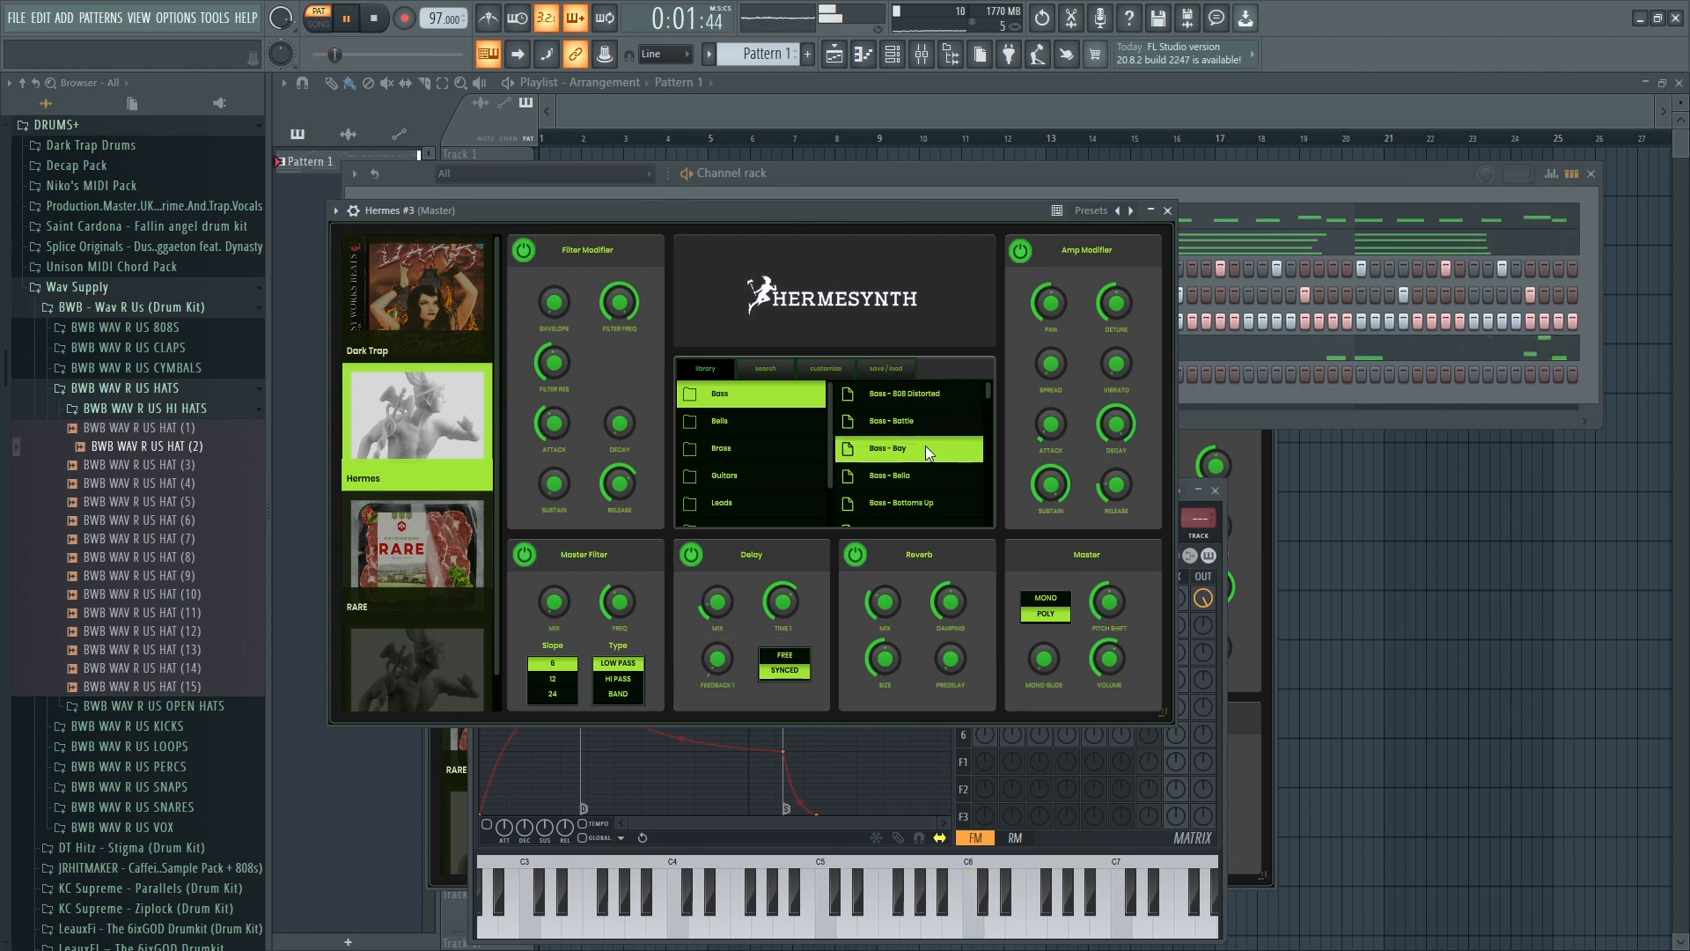
double_click(926, 447)
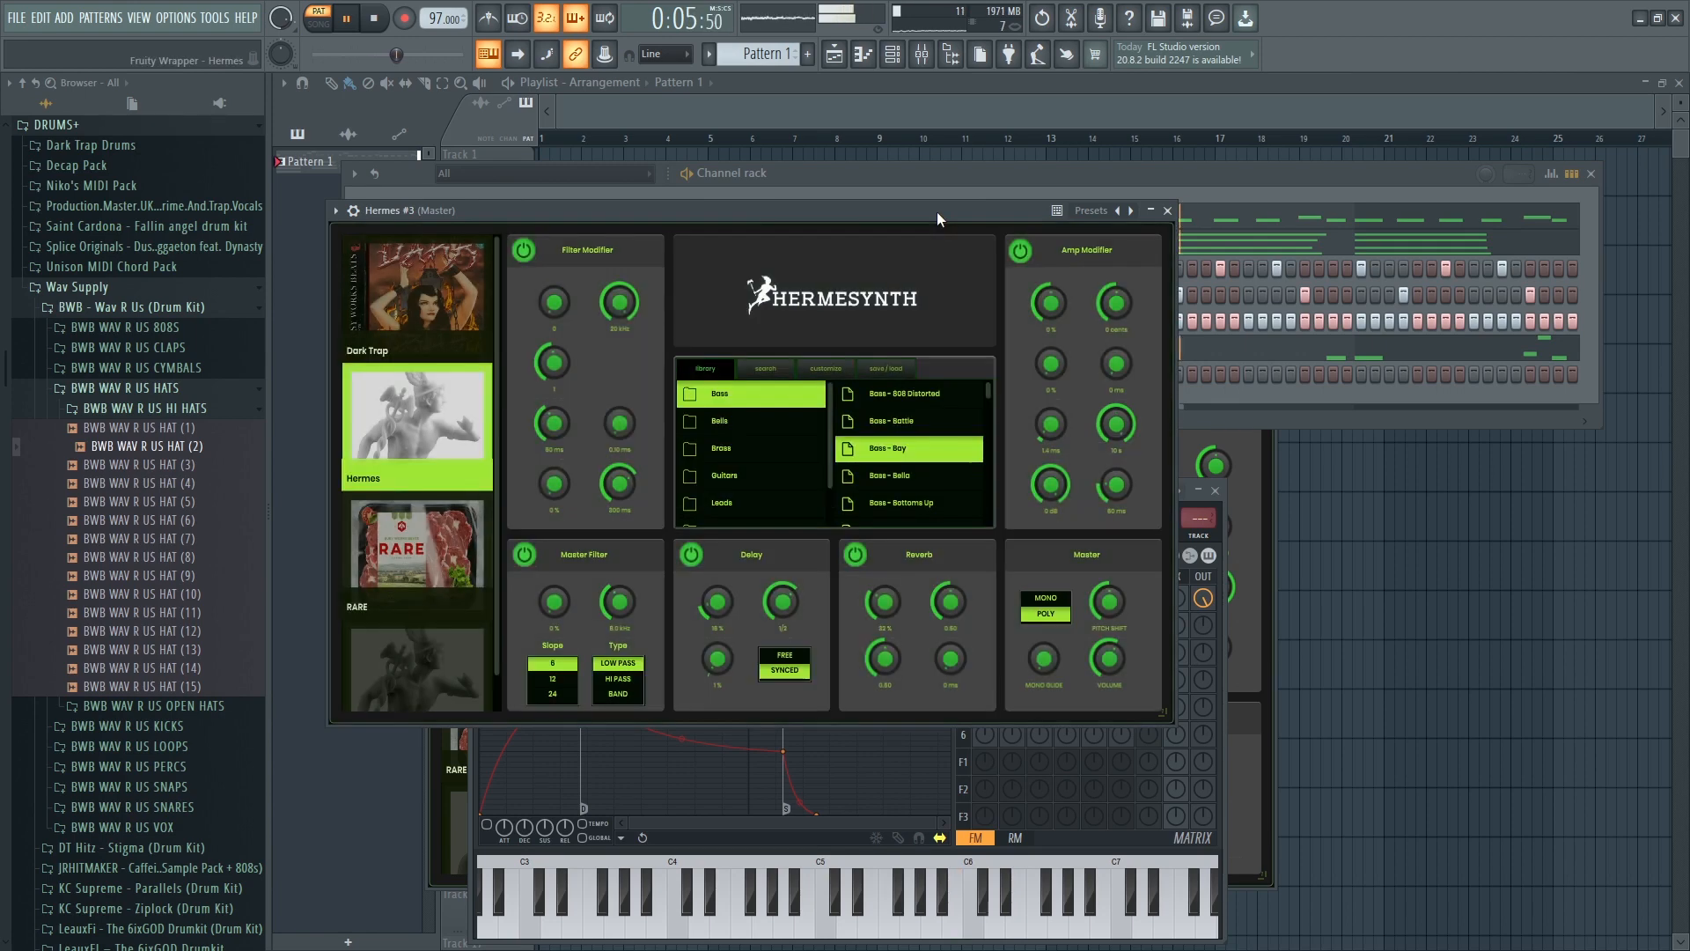
left_click_drag(936, 211, 947, 470)
- Place short F4, A4 and E4 notes around the starts of bars 1, 2 and 3 in the Hermes #3 part and listen to them
right_click(653, 370)
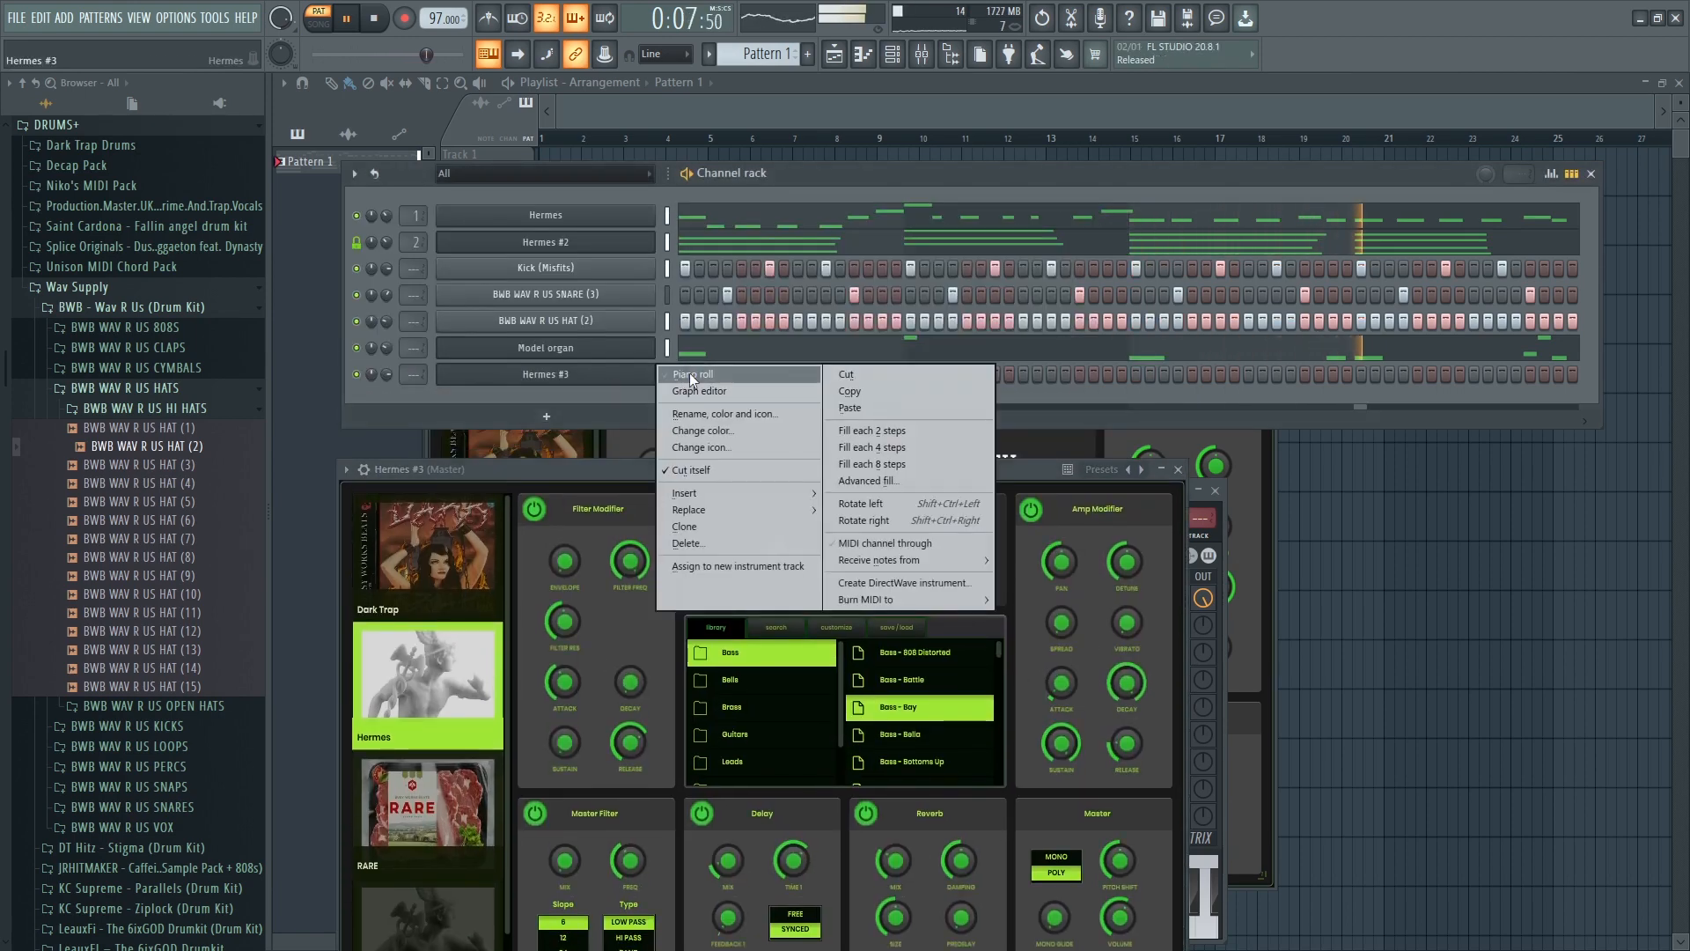
left_click(696, 374)
key("space")
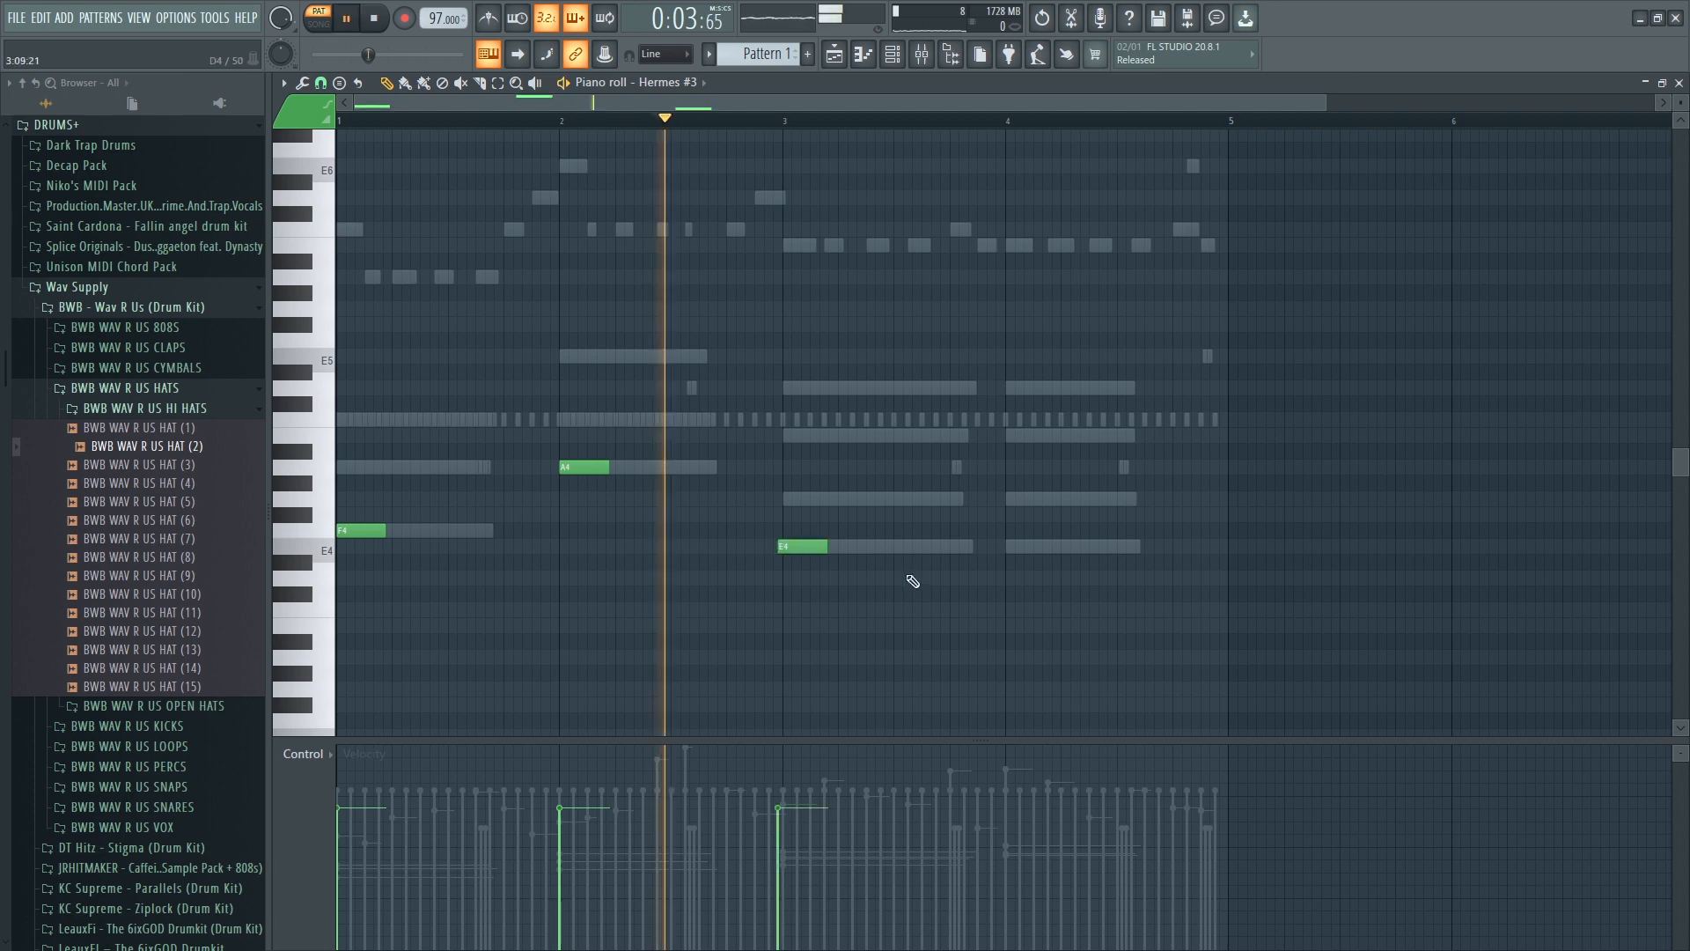
left_click(380, 27)
key("space")
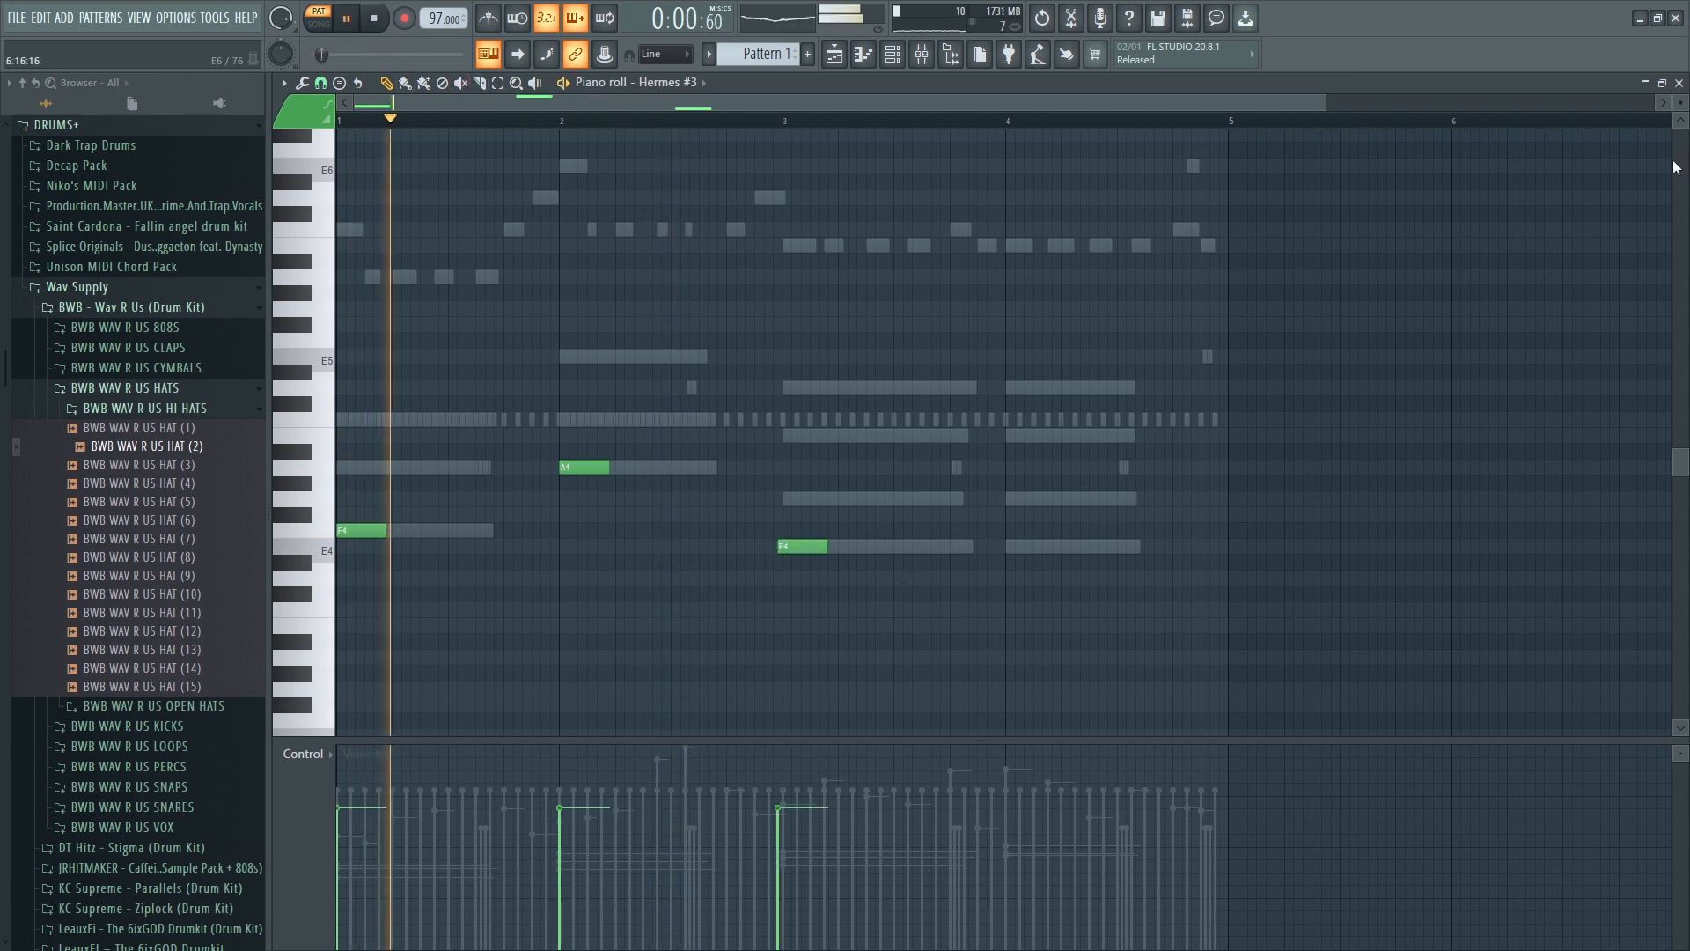
left_click(380, 26)
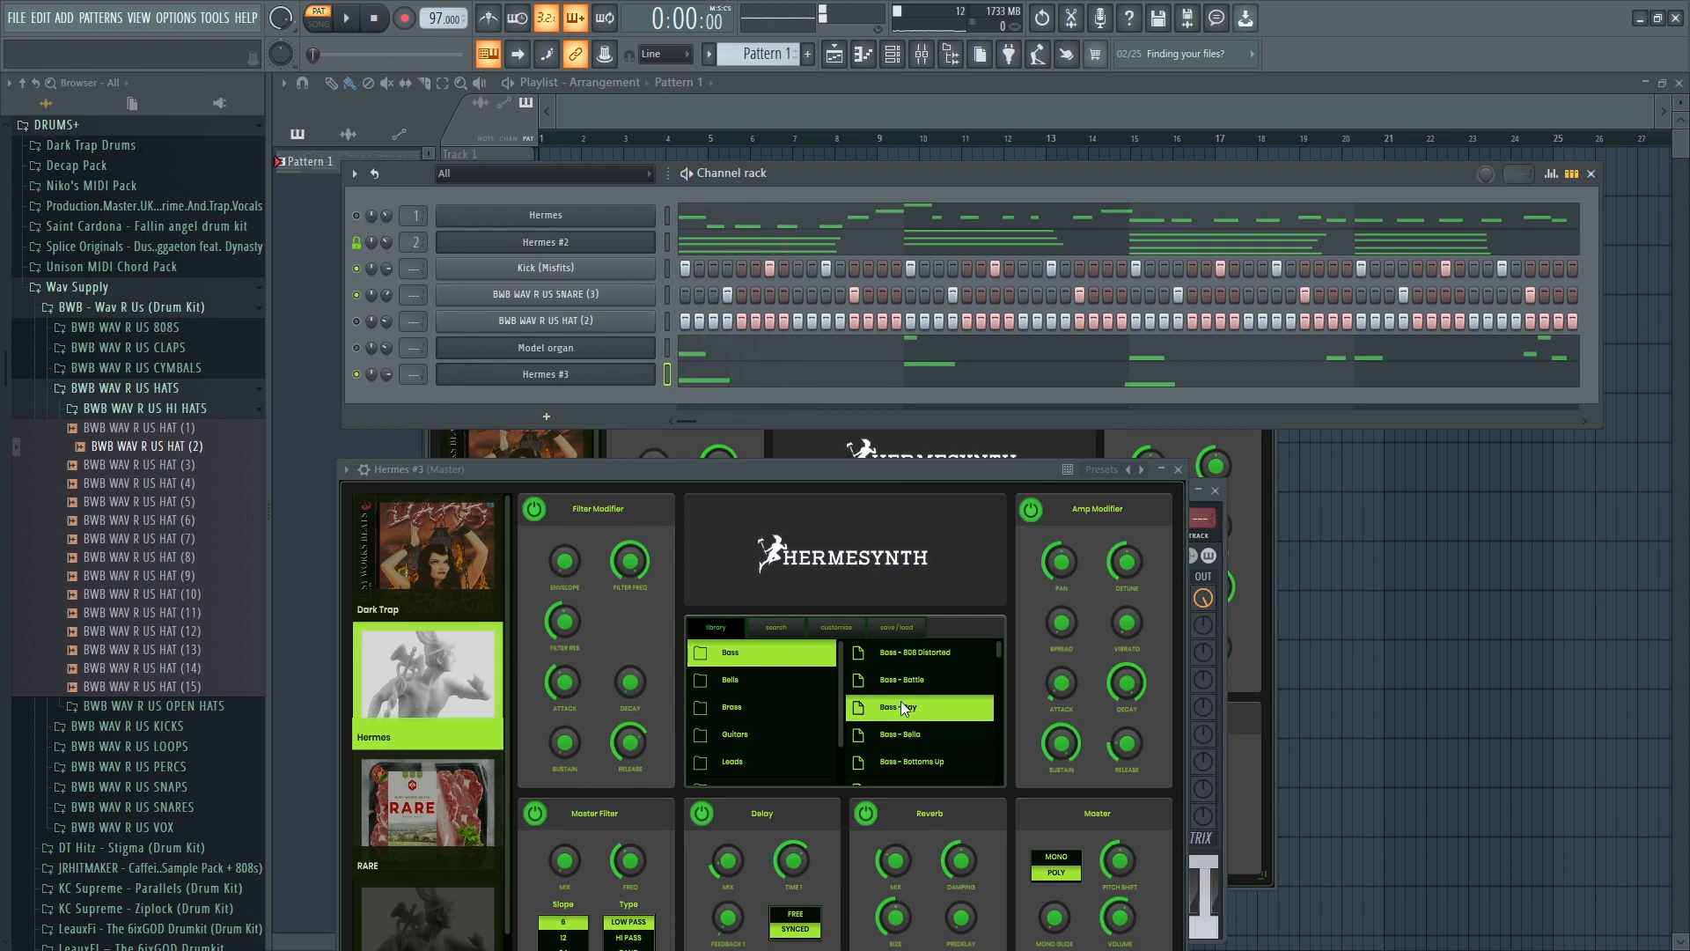
- Load the Bass - Bella preset on Hermes #3 and mute every channel except the Hermes #2 chords and the bass
key("space")
left_click(905, 732)
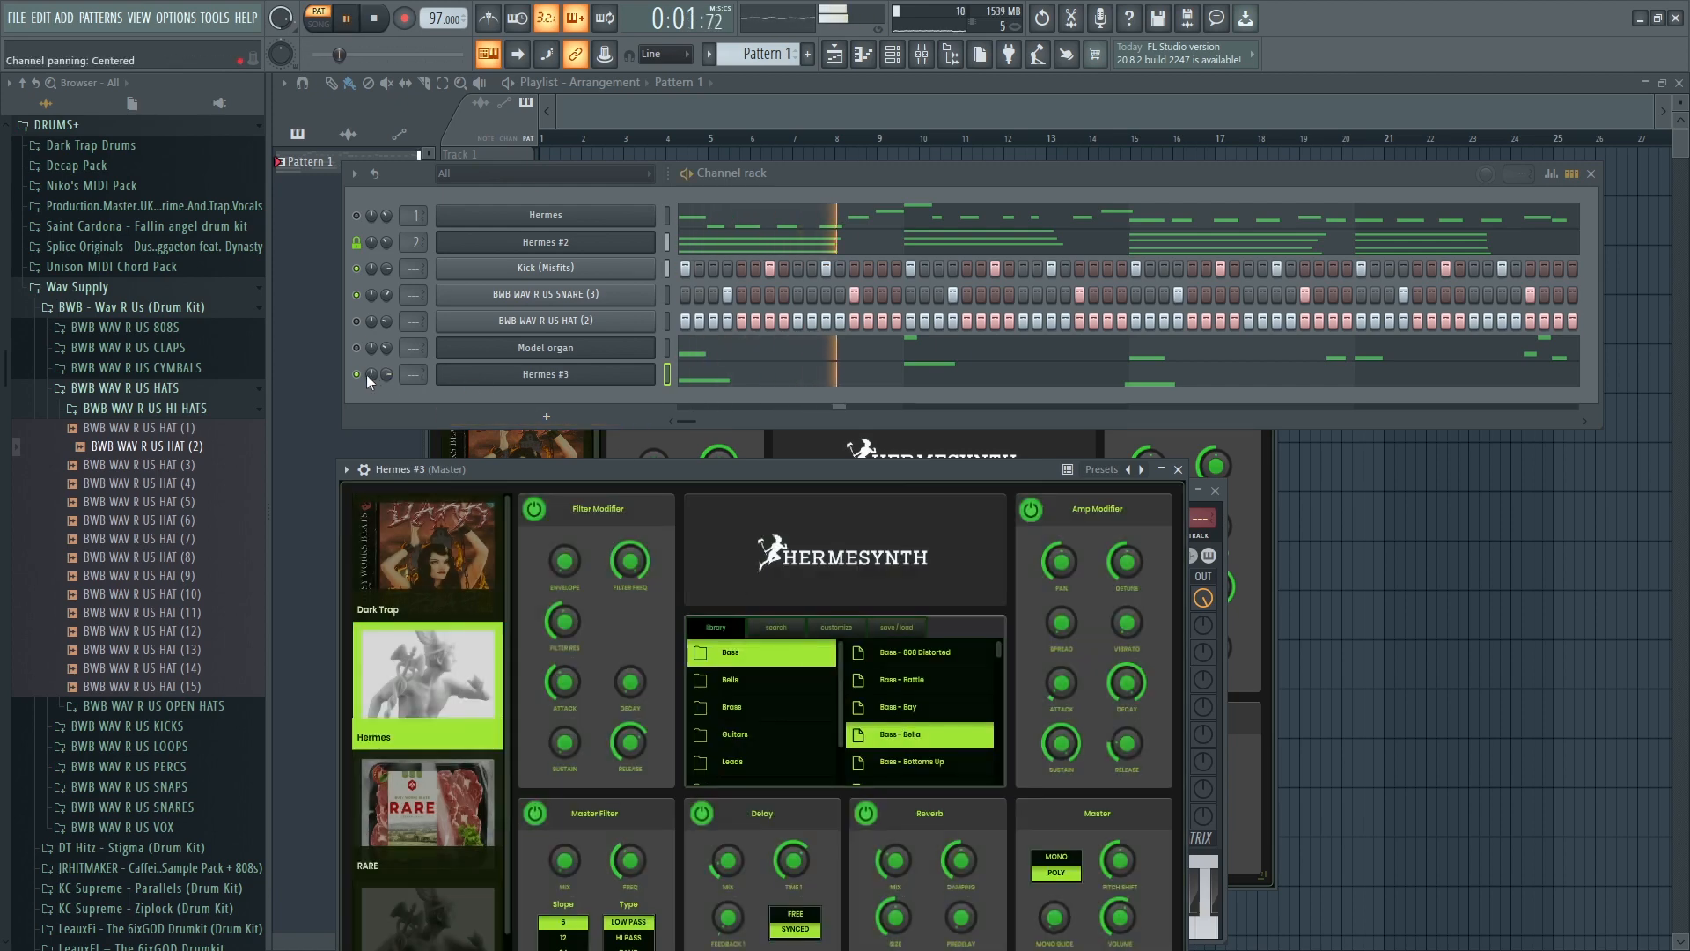
left_click(358, 295)
left_click(358, 270)
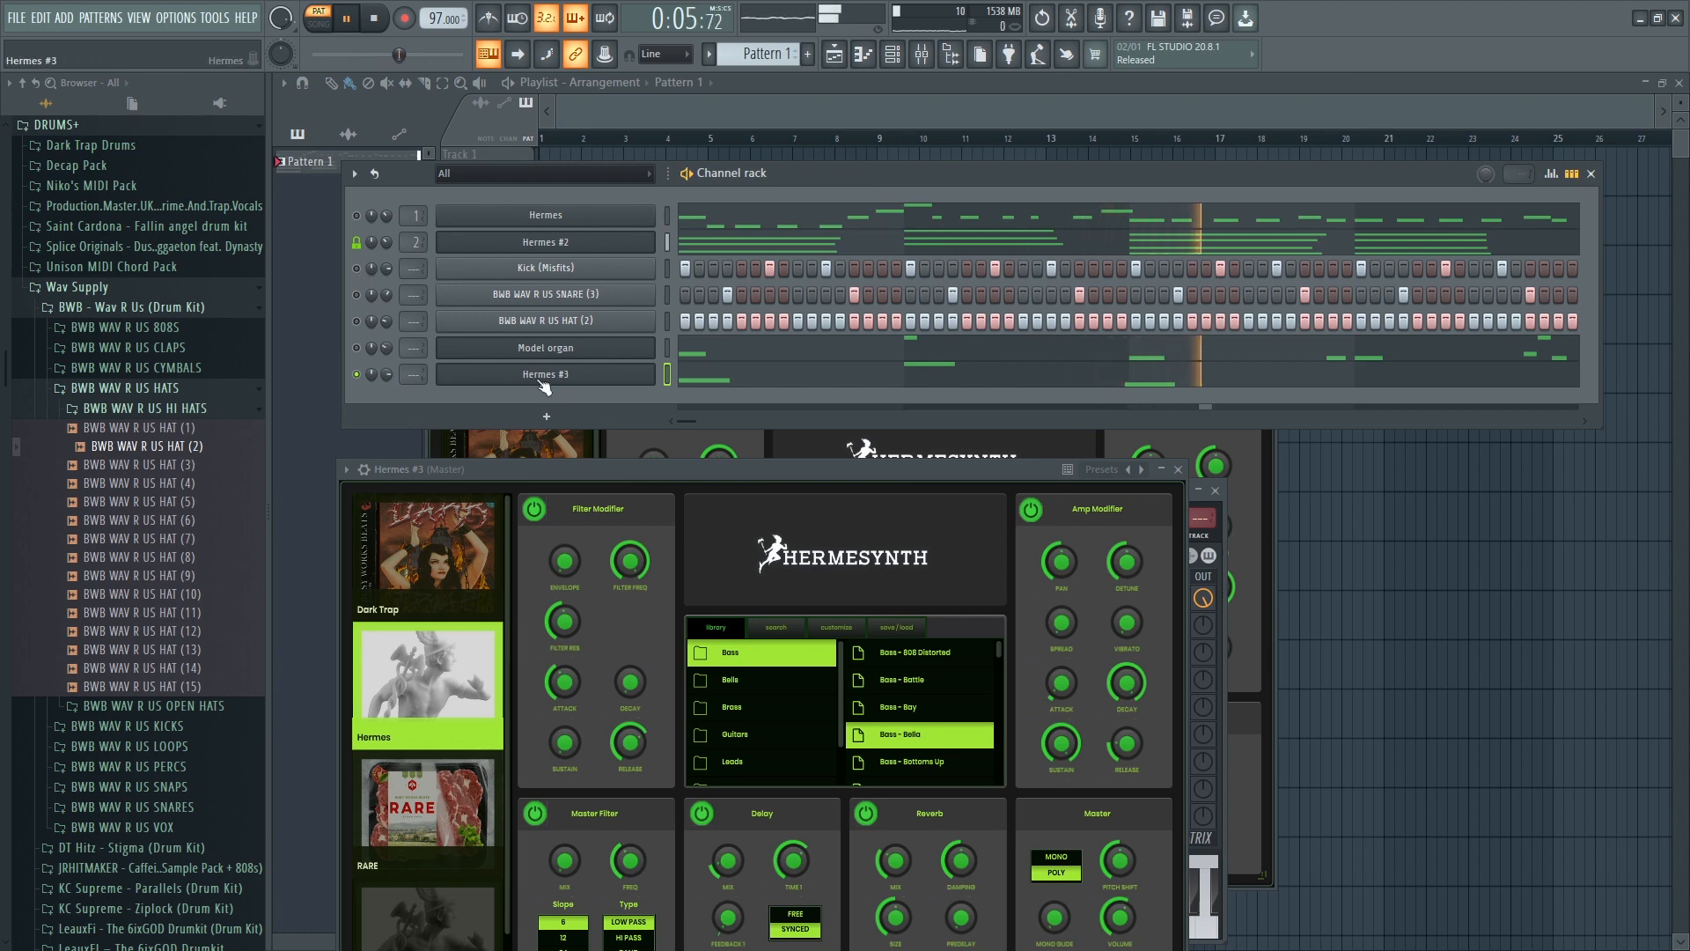
- Try all Hermes #3 bass notes in other octaves, up to two octaves higher, and move them back to their original pitch
right_click(655, 370)
left_click(694, 375)
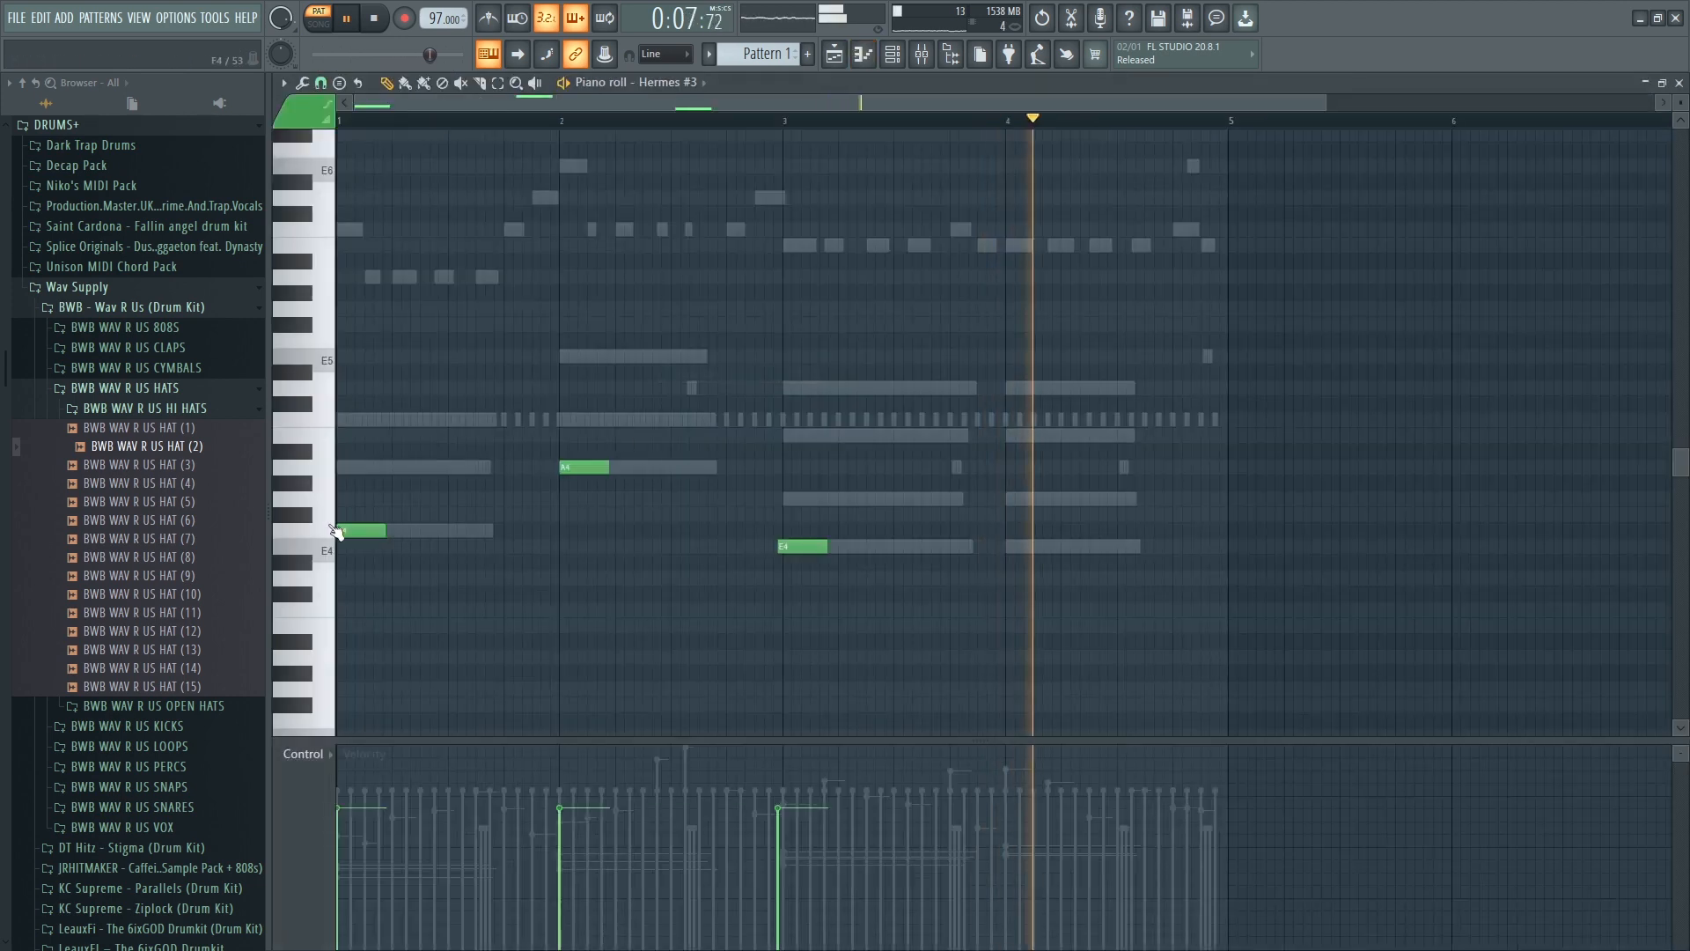
key("space")
key("ctrl+a")
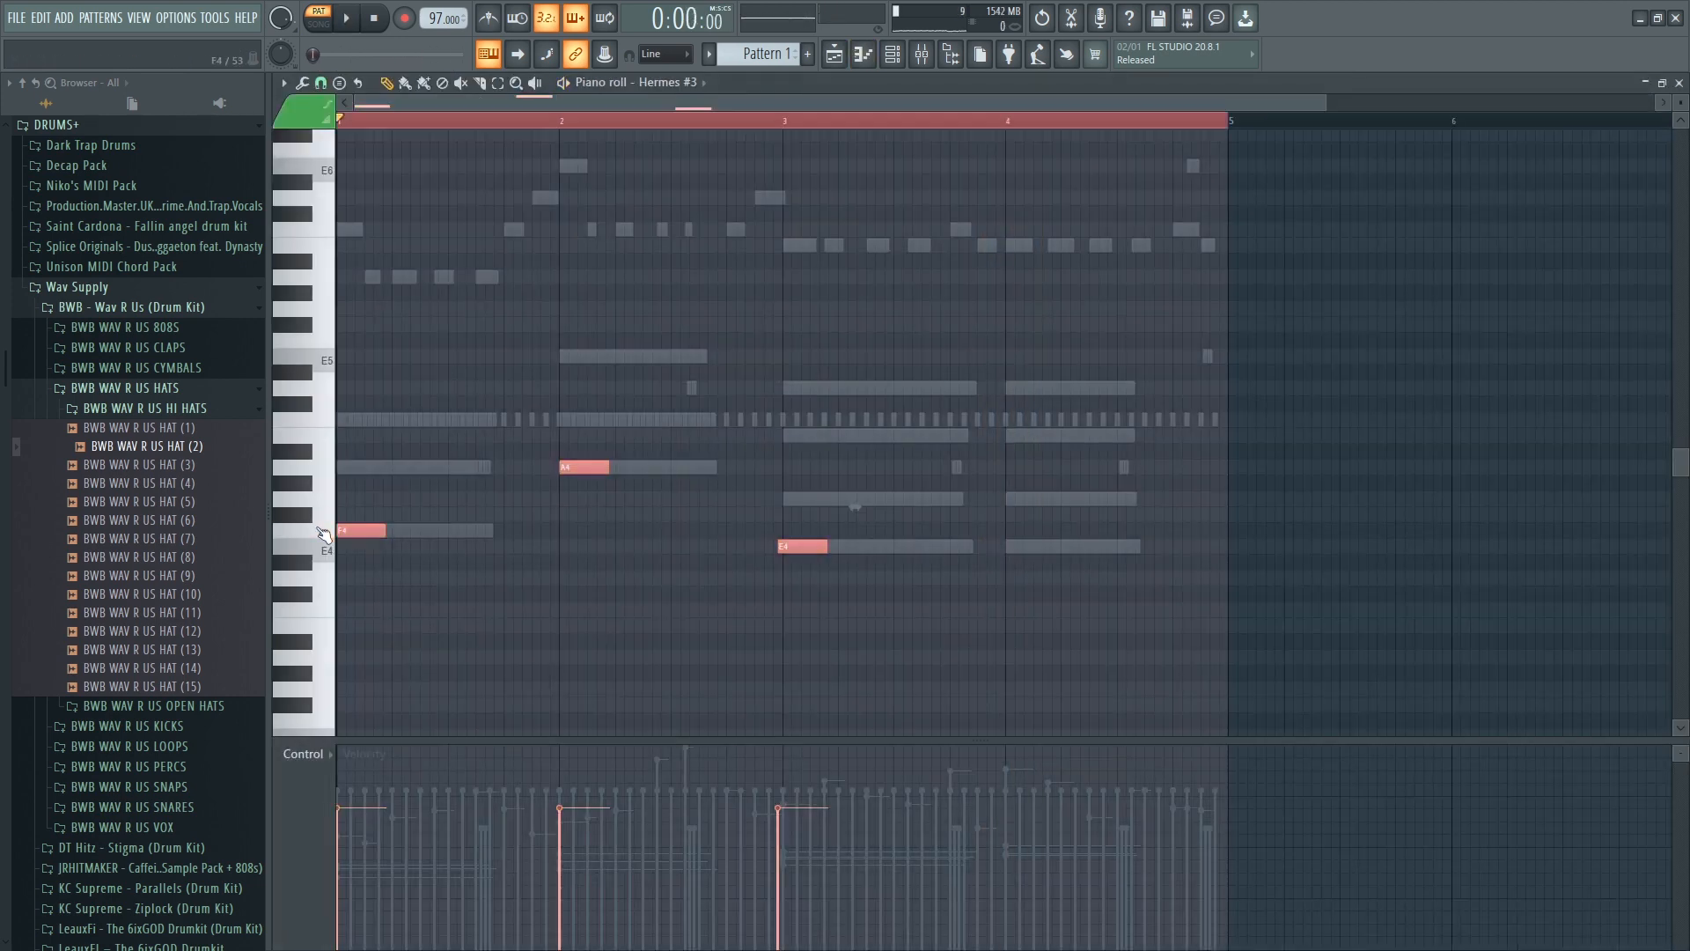
key("ctrl+Down")
key("ctrl+Up")
key("ctrl+Up")
key("ctrl+Up")
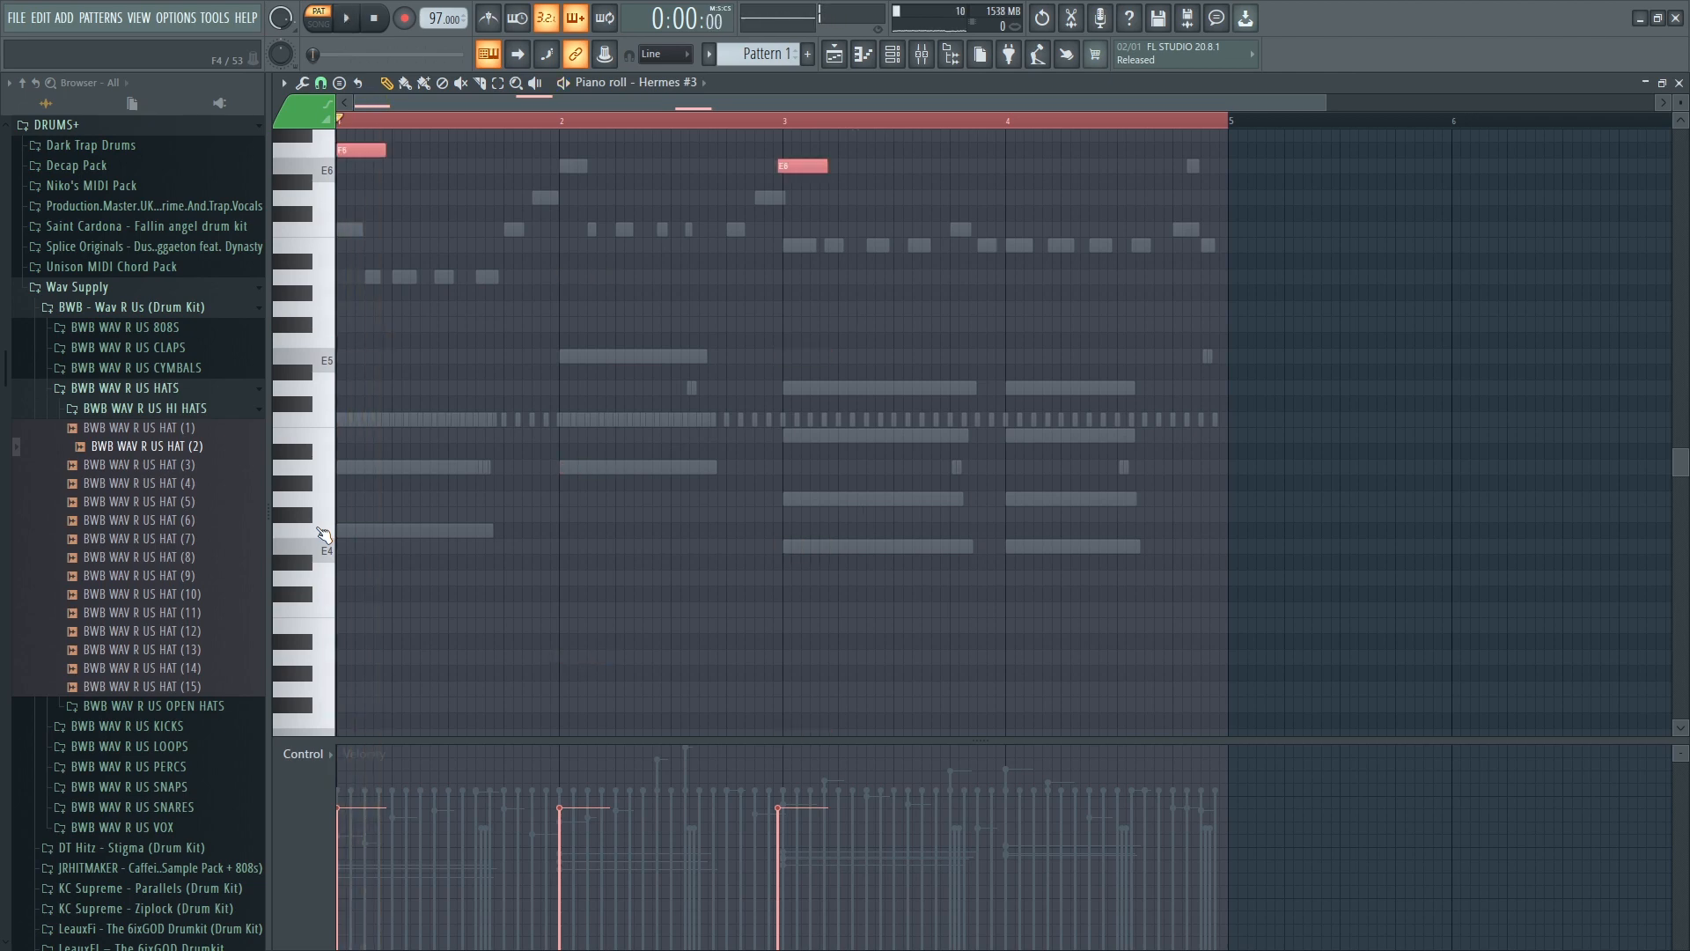
key("space")
key("ctrl+Down")
key("ctrl+Down")
- Listen to the bass notes, delete the E4 note at bar 3, and close the piano roll
key("space")
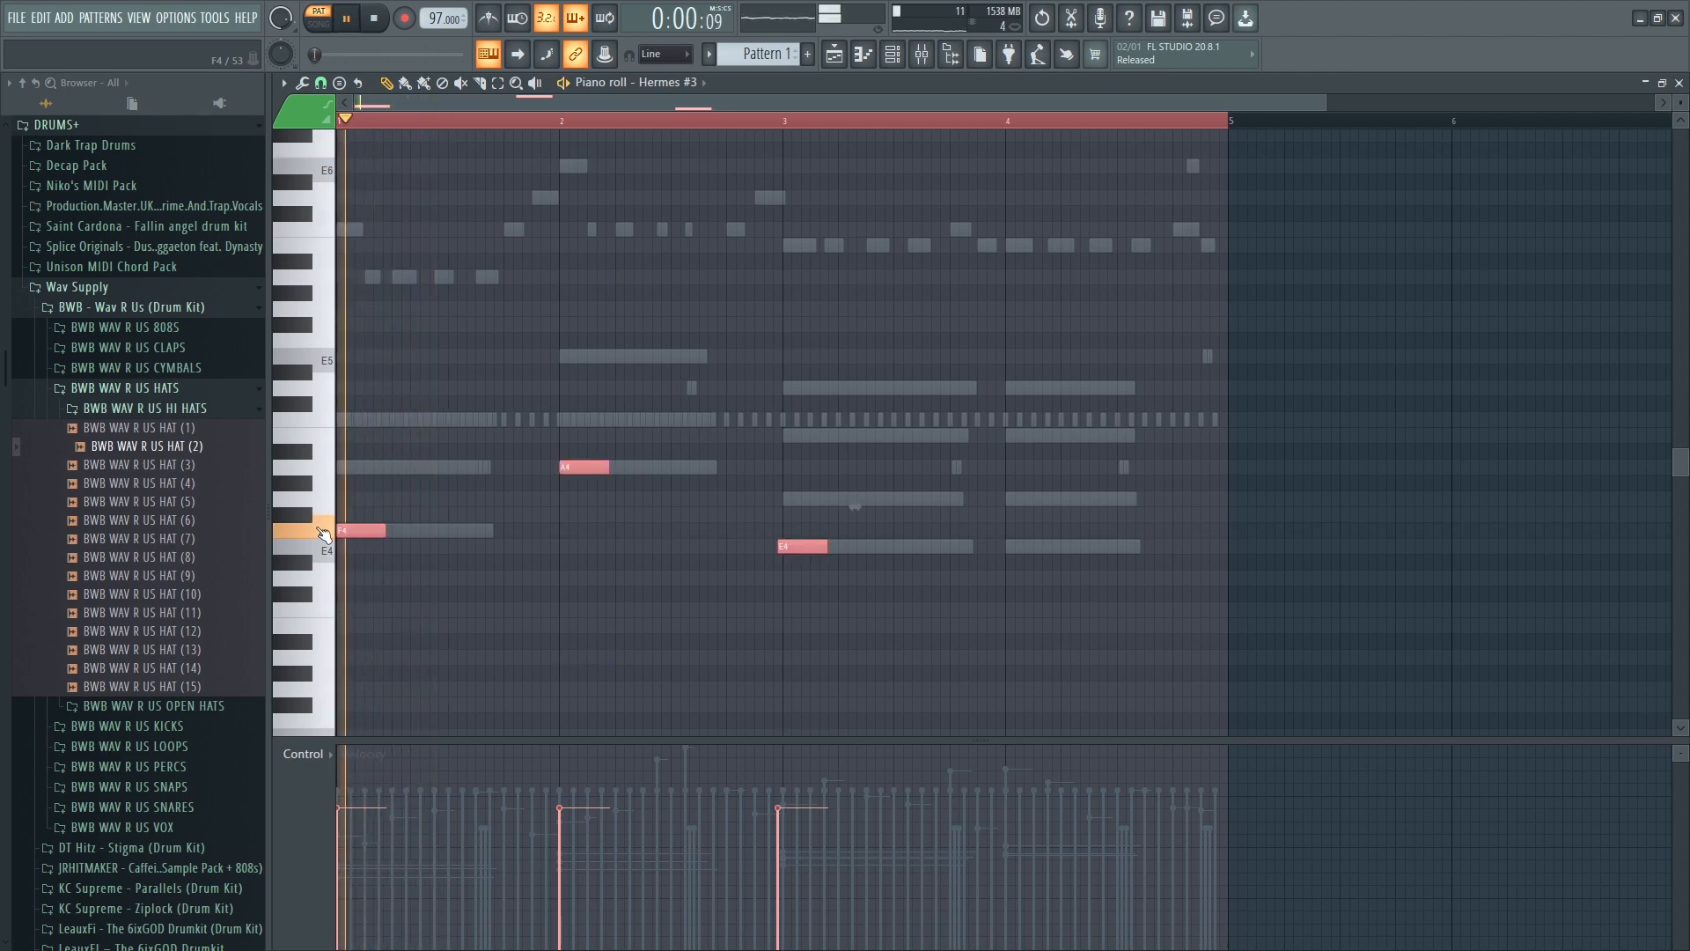
right_click(803, 546)
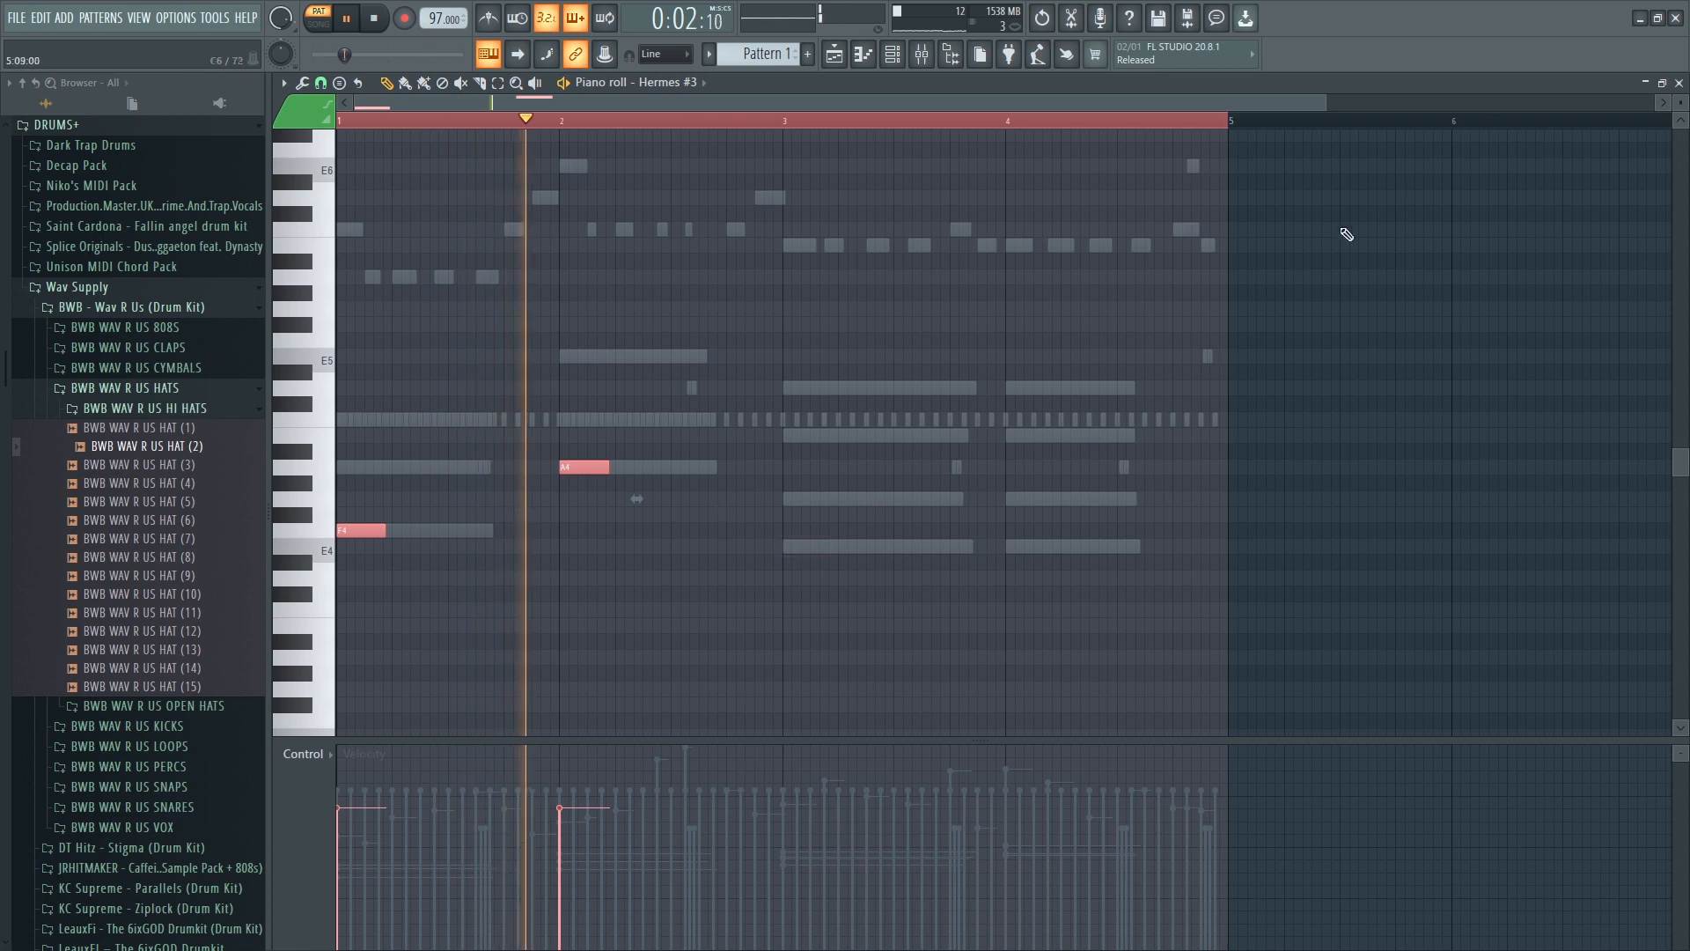
left_click(1679, 83)
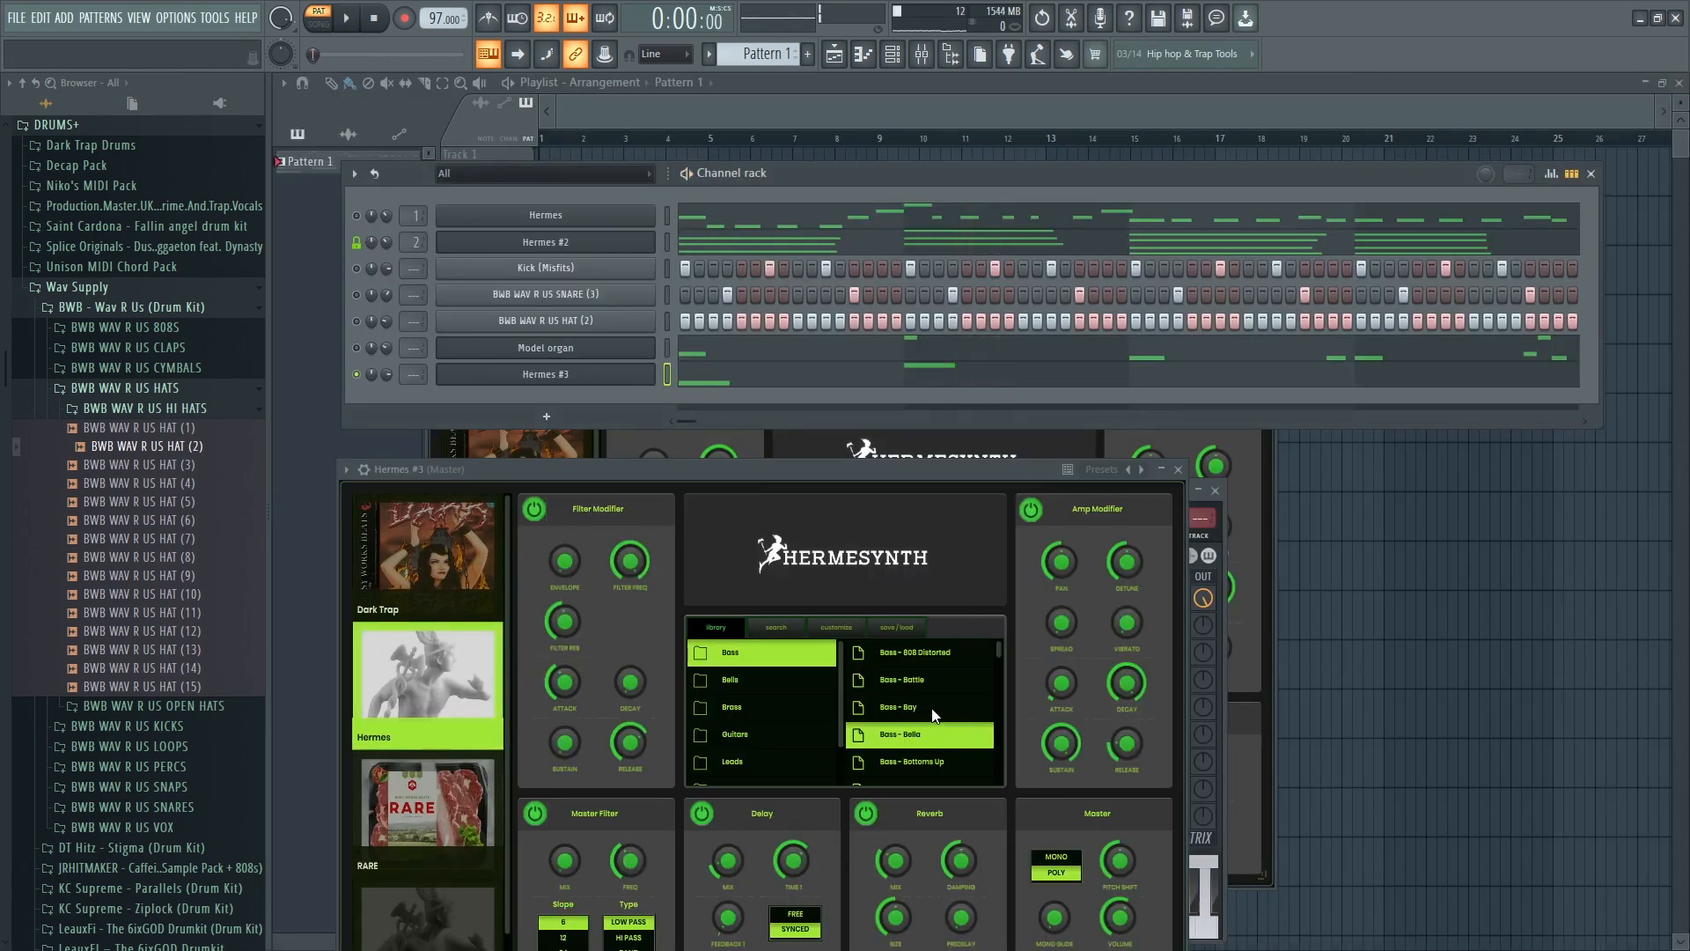
- Try further Hermes #3 bass presets including Bass - House Bass, load Bass - Industry, and listen to it
scroll(935, 715, "down", 3)
left_click(919, 685)
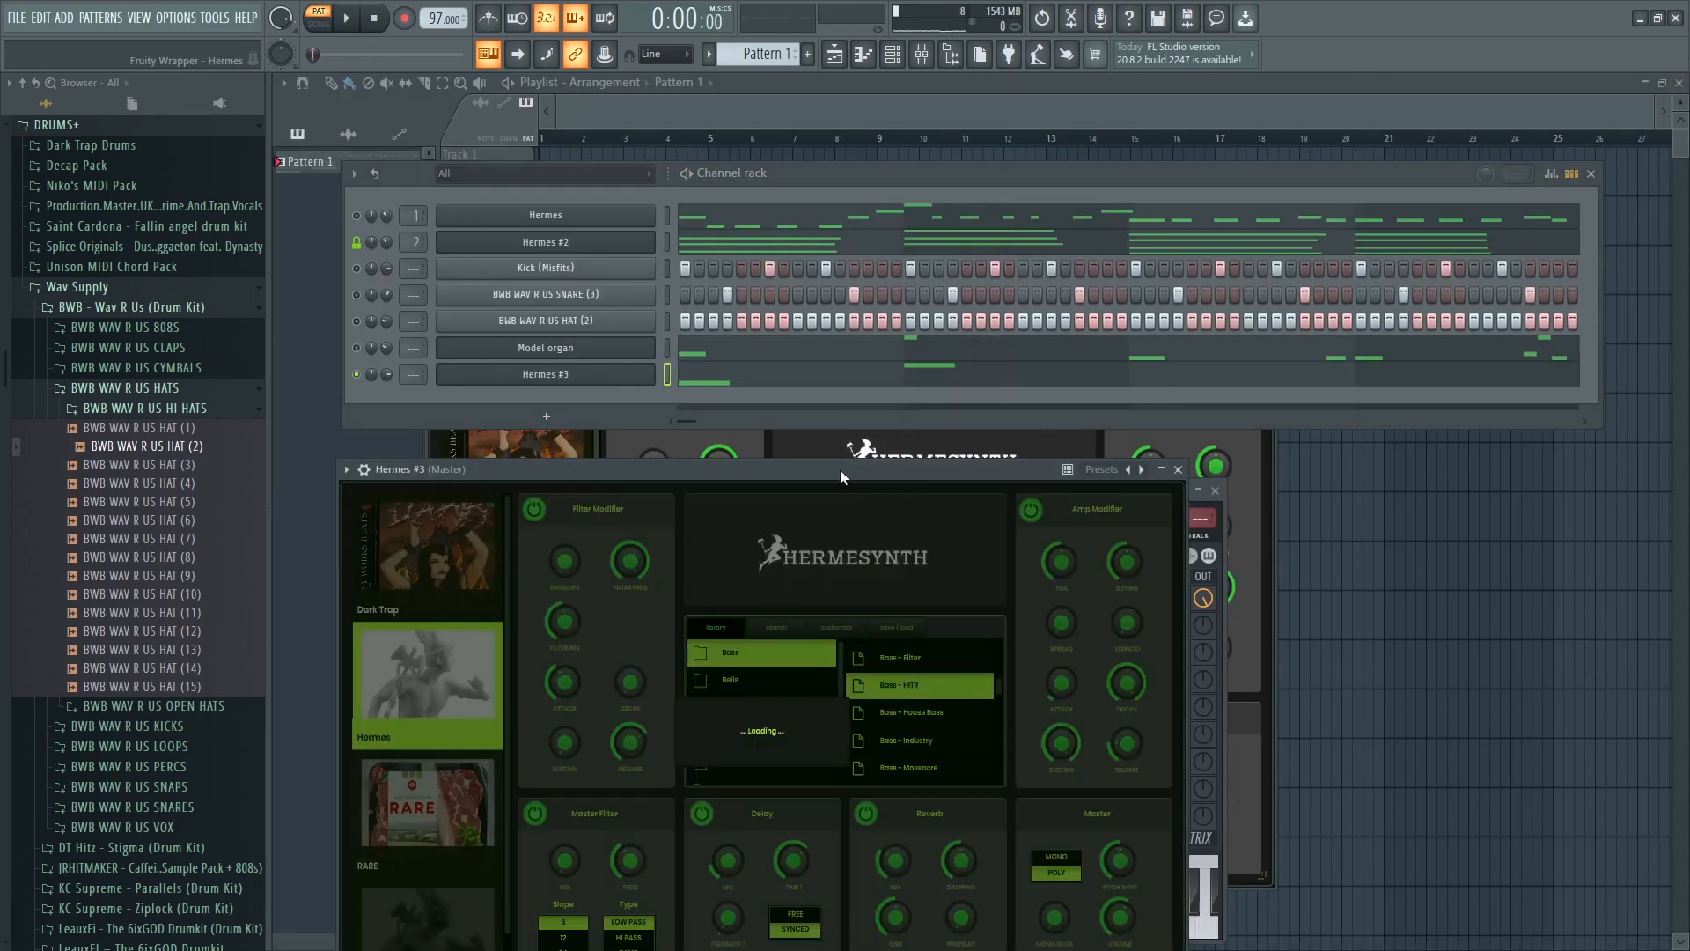
left_click_drag(834, 473, 1000, 213)
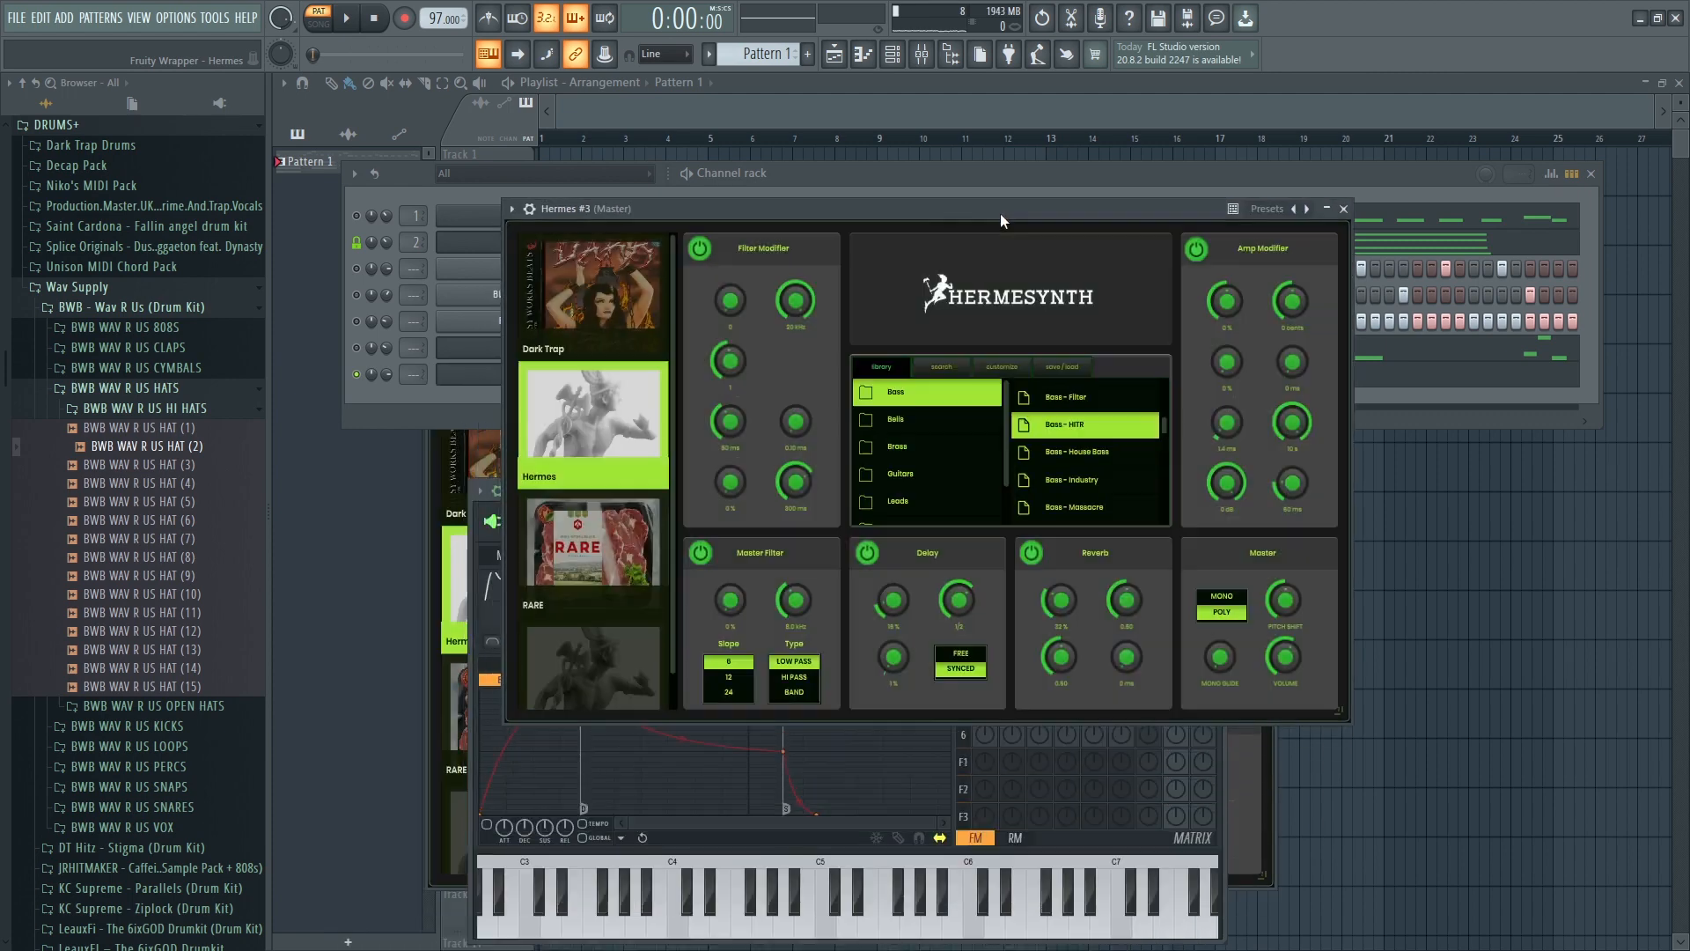
left_click(1087, 452)
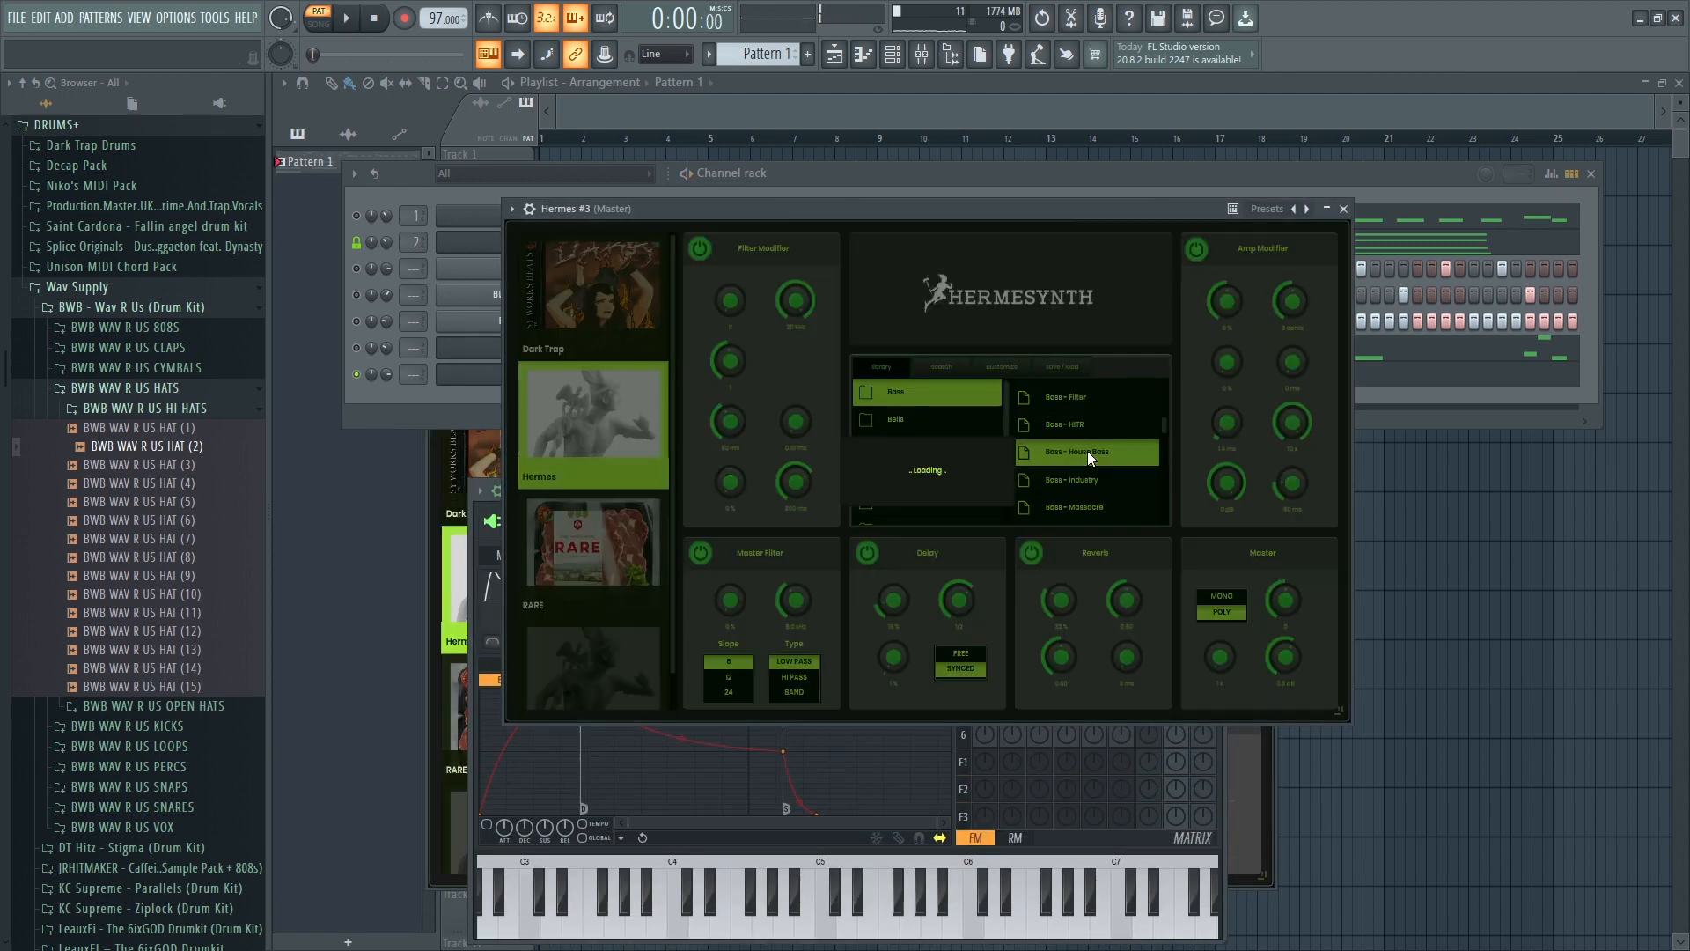
left_click(1095, 479)
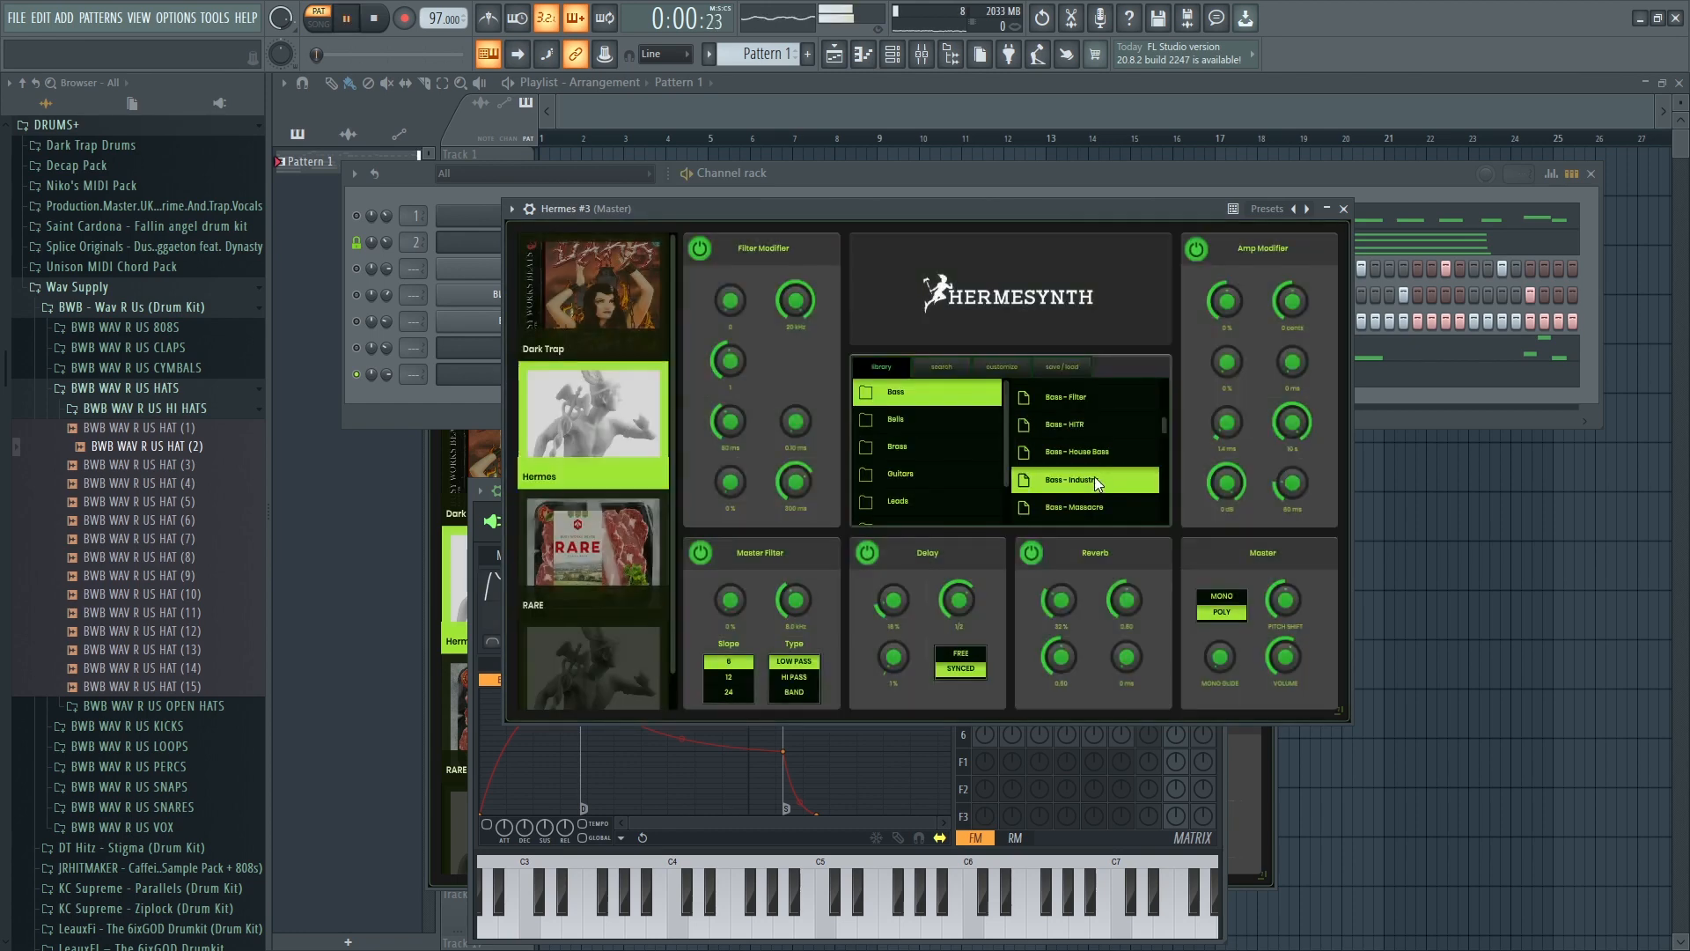
key("space")
- Open the Hermes #3 bass notes in the piano roll and lower the note at the start of bar 3 one octave to E3
right_click(452, 370)
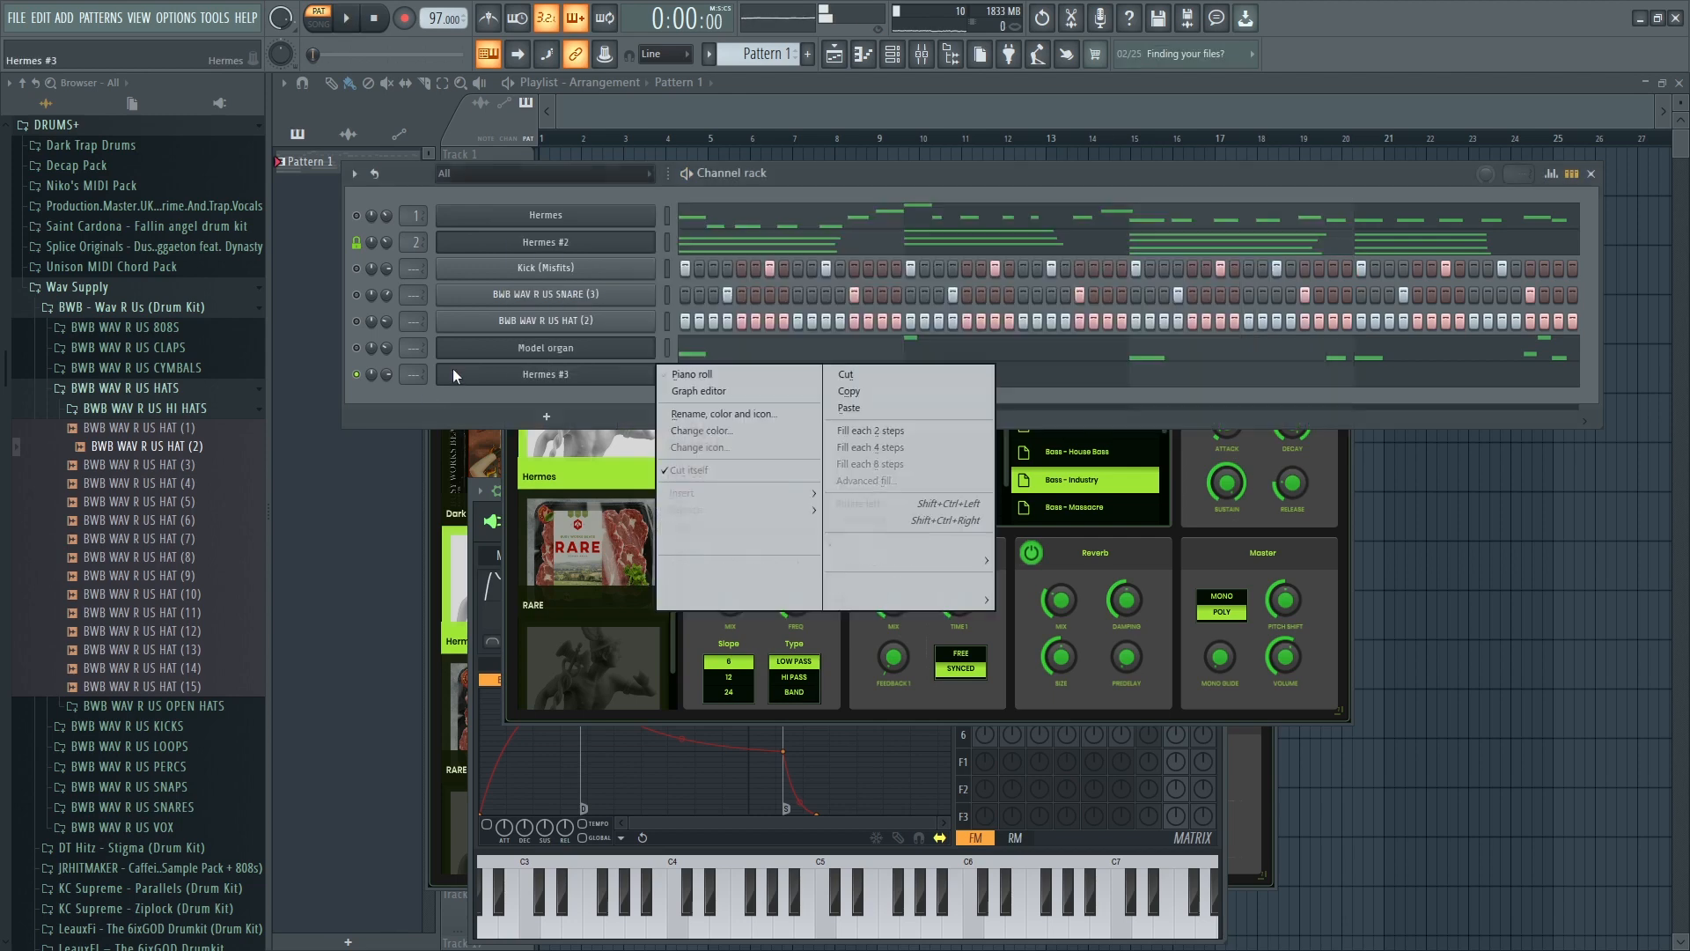
left_click(690, 376)
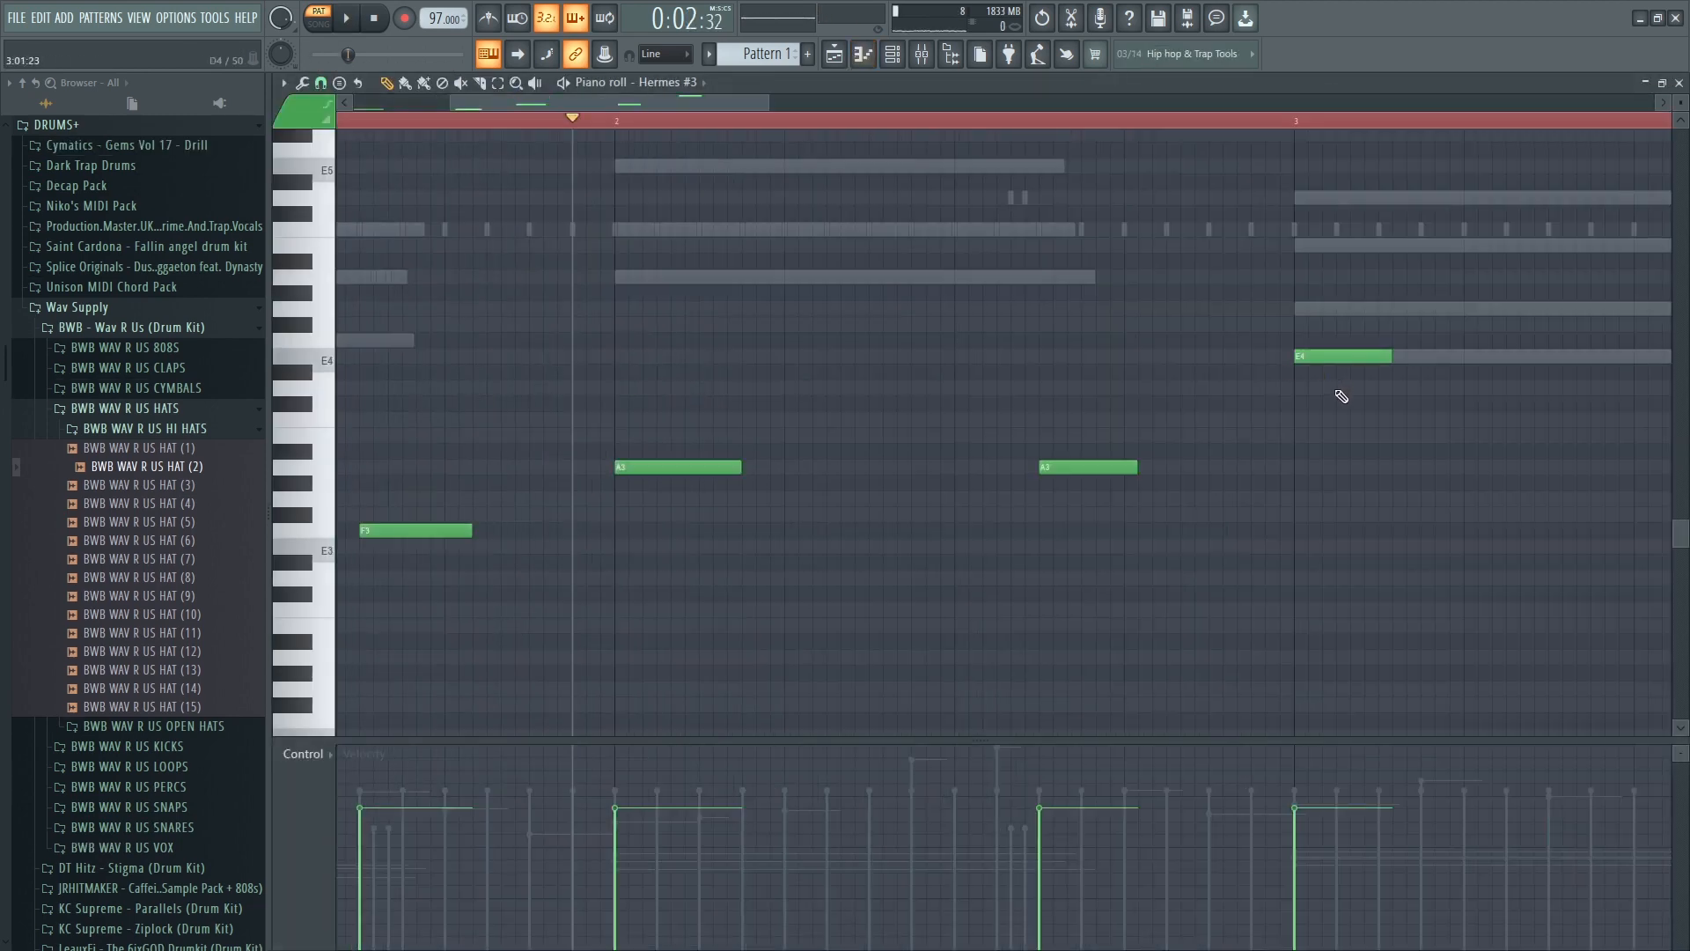
key("shift+Down")
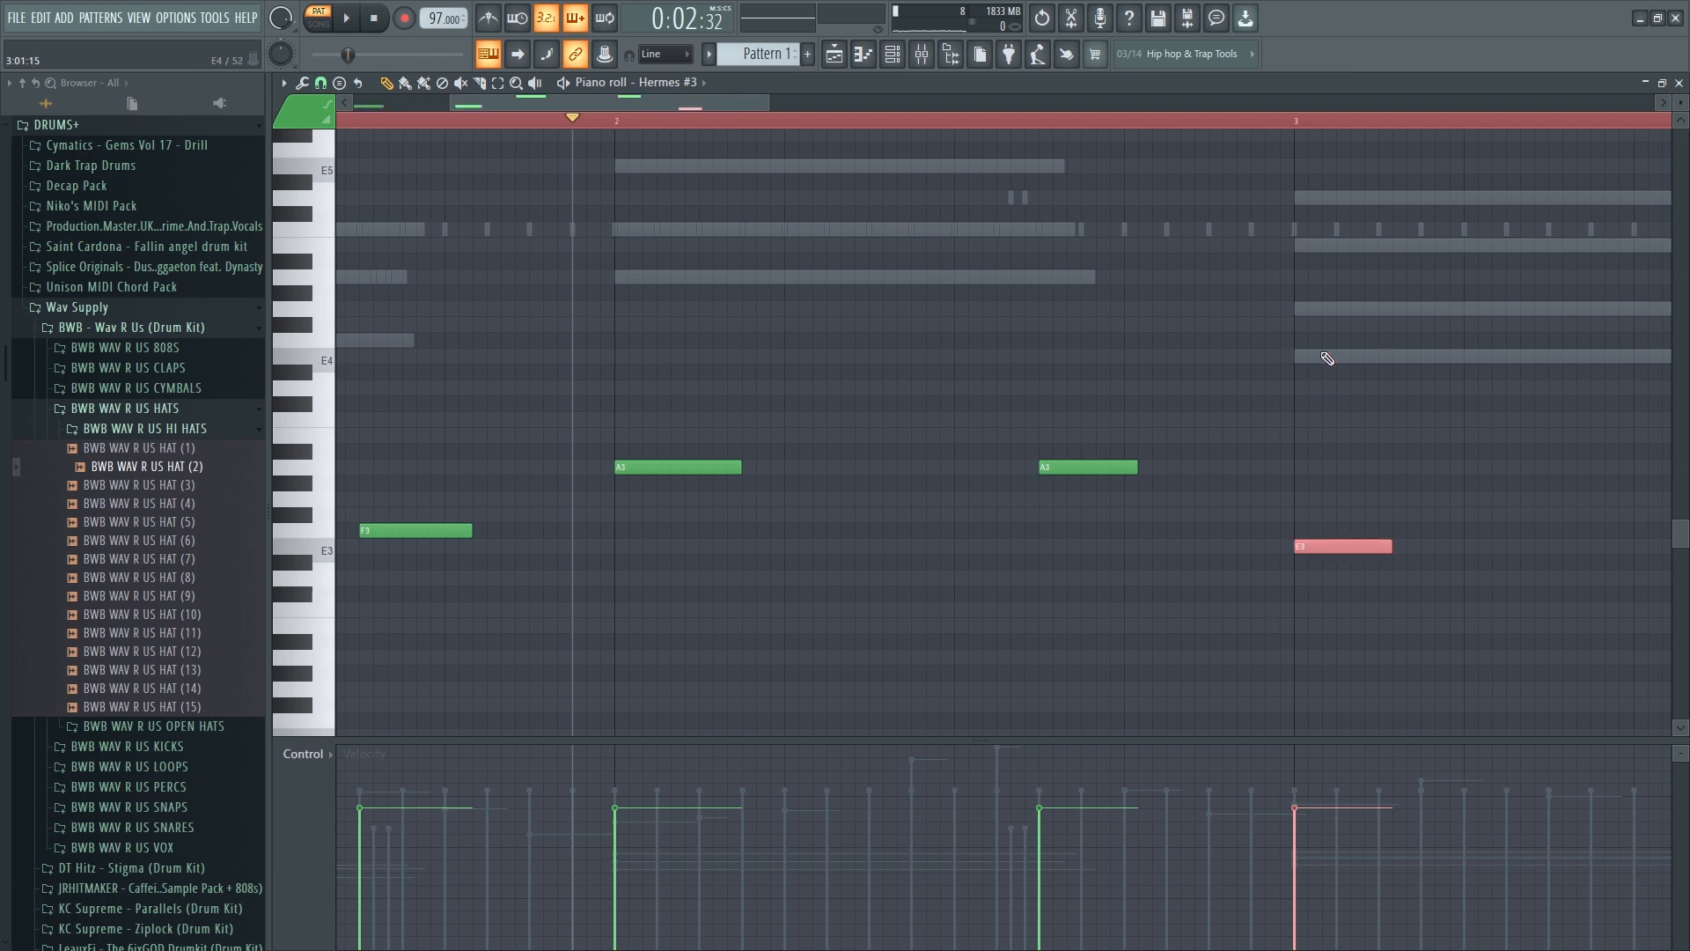
- Set the piano roll snap to 1/4 step for the Hermes #3 bass
left_click_drag(740, 104, 866, 109)
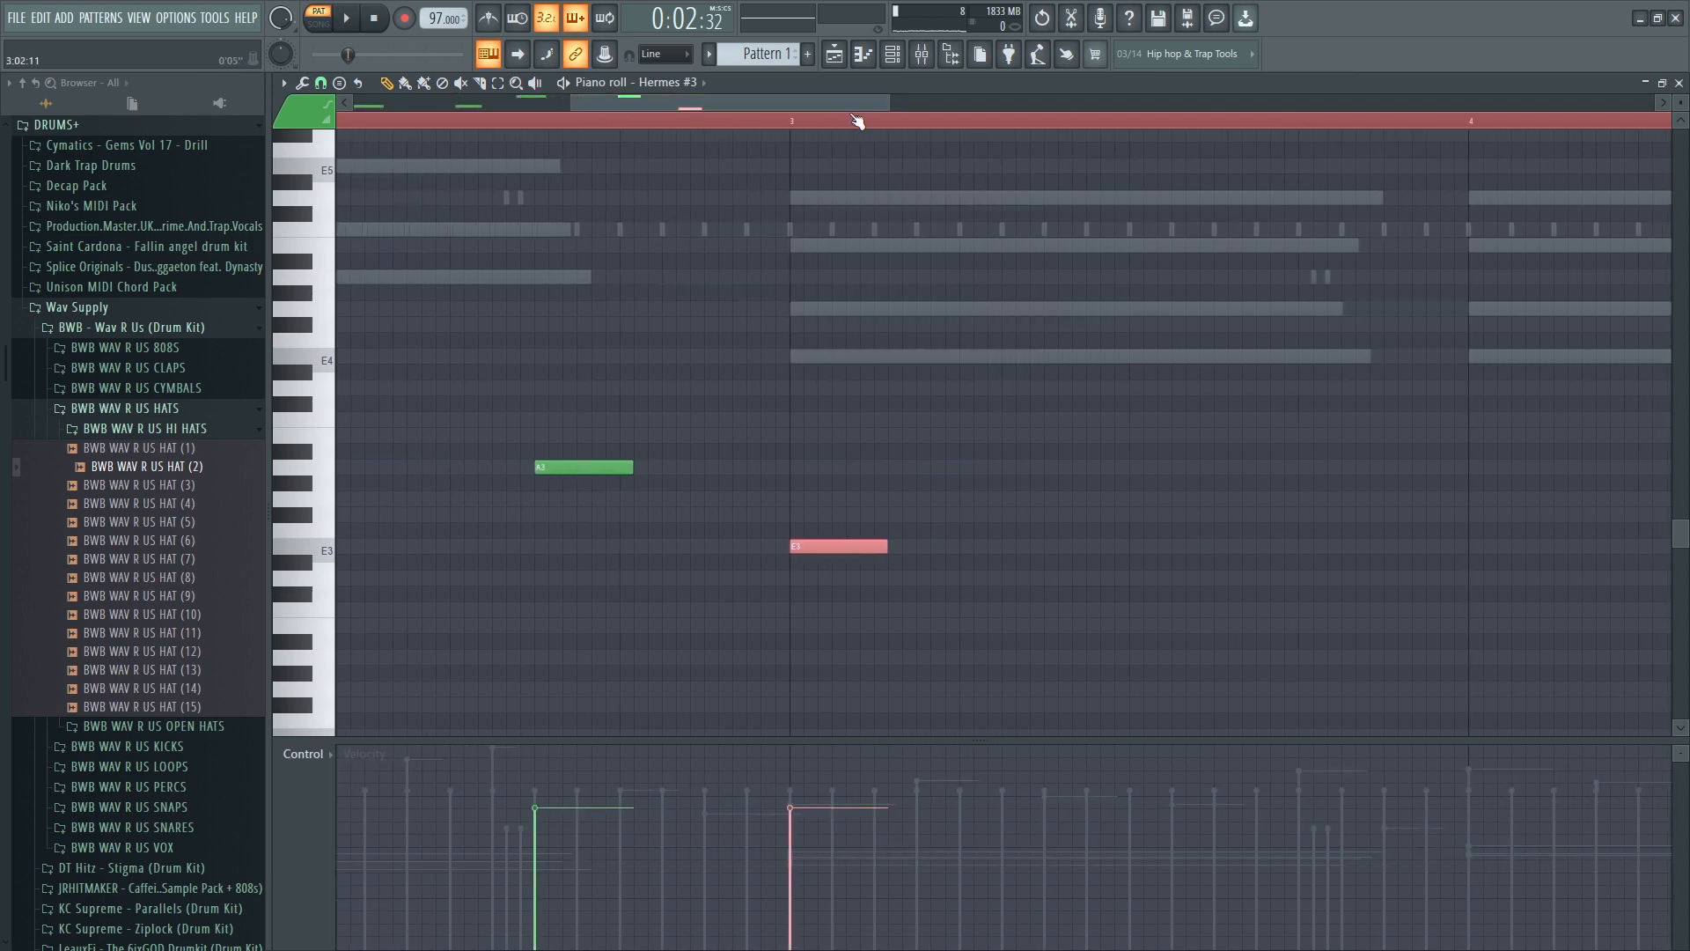
left_click(328, 85)
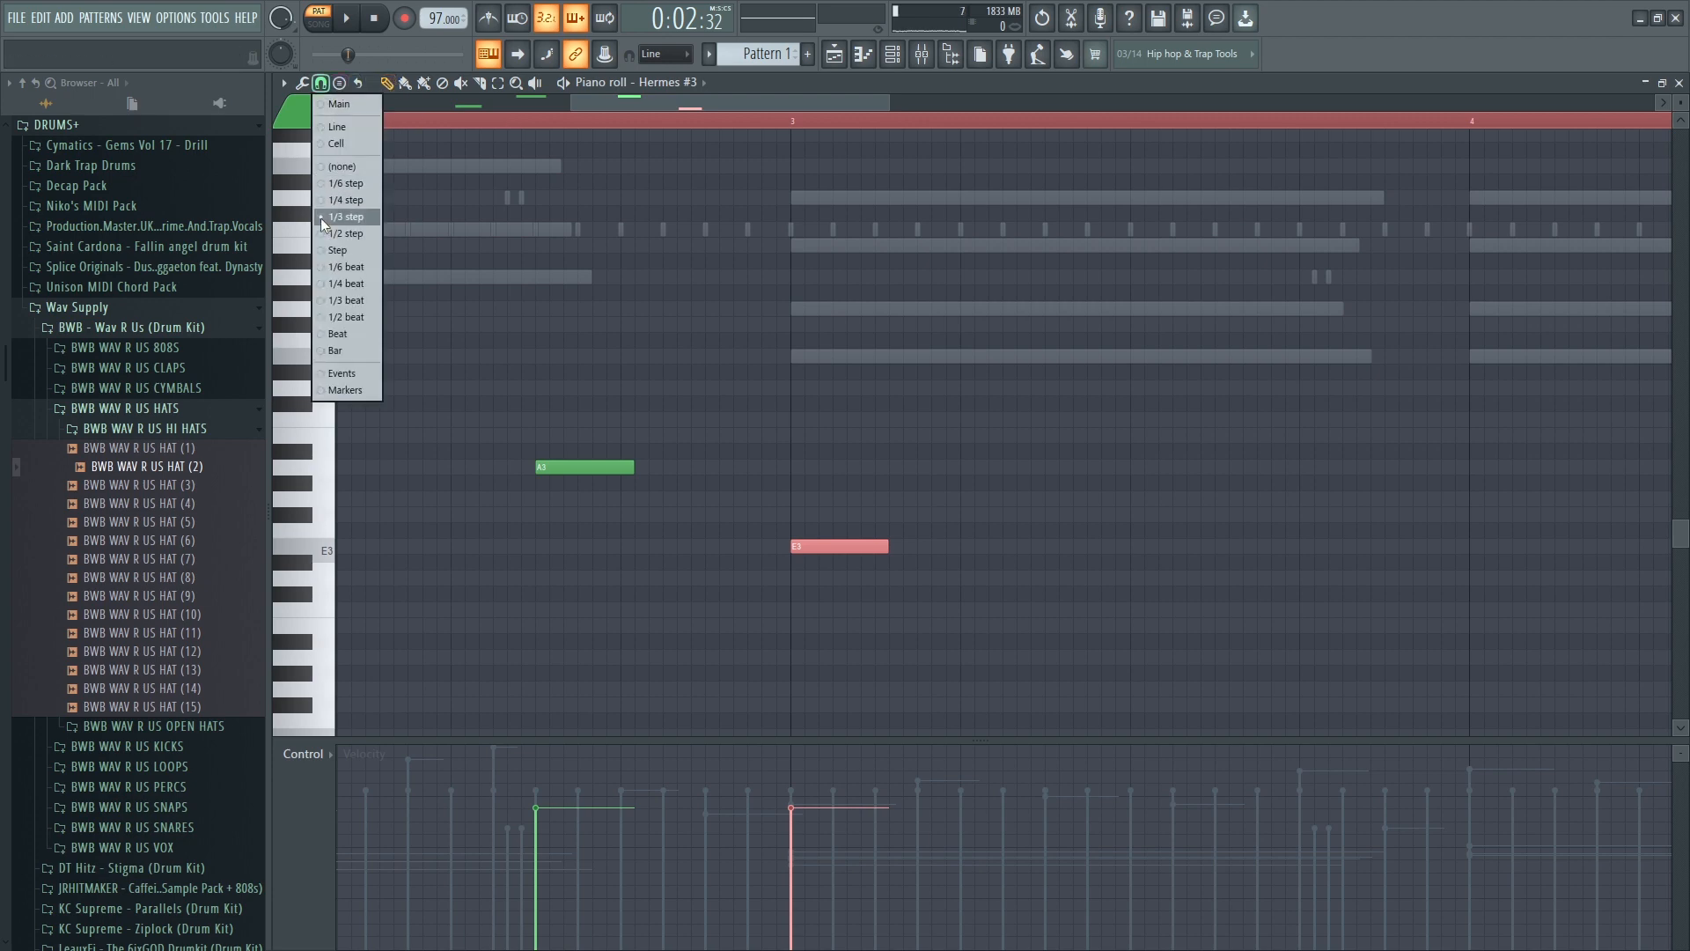
left_click(319, 288)
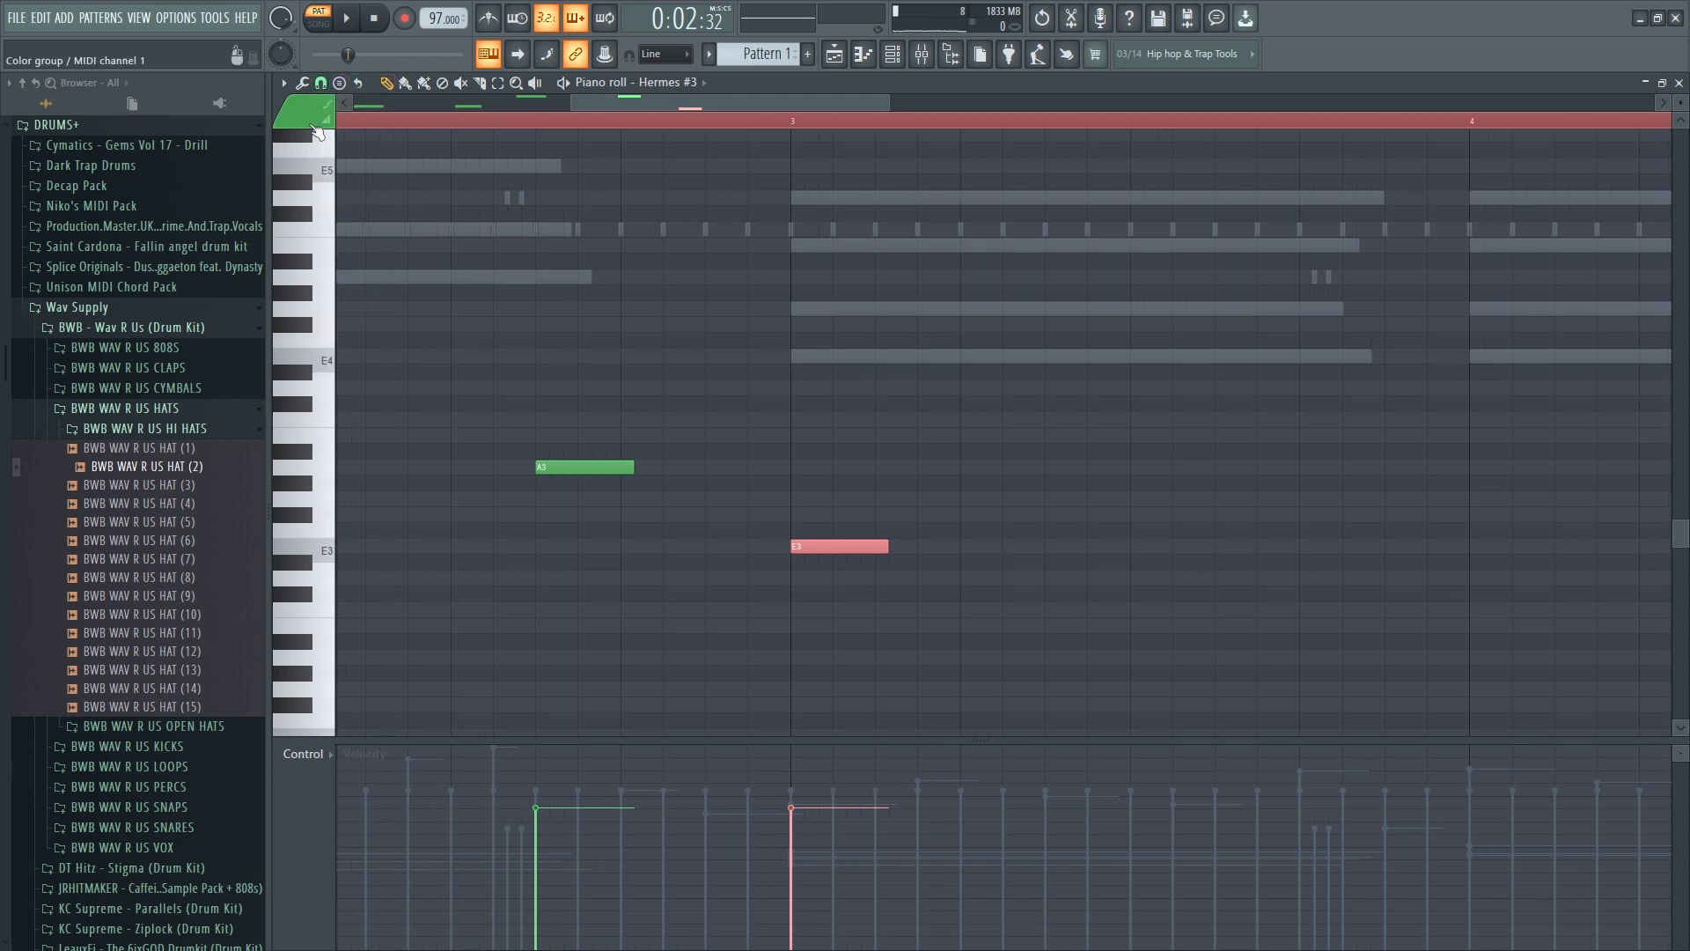
left_click(319, 83)
left_click(320, 199)
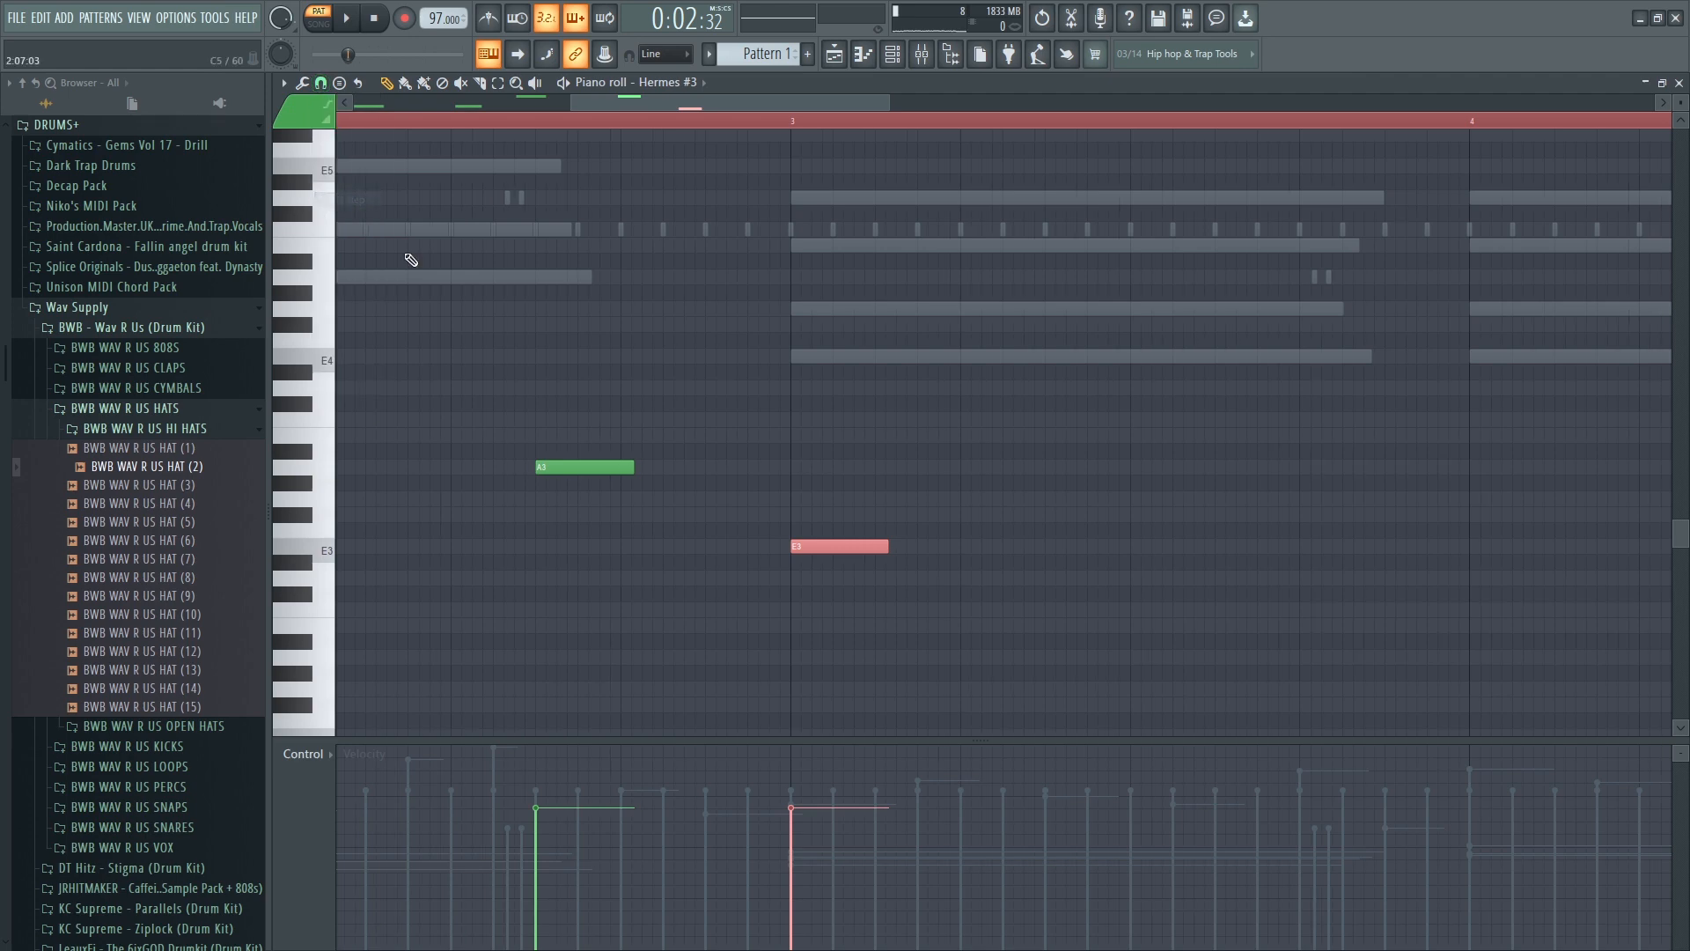
- Place a second E3 bass note in bar 3 at 3:11:00, adjusting its timing while listening to playback
left_click(689, 113)
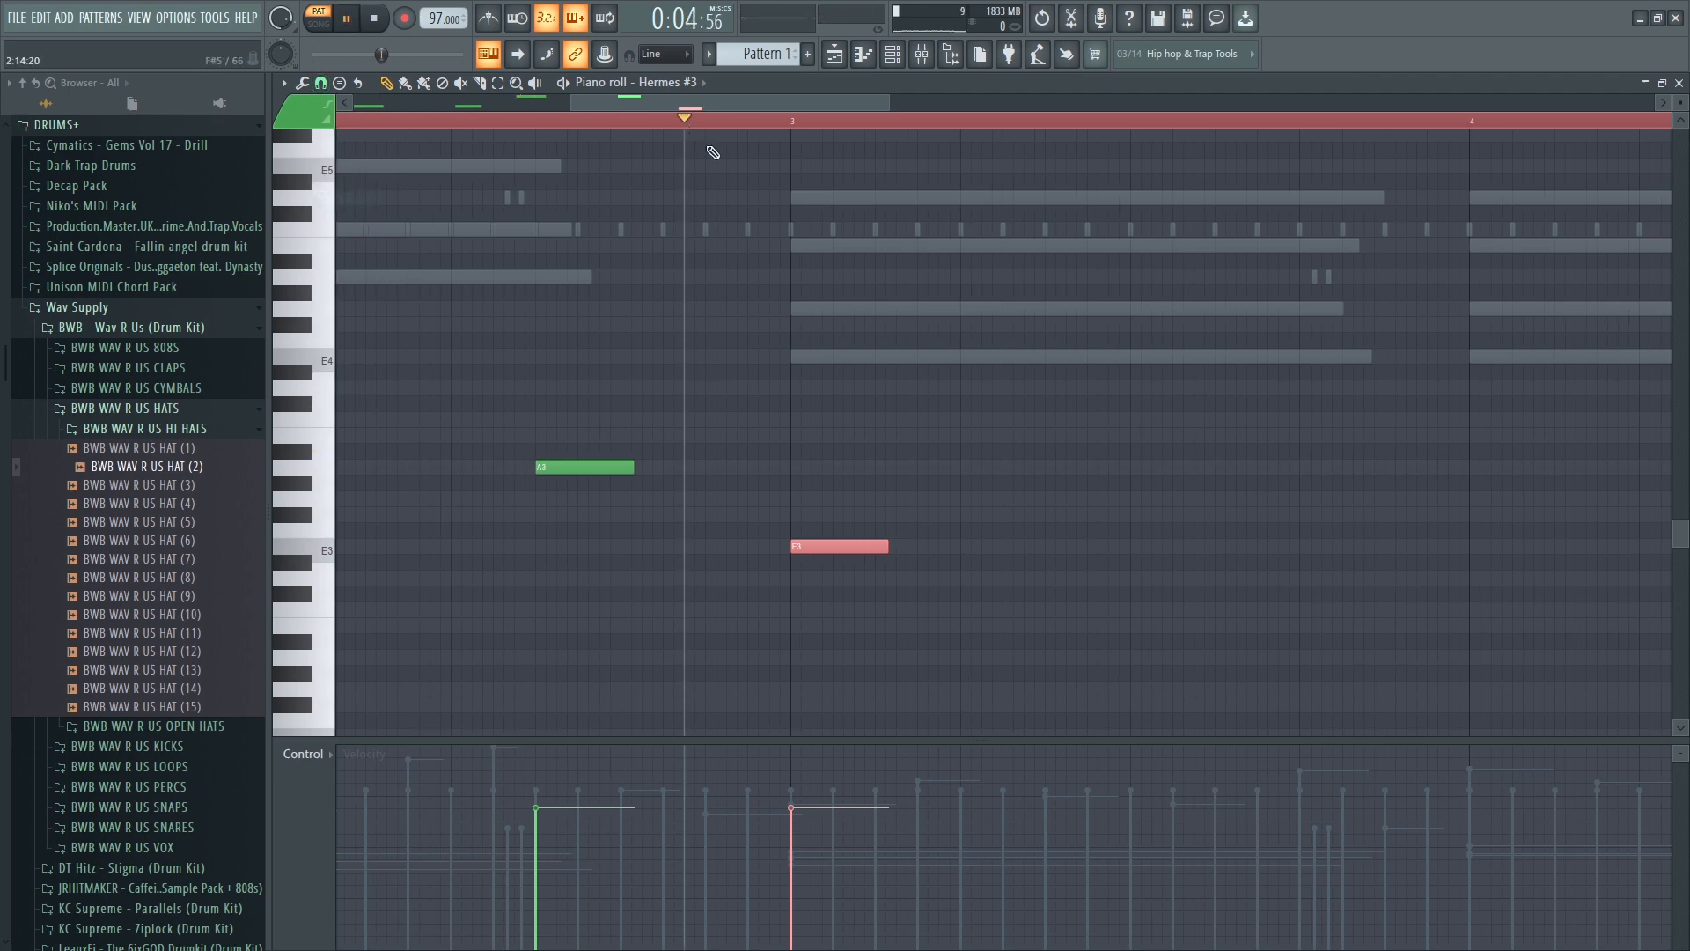
key("space")
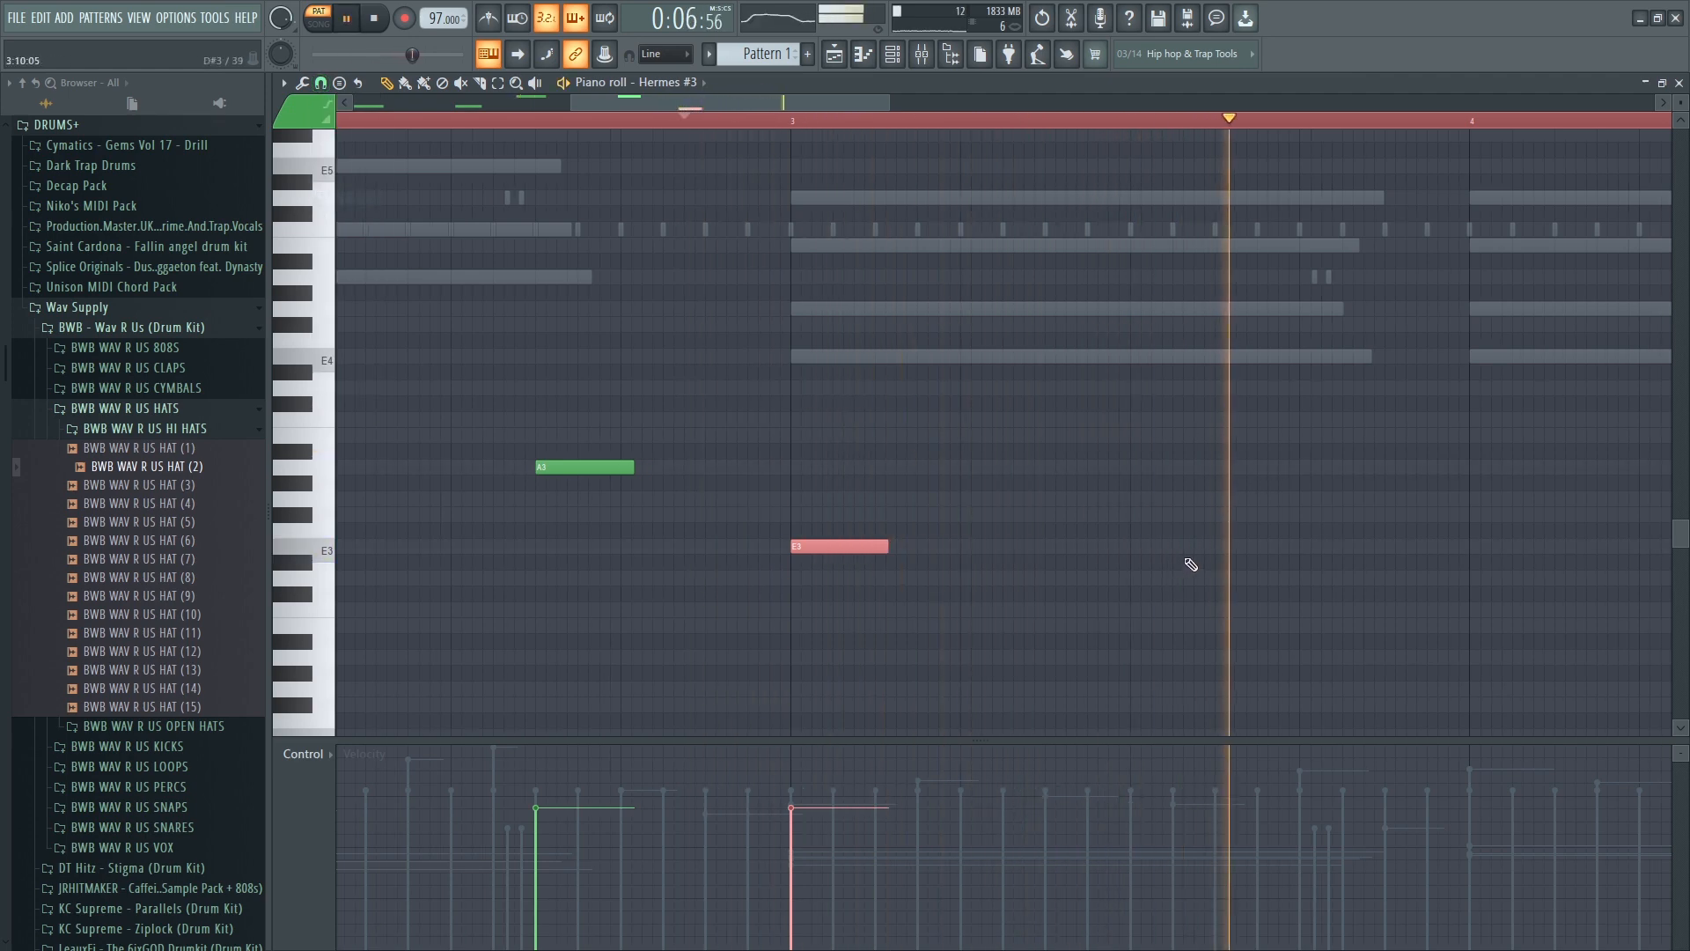
key("space")
left_click(1218, 545)
key("space")
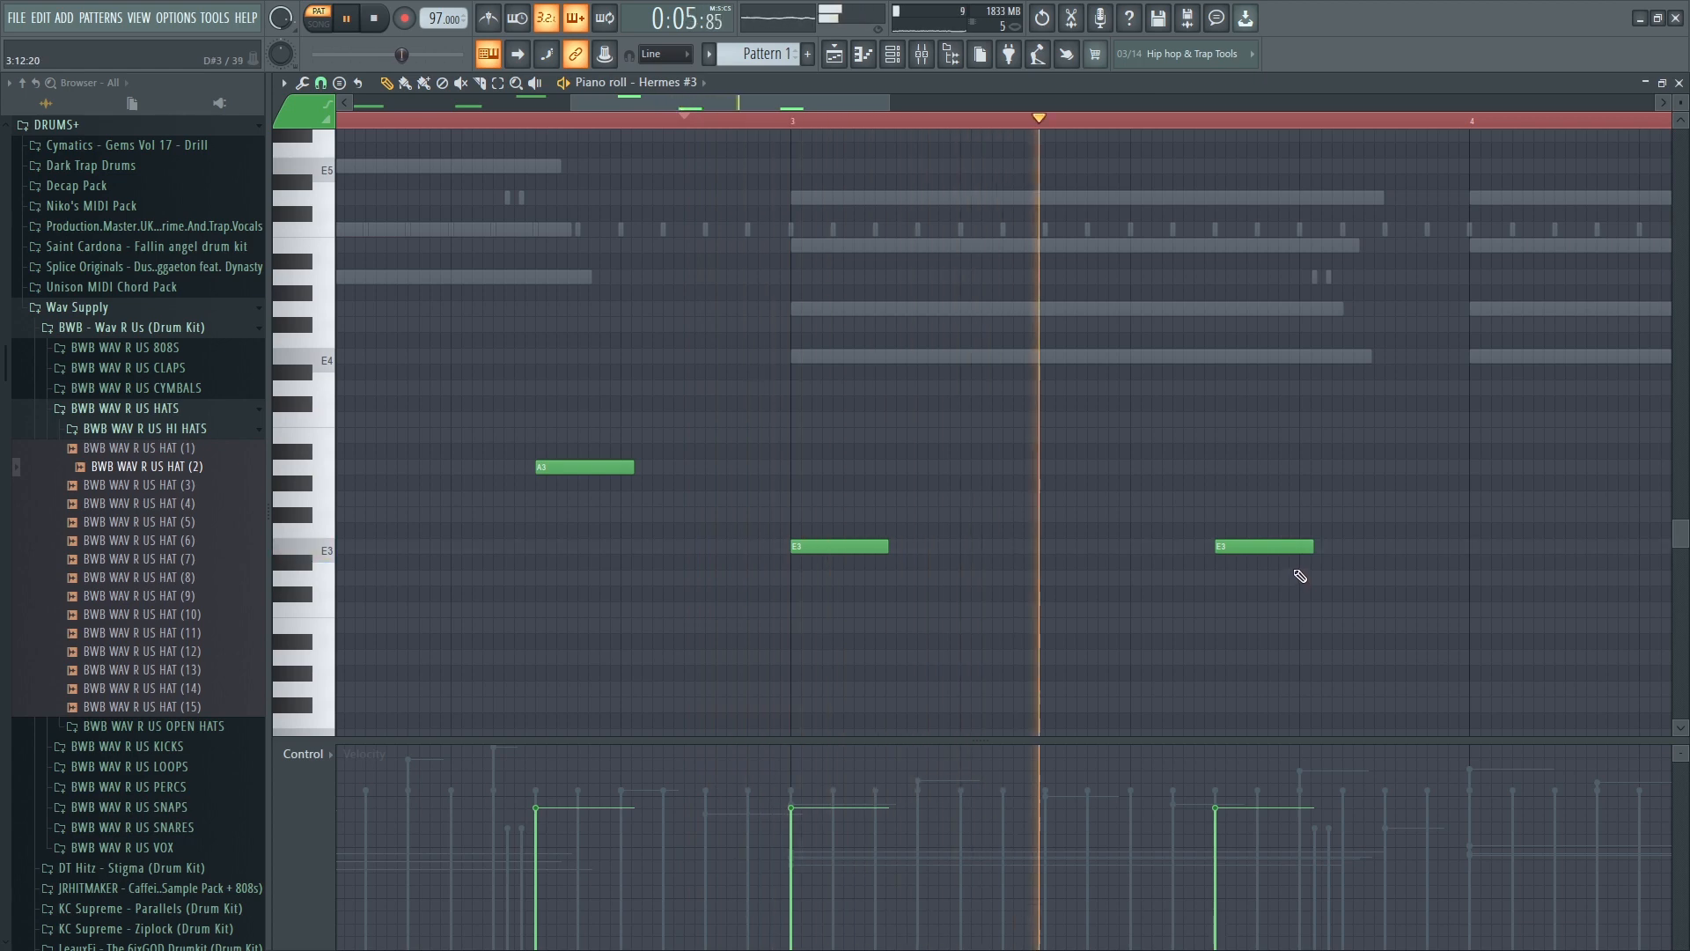
key("space")
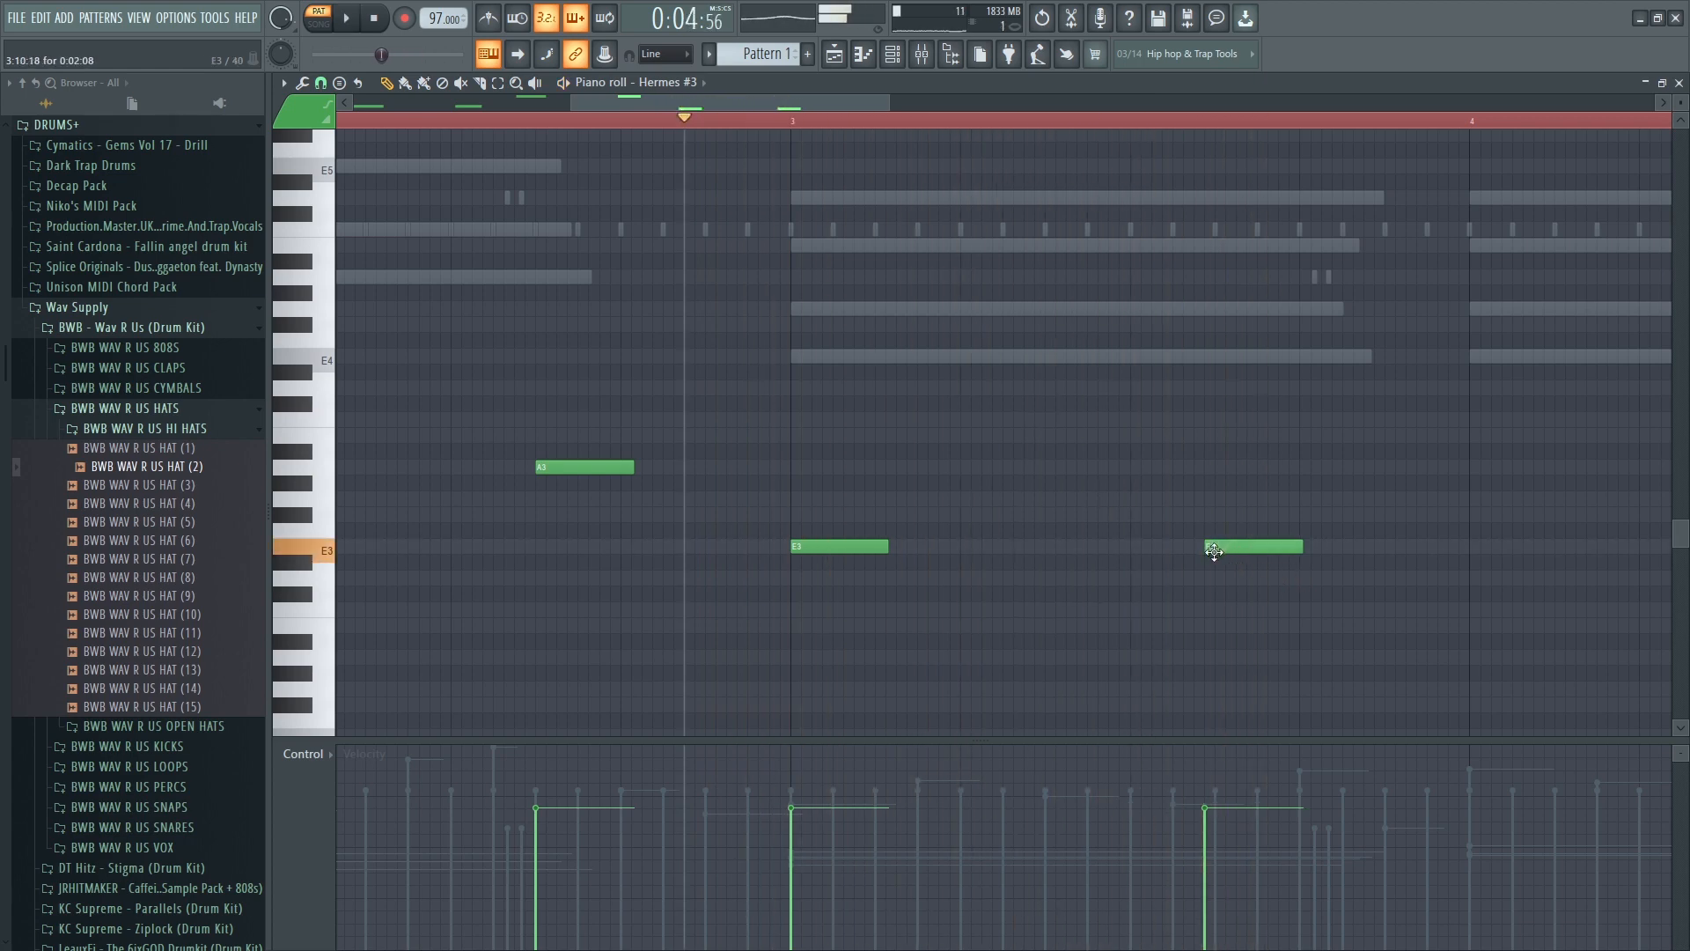
key("space")
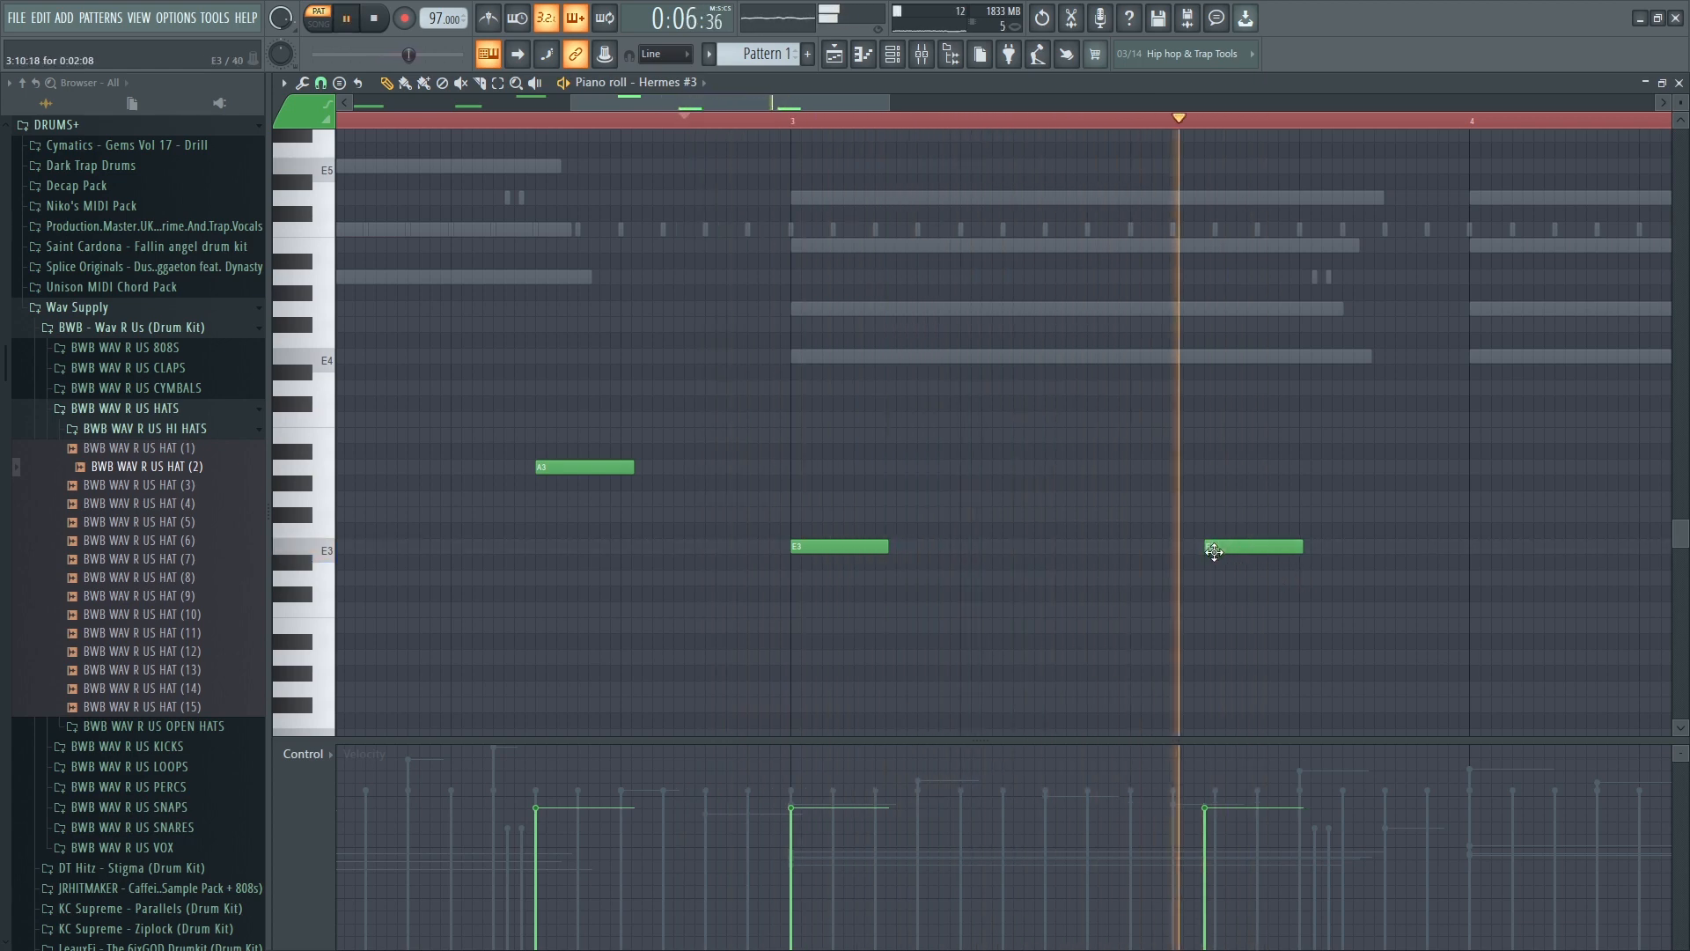
key("space")
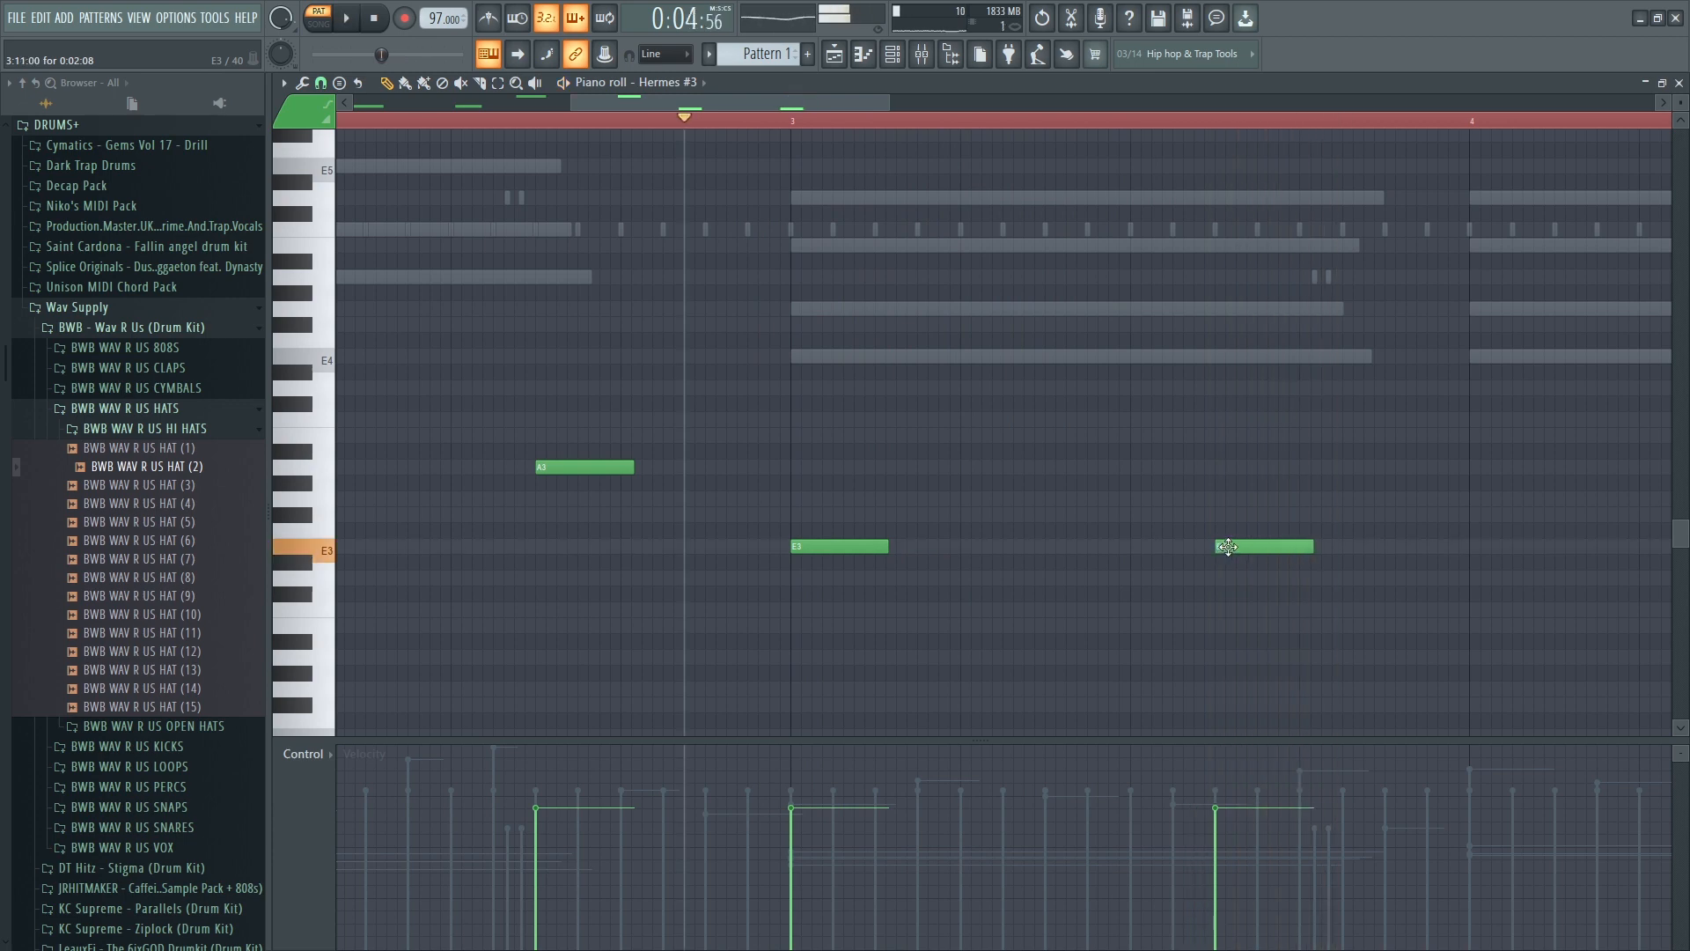
key("space")
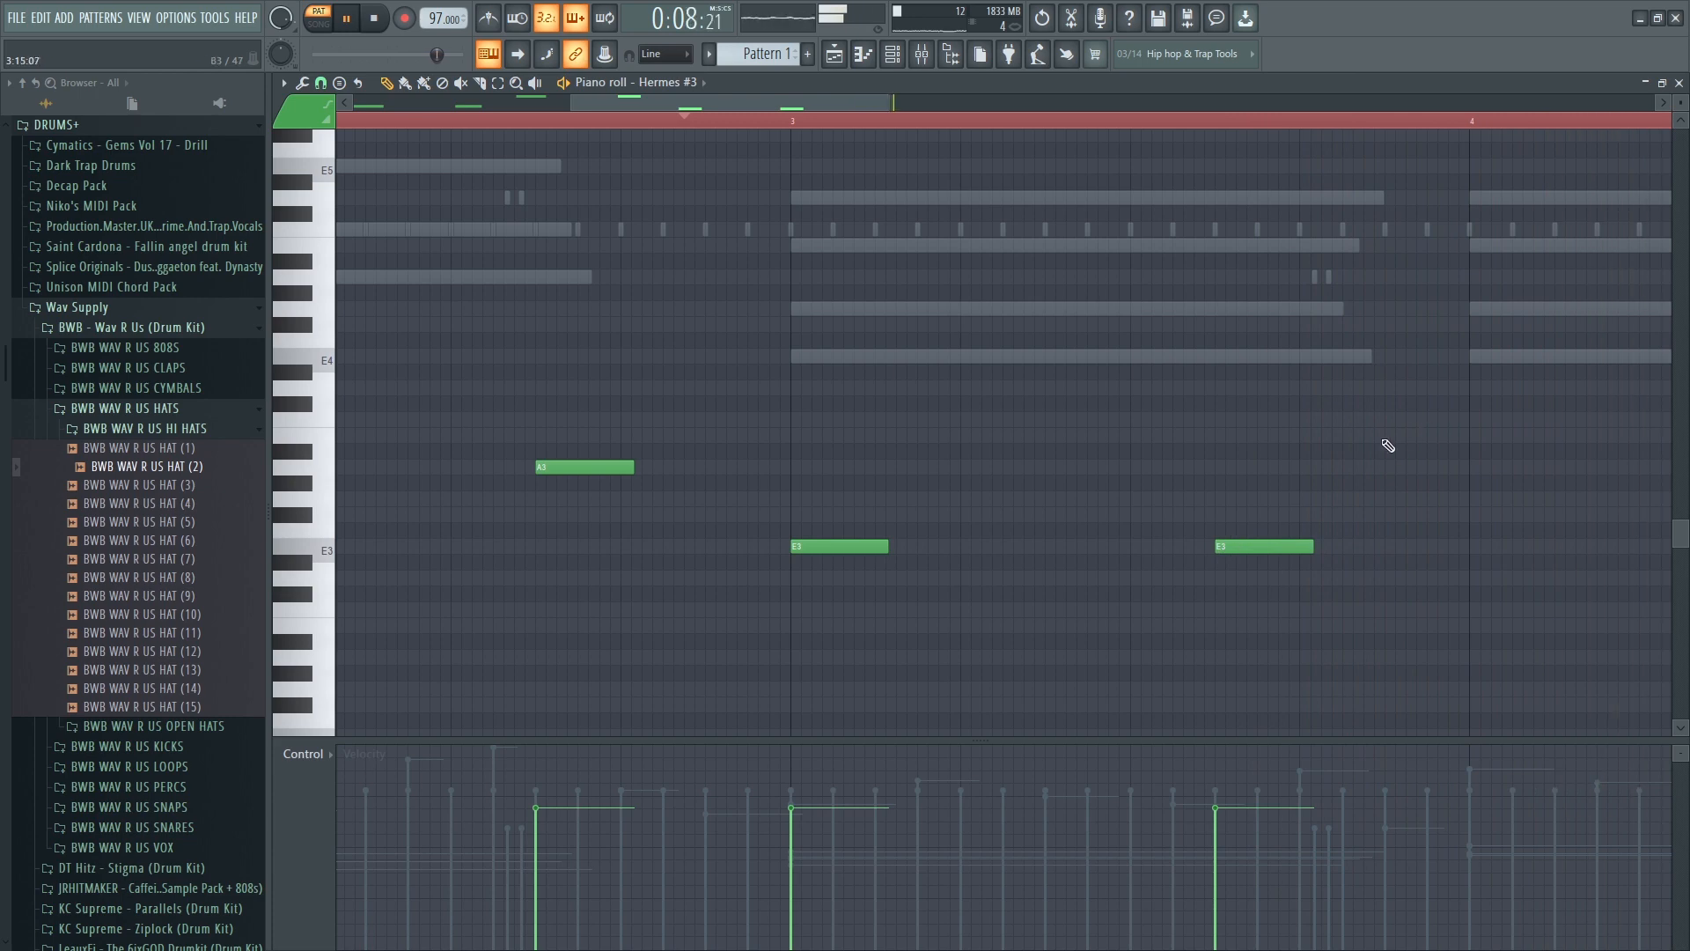
- Duplicate both bar 3 E3 notes to the same places in bar 4 and raise the velocity of all bass notes
left_click_drag(1365, 602, 837, 475)
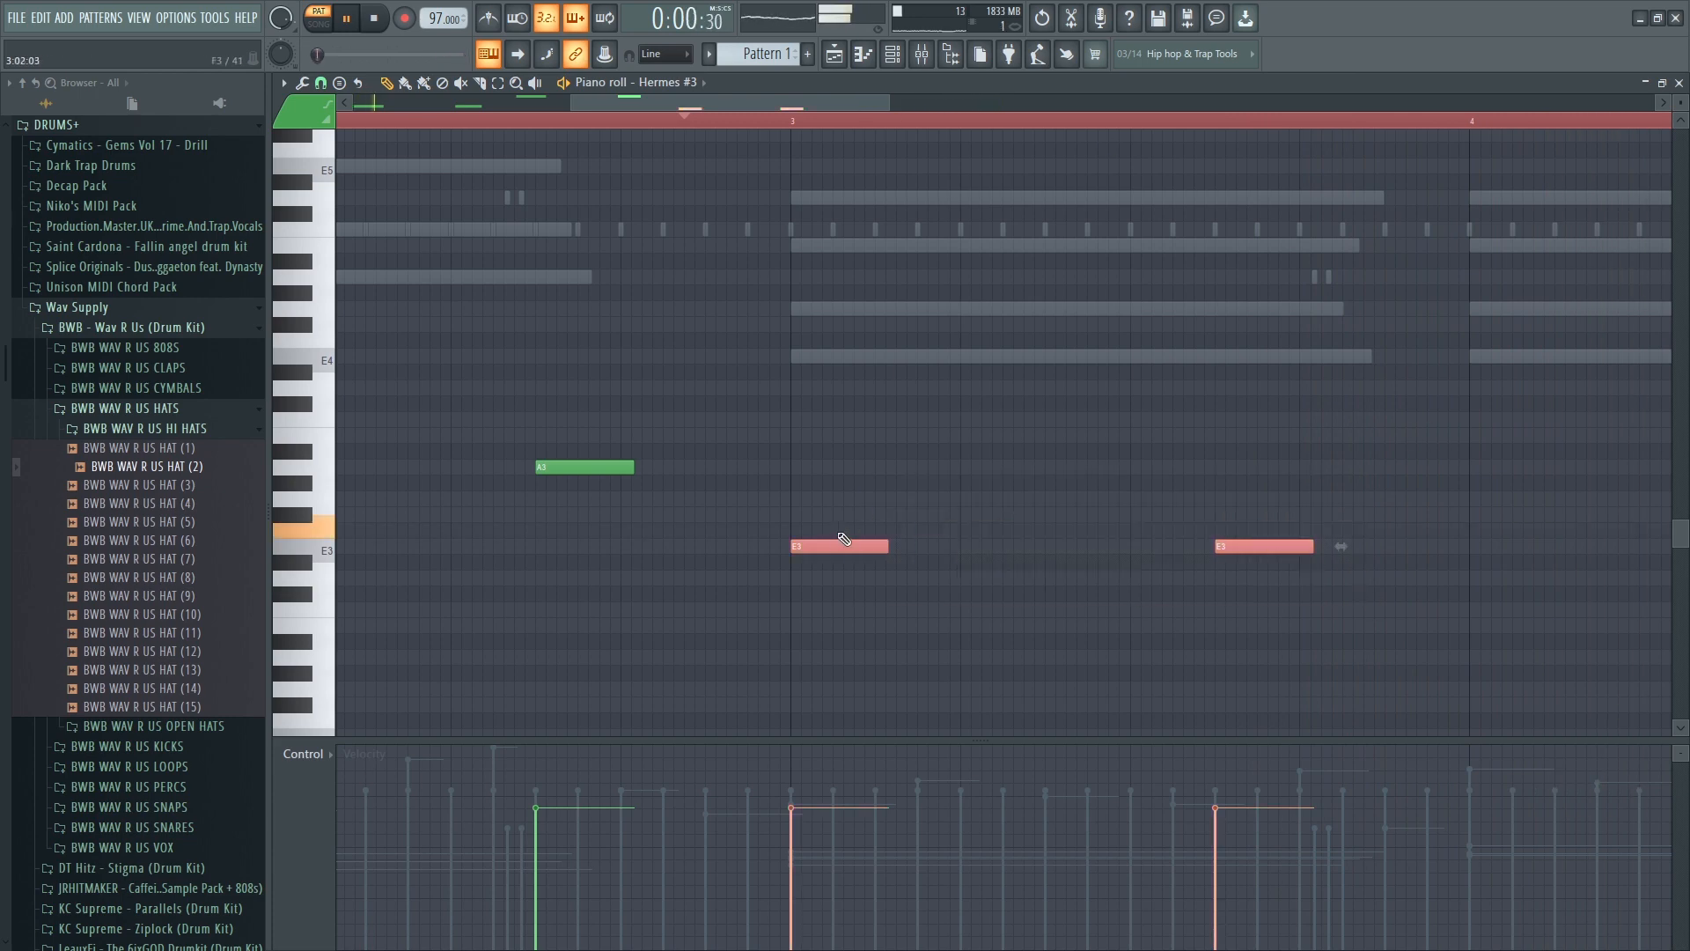
left_click_drag(812, 545, 1491, 546)
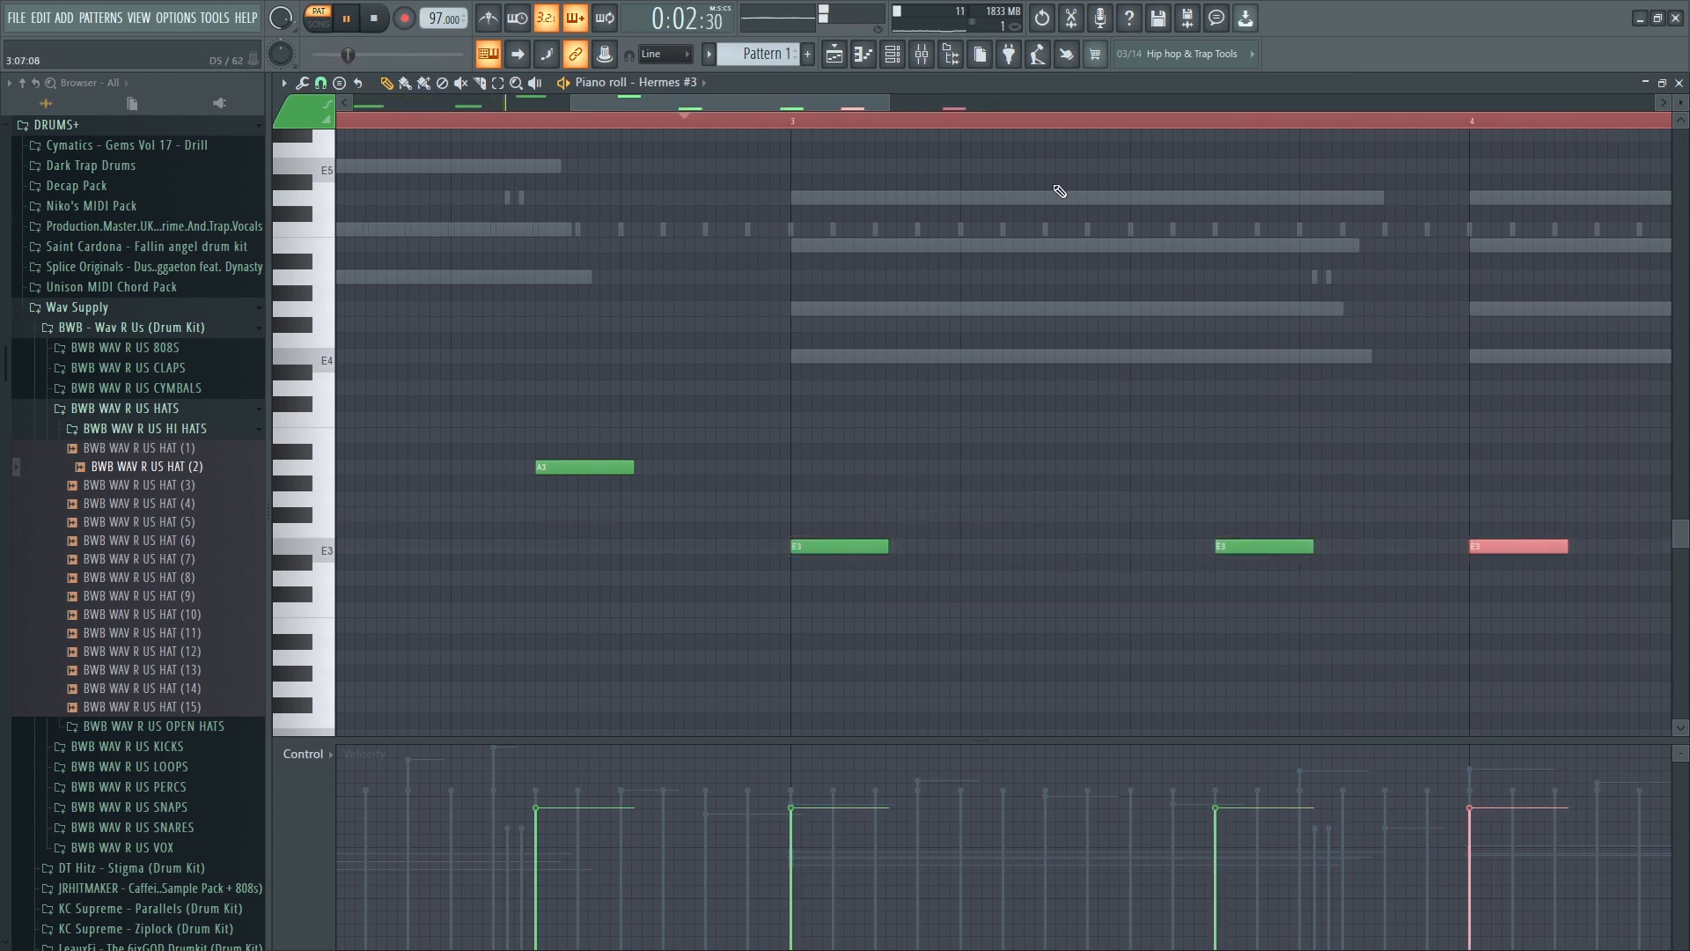
scroll(1017, 135, "down", 6)
key("ctrl+a")
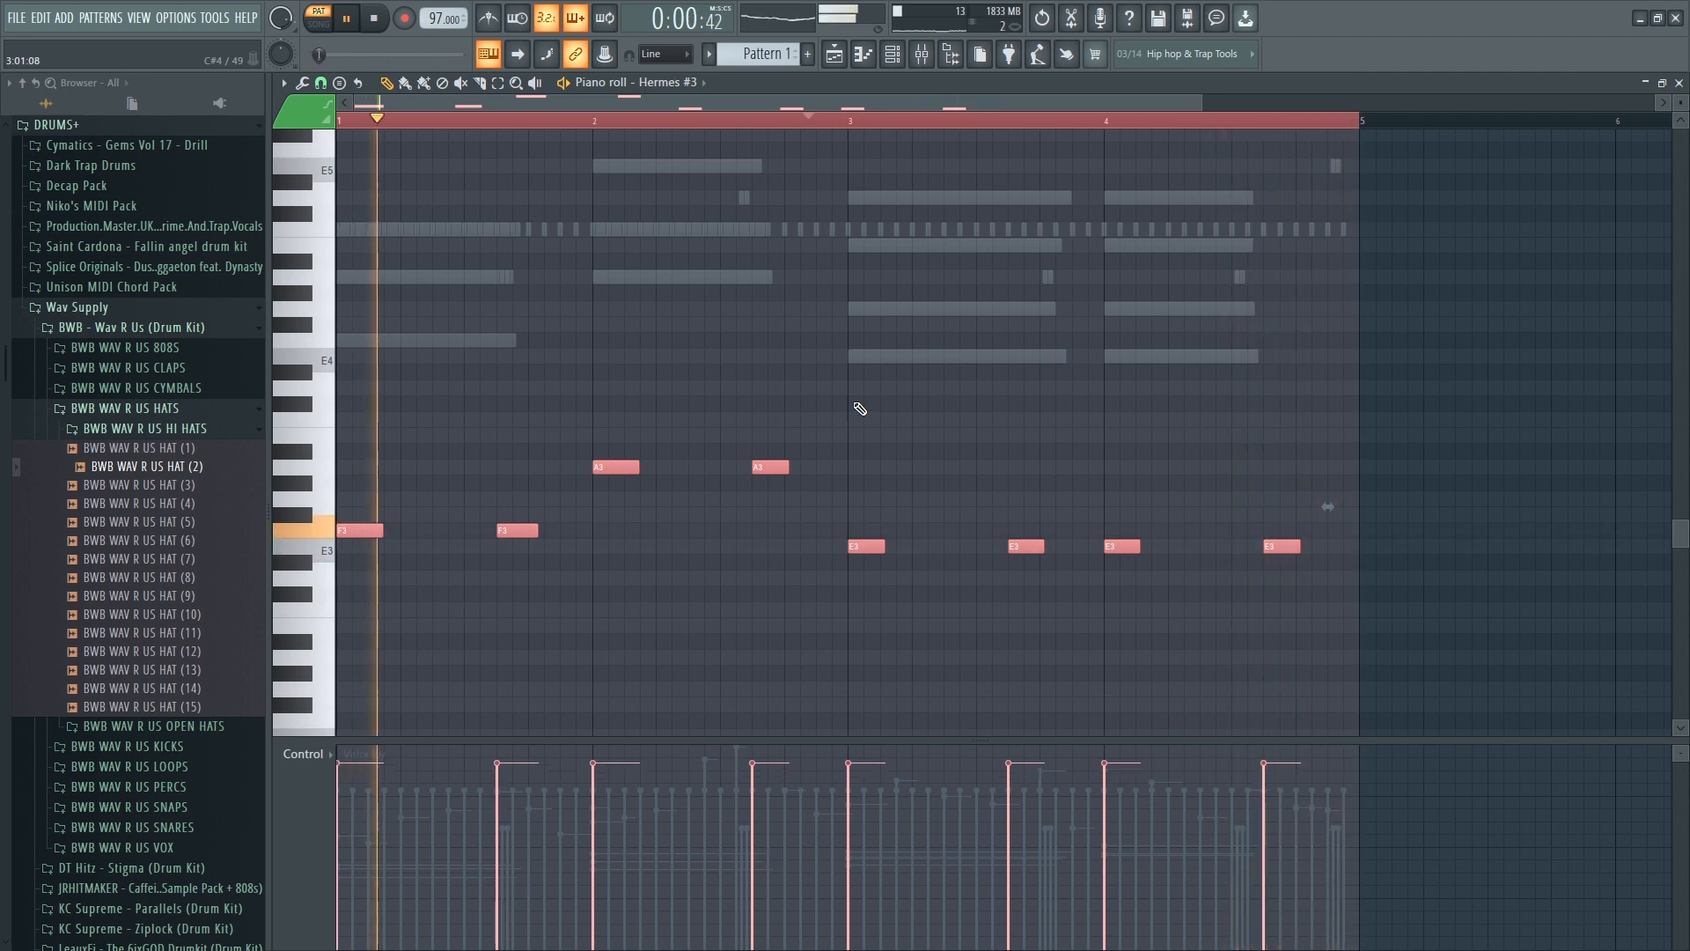
left_click(479, 501, "ctrl")
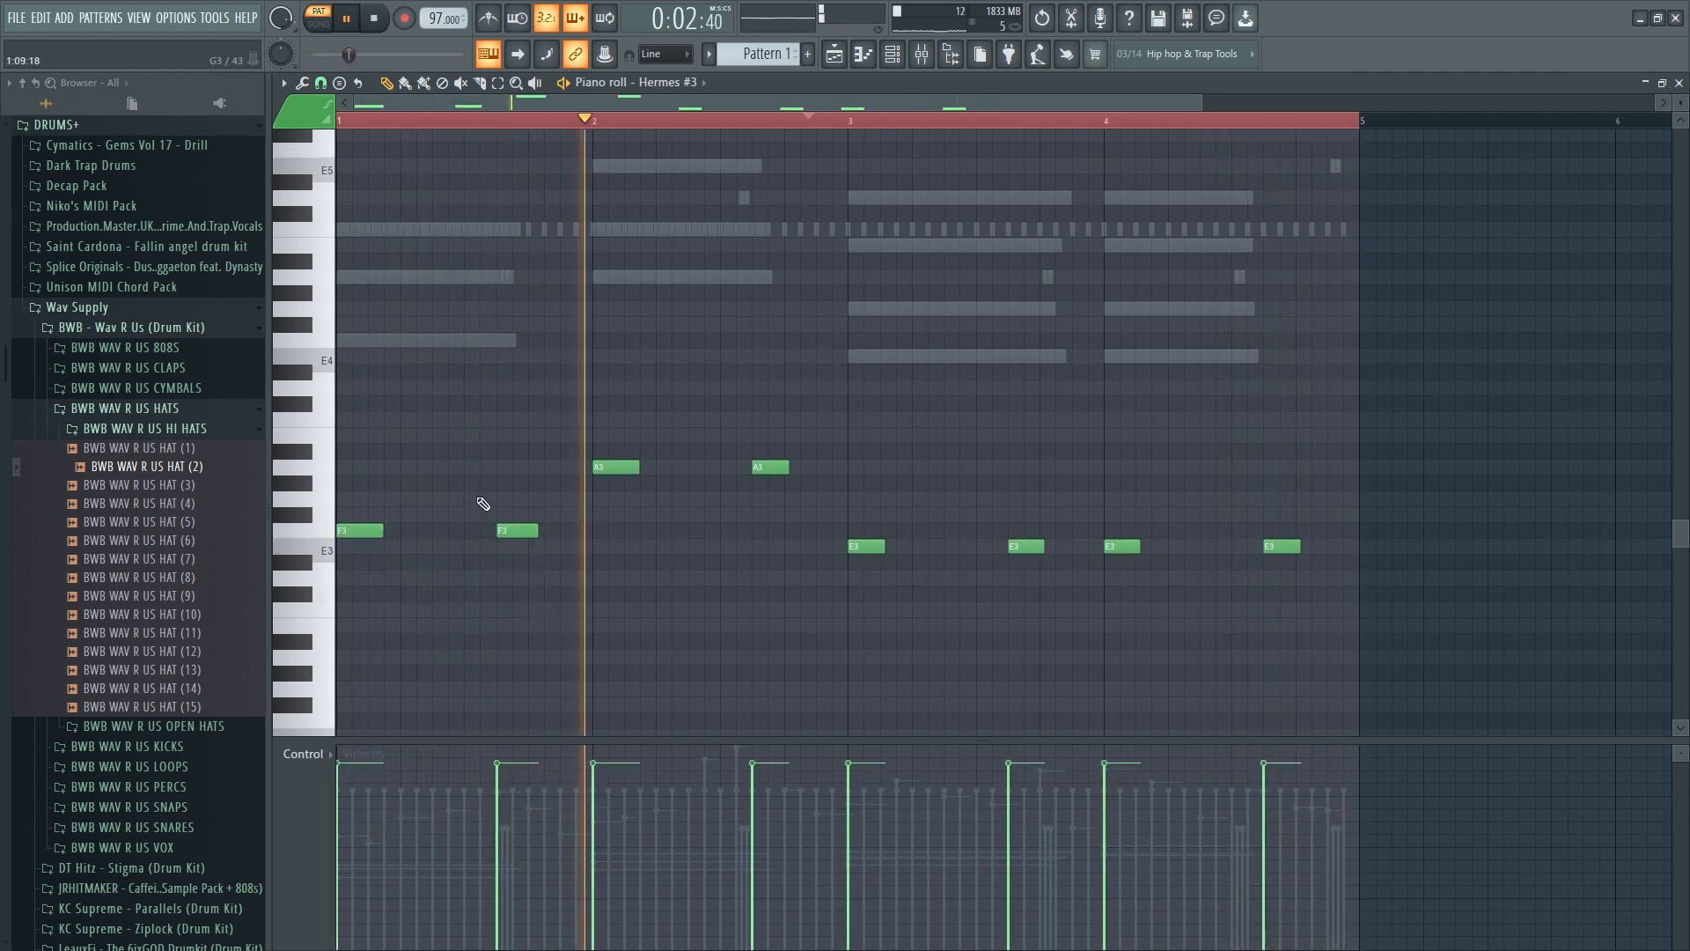
key("space")
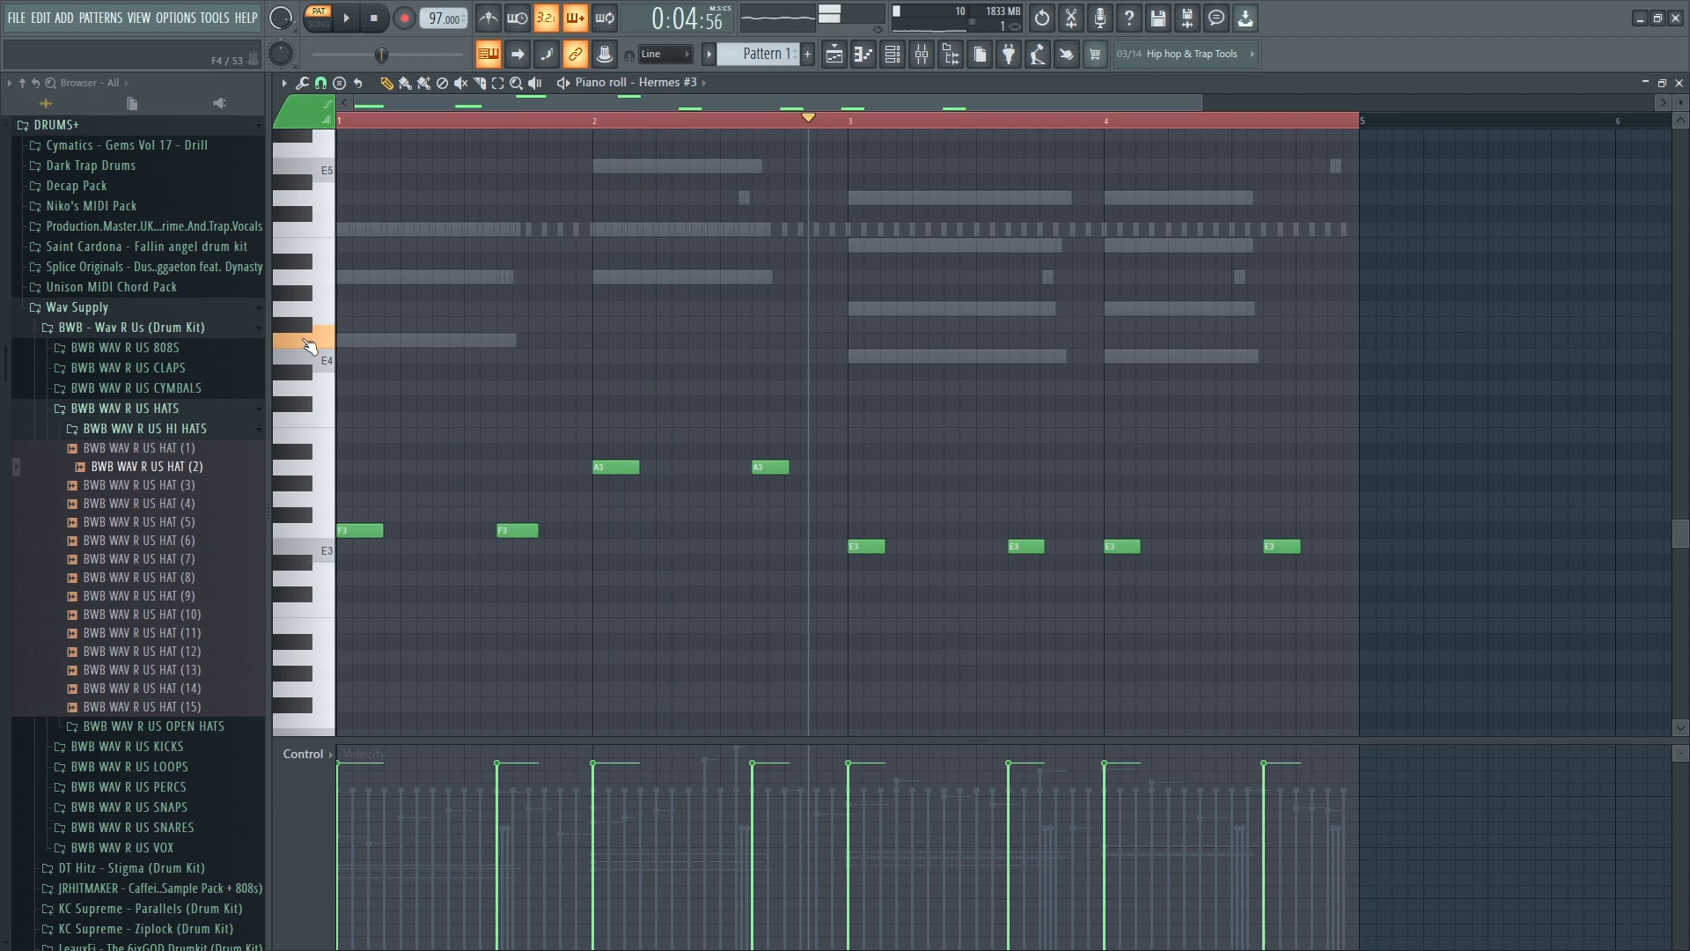
key("space")
left_click_drag(583, 588, 371, 493)
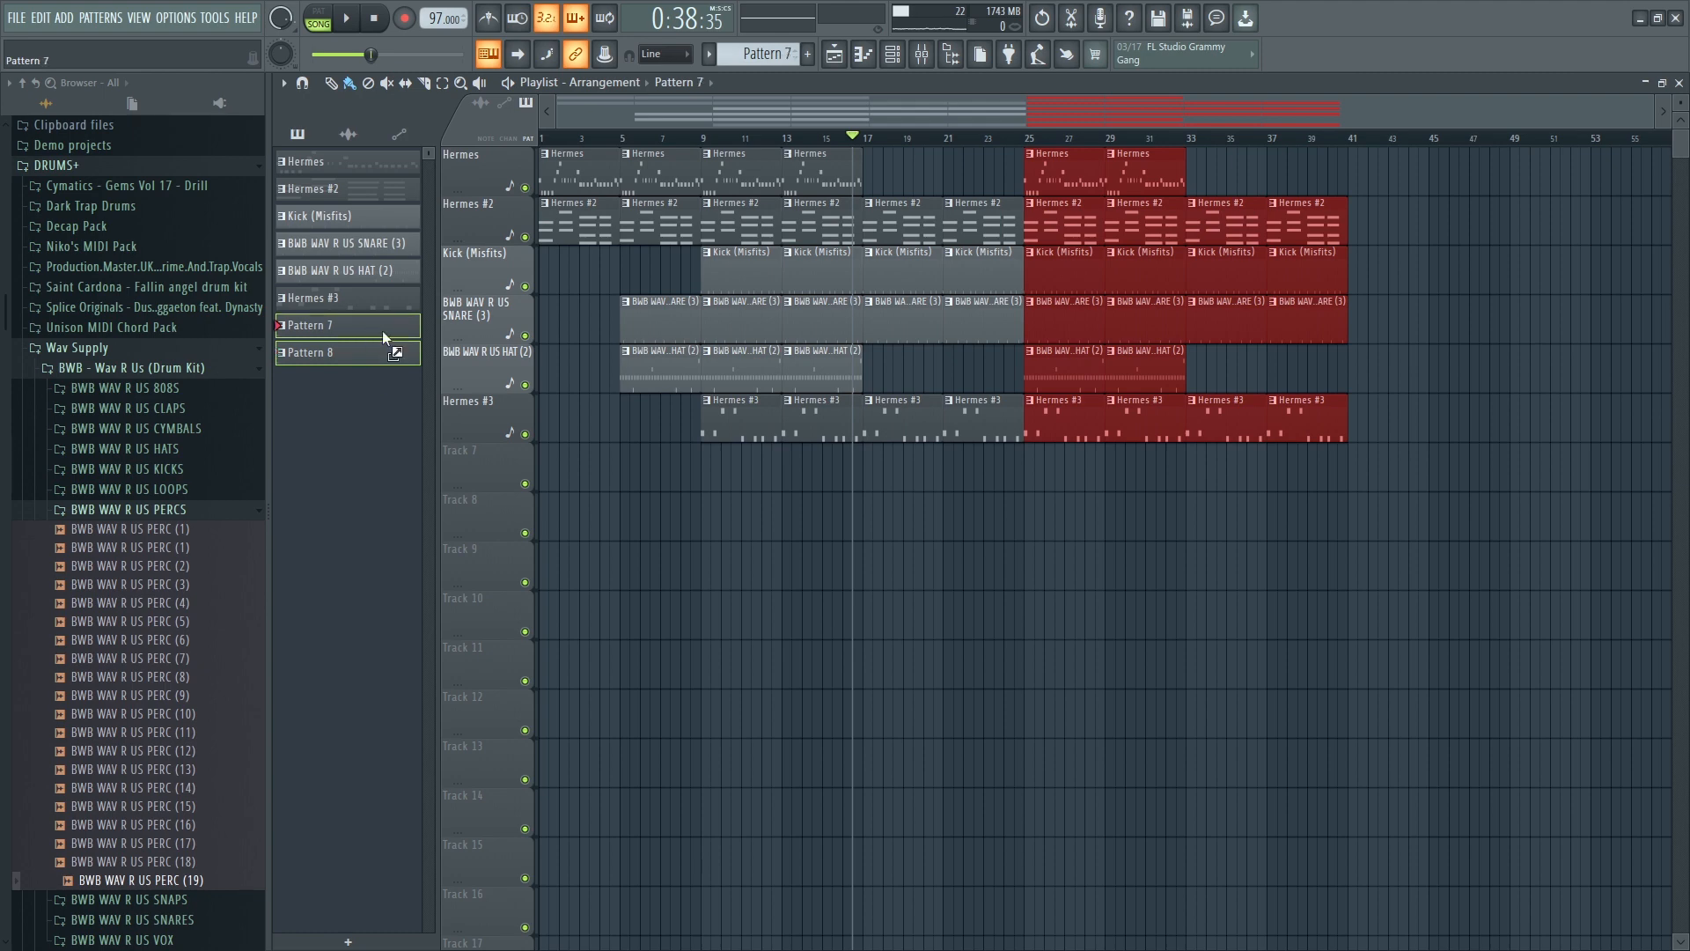
- Place Pattern 7 and Pattern 8 on Tracks 7 and 8 at bar 21 and shift Pattern 7 back to bar 20
left_click_drag(948, 461, 947, 462)
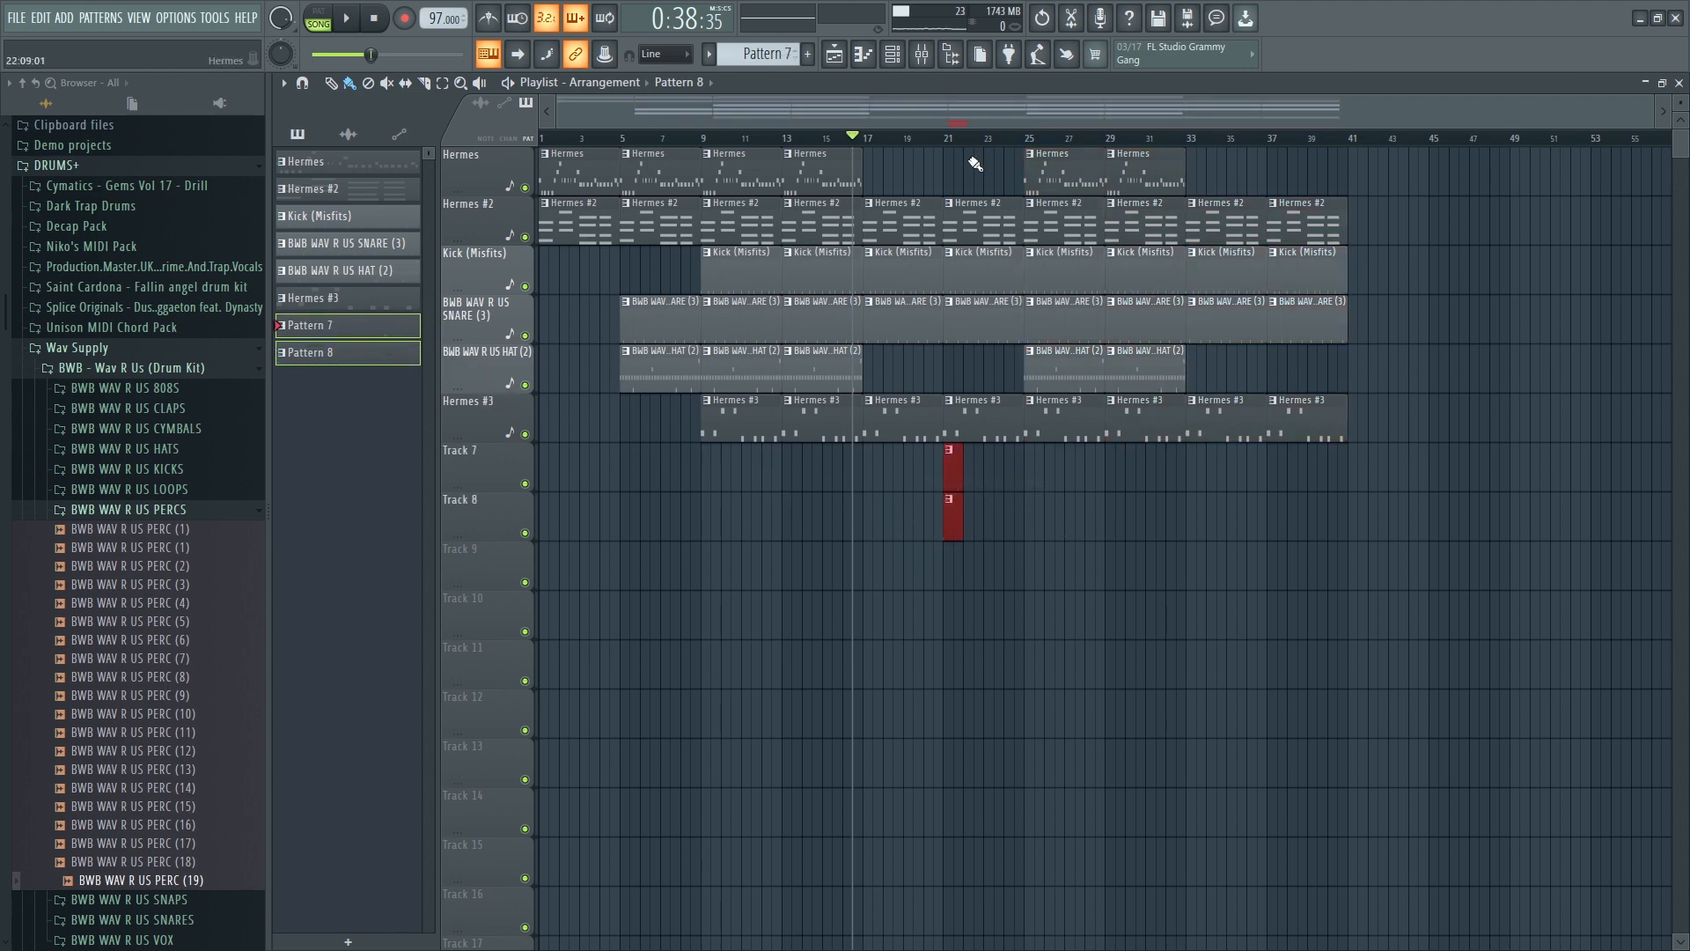
scroll(954, 144, "up", 3)
key("space")
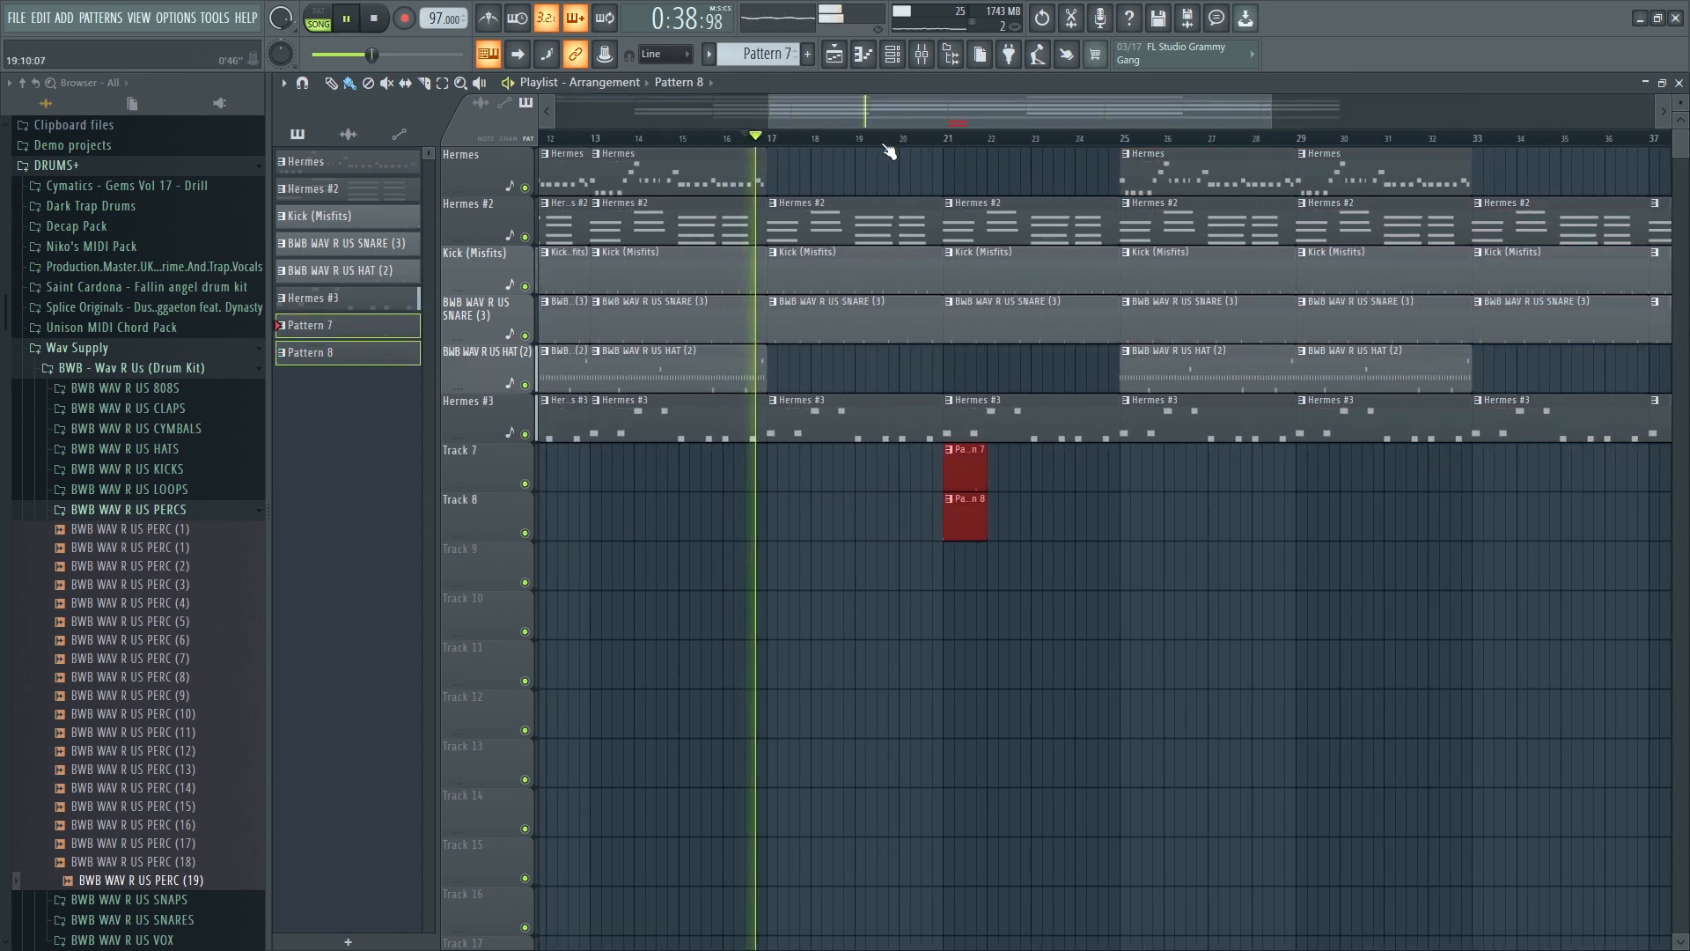
scroll(905, 147, "up", 4)
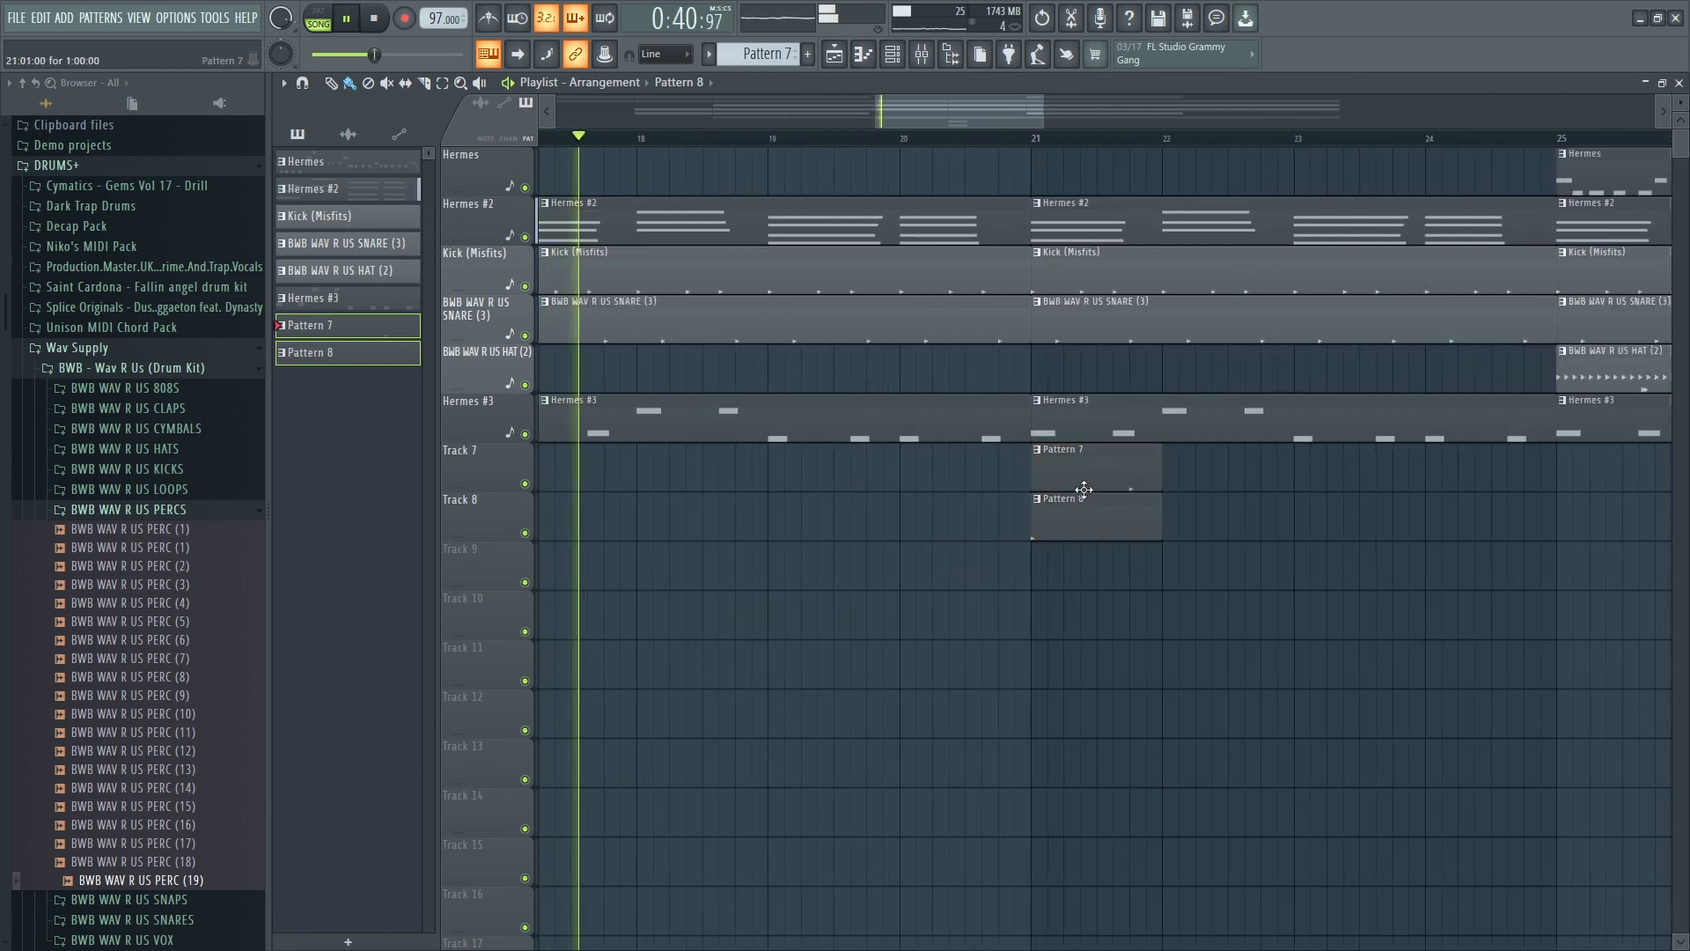
left_click_drag(1083, 483, 958, 483)
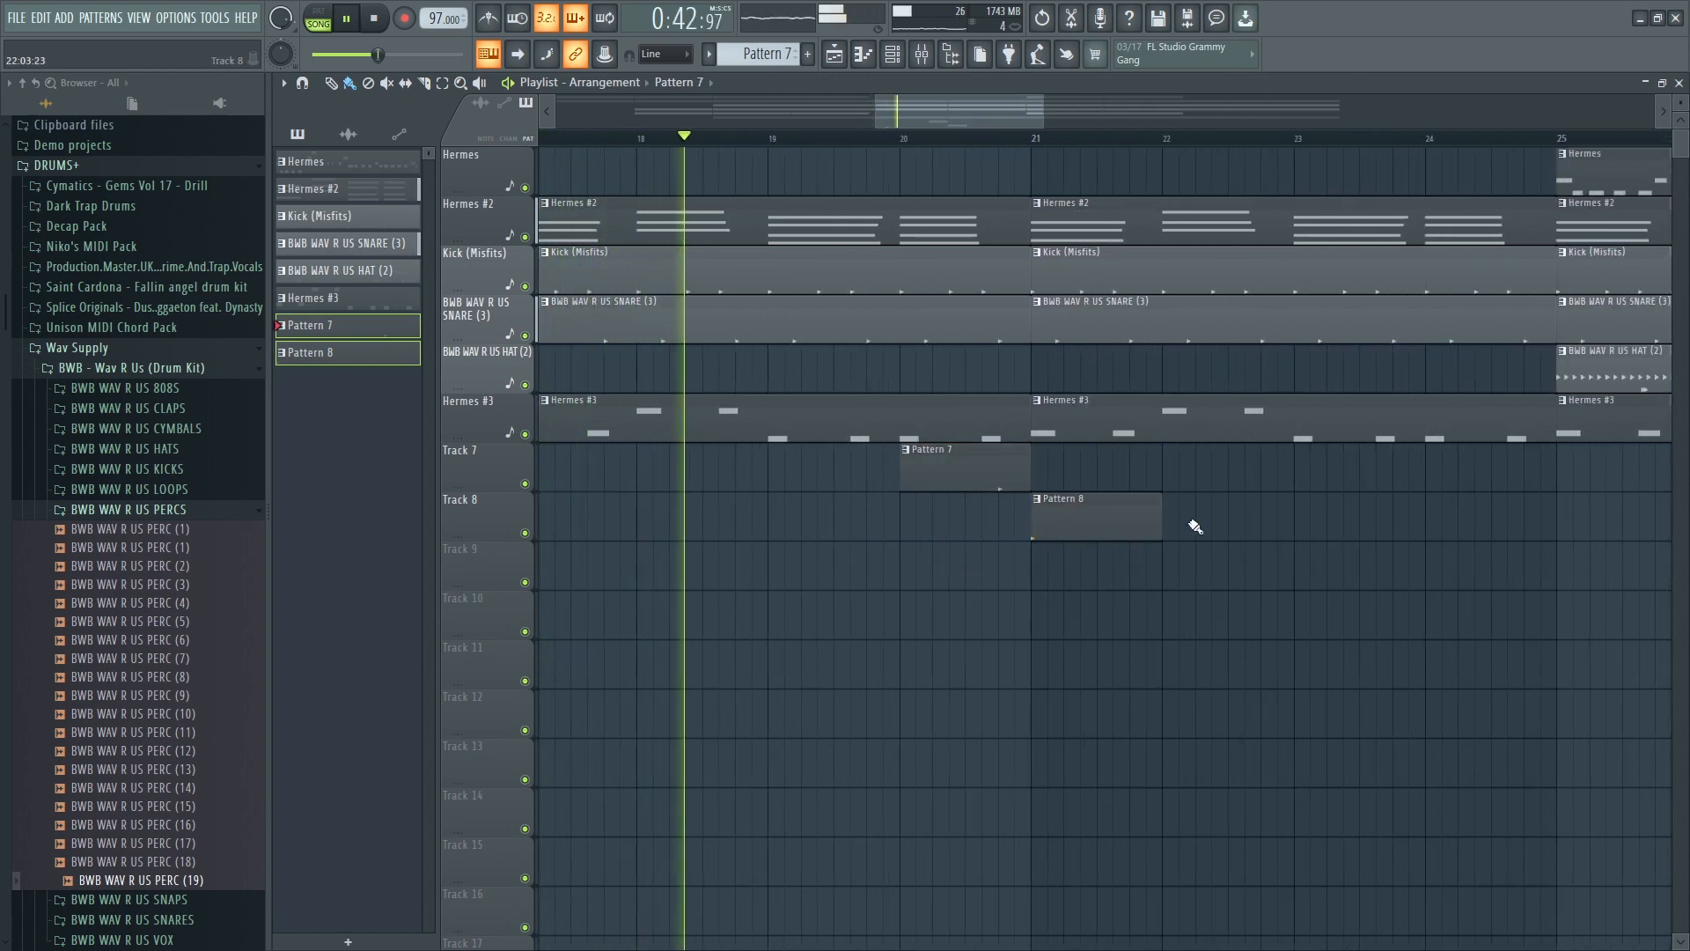
- Lower the channel volume of BWB WAV R US PERC (19) to 17% in the channel rack
left_click(921, 56)
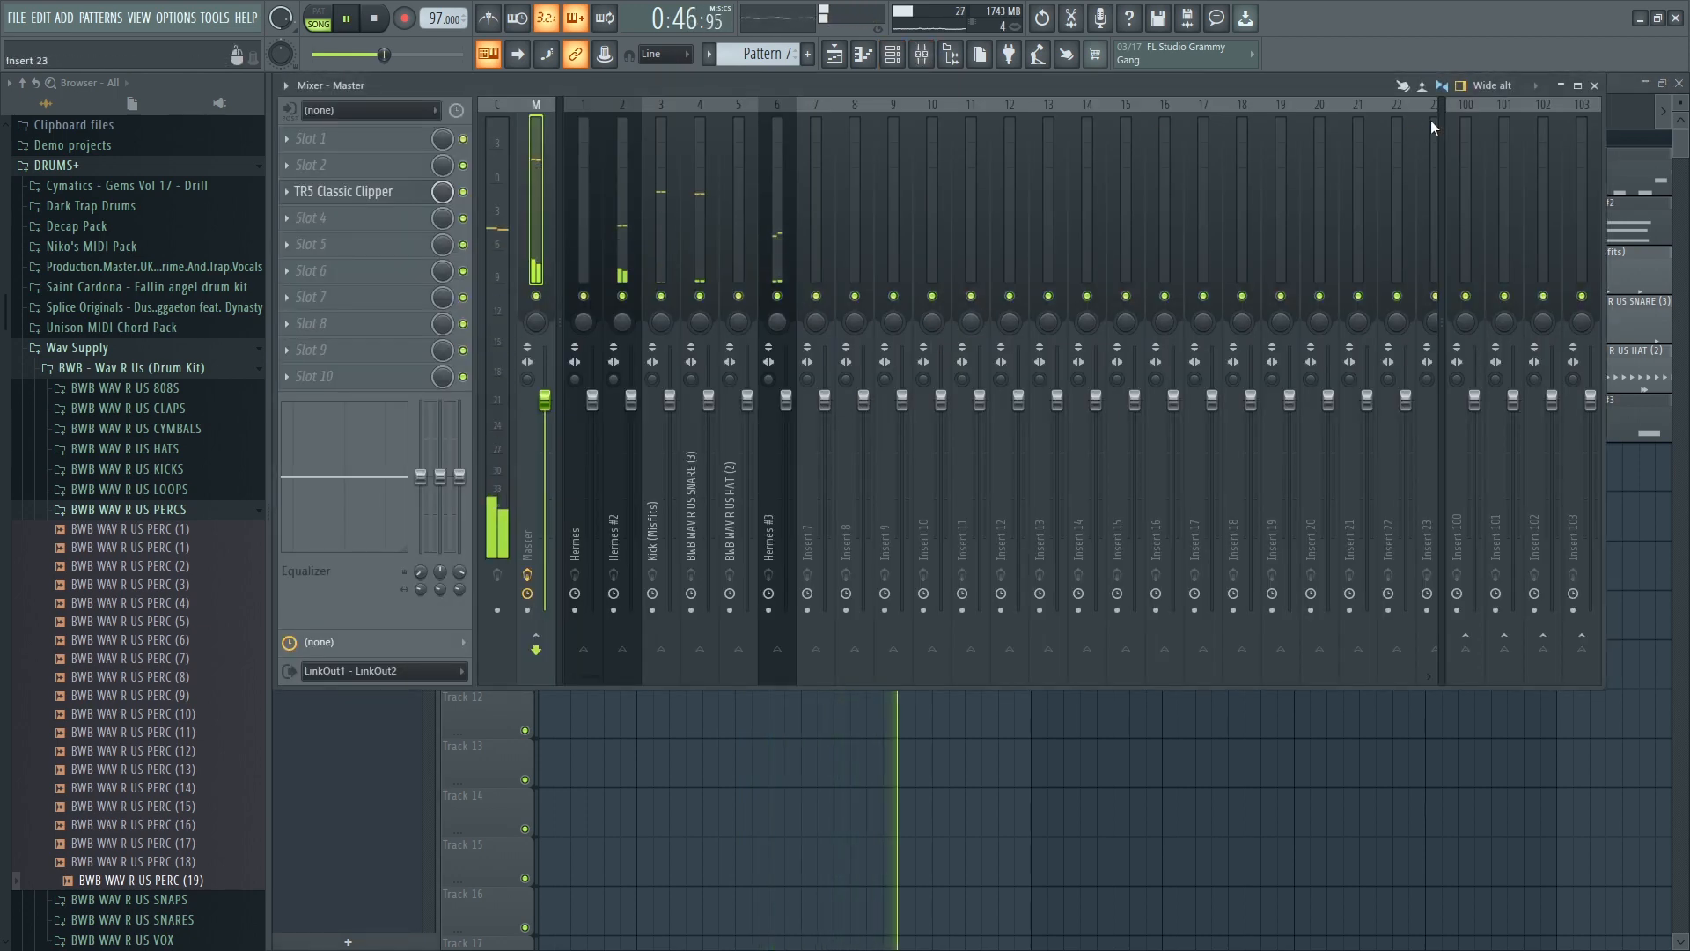
left_click(1595, 86)
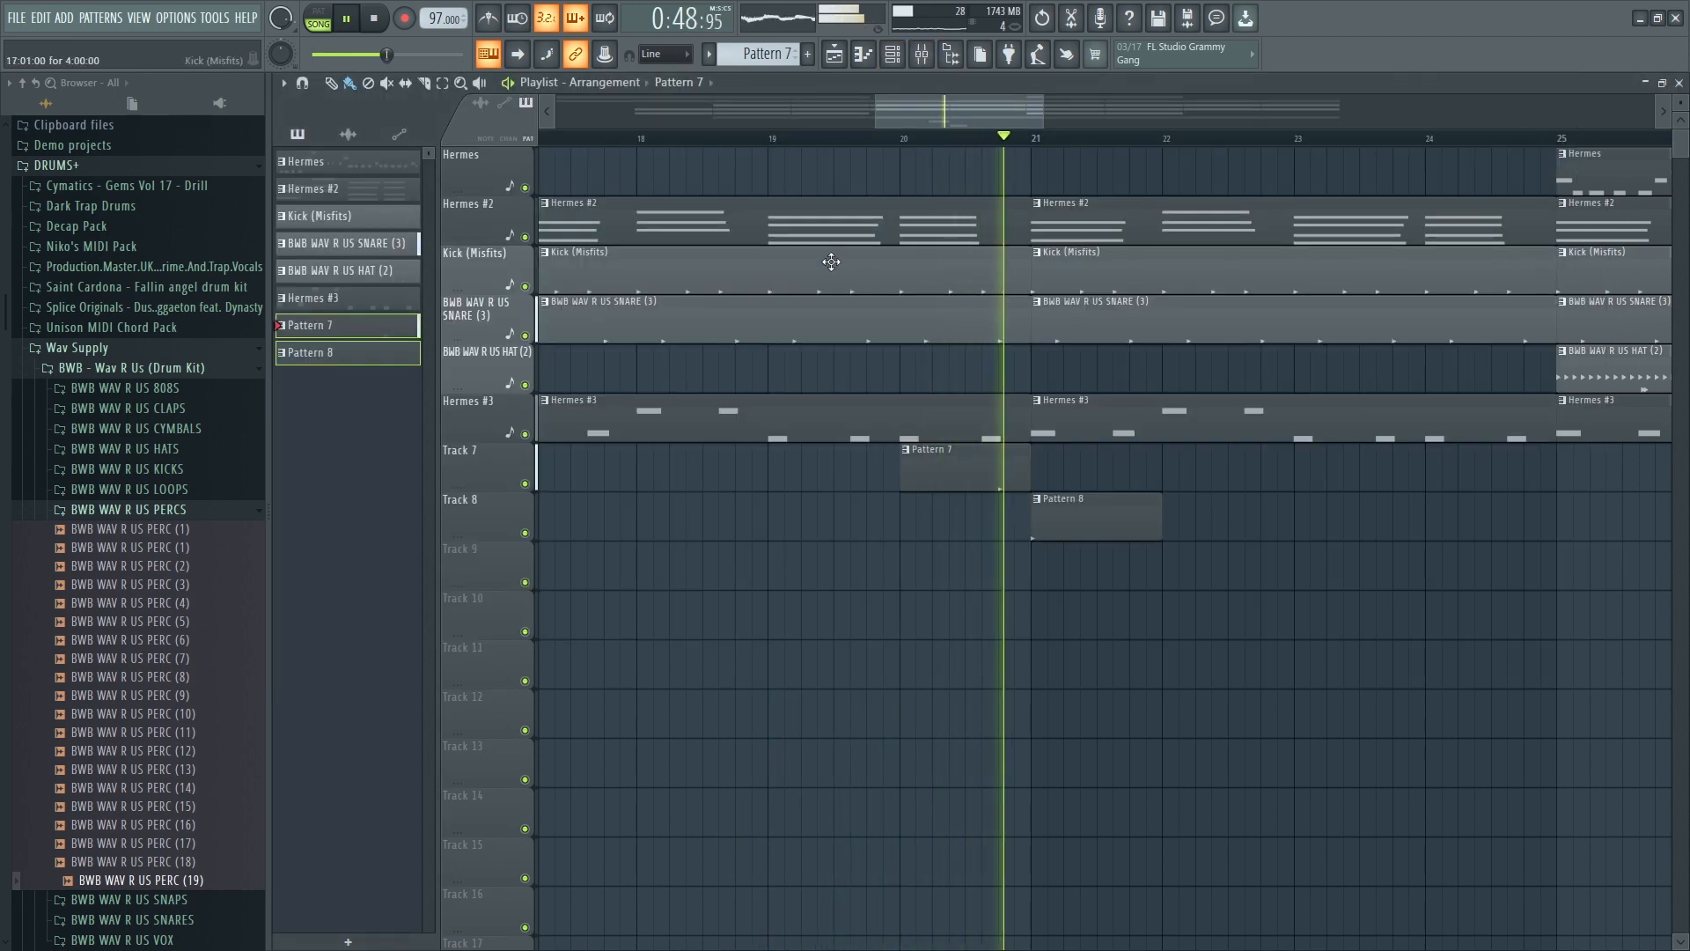
left_click(891, 55)
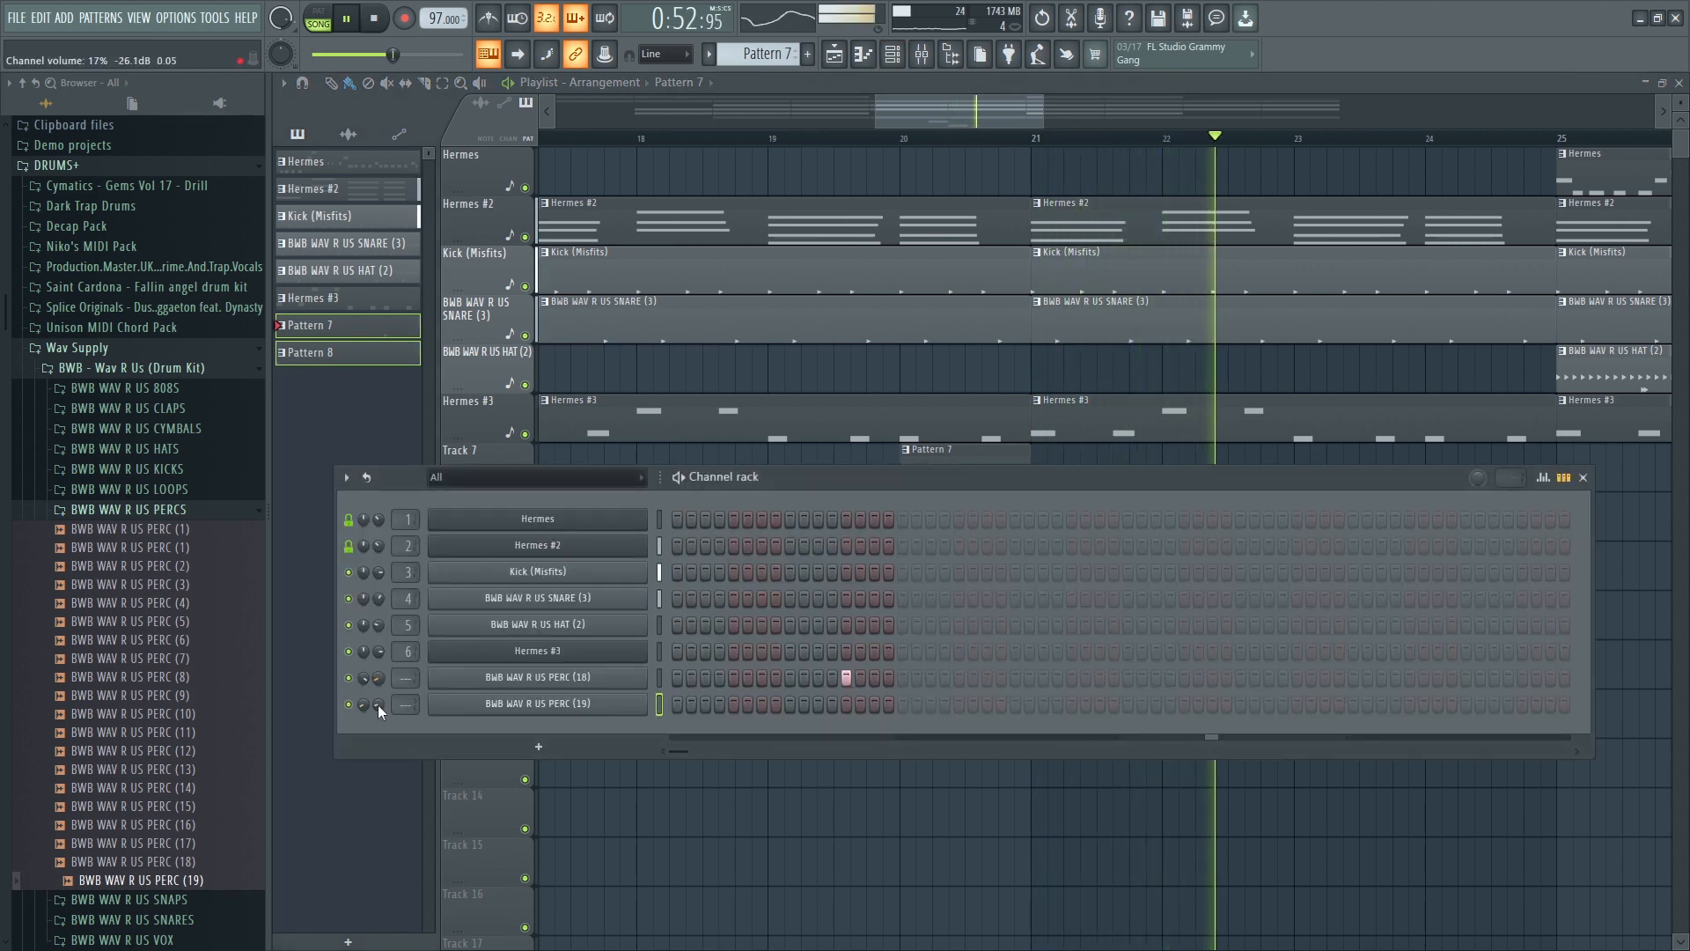
left_click(1583, 478)
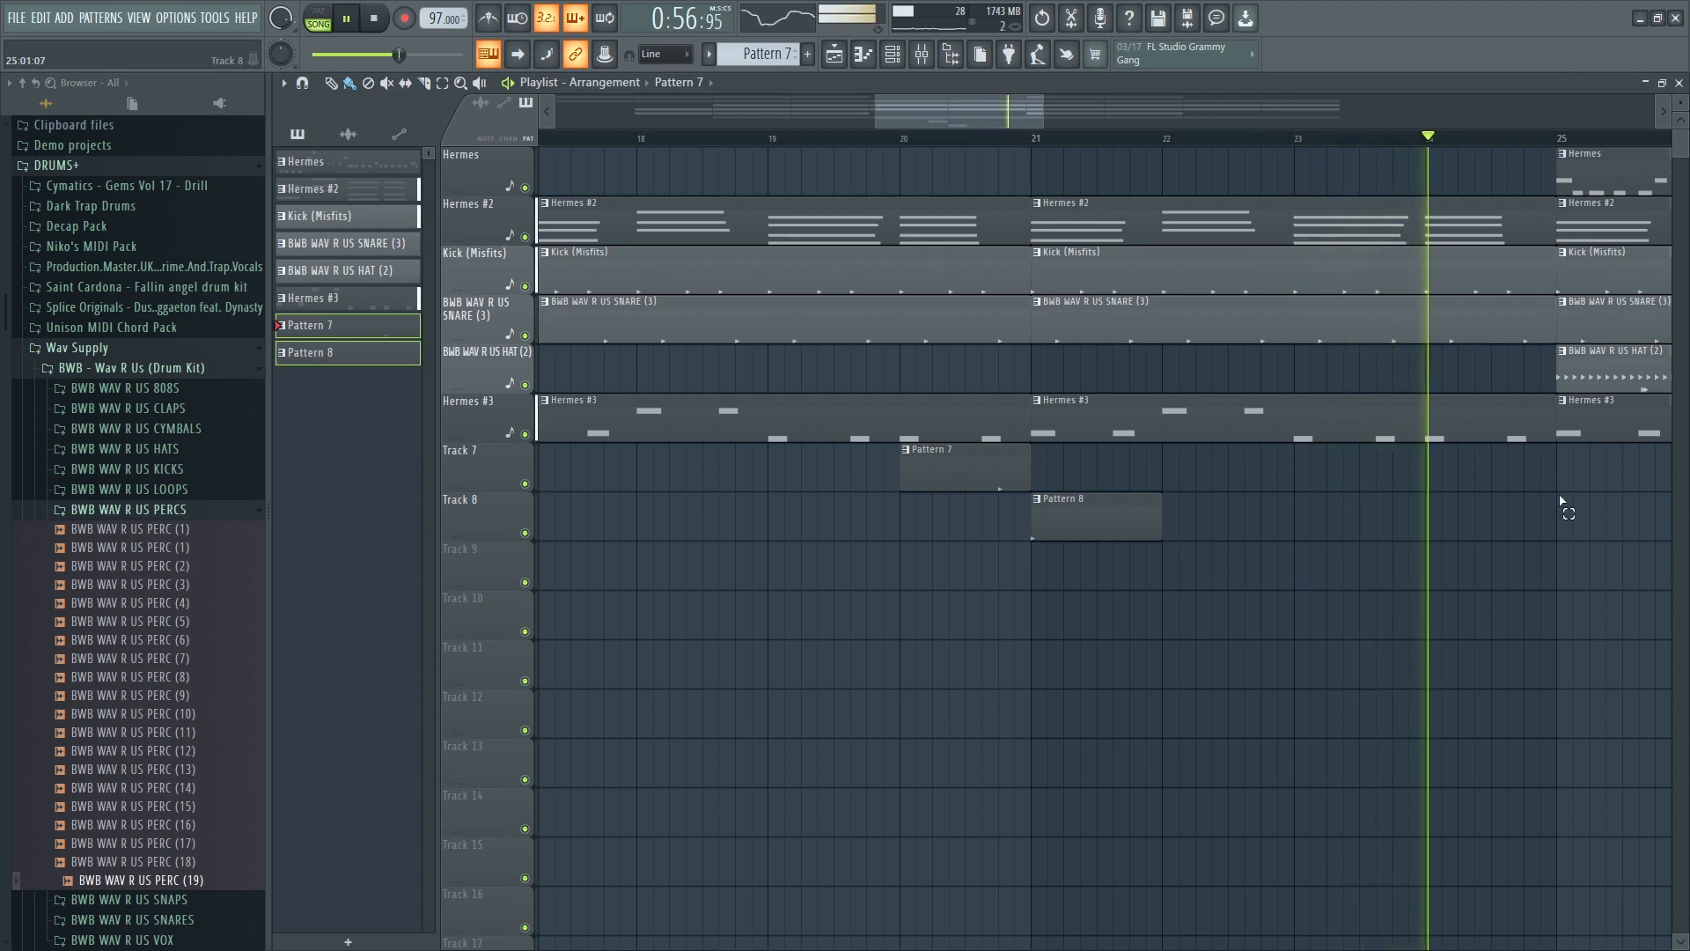
- Trim about one beat off the ends of the drum and Hermes #3 clips starting at bars 21 and 25
left_click_drag(1566, 501, 1525, 273)
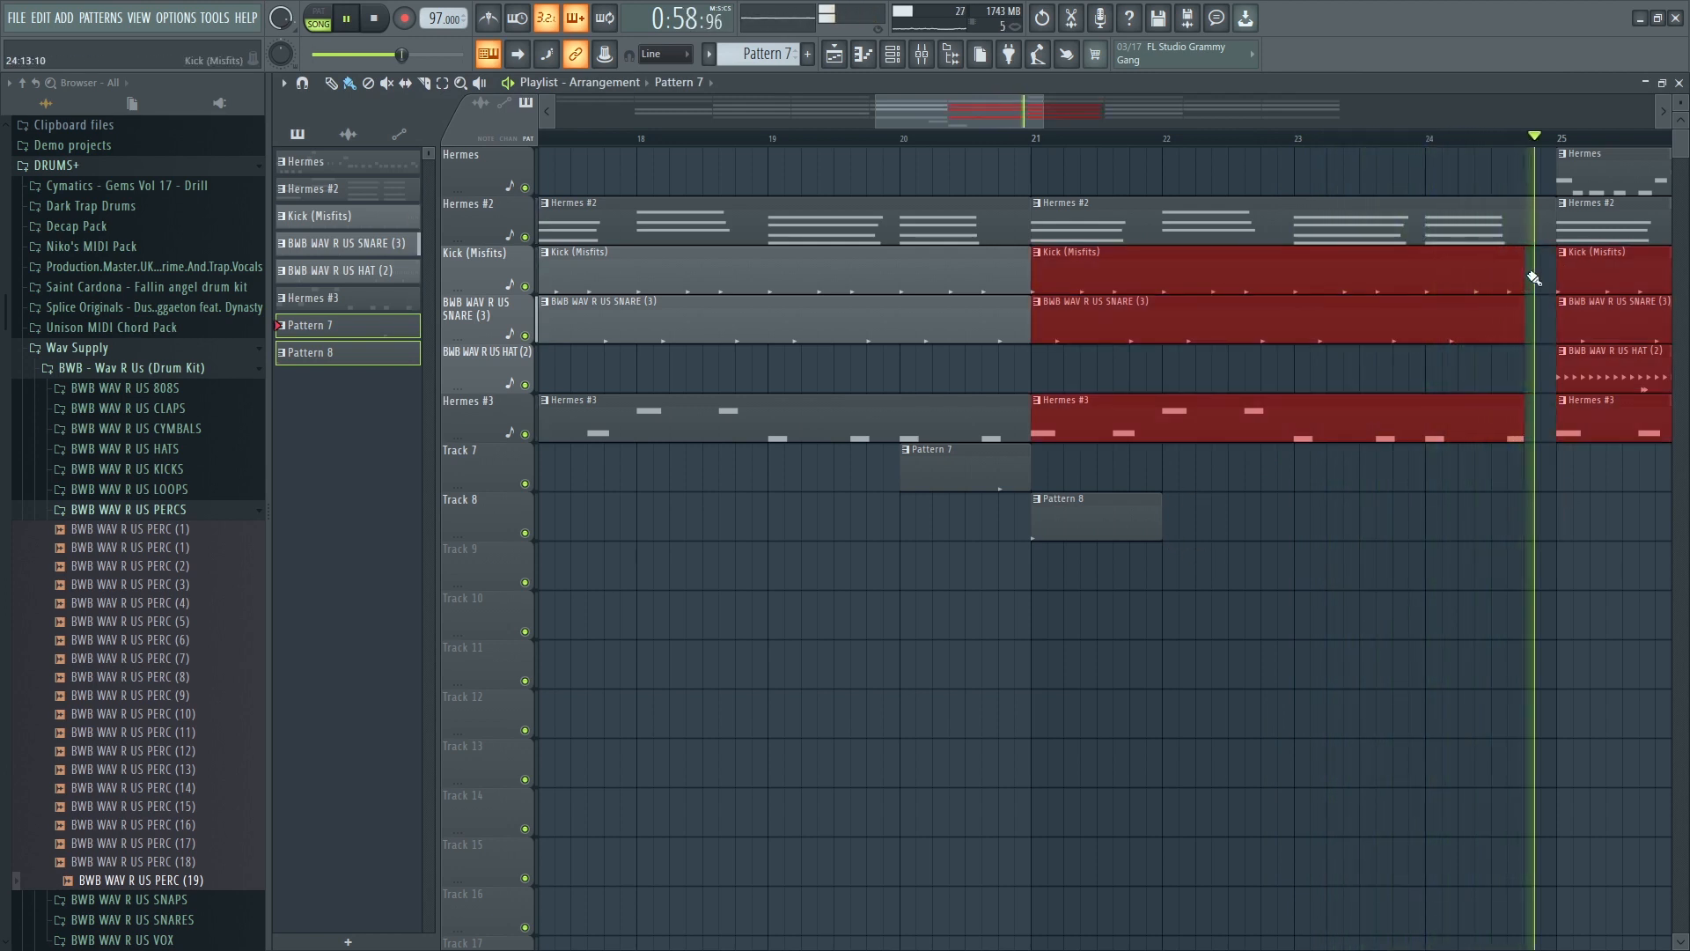
scroll(1497, 144, "down", 5)
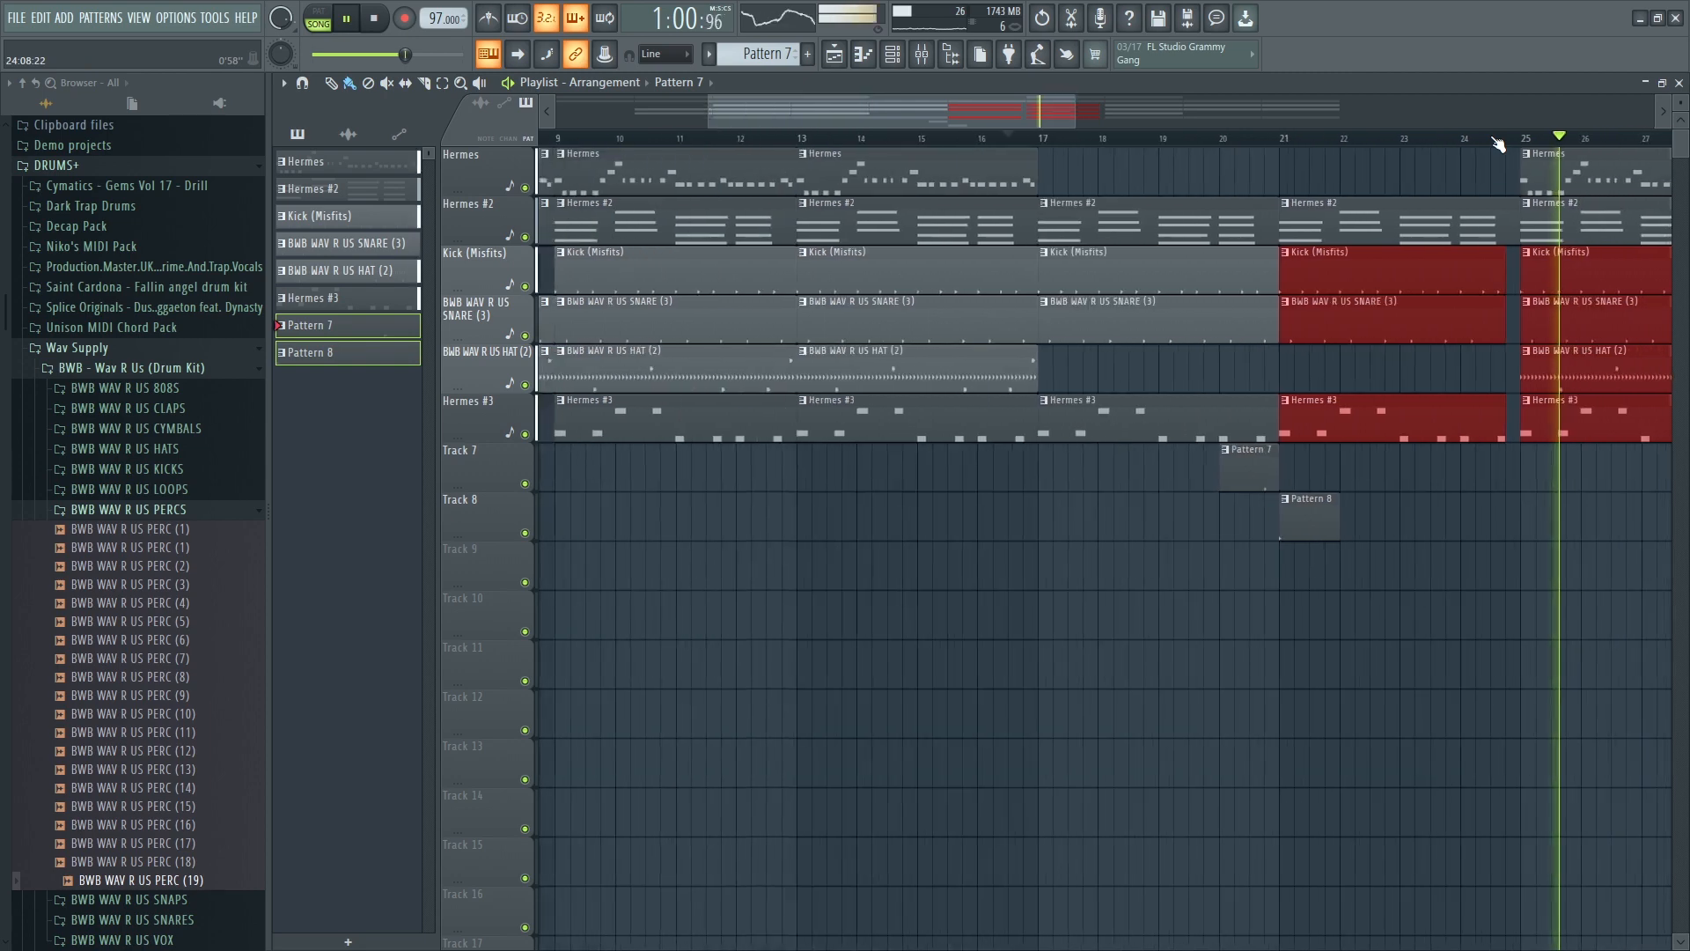
scroll(1497, 143, "down", 3)
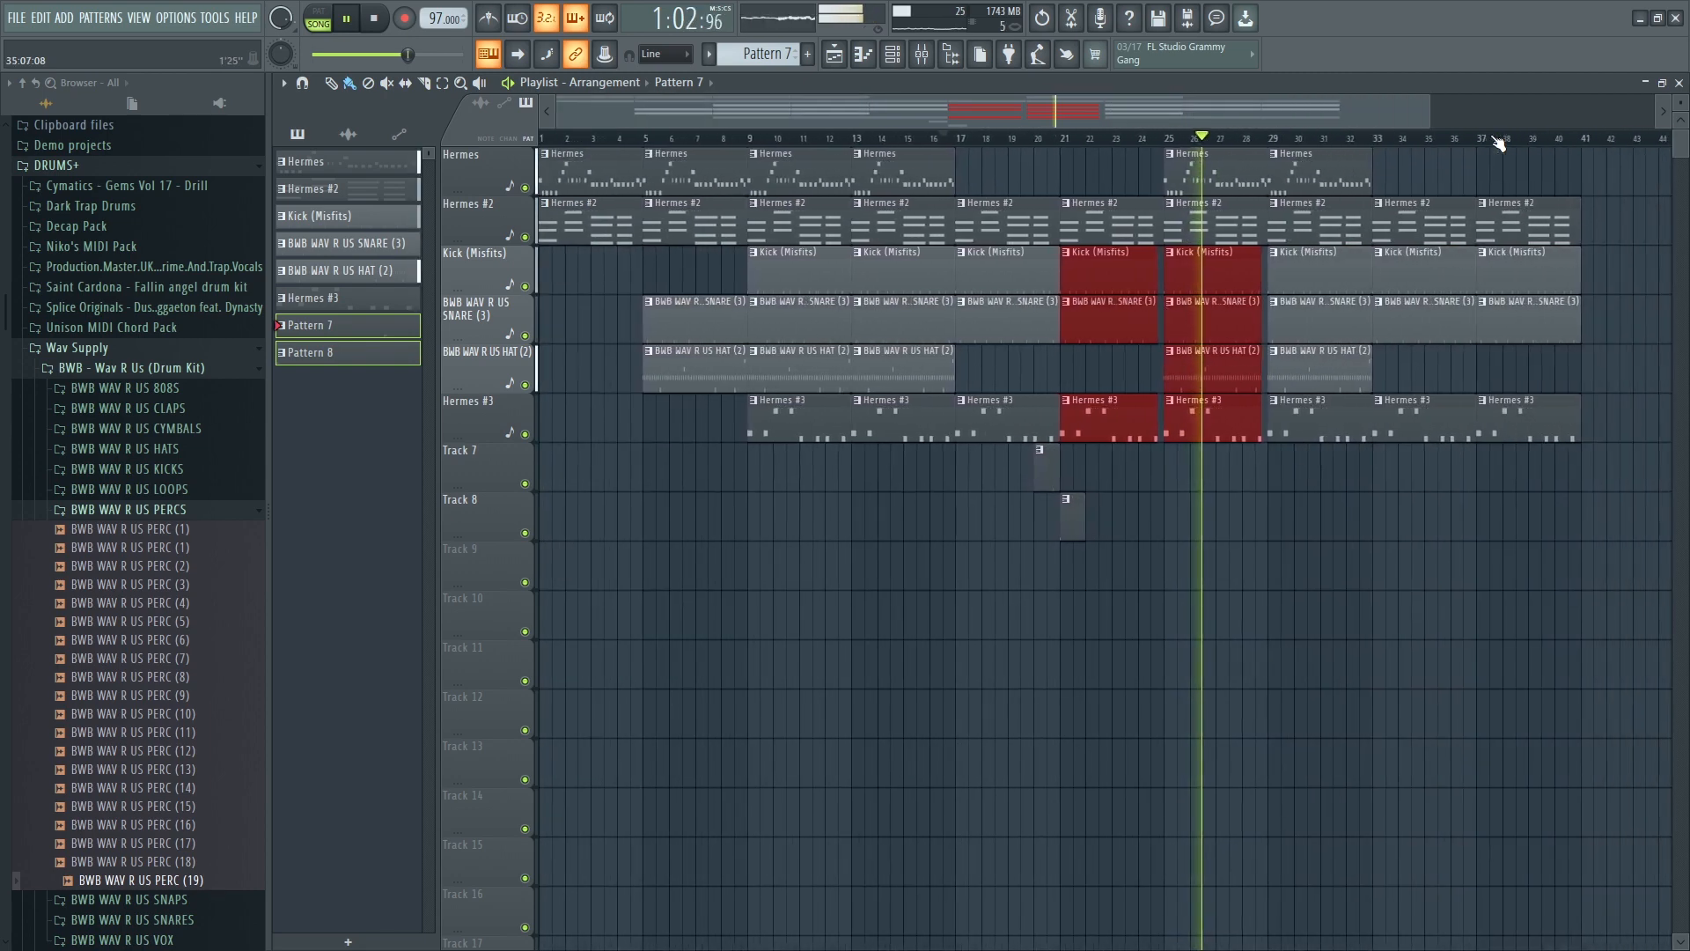
left_click(1494, 185)
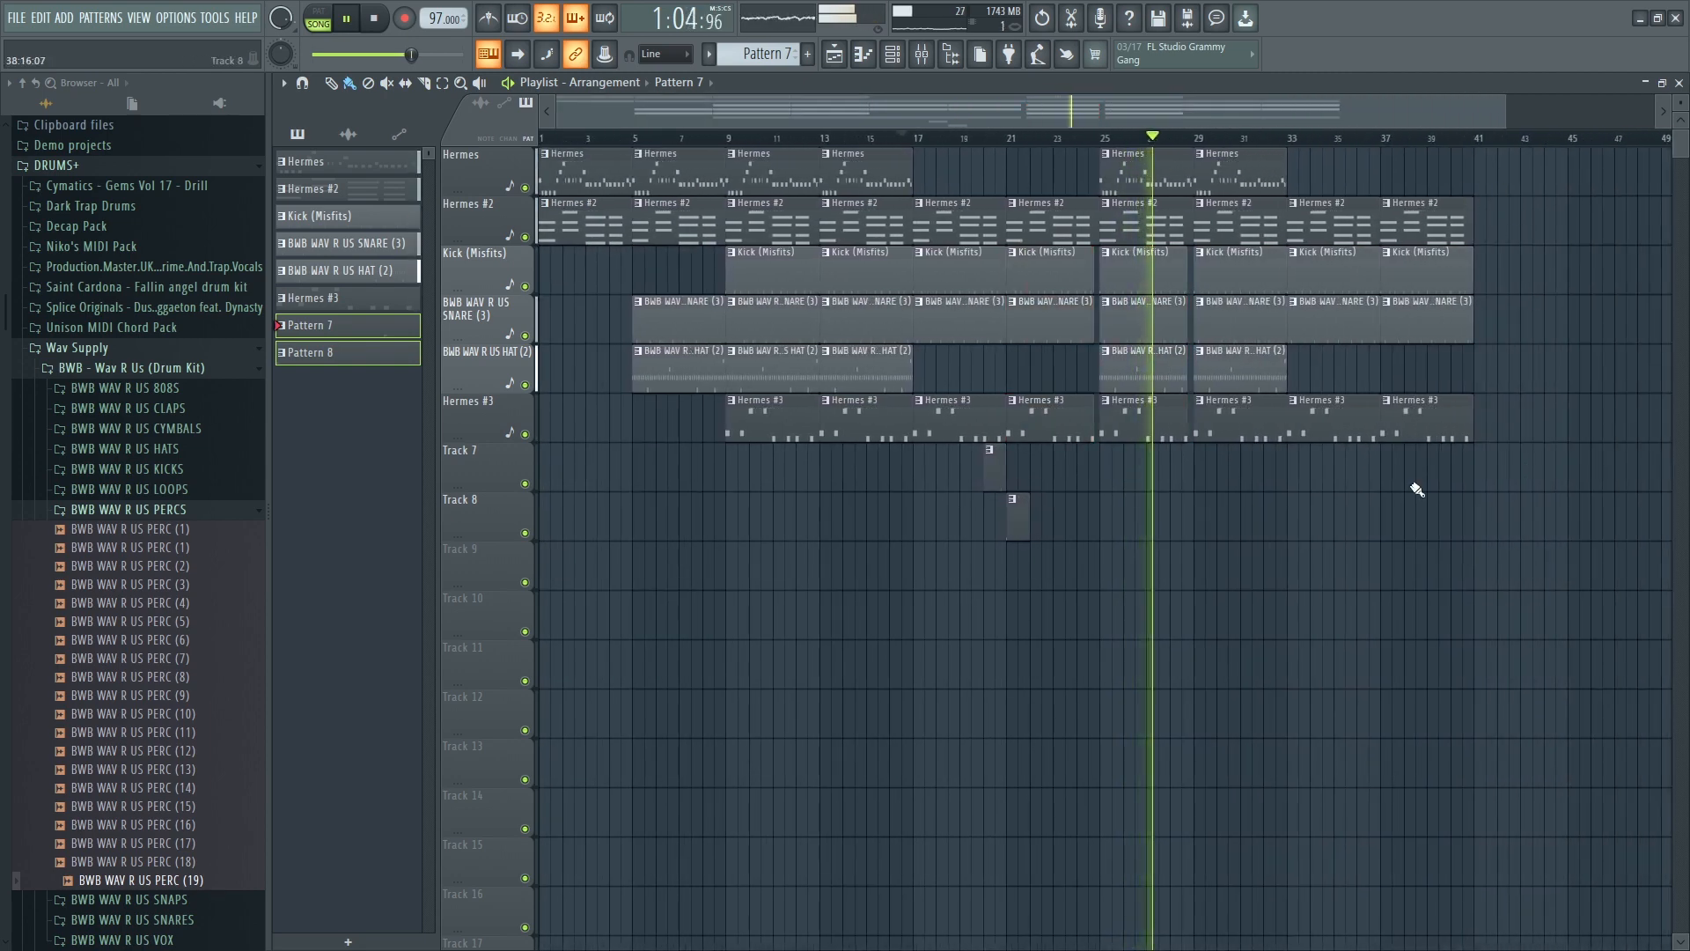
- Delete the kick clips at bars 33 and 37 and duplicate the two Hermes melody clips from bar 25 to bar 33
right_click(1322, 282)
right_click(1426, 282)
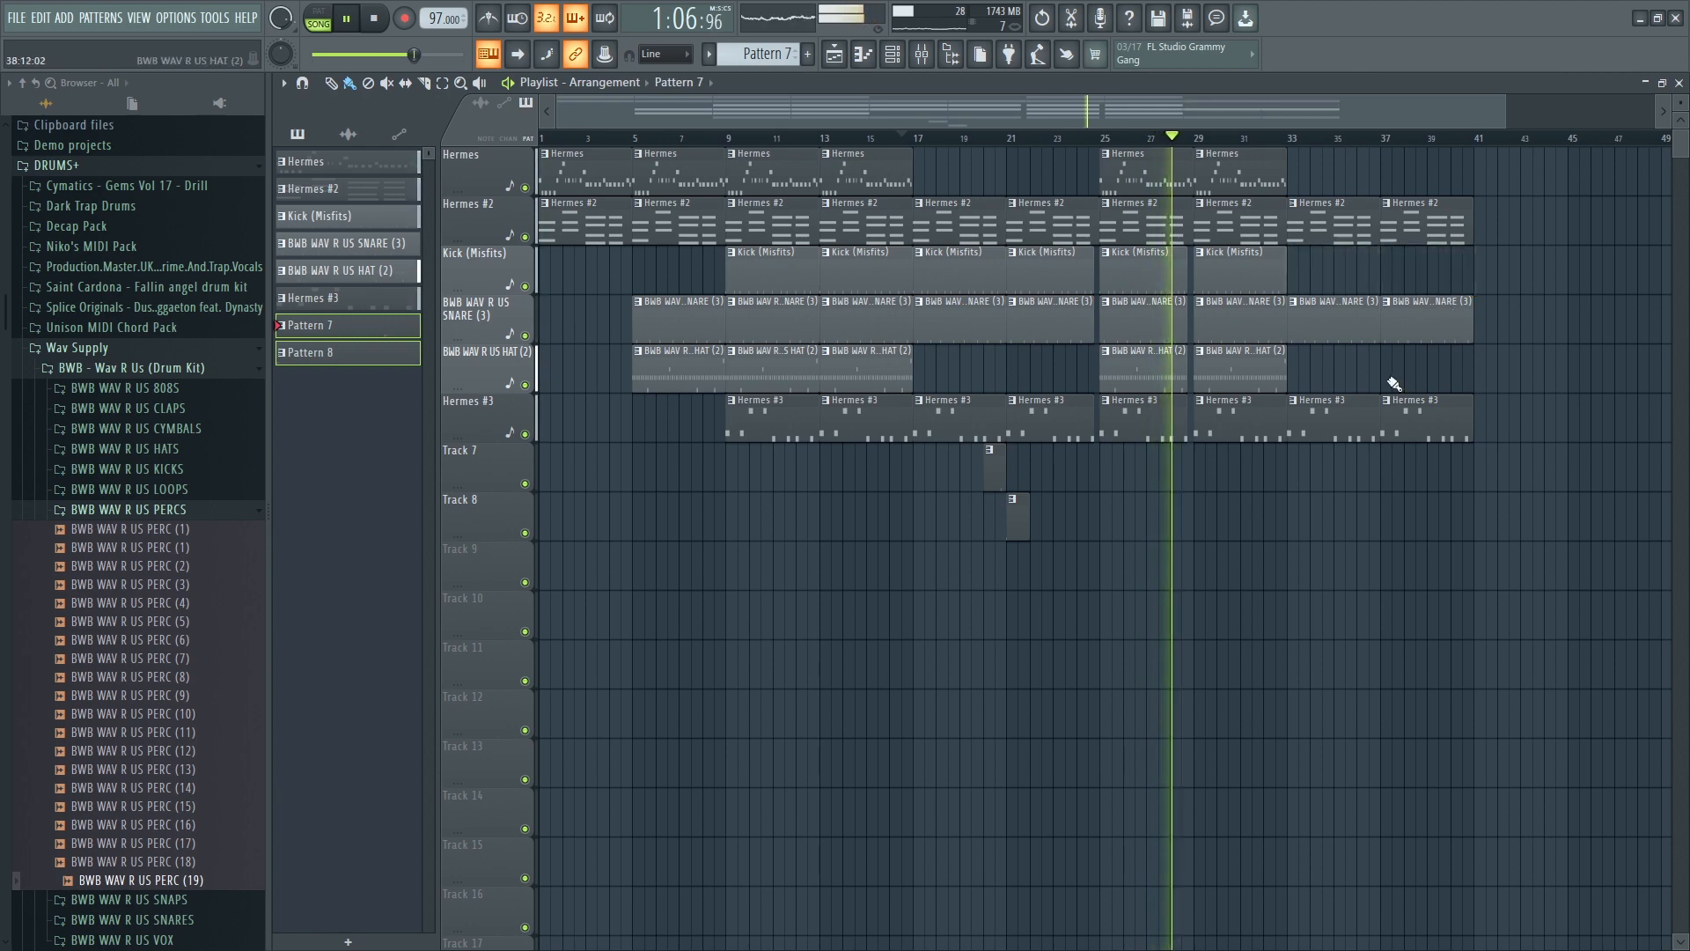
mouse_move(1332, 179)
left_mouse_down()
mouse_move(1145, 180)
mouse_move(1362, 181)
left_mouse_up()
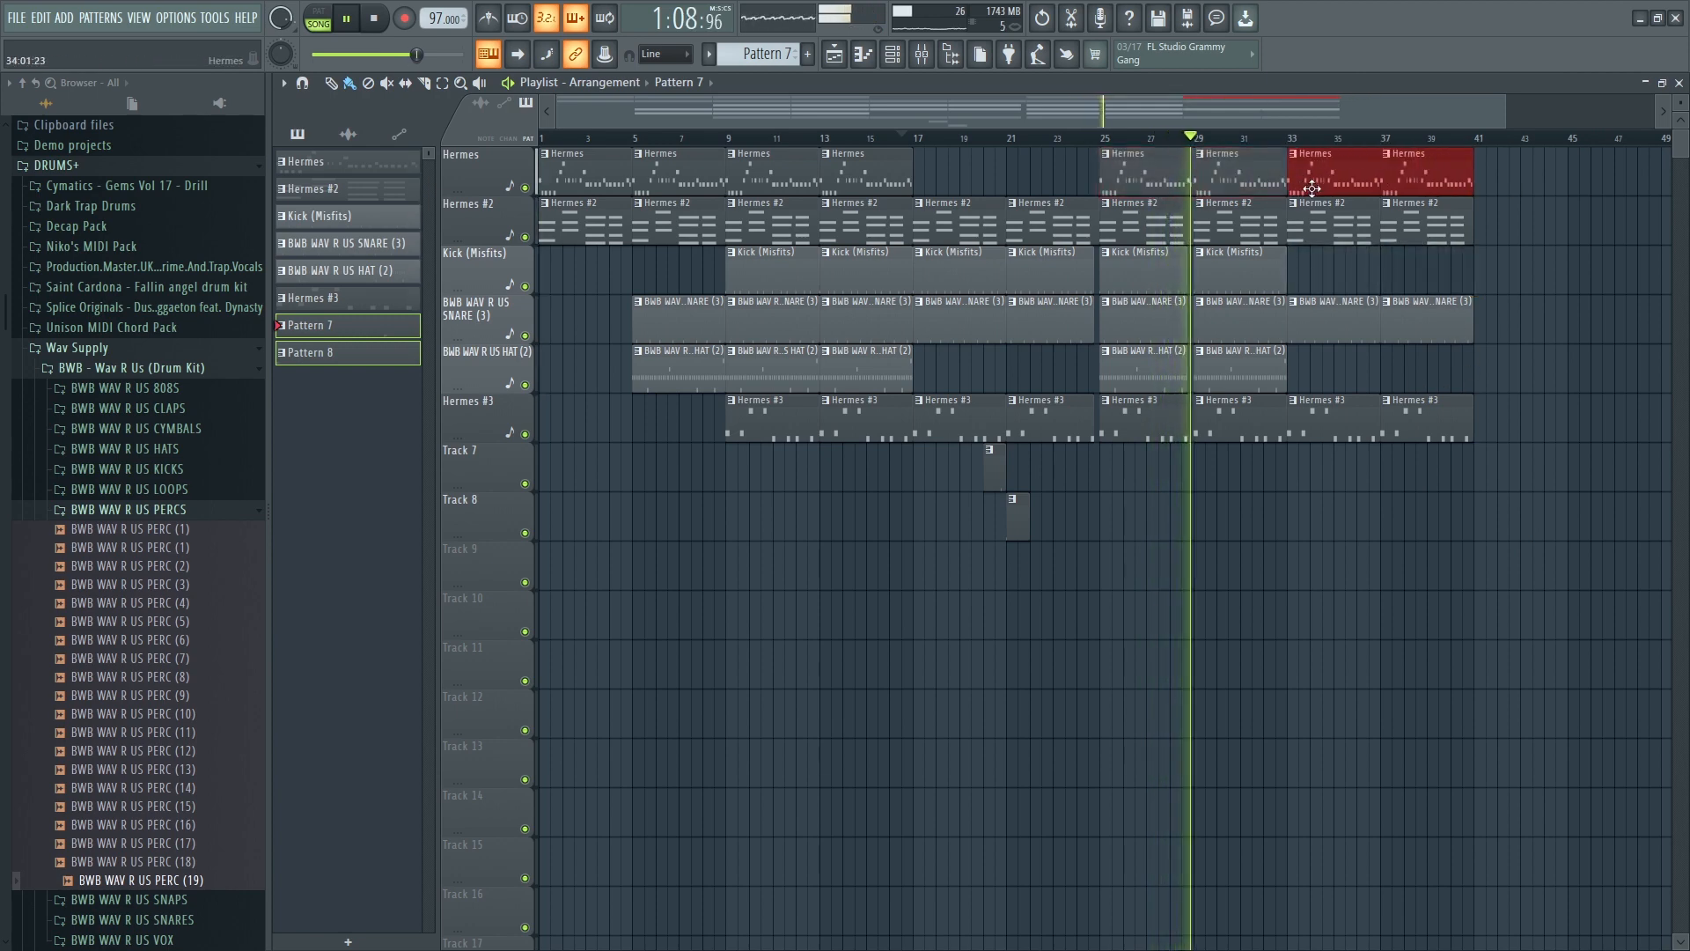
scroll(1260, 125, "up", 5)
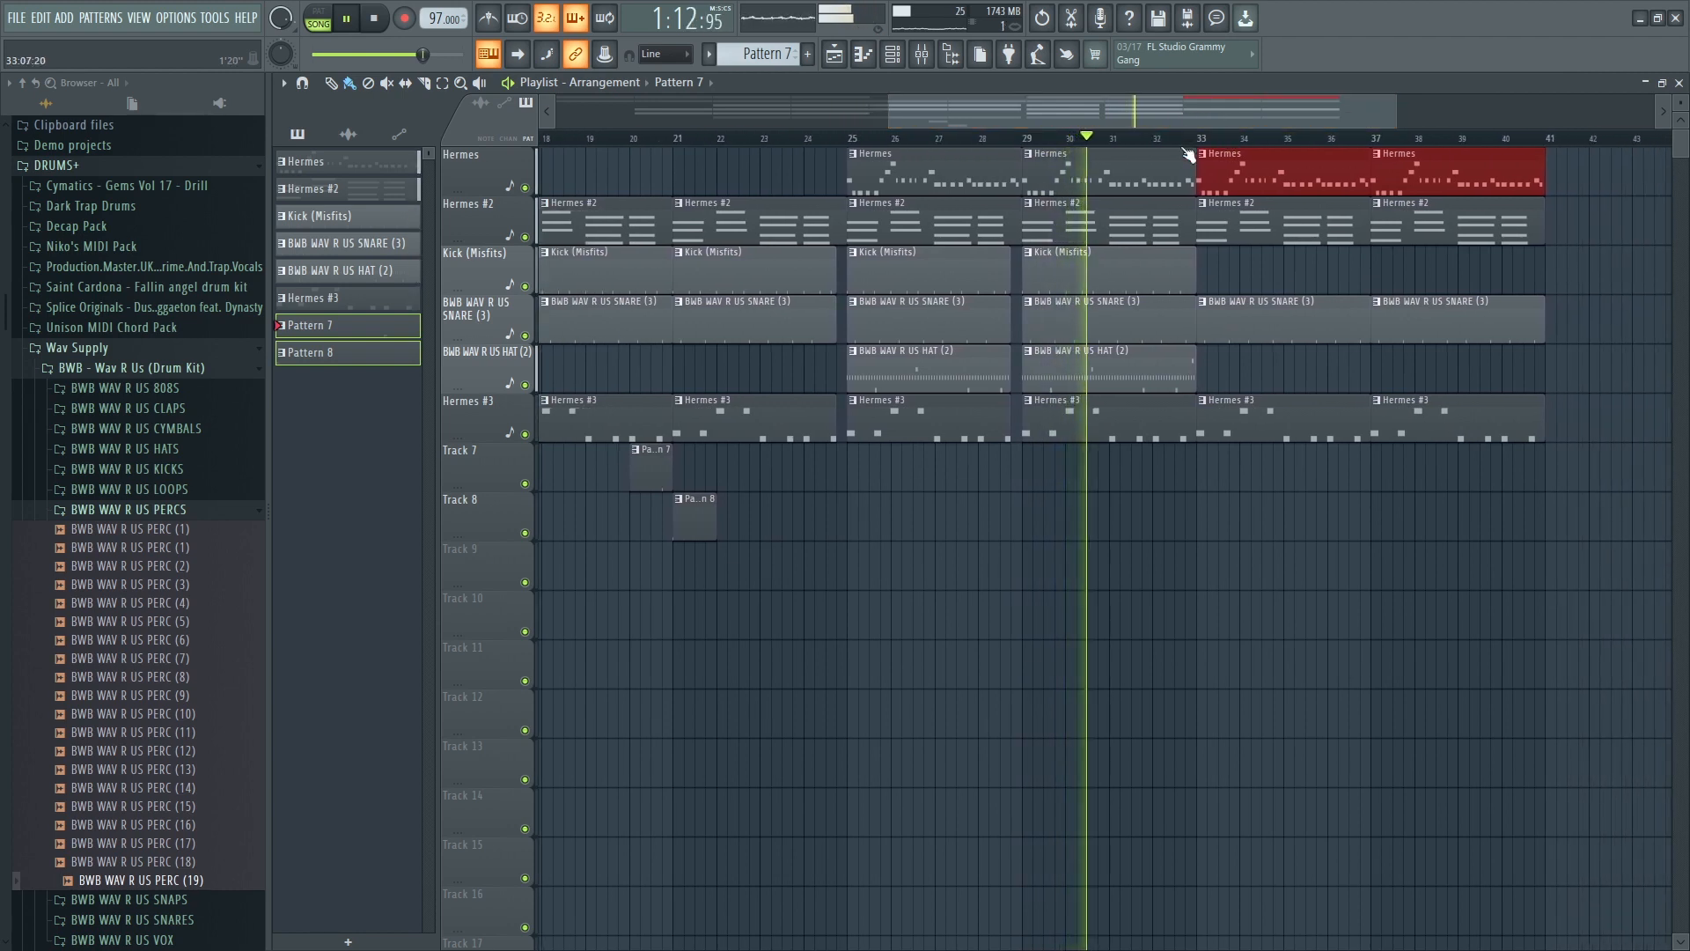
- Trim about one beat off the ends of the kick, snare and hat clips starting at bar 9
left_click(1283, 268)
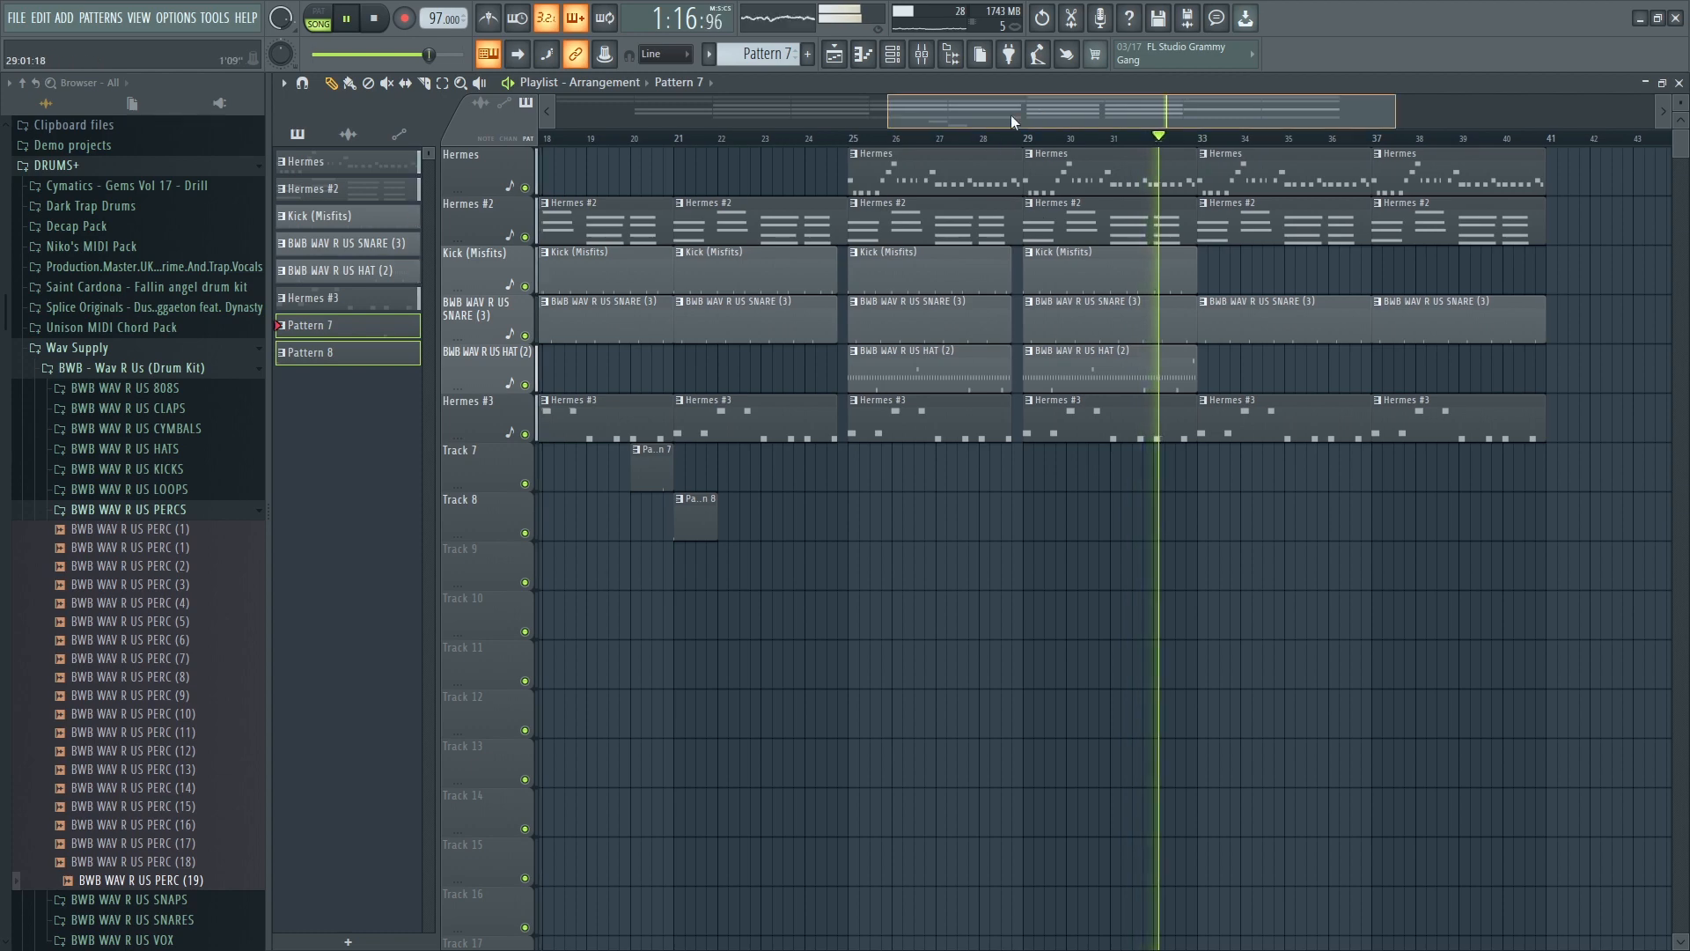
left_click_drag(1010, 115, 723, 167)
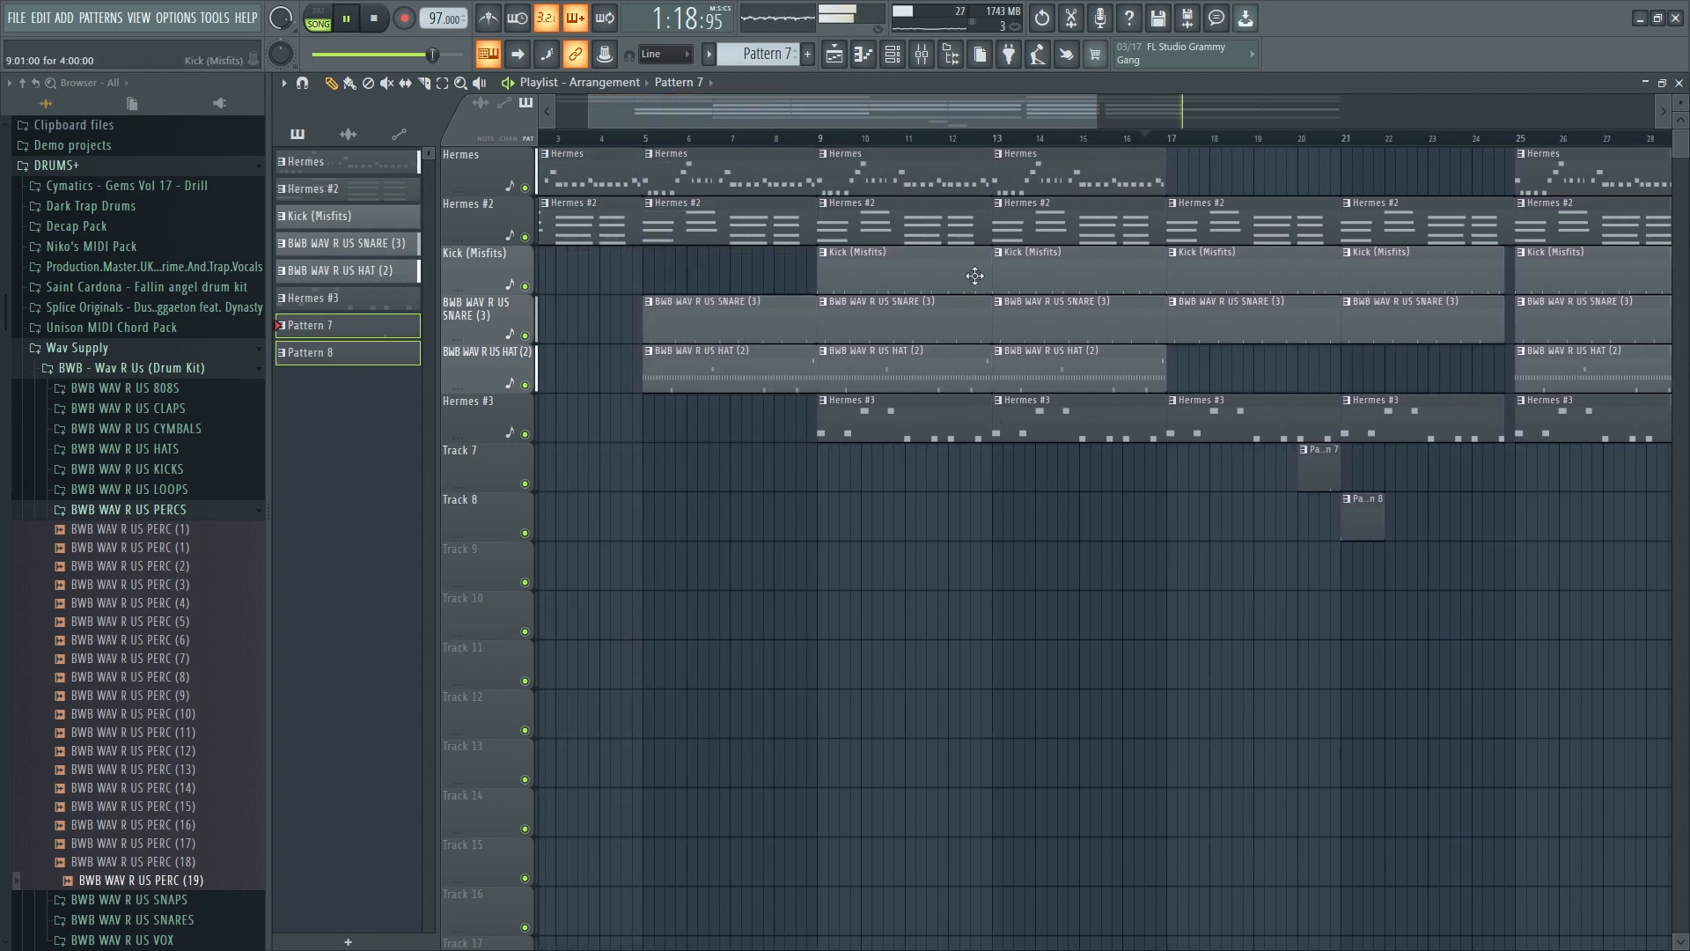
left_click_drag(952, 280, 959, 380)
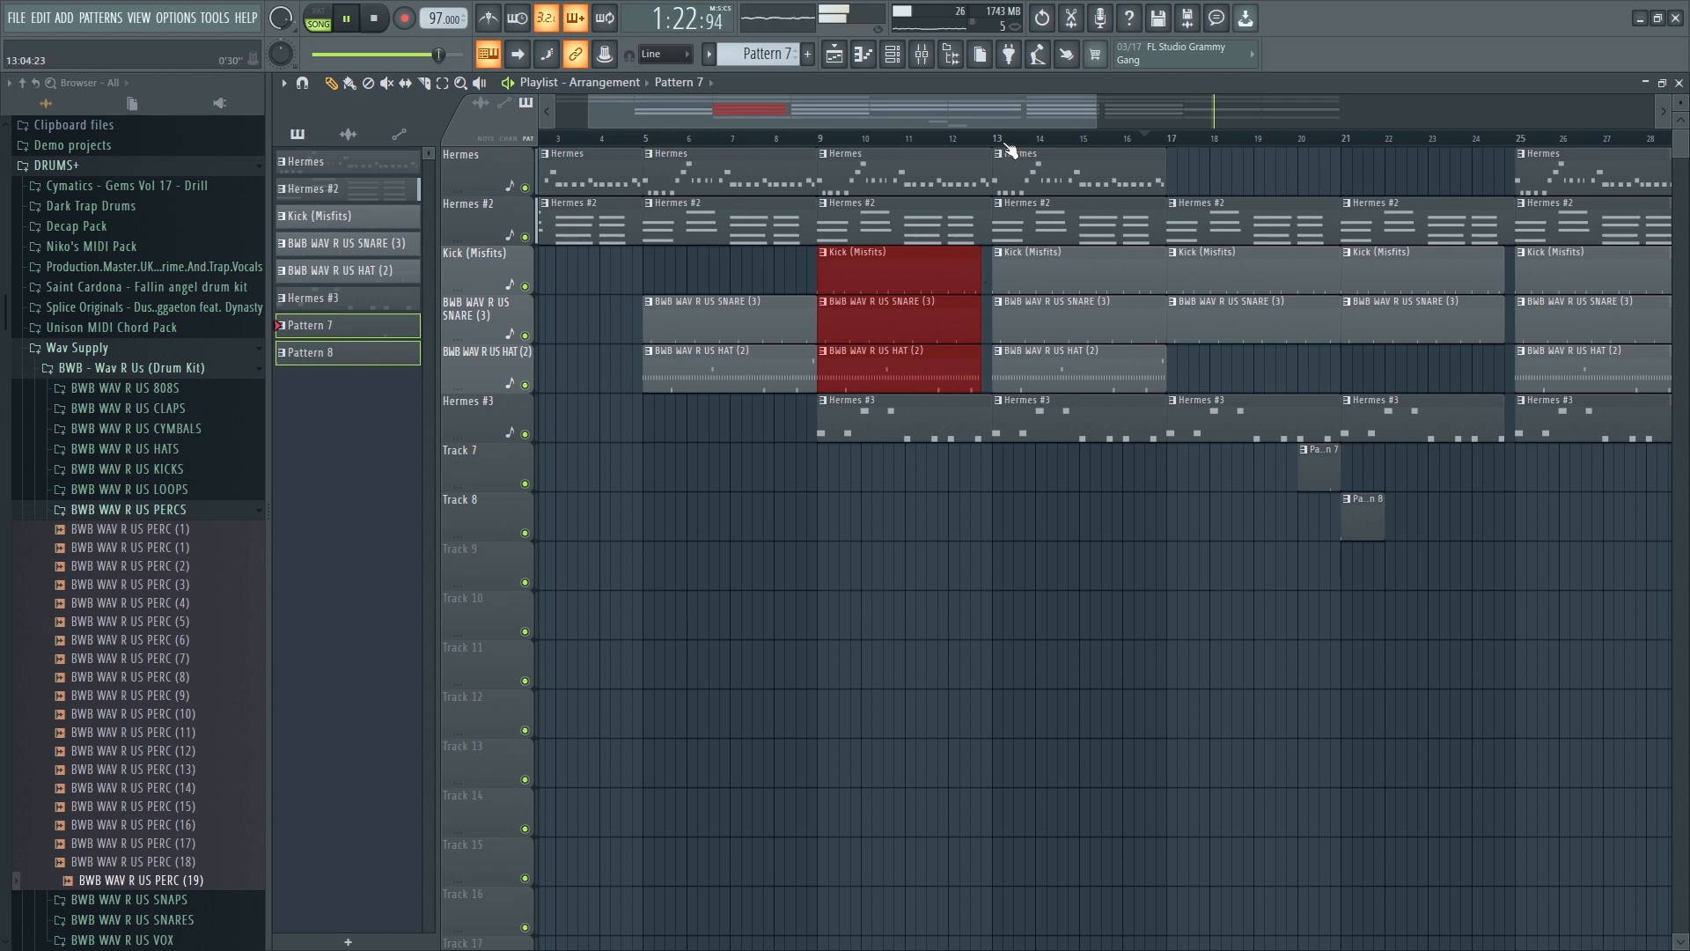
- Trim about two beats off the end of the snare clip at bar 37 and copy the hat clip from bar 29 to bar 37
scroll(1011, 116, "down", 2)
left_click_drag(1011, 114, 1176, 121)
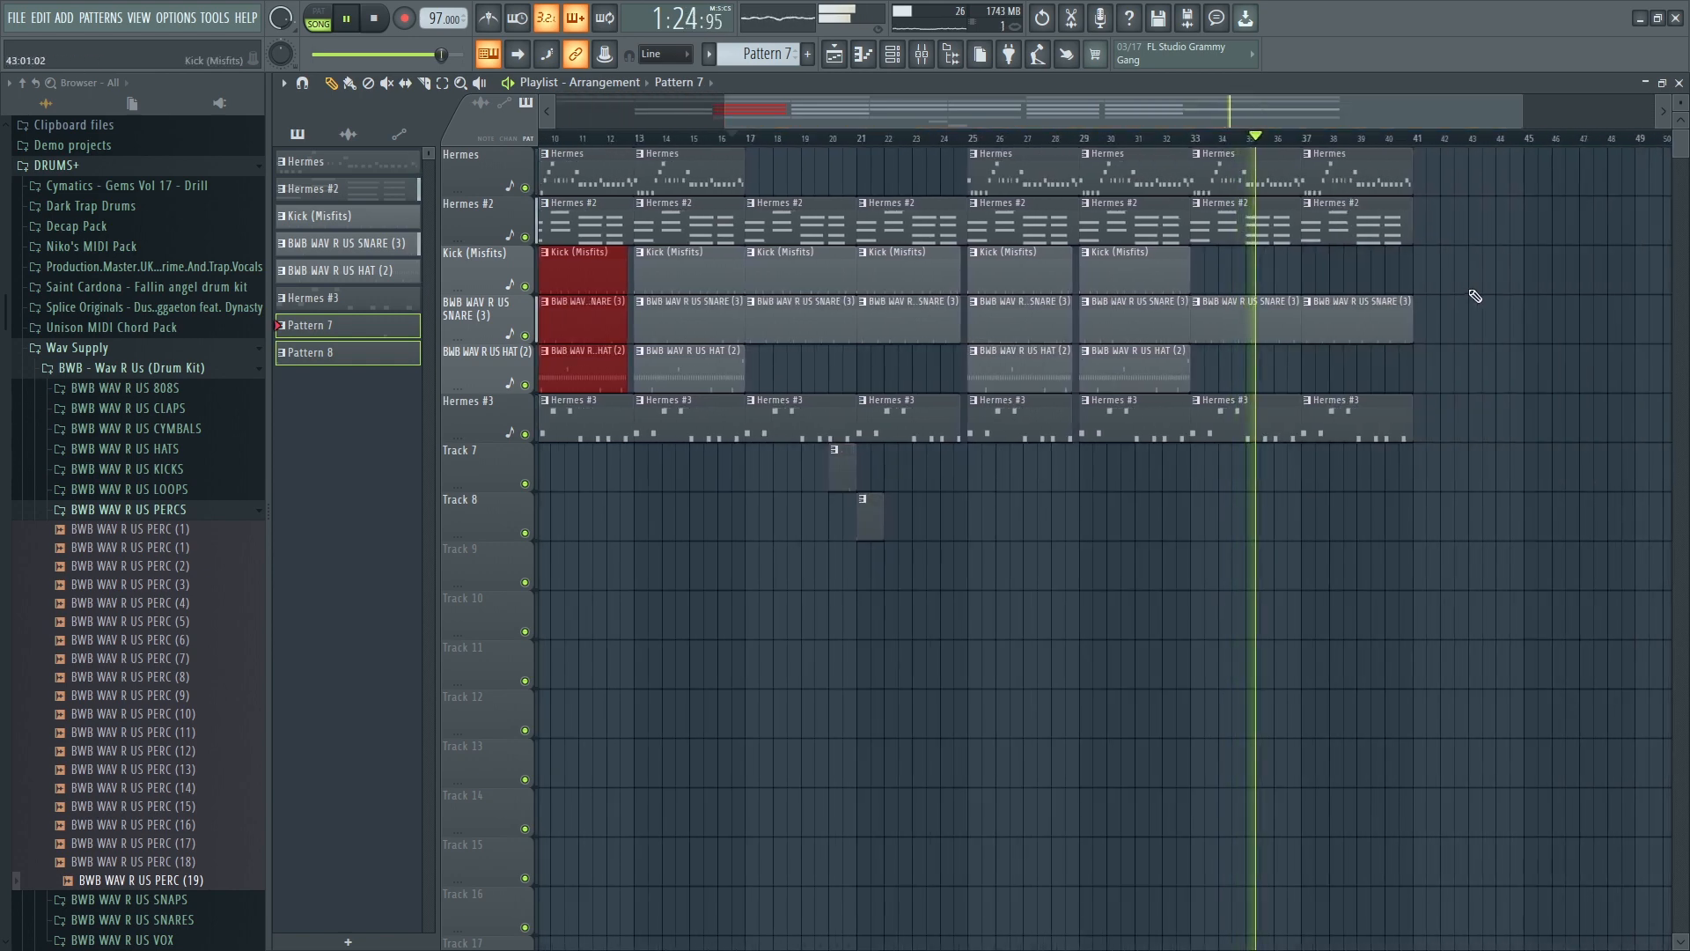
left_click(1471, 294, "ctrl")
left_click_drag(1412, 319, 1402, 319)
left_click_drag(1153, 375, 1380, 375)
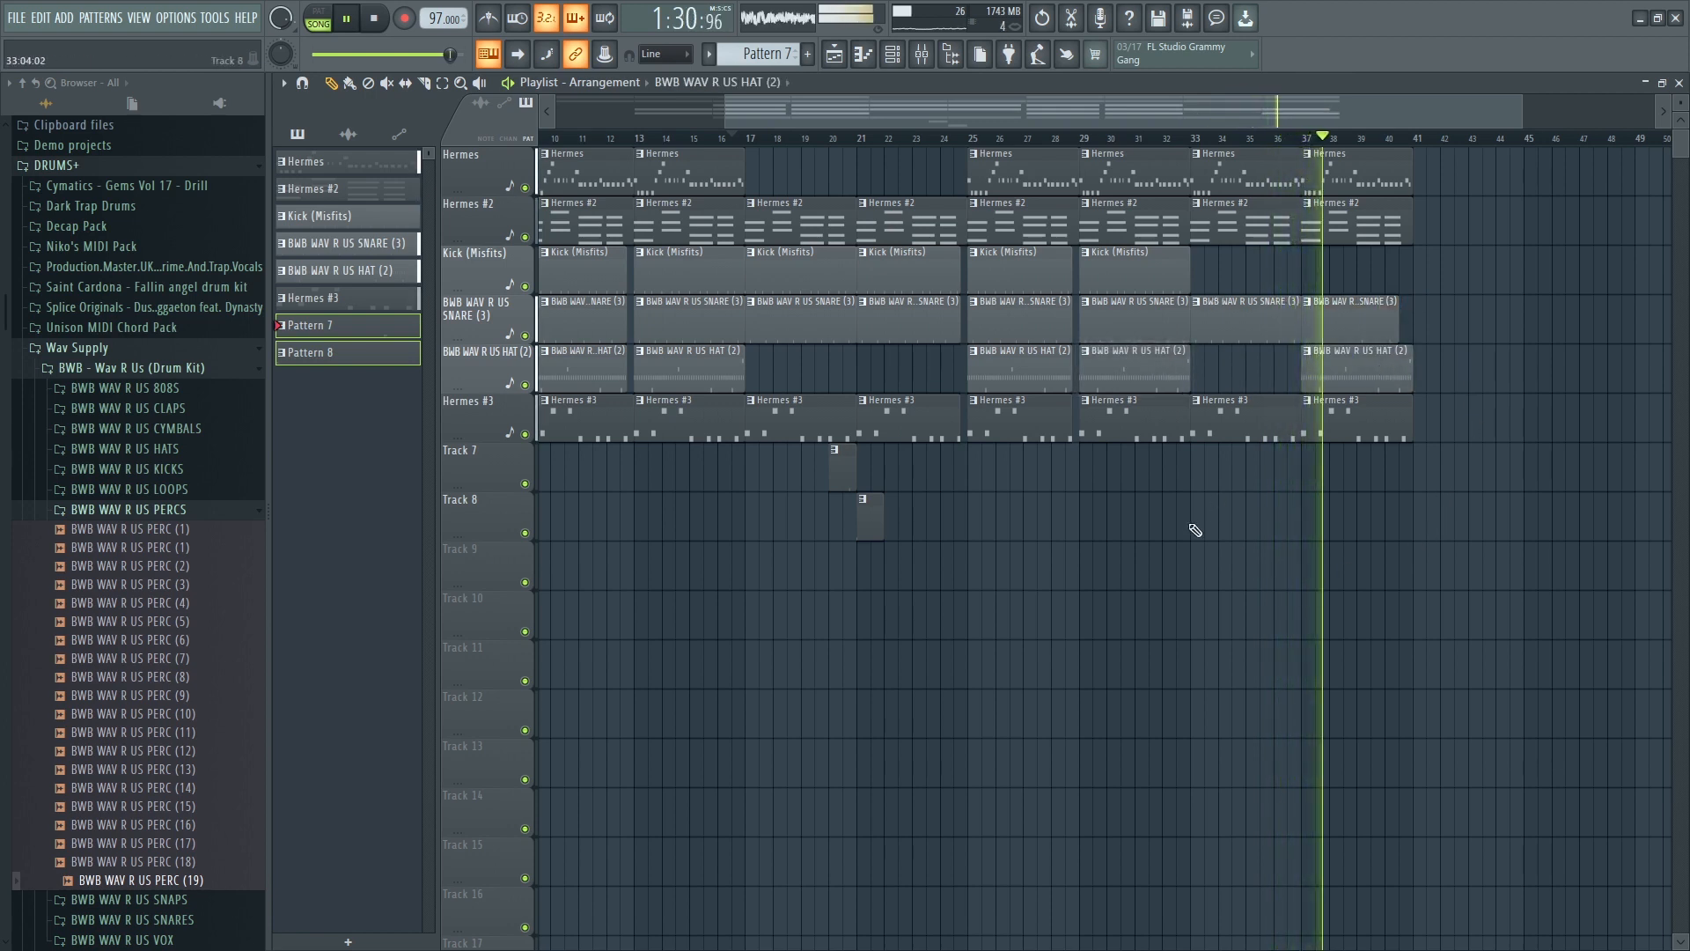
- Duplicate all clips on every track between bars 9 and 33 so that the copy starts at bar 41
left_click_drag(1181, 527, 1002, 177)
left_click(1164, 560, "ctrl")
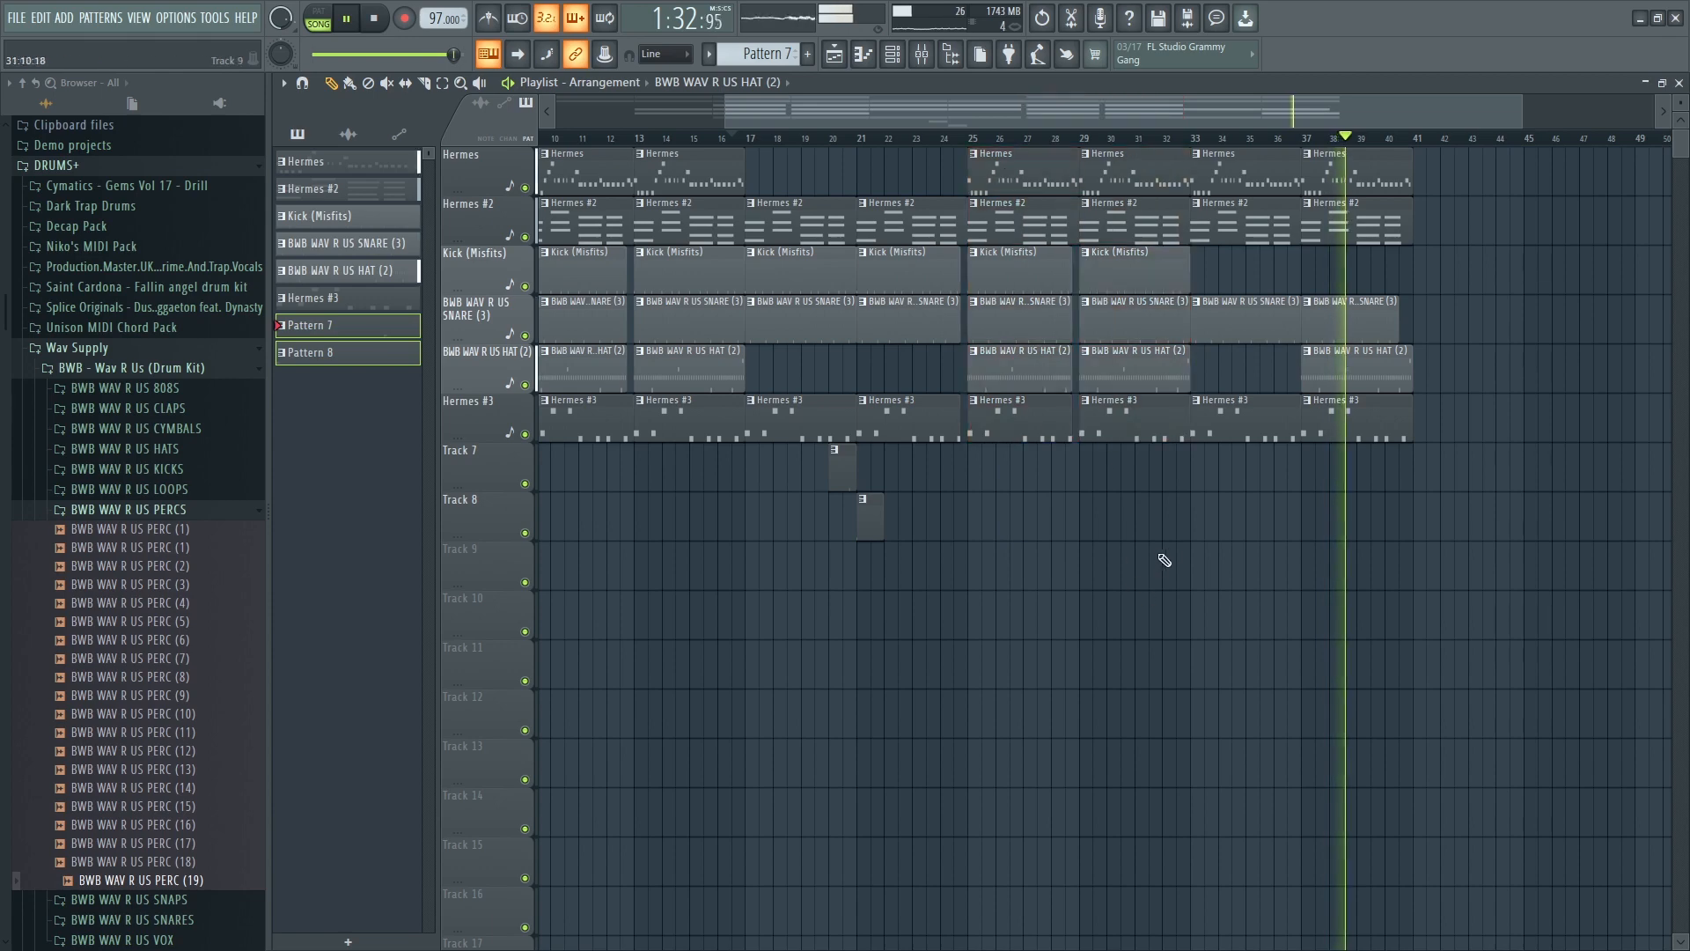
left_click_drag(1184, 637, 1458, 228)
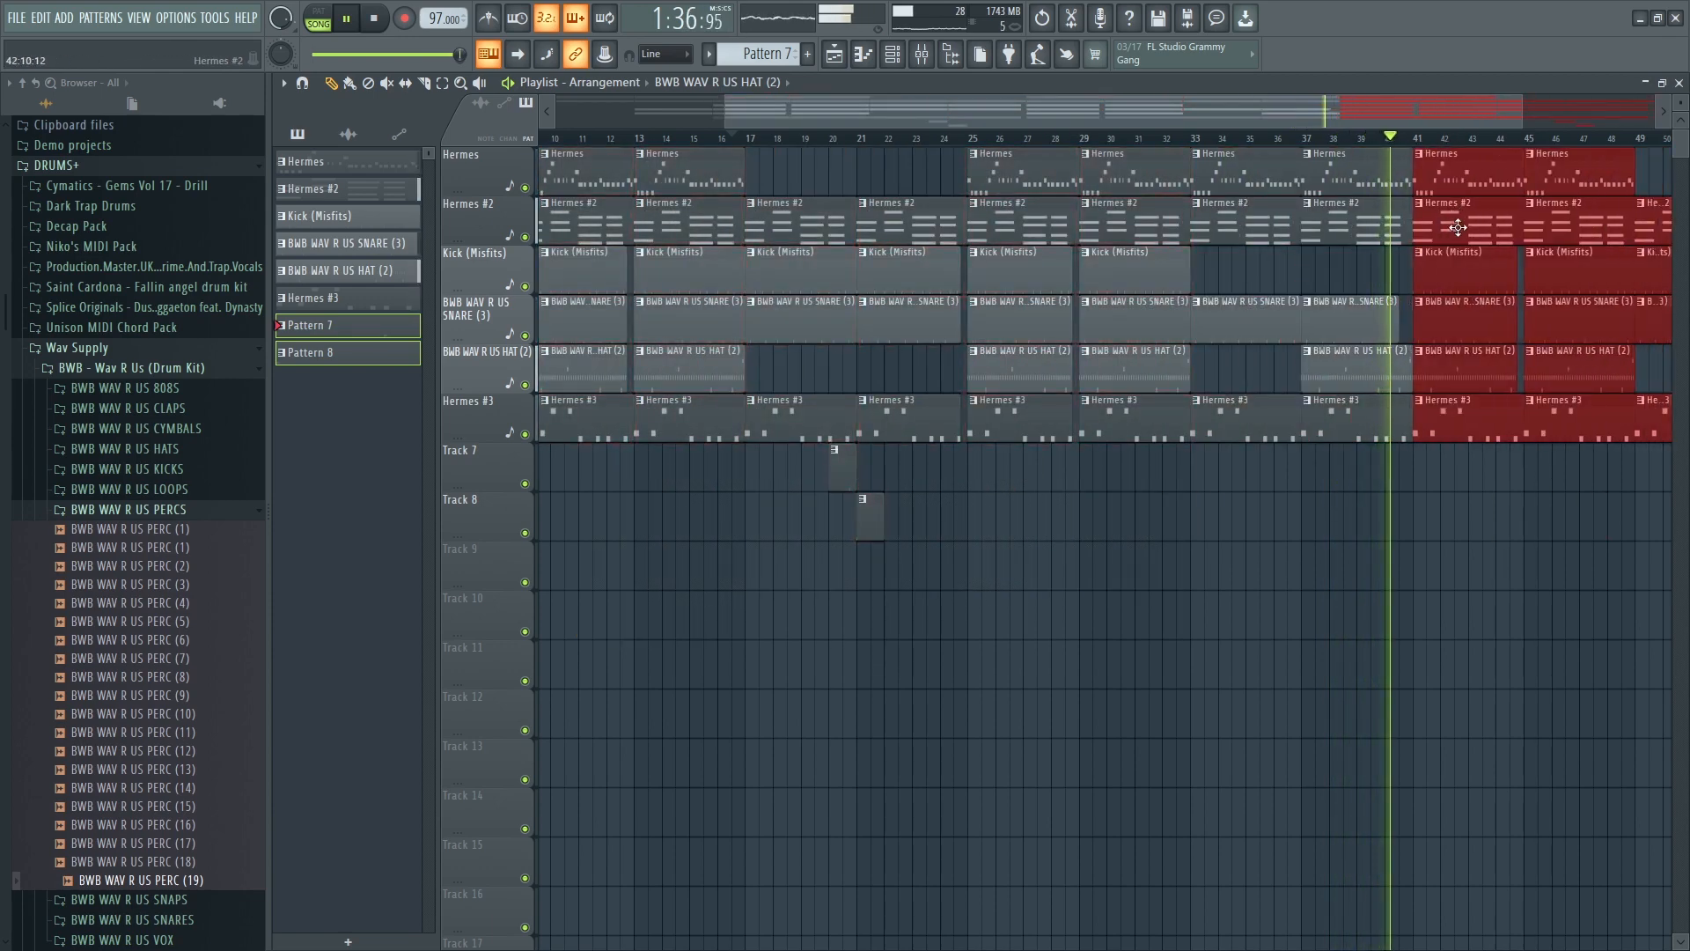
left_click_drag(1206, 114, 1477, 109)
left_click(1476, 253)
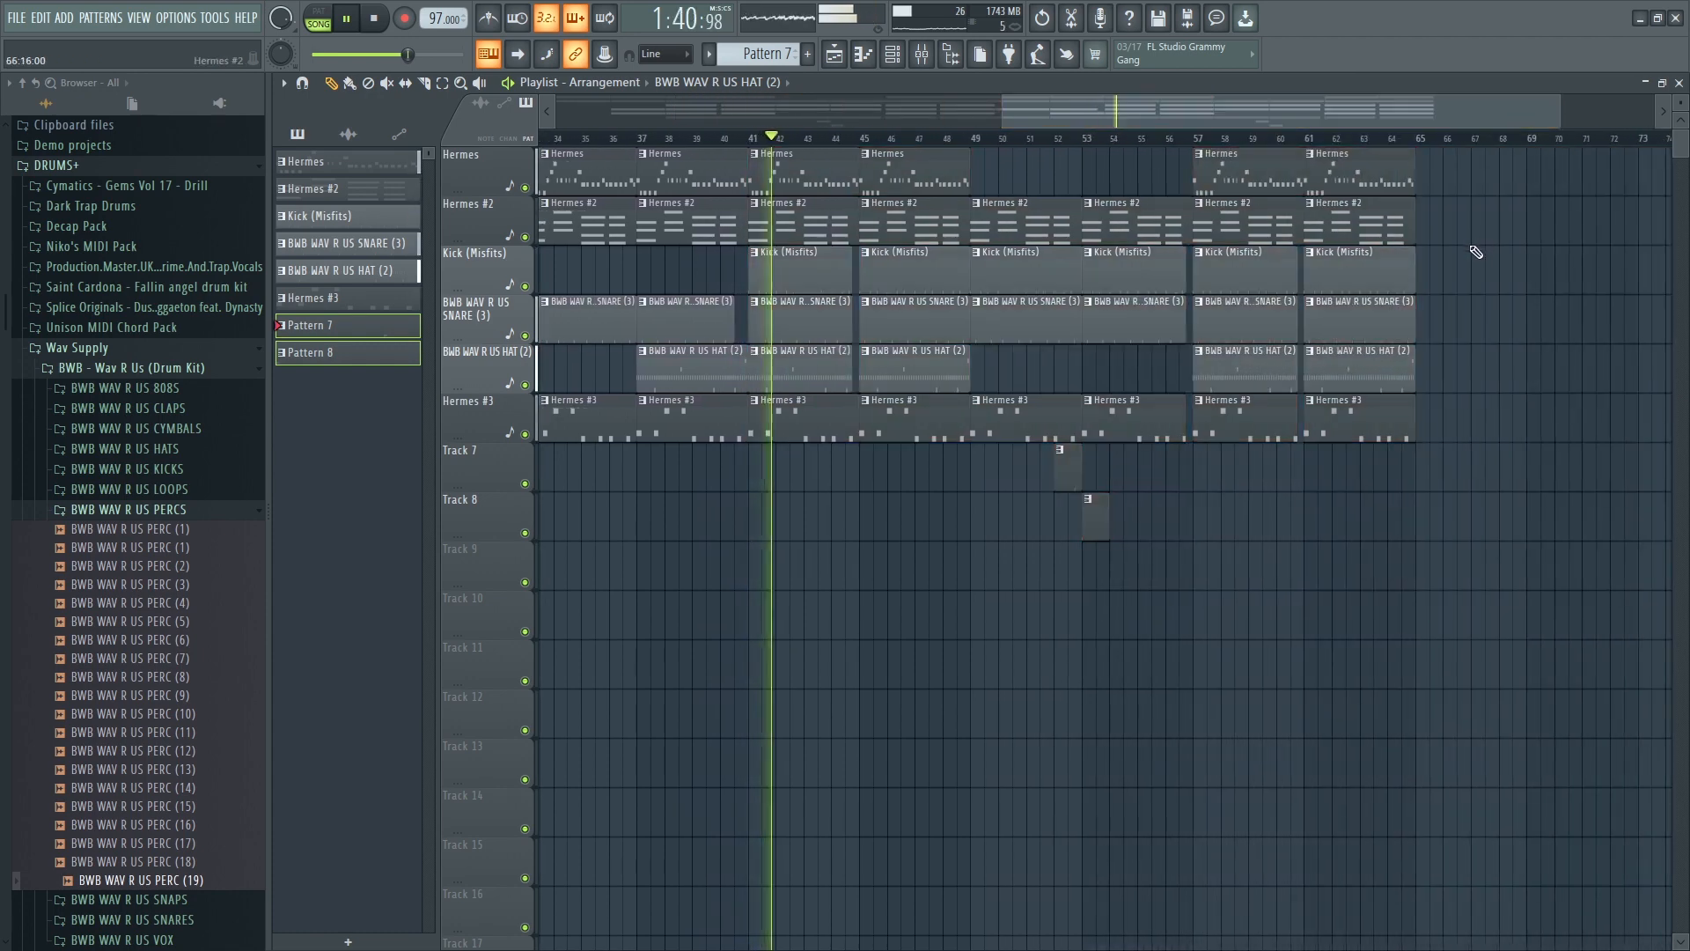
- Copy the Hermes, Hermes #2 and Hermes #3 clips from bar 61 to bar 65 as the outro
left_click_drag(1497, 236, 1346, 182)
left_click_drag(1347, 185, 1456, 195)
left_click_drag(1364, 423, 1478, 427)
key("ctrl+z")
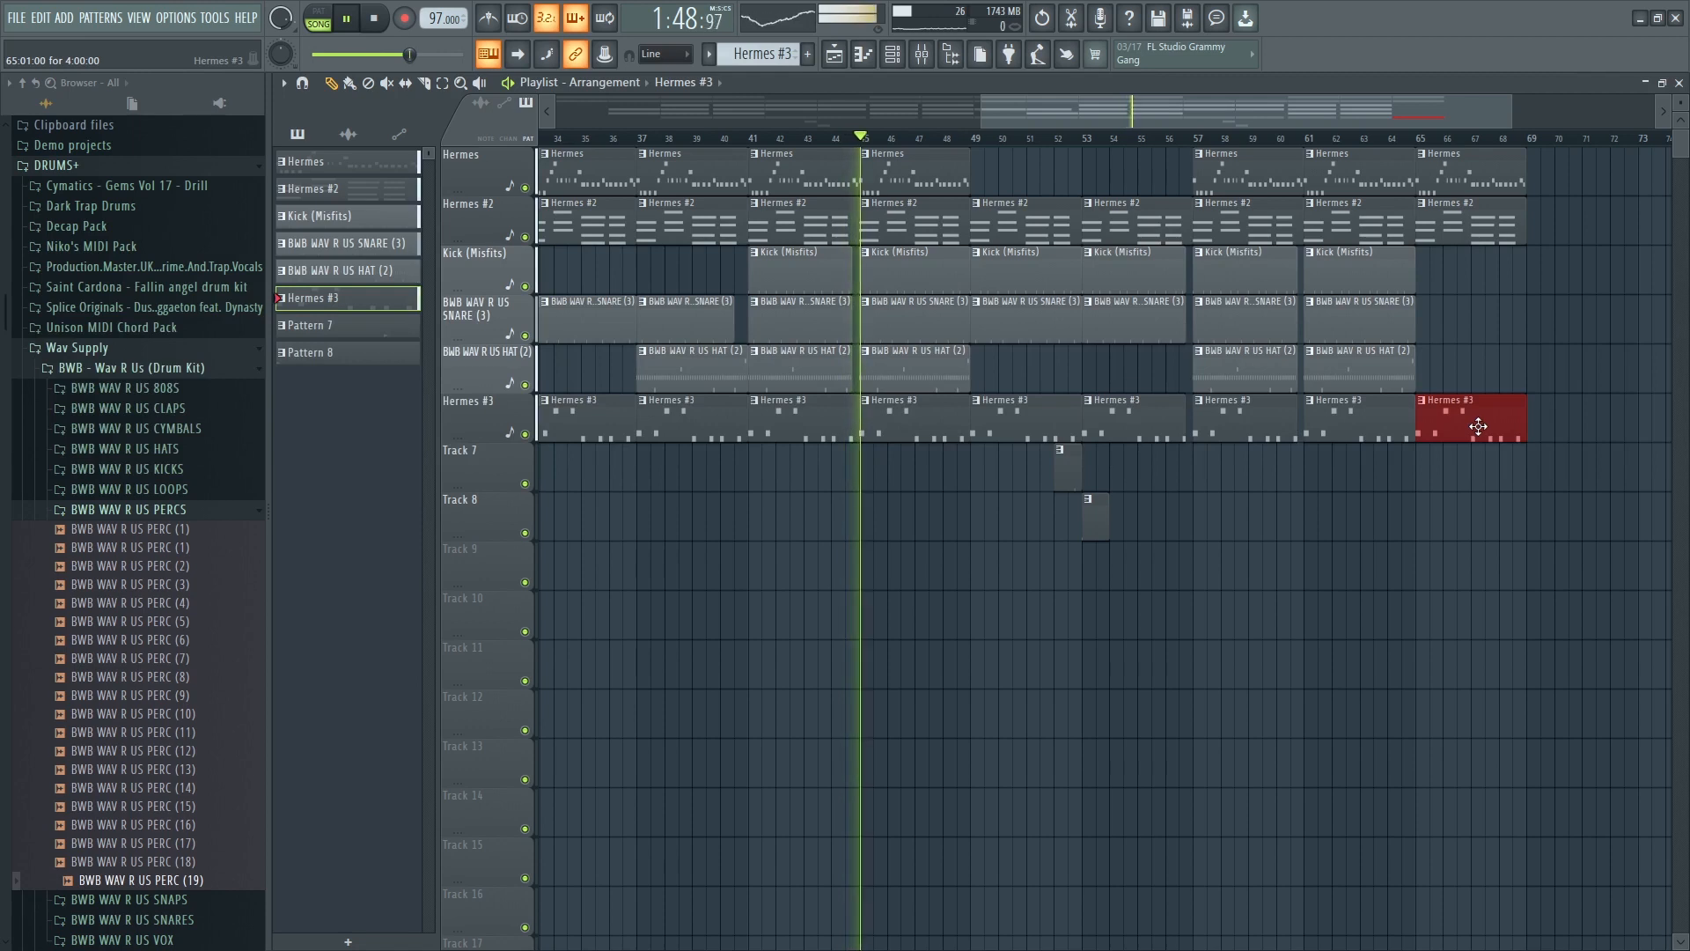
- Create a new empty pattern named End and place it at bar 69 on the snare track
left_click_drag(1075, 114, 1160, 109)
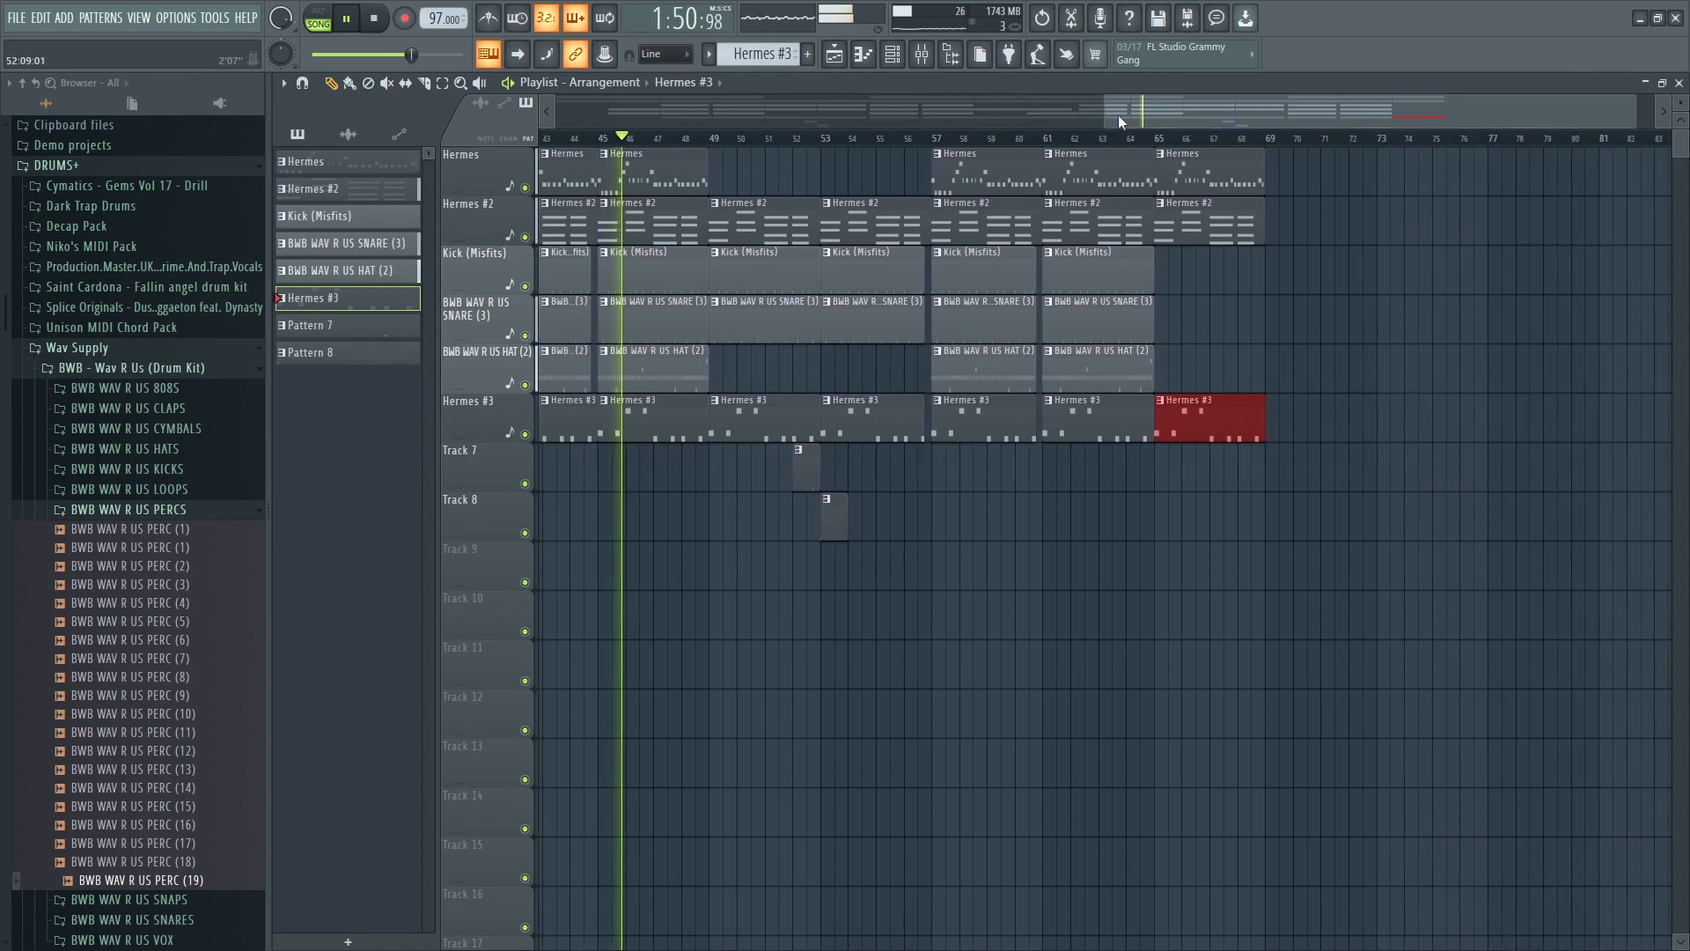
left_click(711, 60)
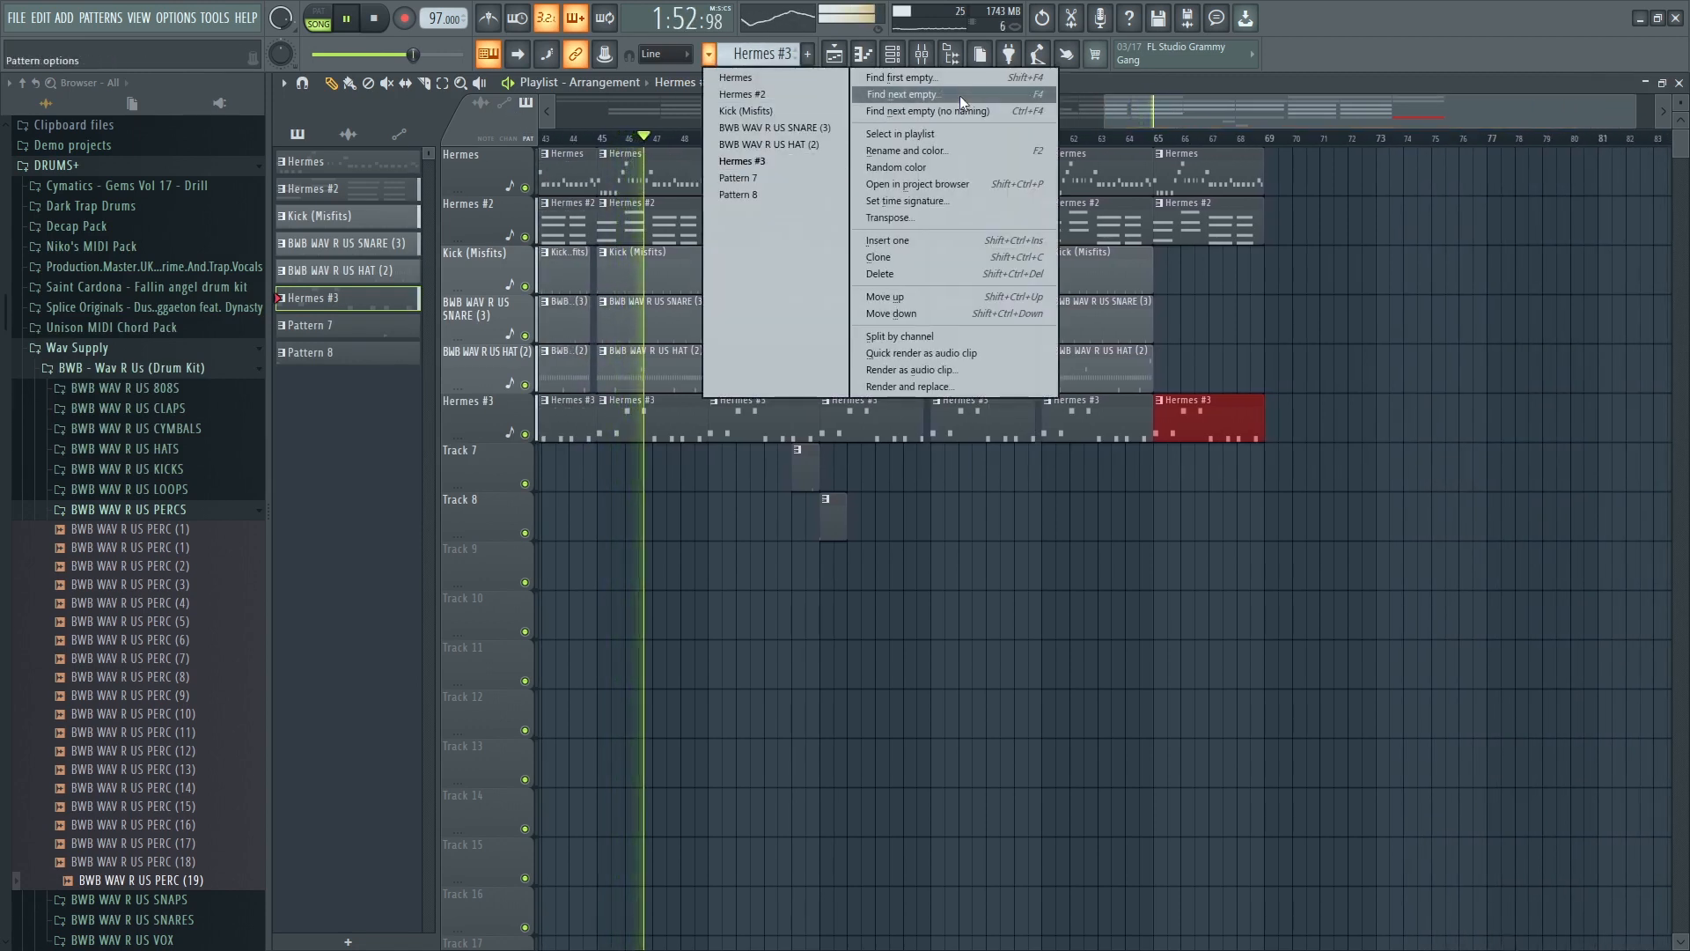
left_click(959, 95)
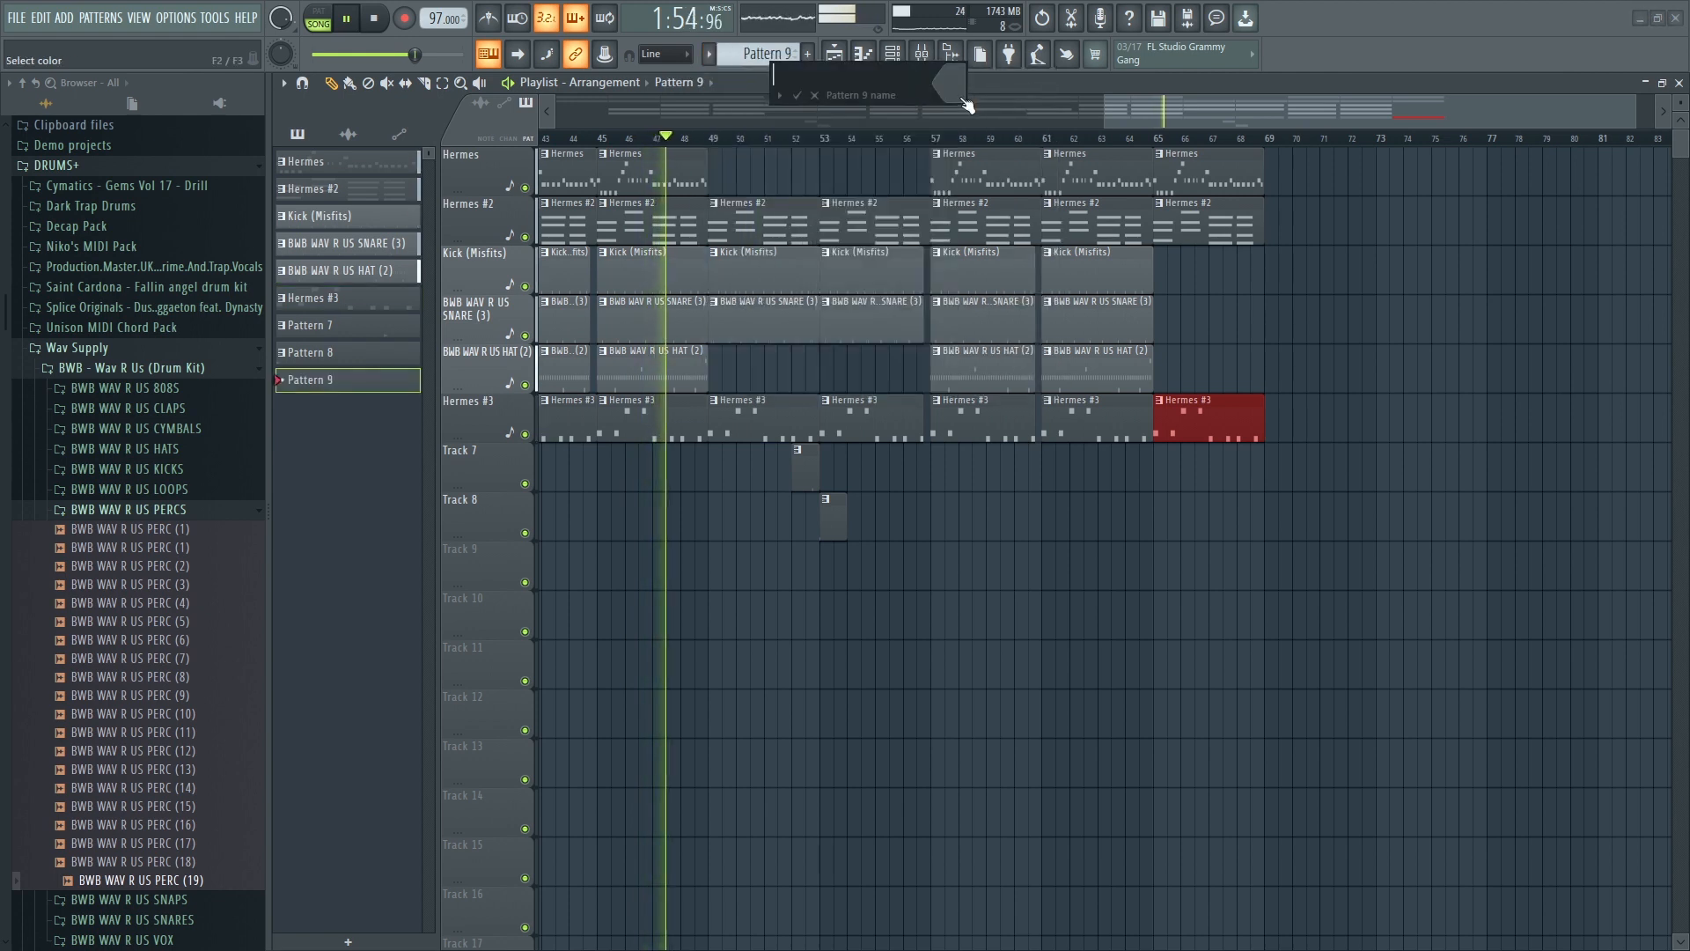
type("End")
key("Return")
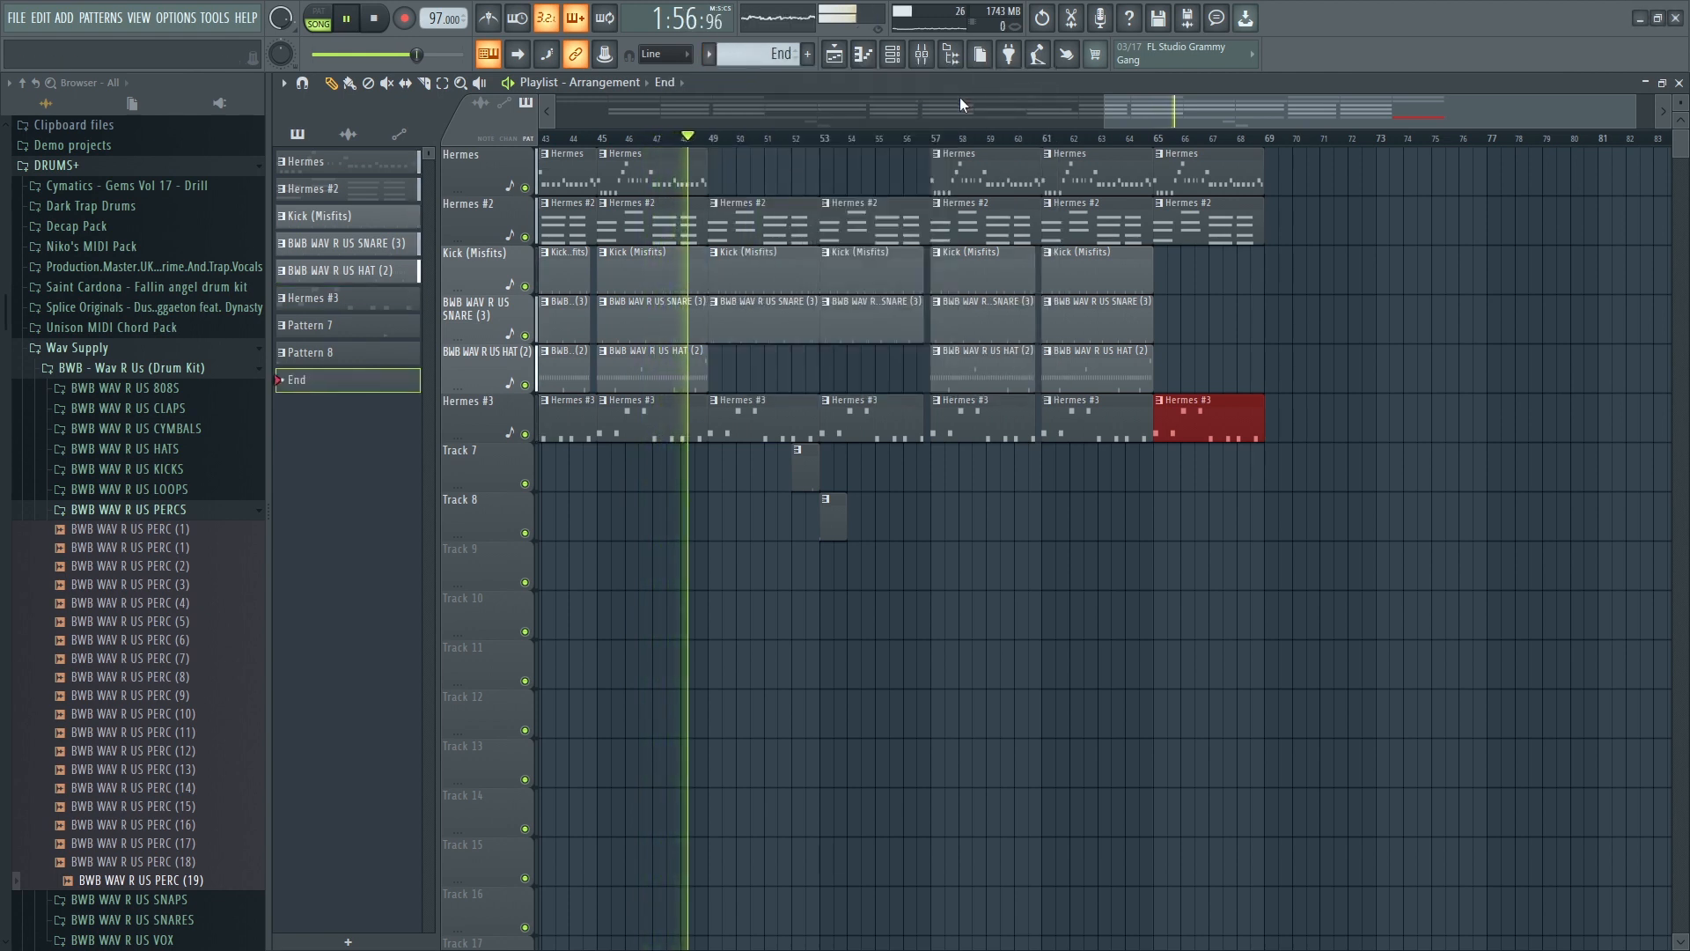
left_click(1279, 313)
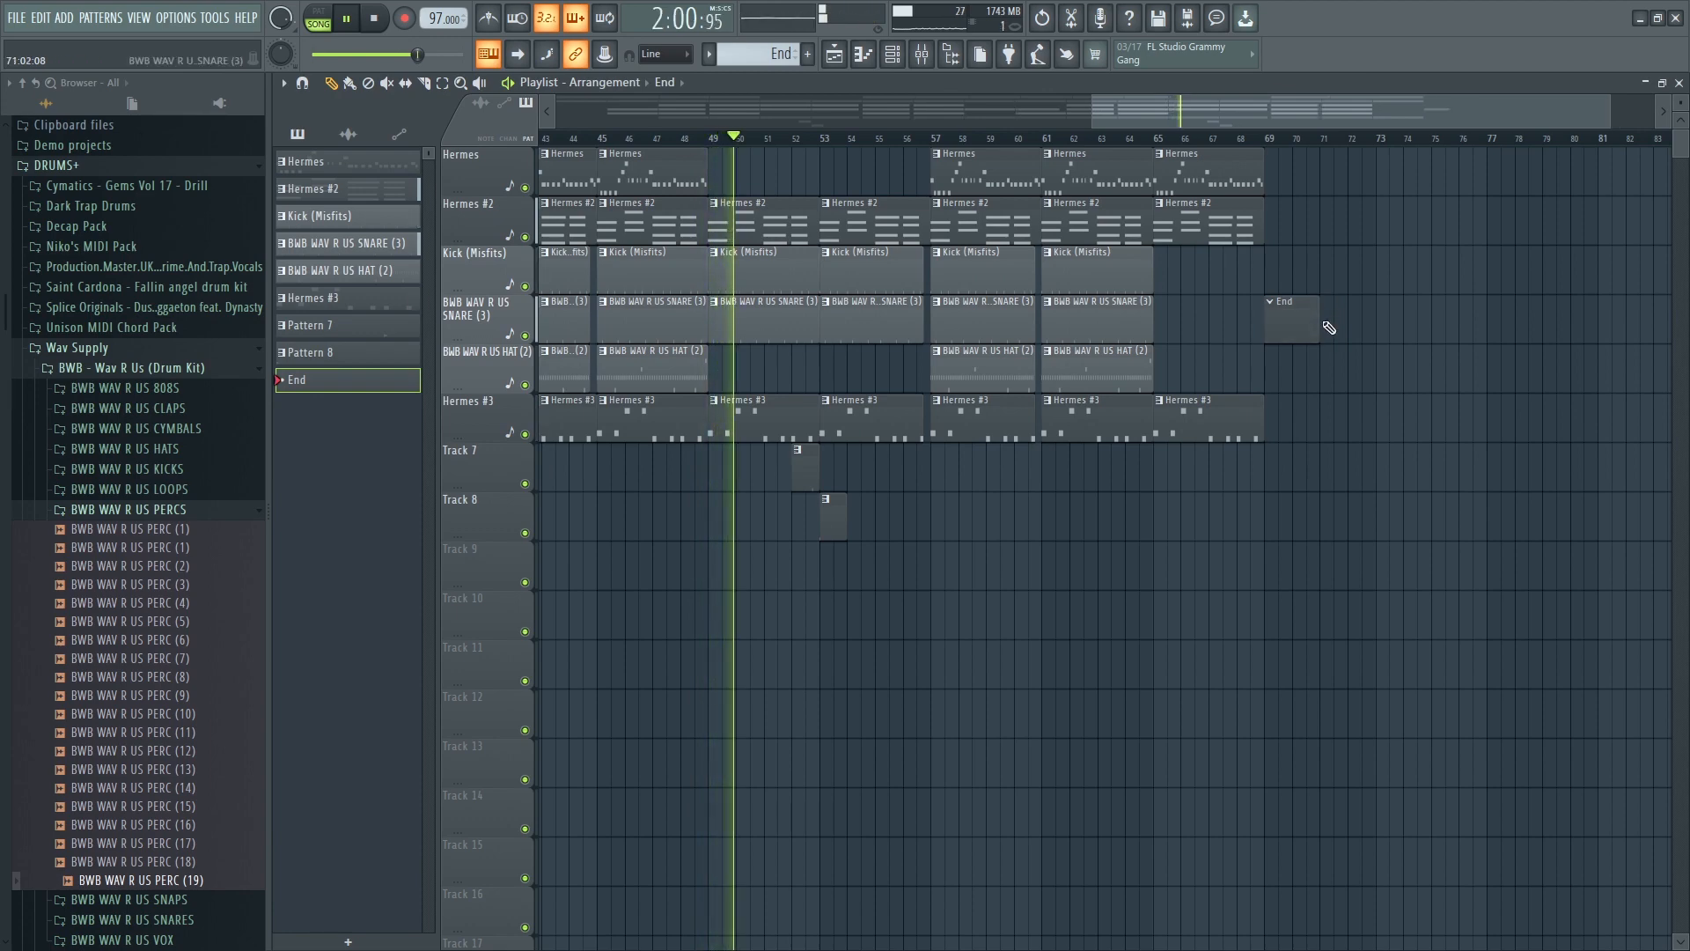
- Save the project in the G1 folder as loop 18
key("ctrl+s")
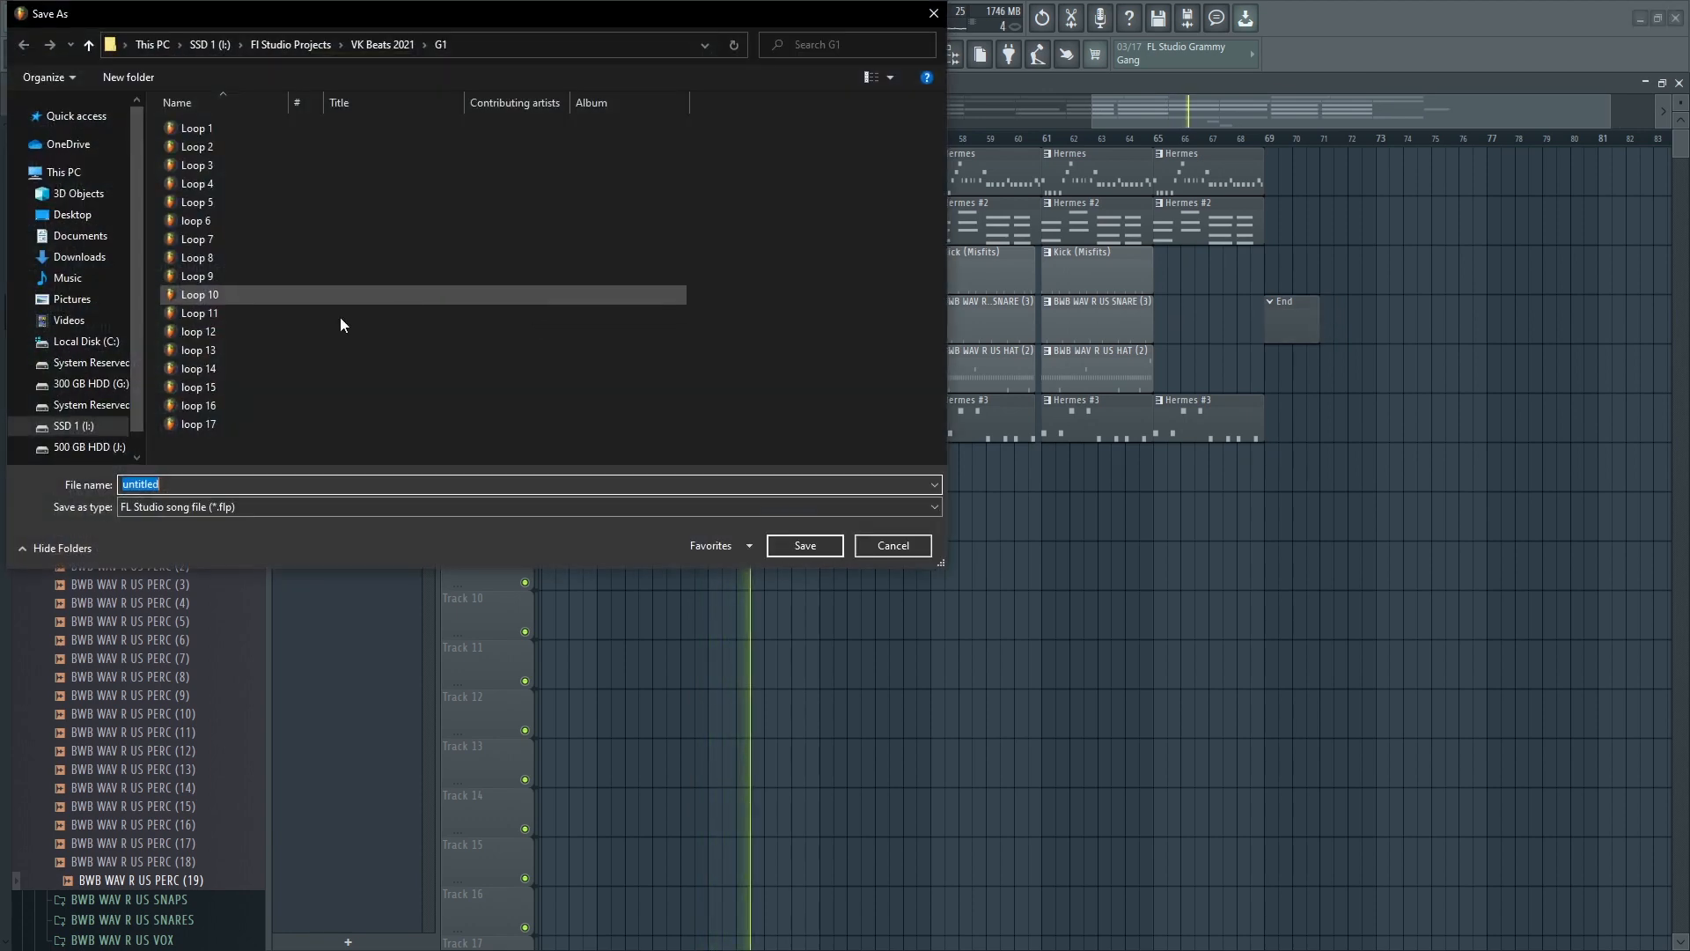
left_click(194, 424)
double_click(186, 483)
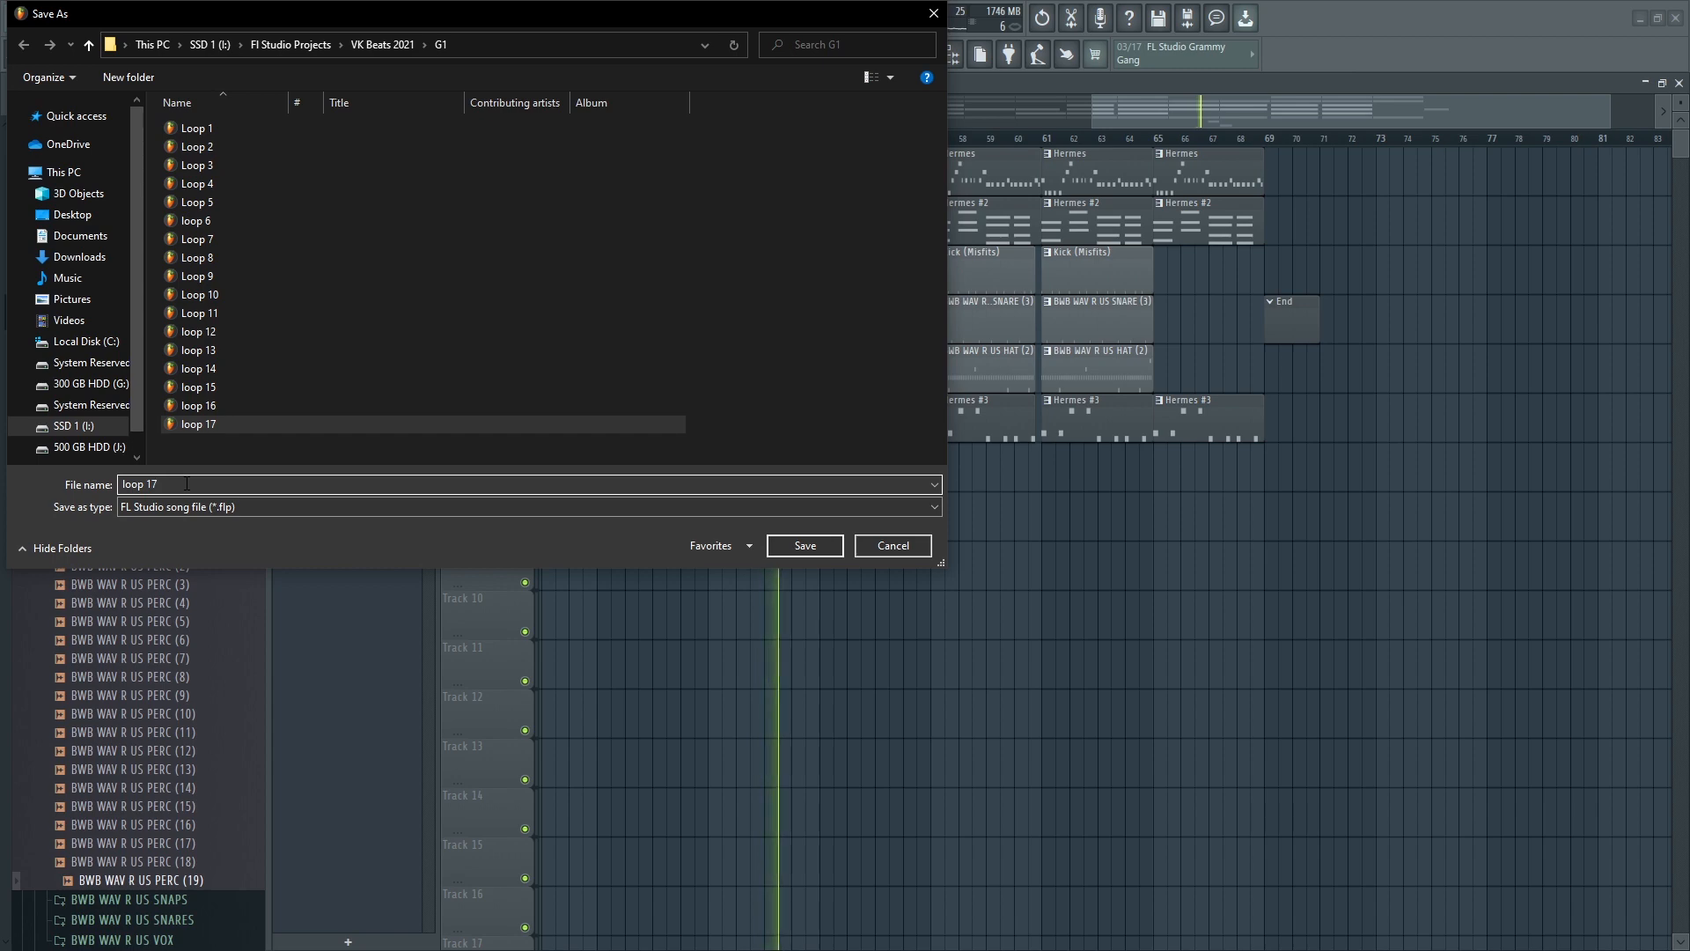
type("18-")
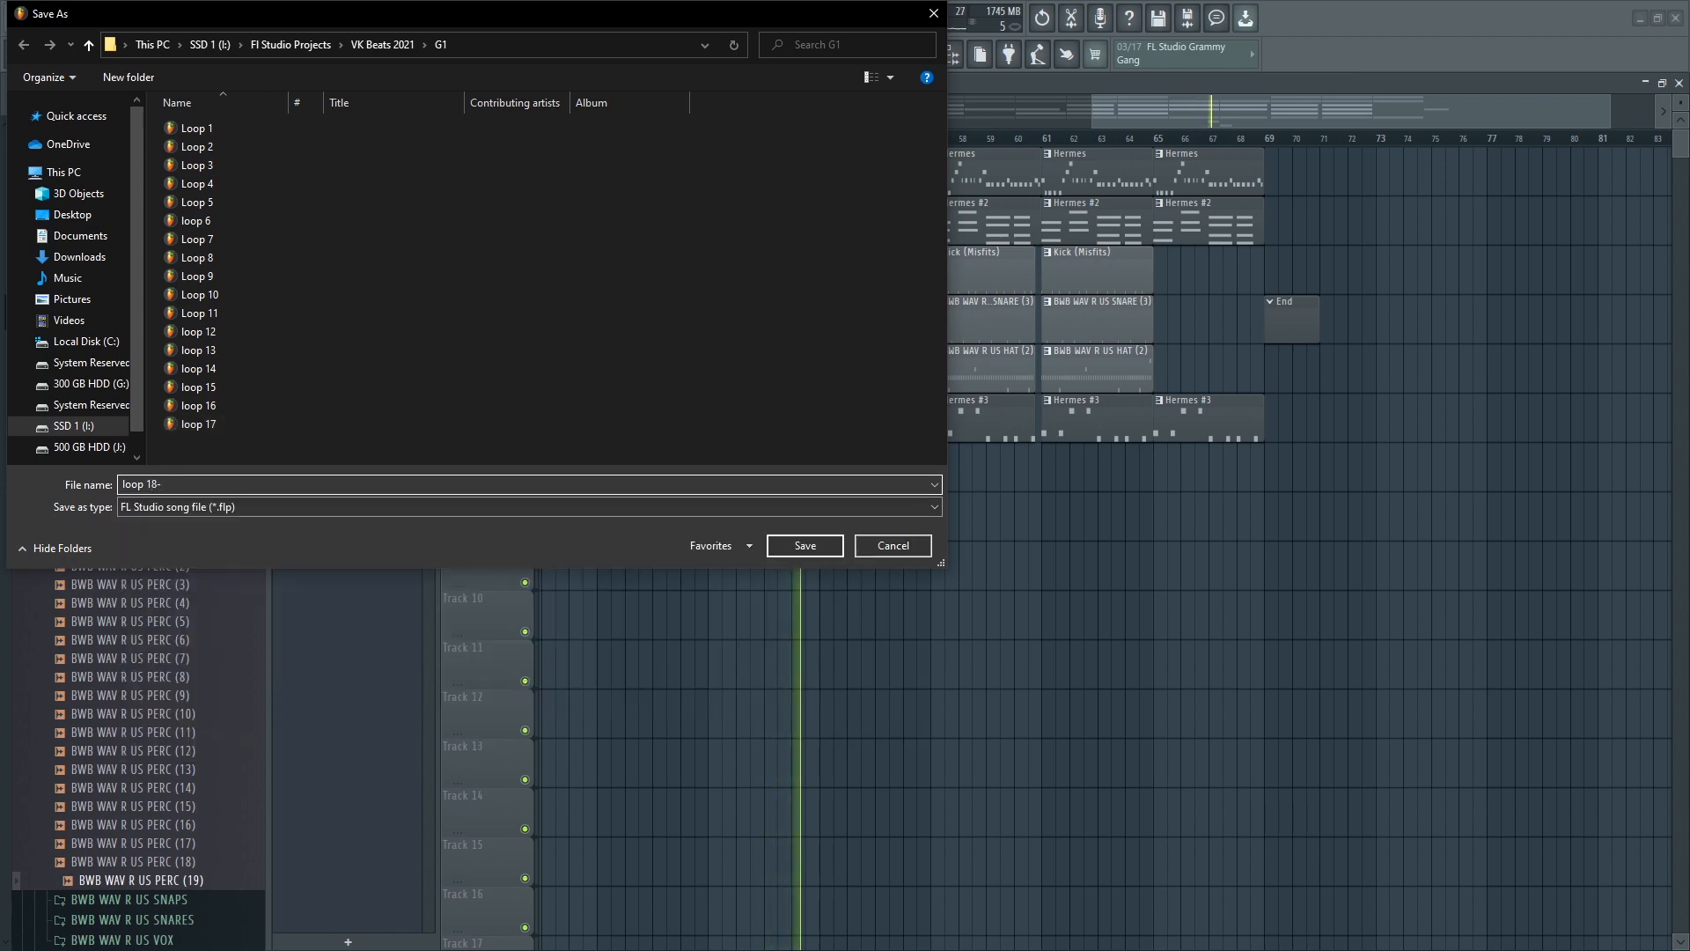
key("Return")
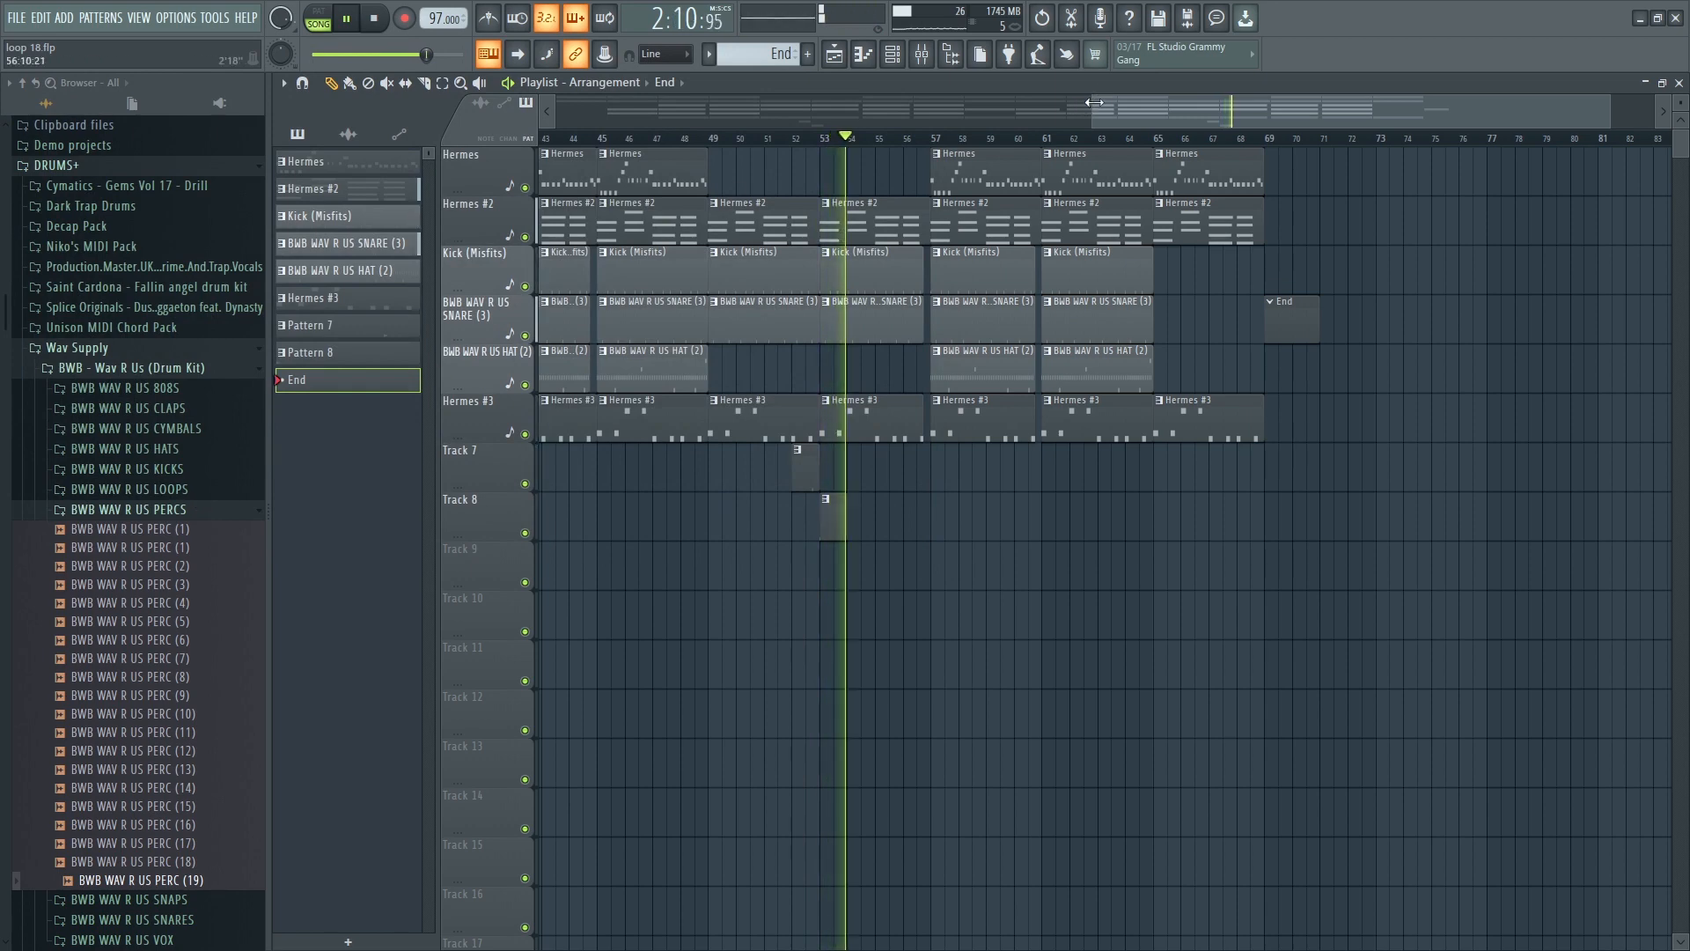
- Fit the whole arrangement in the playlist view and close the playlist window
left_click_drag(1094, 103, 216, 180)
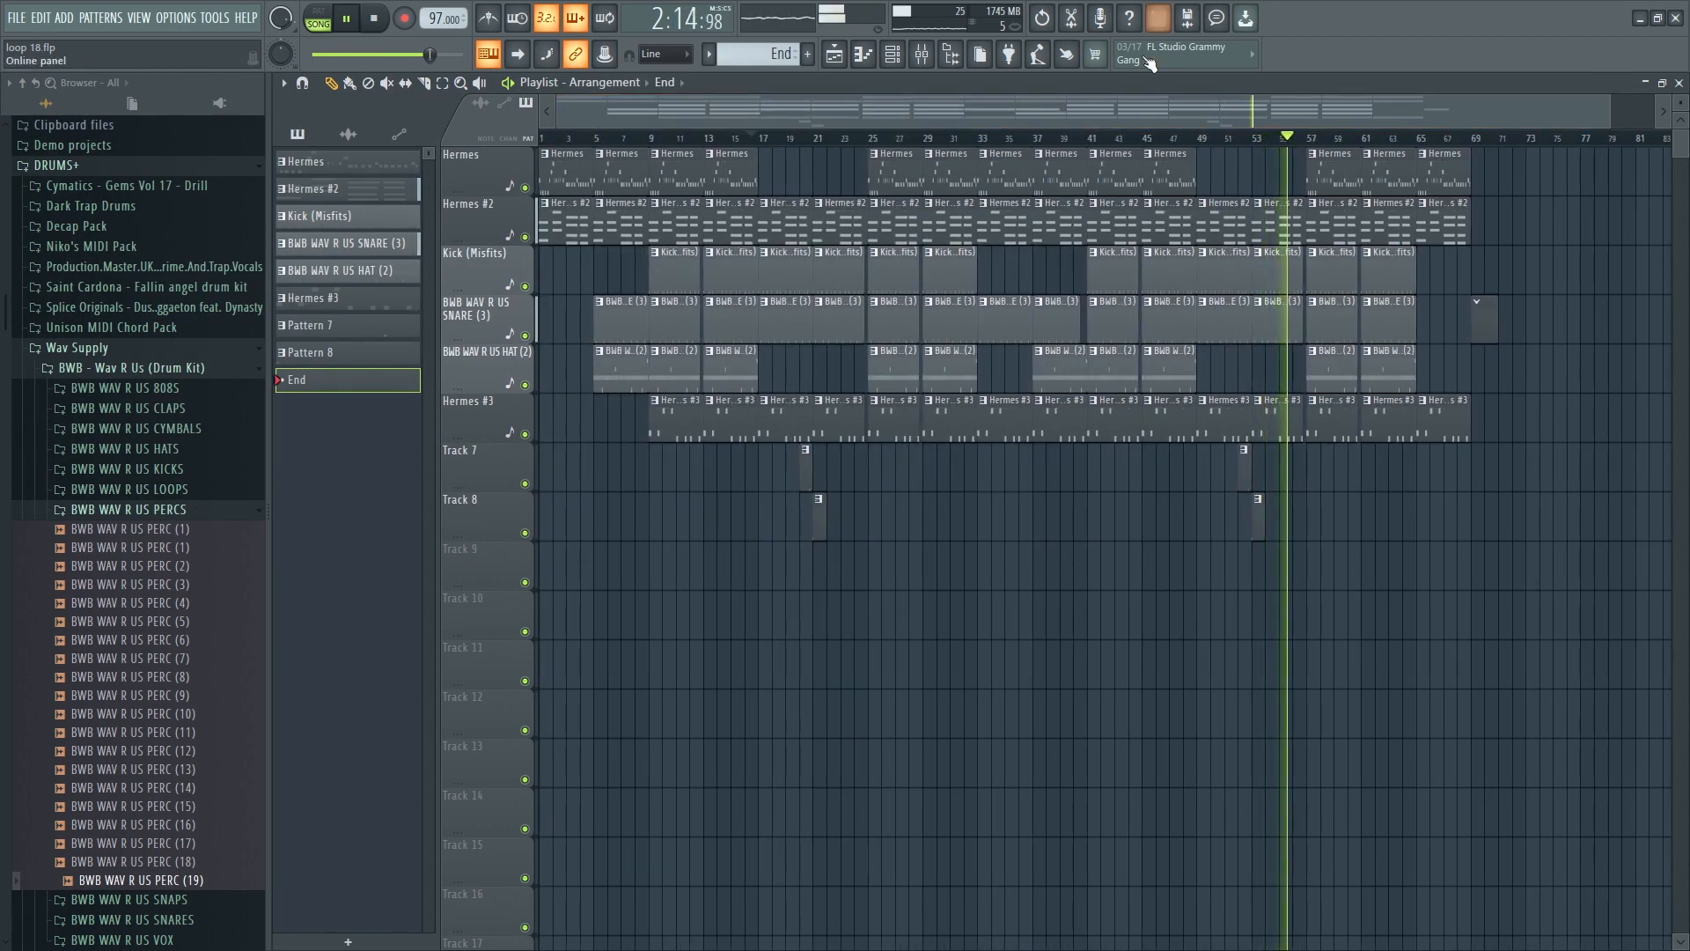
left_click(1679, 83)
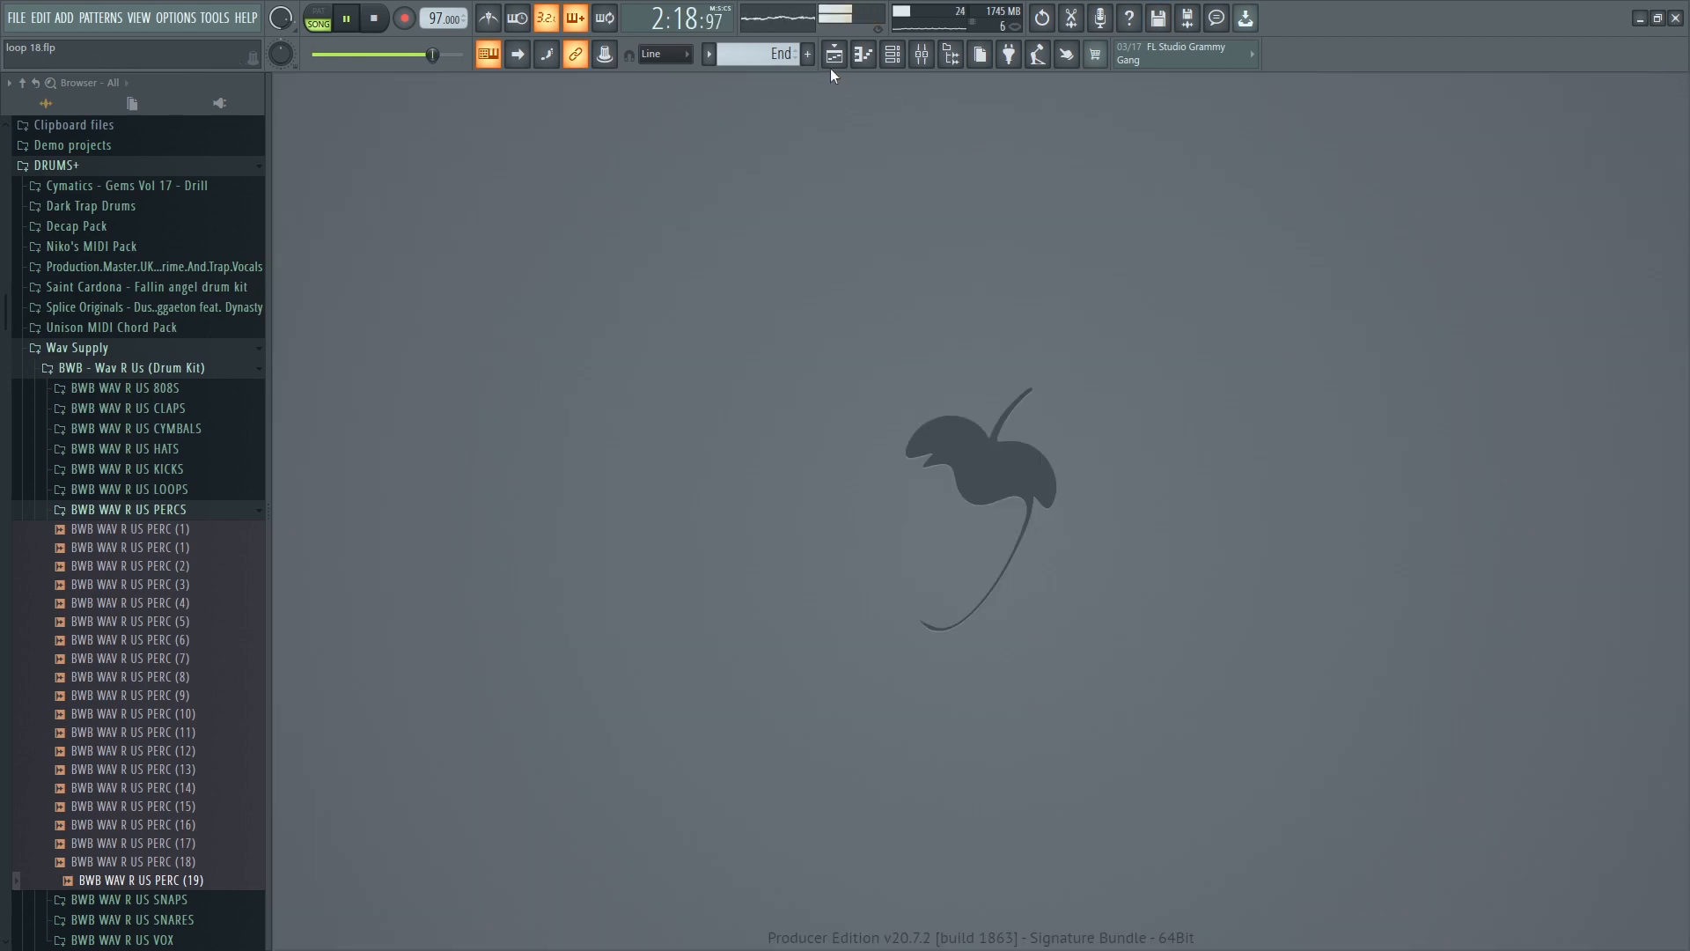
left_click(15, 19)
left_click(37, 107)
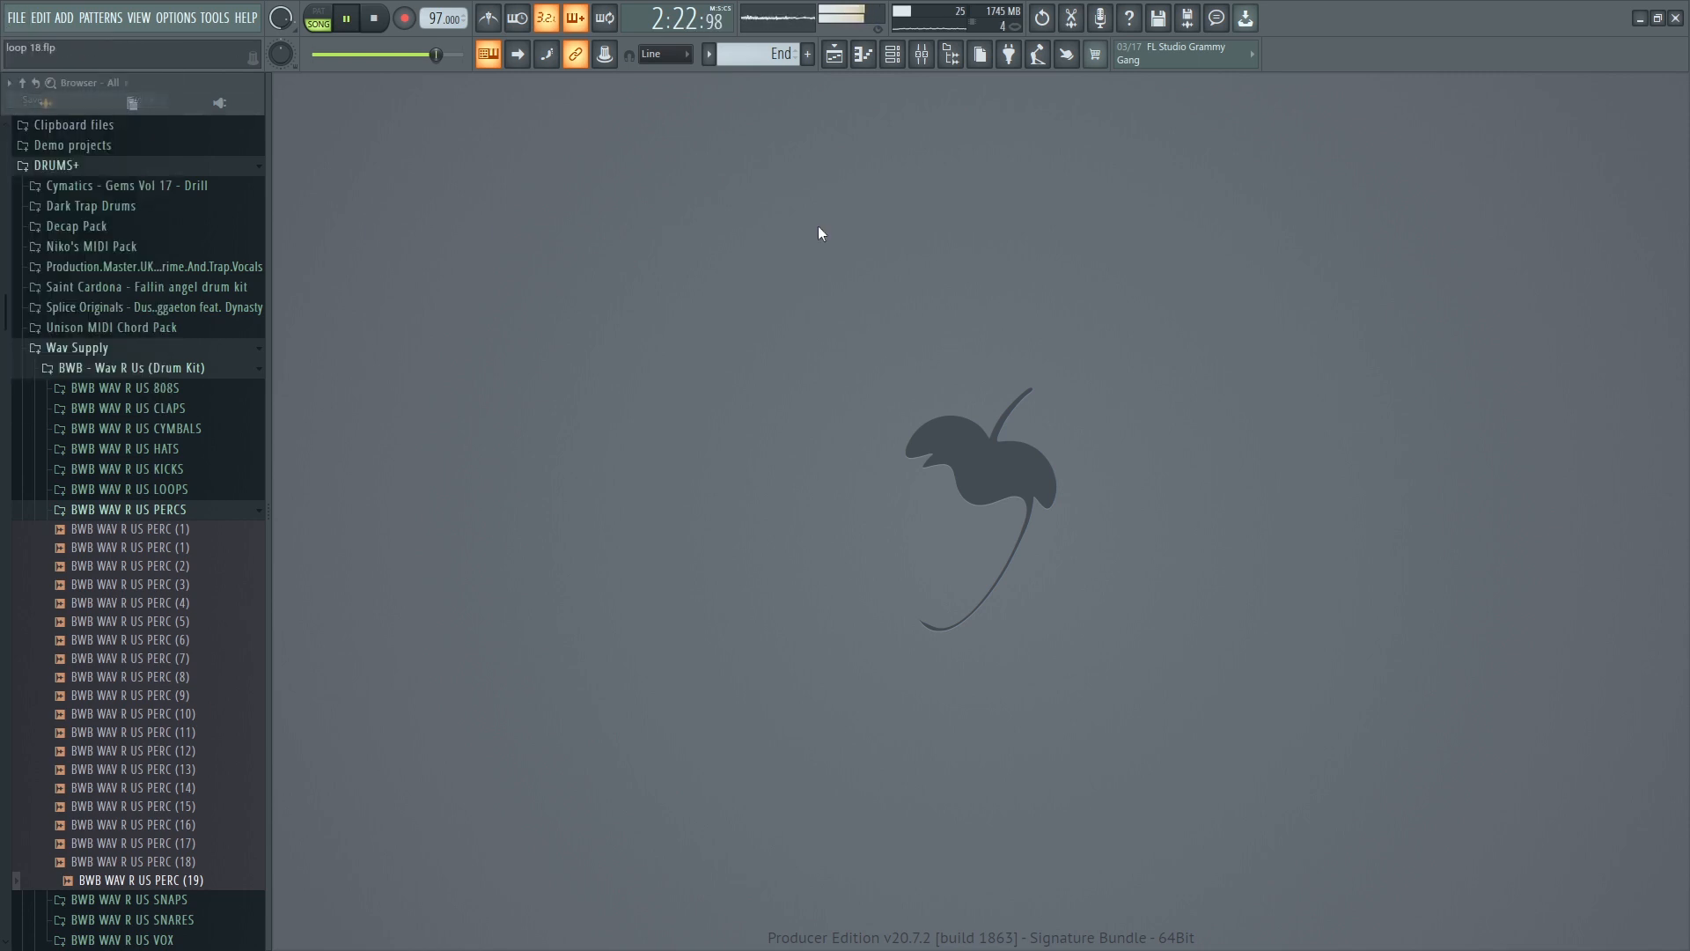